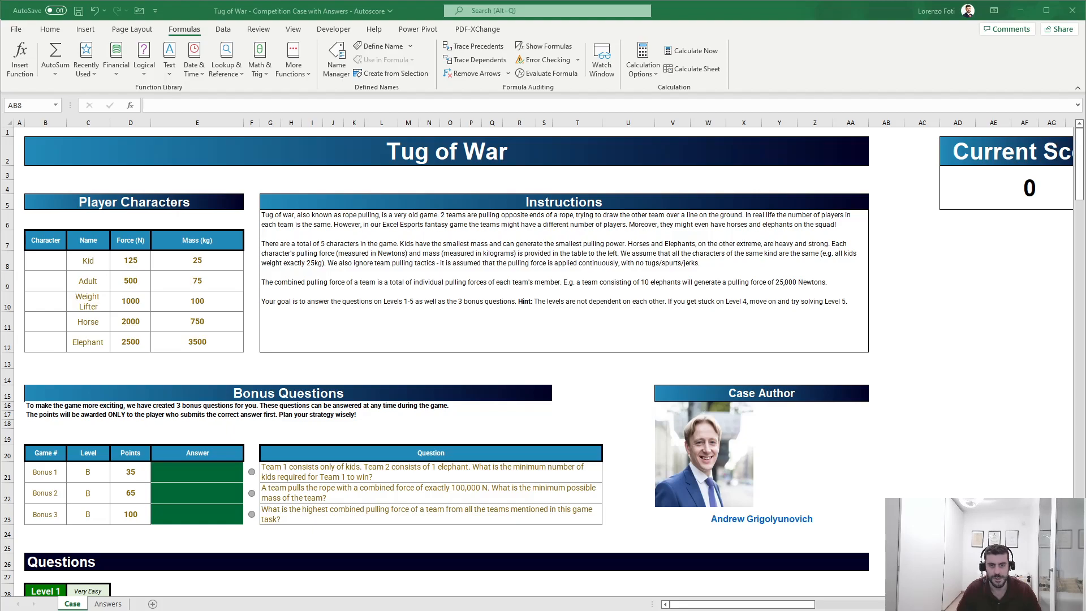
Step: Review the Player Characters table, the instructions and the Level 1 questions of the Tug of War case
click(81, 257)
drag(91, 261, 94, 344)
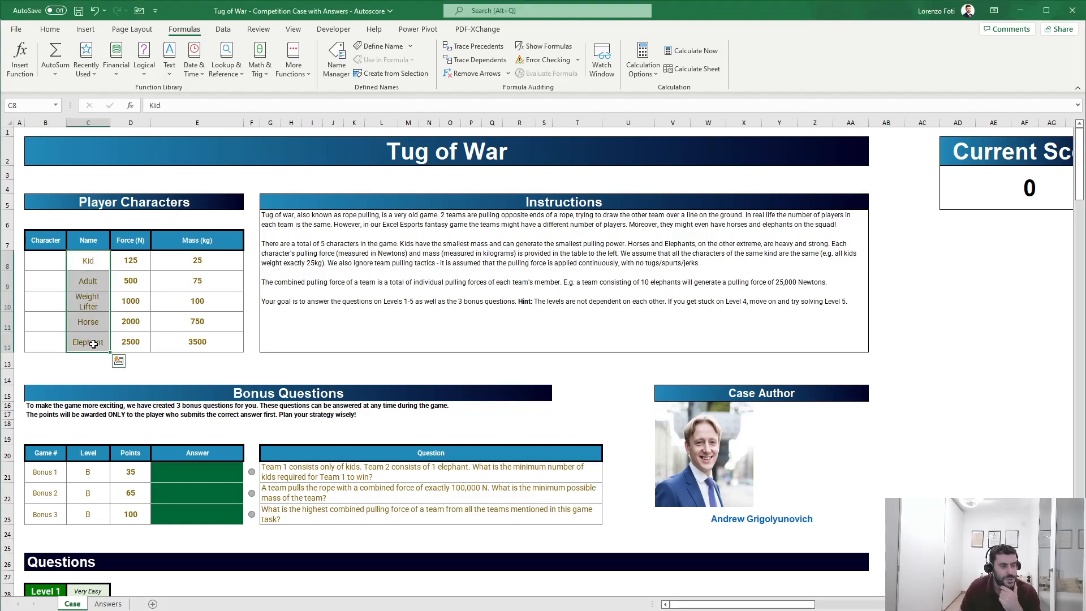
drag(81, 258, 91, 327)
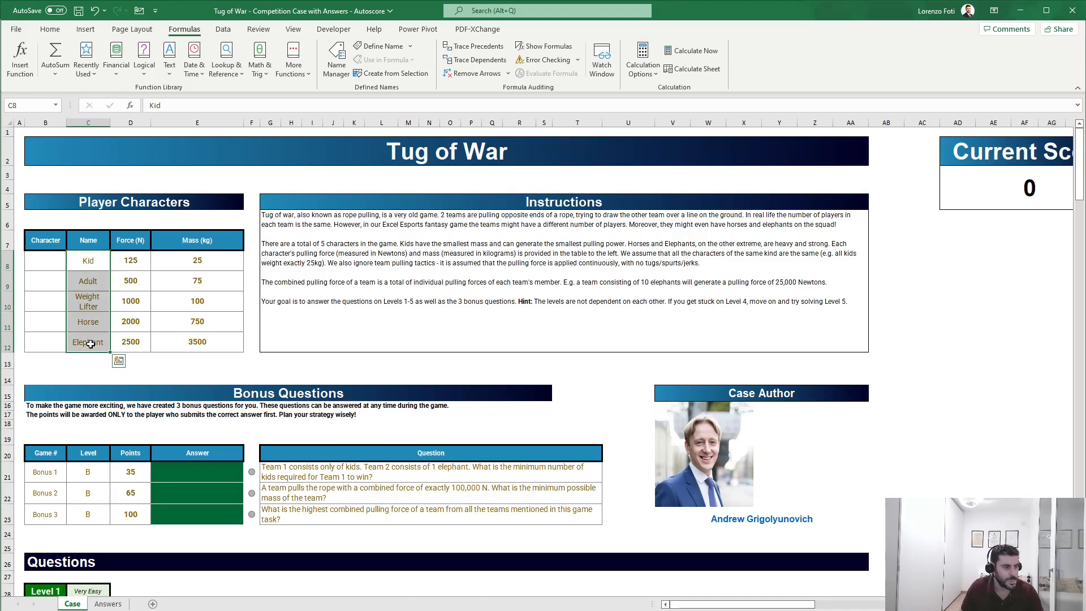
click(128, 259)
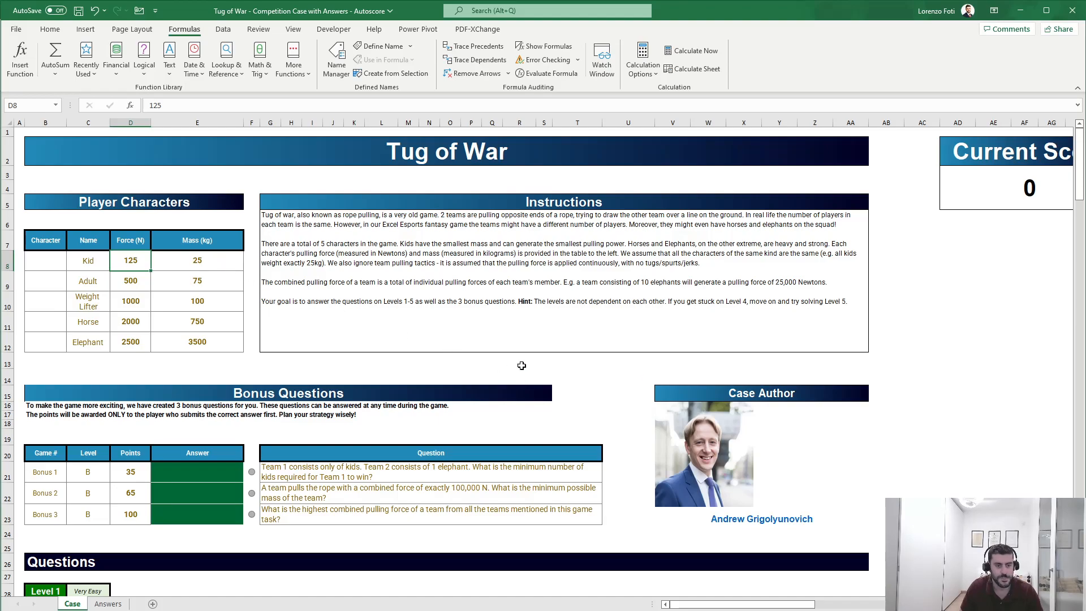
scroll(514, 369, down, 1)
scroll(514, 368, down, 5)
scroll(509, 439, up, 7)
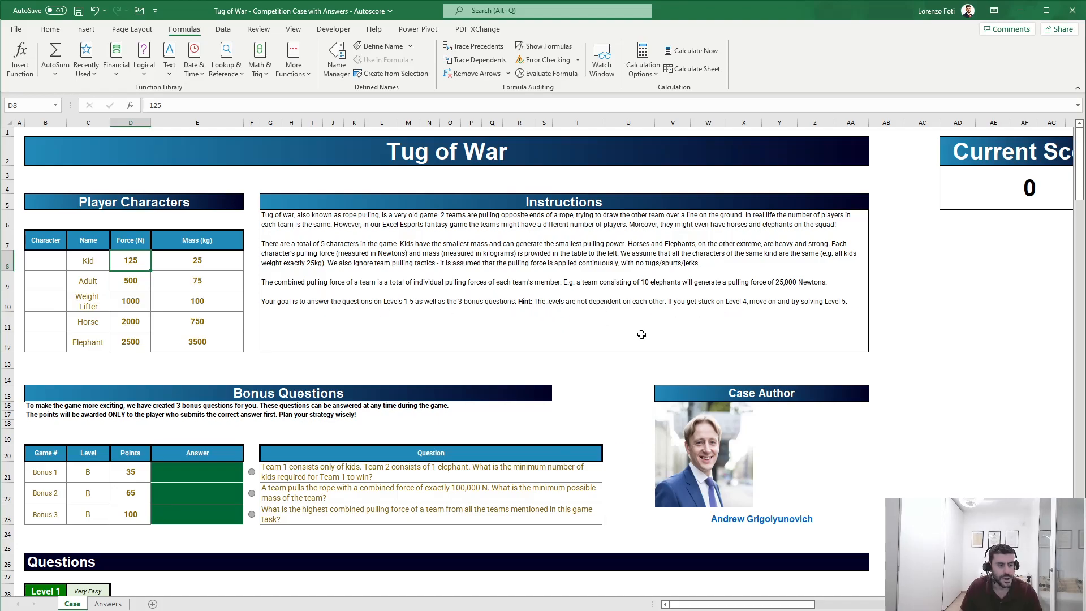
scroll(409, 342, down, 4)
scroll(411, 349, up, 4)
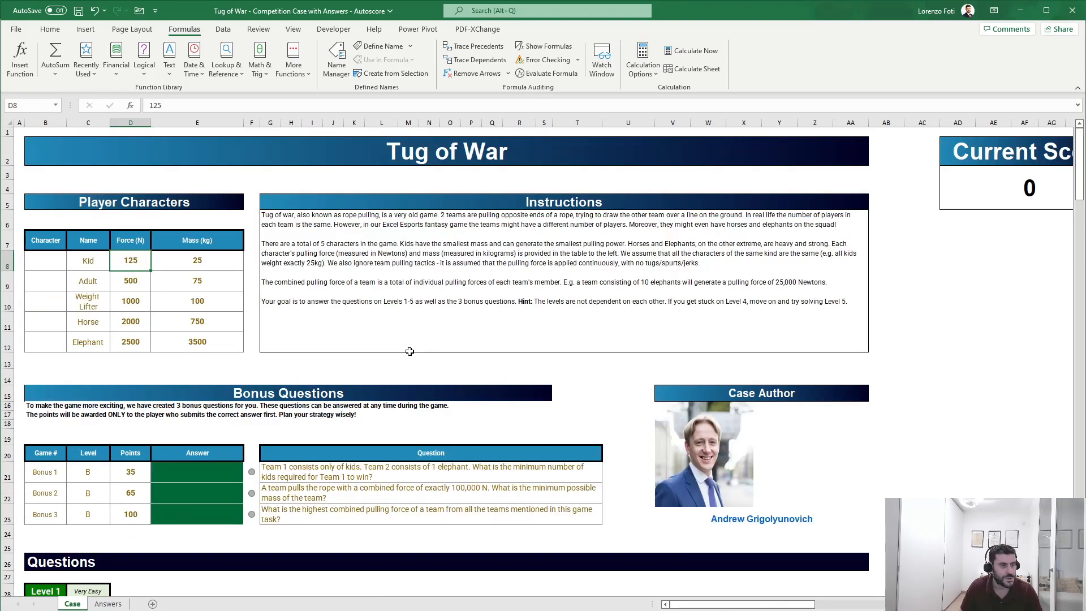
click(84, 259)
scroll(114, 341, down, 5)
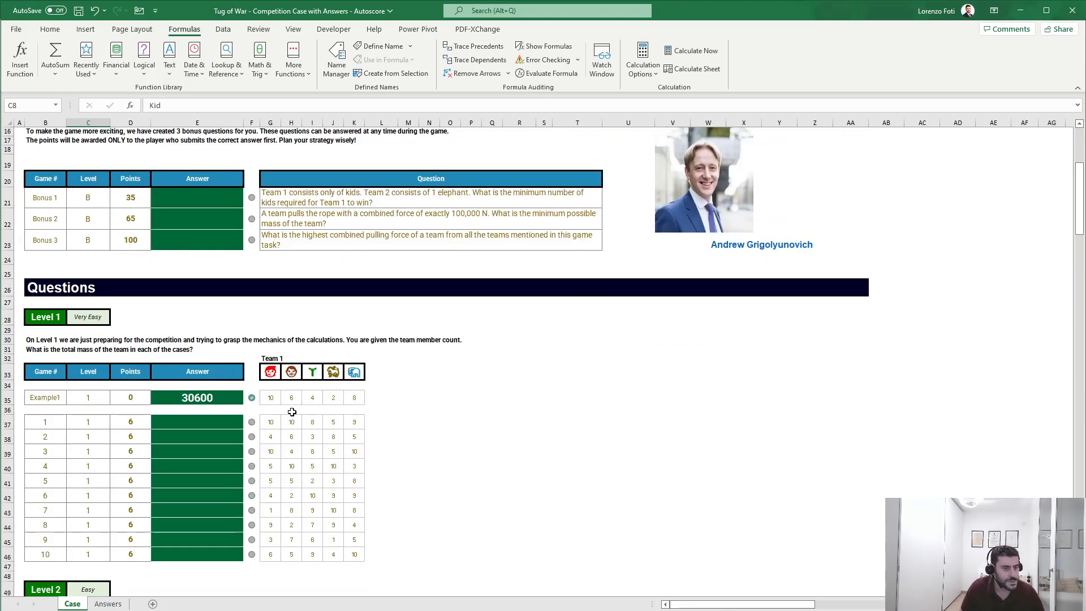
Step: Give the five character icon cells B8:B12 in the Player Characters table a range name
scroll(290, 412, up, 5)
click(45, 257)
key(Down)
key(Down)
key(Down)
key(Down)
key(Up)
key(Up)
key(Up)
key(Up)
key(shift+Down)
key(shift+Down)
key(shift+Down)
key(shift+Down)
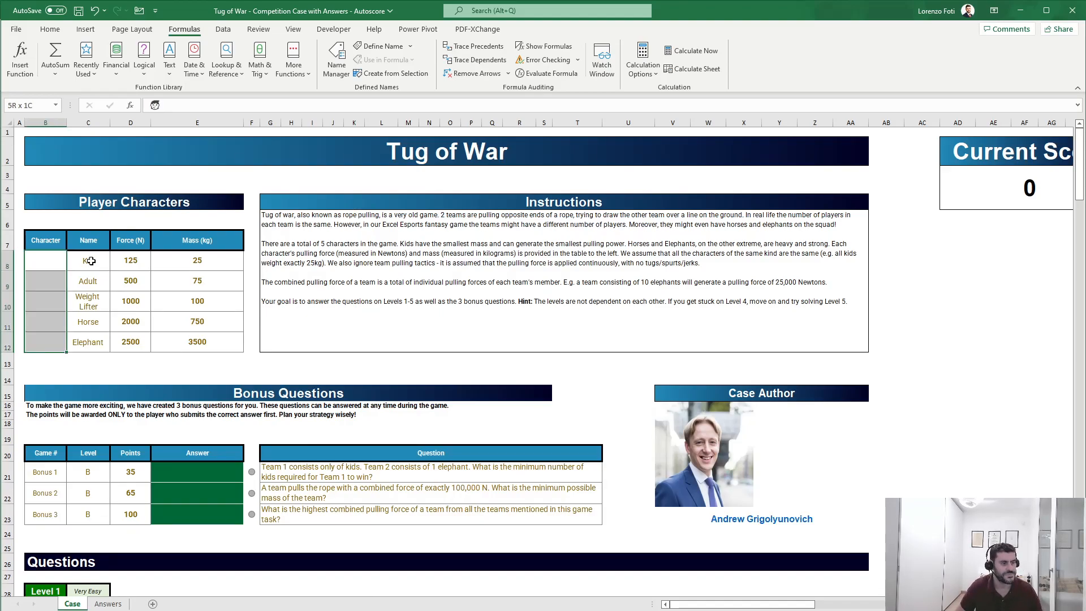
click(50, 29)
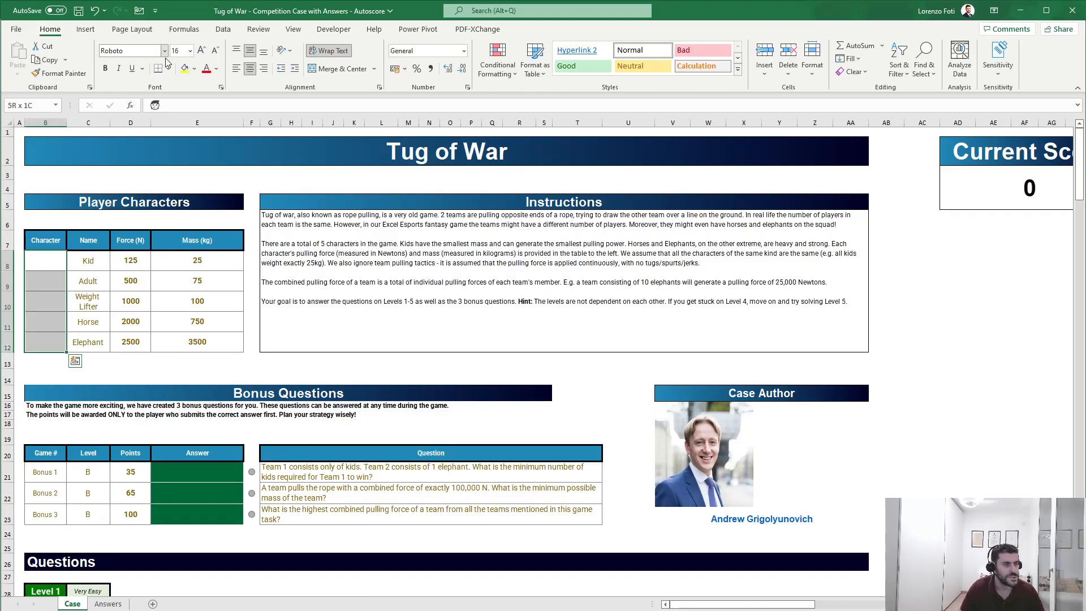
click(29, 103)
text(chaer)
key(Return)
key(Right)
key(Right)
key(Left)
key(Left)
key(ctrl+shift+Down)
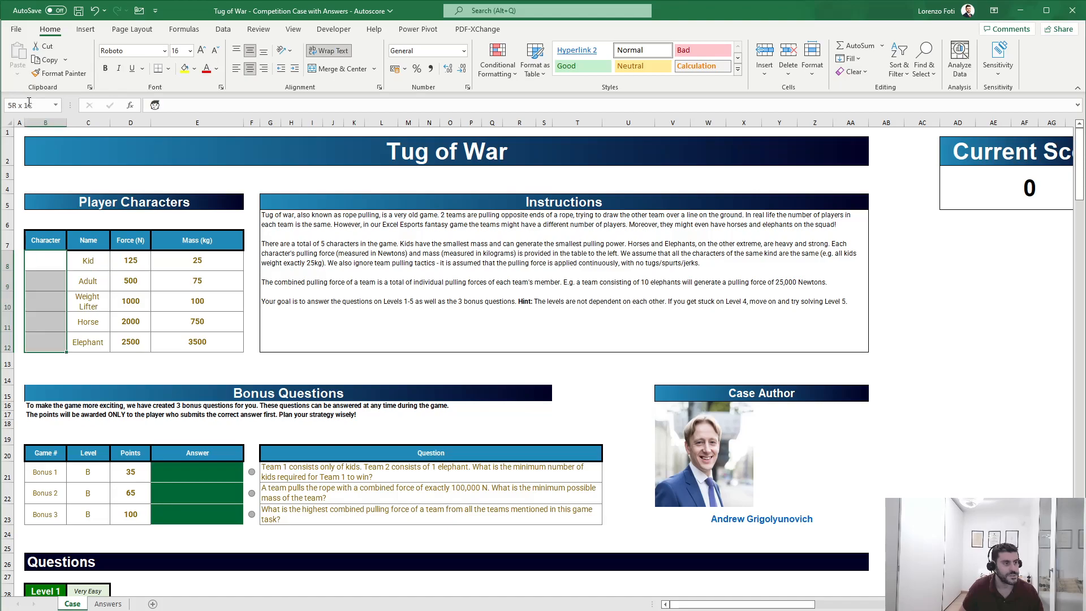
Step: Name the Force (N) values in D8:D12 of the Player Characters table as "forces"
key(Right)
key(Right)
key(ctrl+shift+Down)
click(29, 102)
text(force)
key(Return)
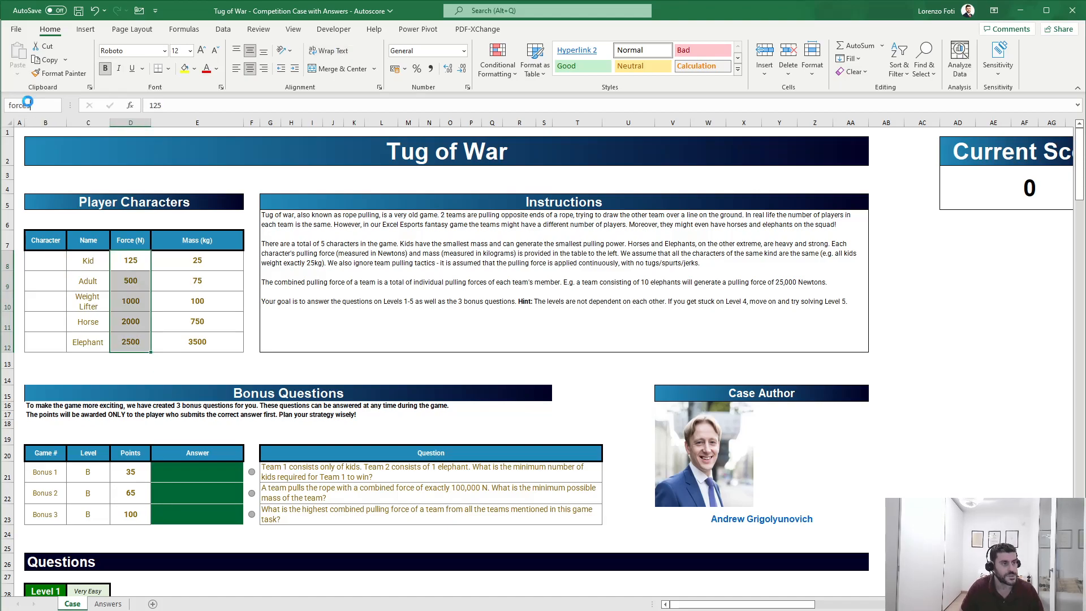
Step: Name the Mass (kg) values in E8:E12 of the Player Characters table as "masses"
key(Right)
key(Right)
key(Left)
key(ctrl+shift+Down)
click(29, 103)
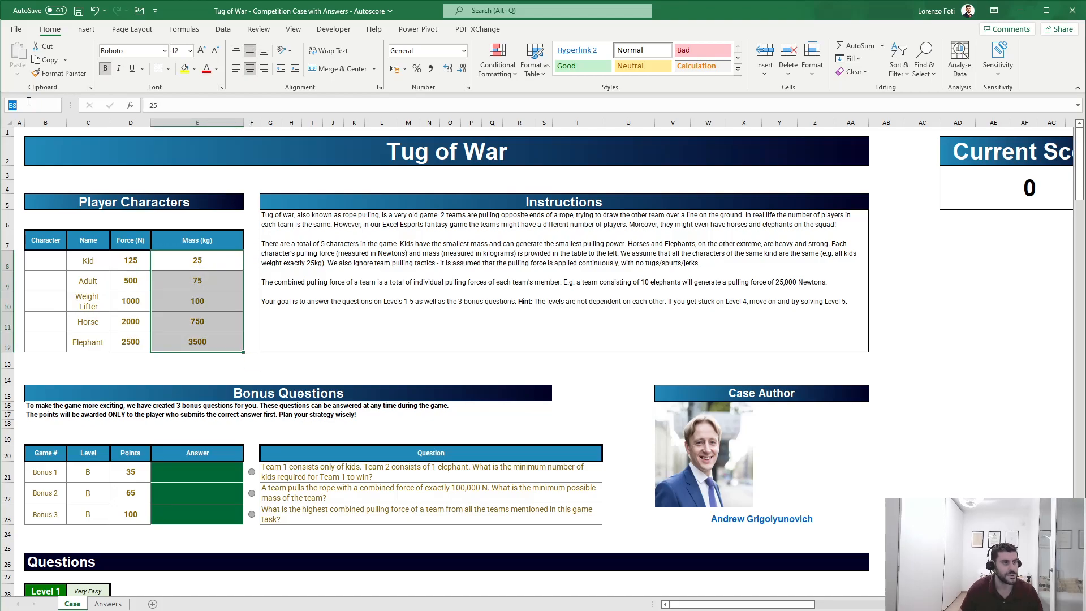
text(masses)
key(Return)
scroll(277, 321, down, 5)
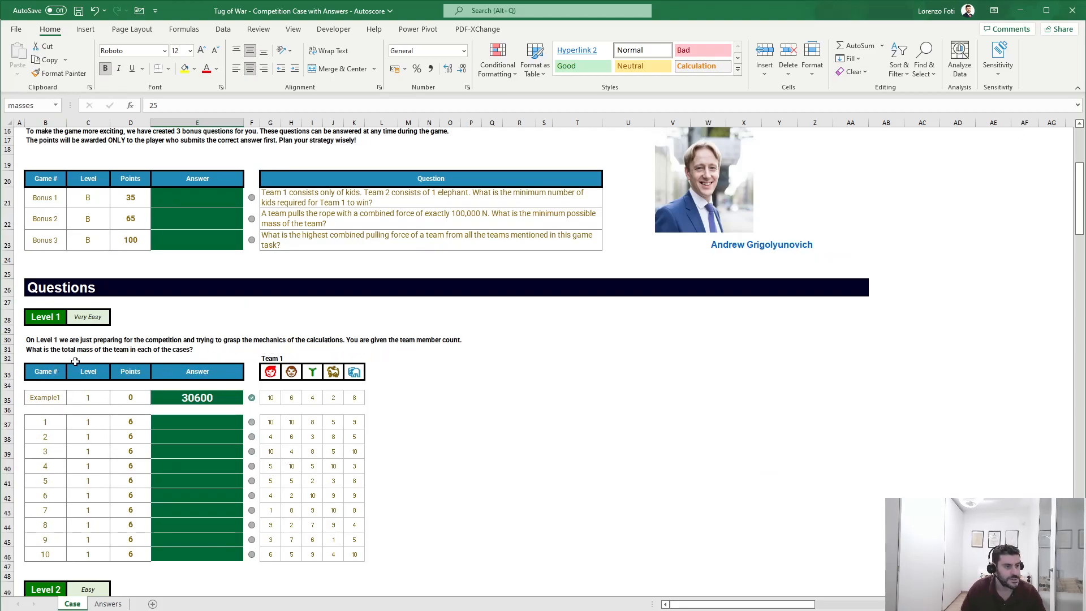
click(220, 423)
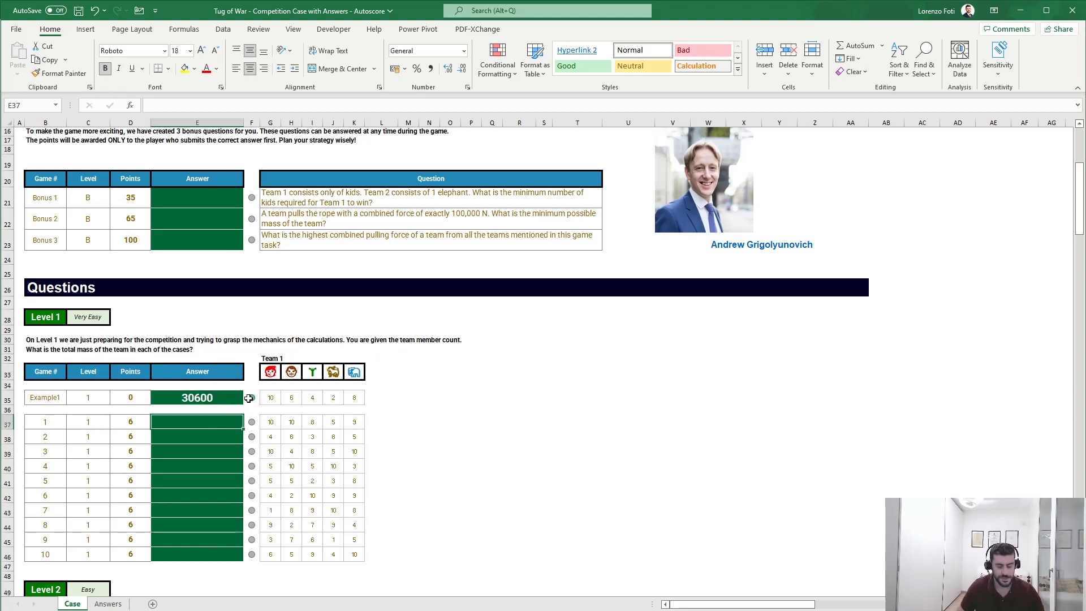
text(+)
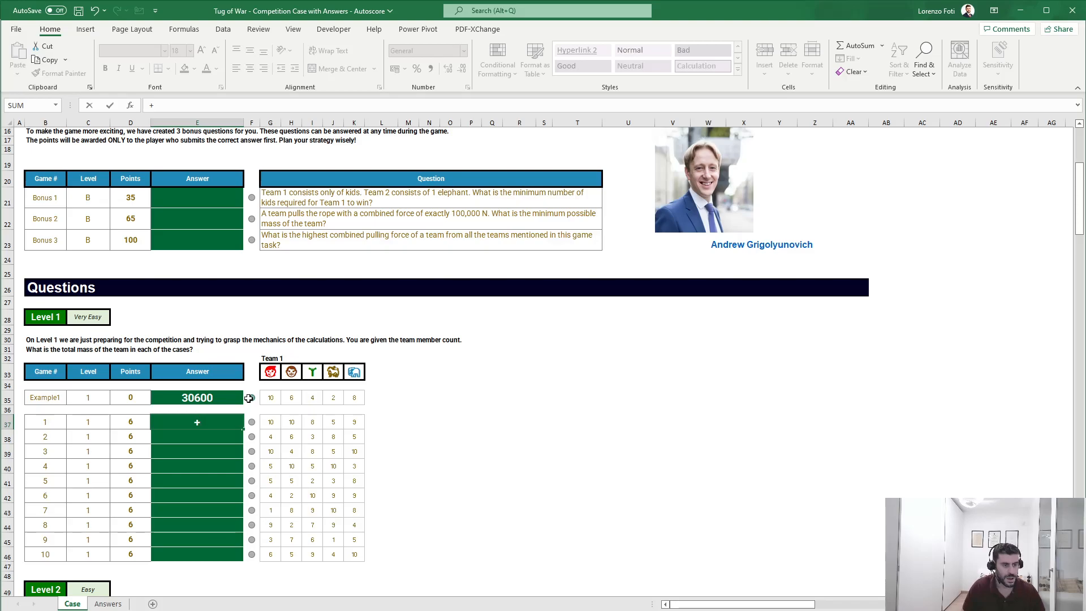
scroll(402, 421, up, 5)
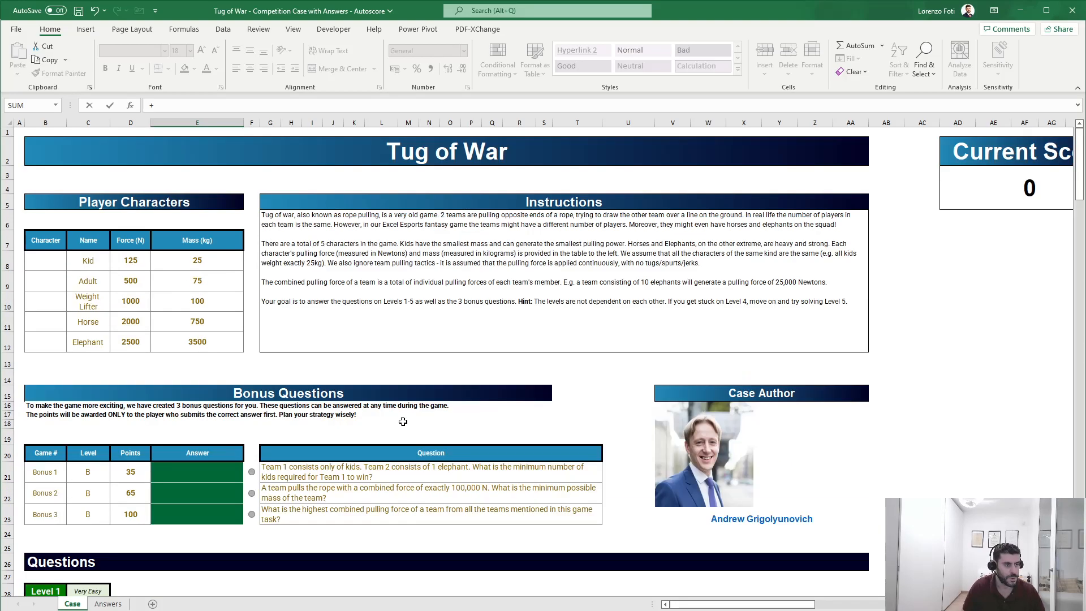
scroll(369, 421, down, 2)
scroll(124, 272, down, 1)
scroll(124, 272, up, 1)
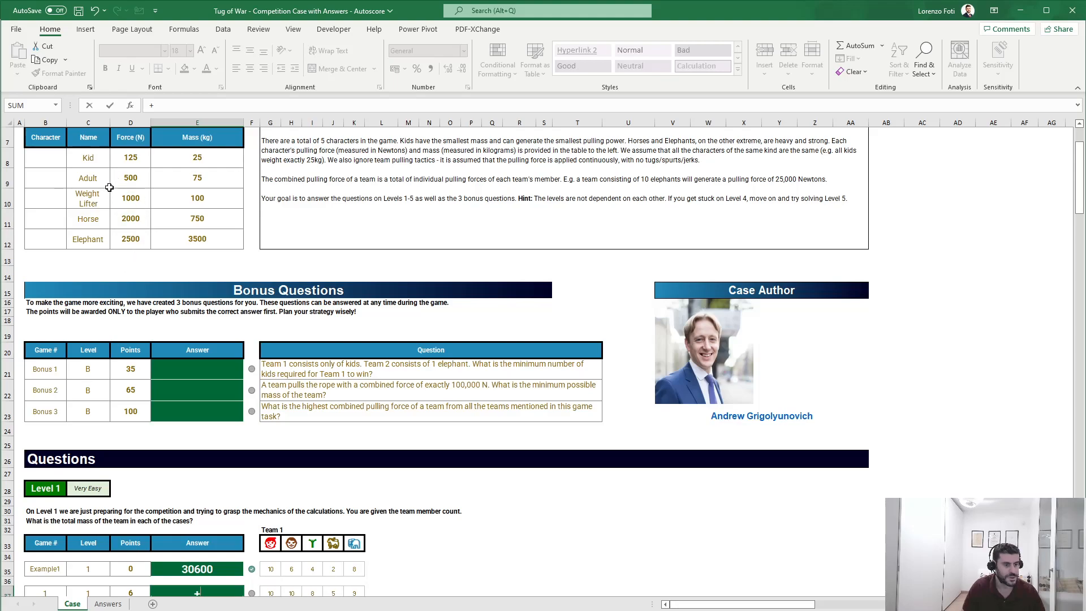
key(Escape)
Step: Enter +SUMPRODUCT(TRANSPOSE(G37:K37);masses) in E37 to compute the team's total mass for Level 1 game 1
scroll(348, 490, down, 2)
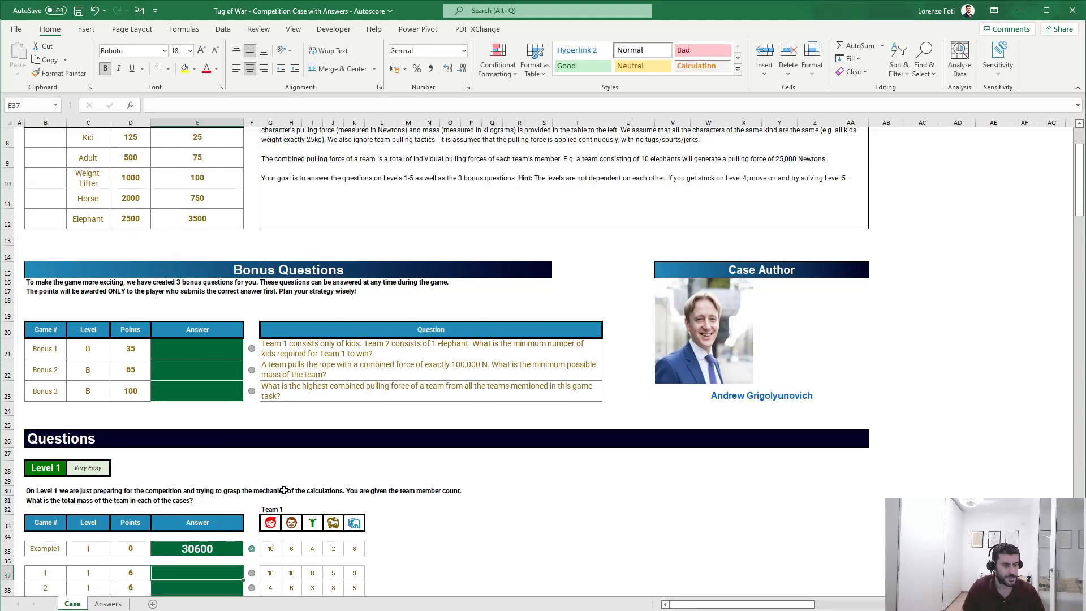
text(+tr)
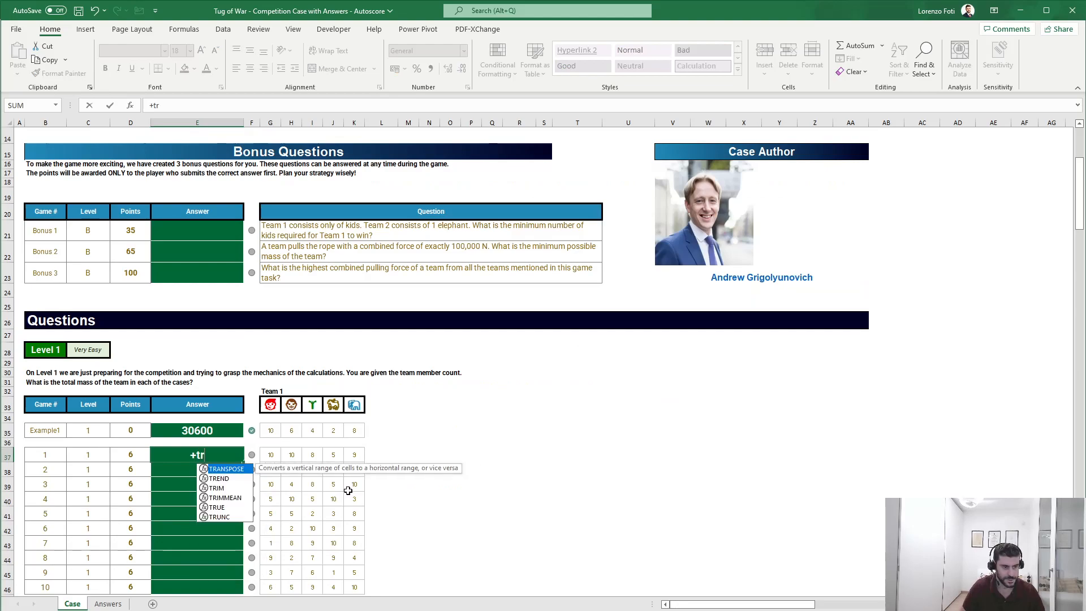
key(BackSpace)
text(sump)
key(Tab)
text(tr)
key(Tab)
key(Right)
key(Right)
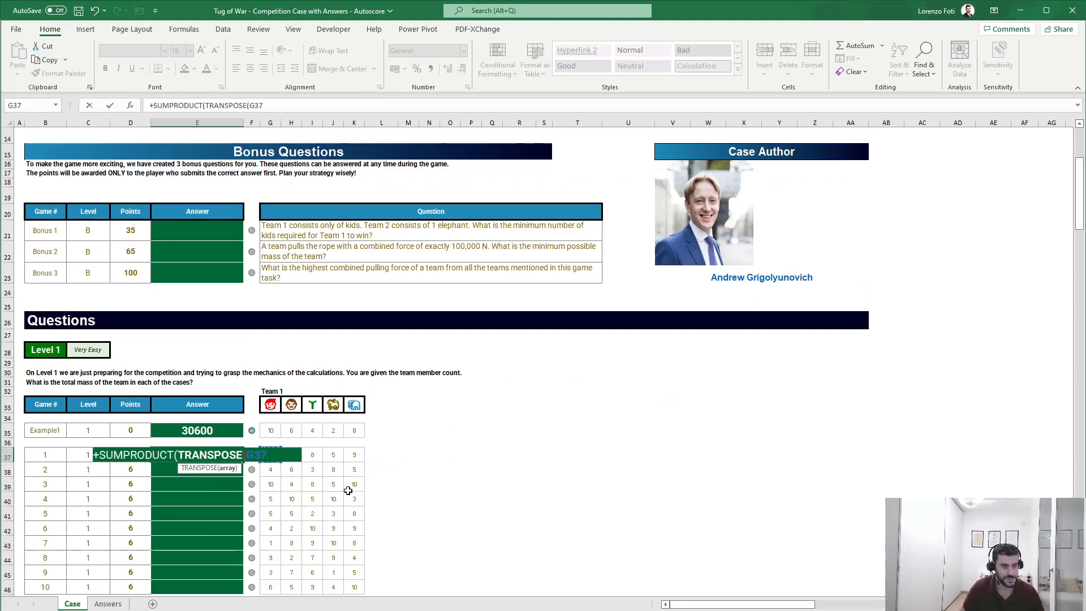
key(shift+Right)
key(shift+Right)
key(shift+Right)
key(shift+Right)
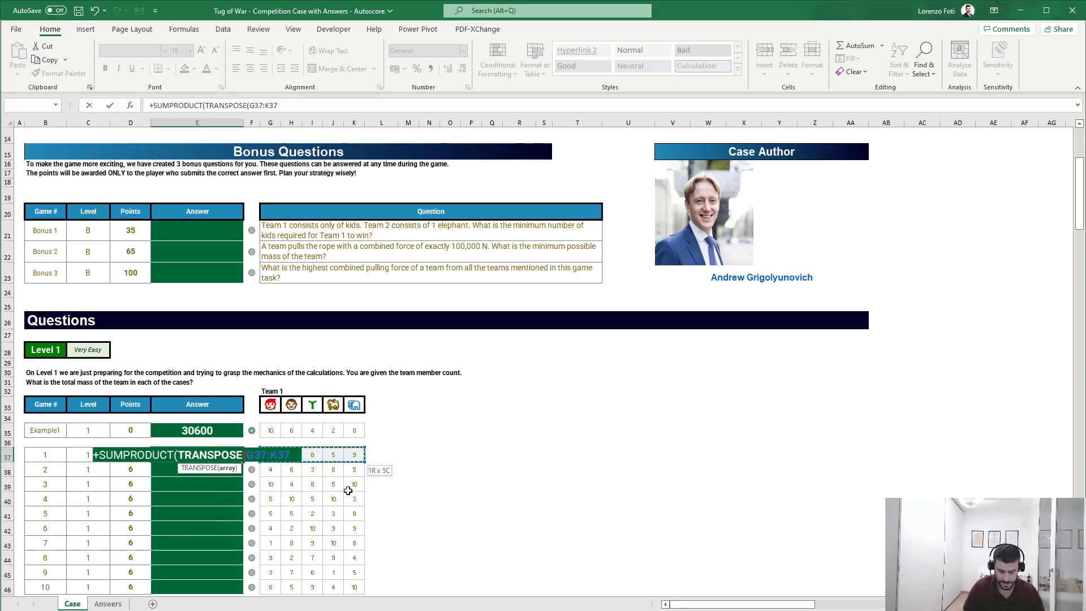
text();)
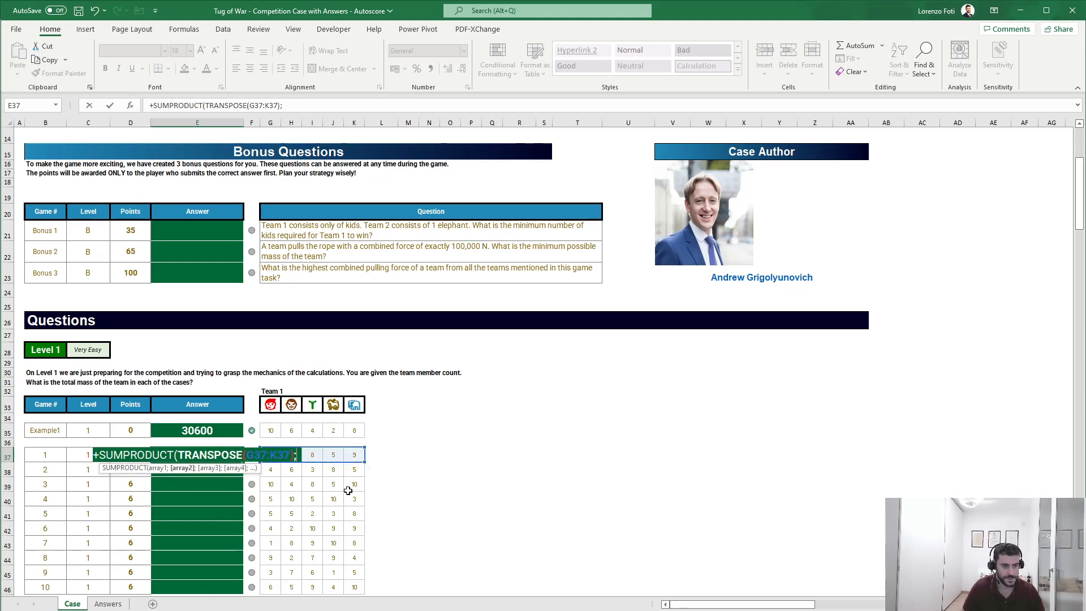
text(masses)
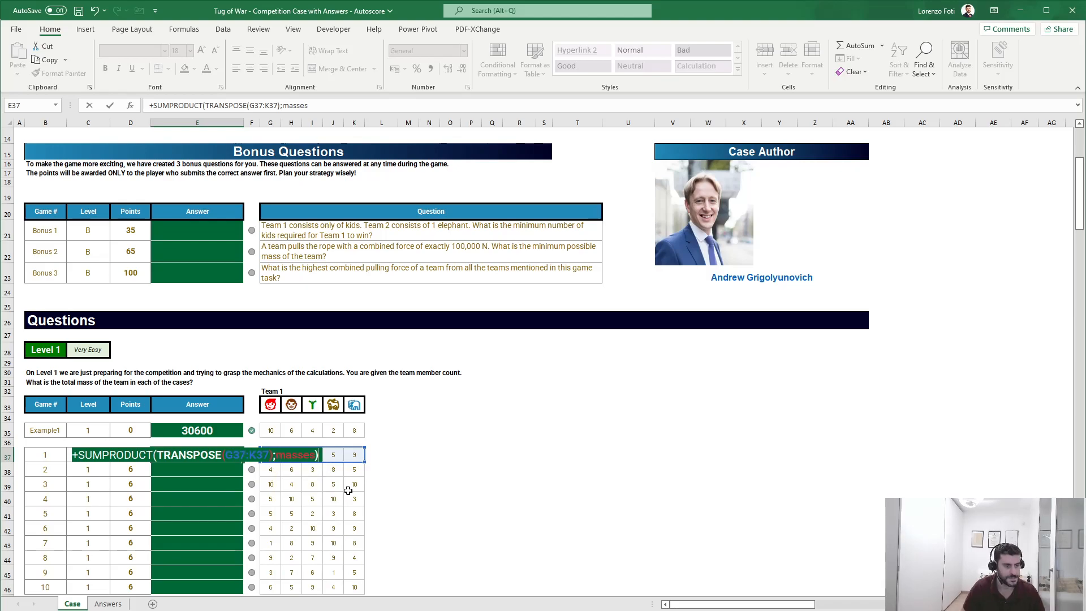
key(ctrl+Return)
Step: Copy the total mass formula from E37 down to the remaining Level 1 answers through game 10
key(ctrl+c)
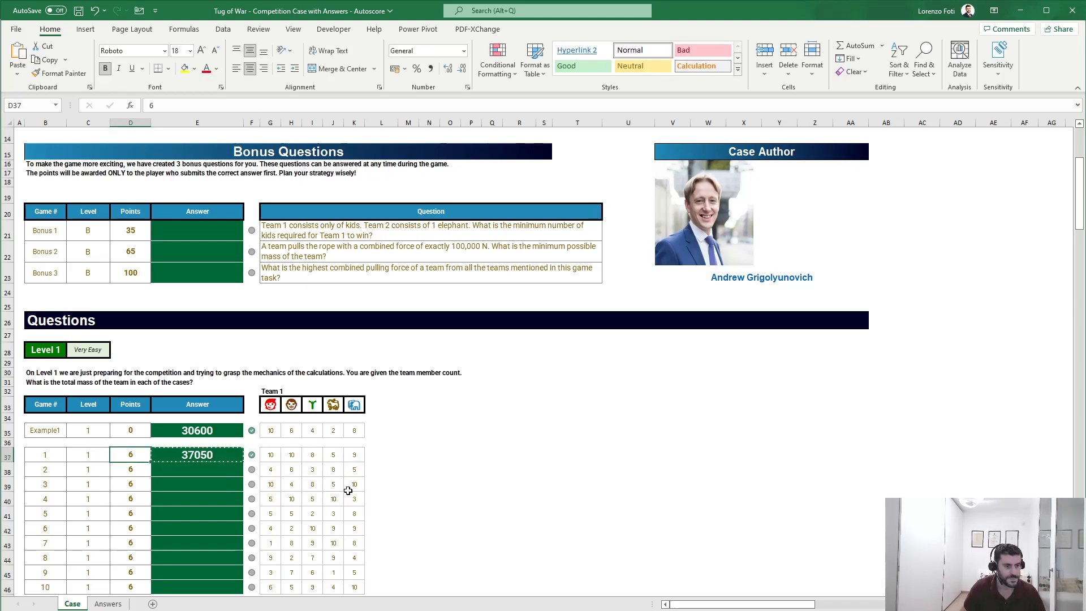
key(ctrl+shift+Down)
key(Return)
key(Up)
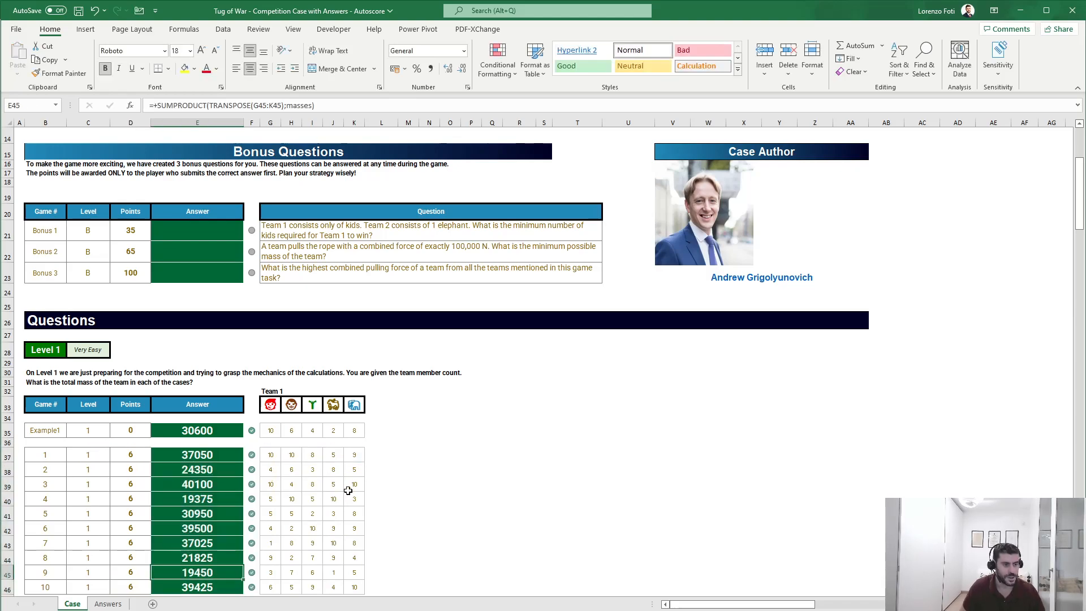
Step: Begin the Level 2 game 11 answer in E60 with Team 1's force: +abs(SUMPRODUCT(TRANSPOSE(G60:K60);forces)
click(269, 404)
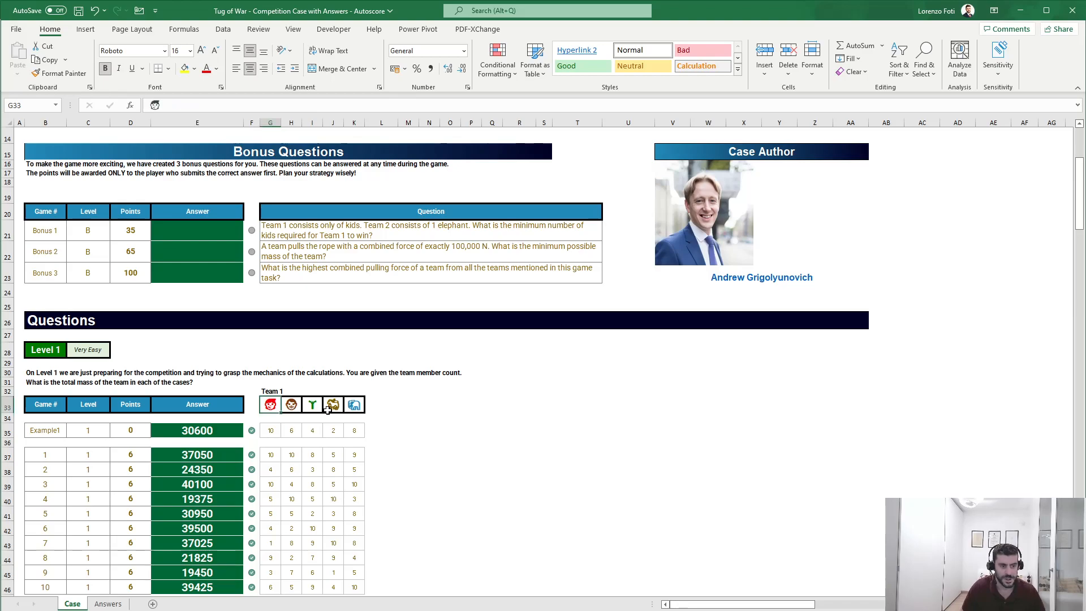
scroll(263, 472, down, 3)
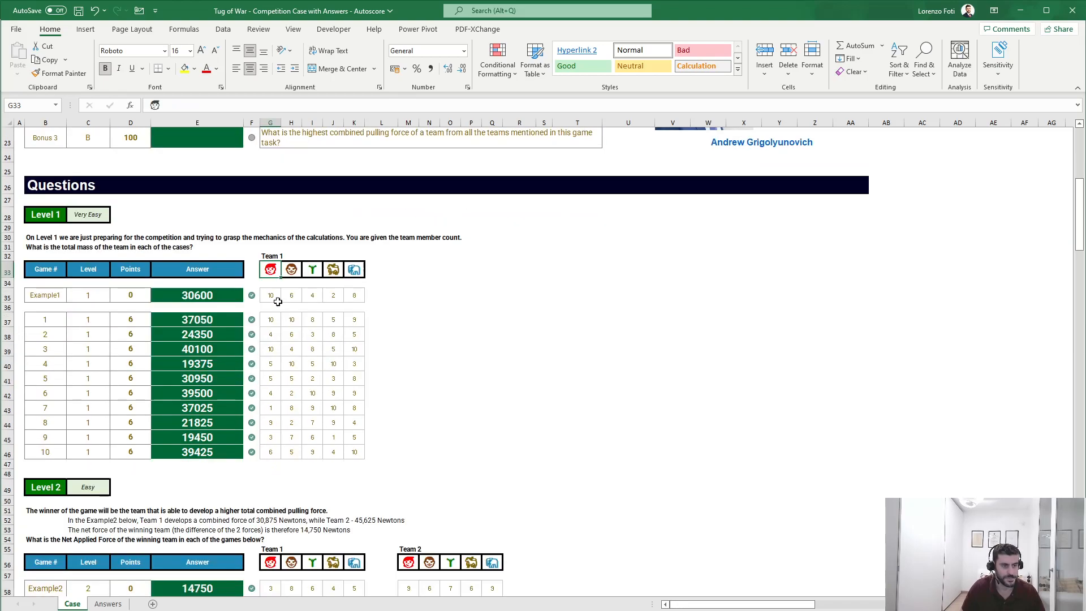
scroll(278, 436, down, 4)
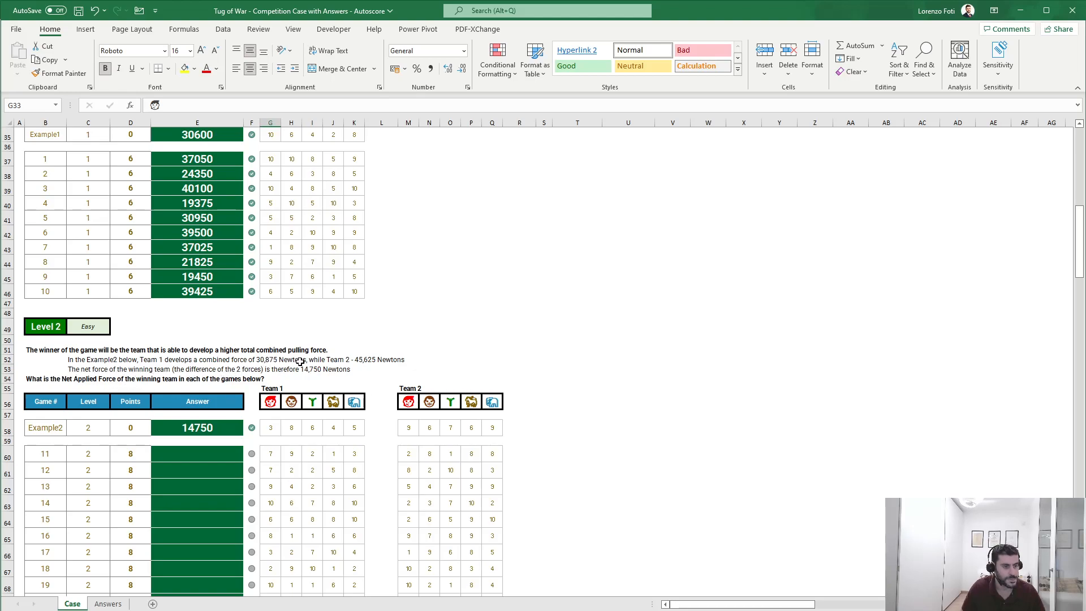
click(194, 459)
text(+abs()
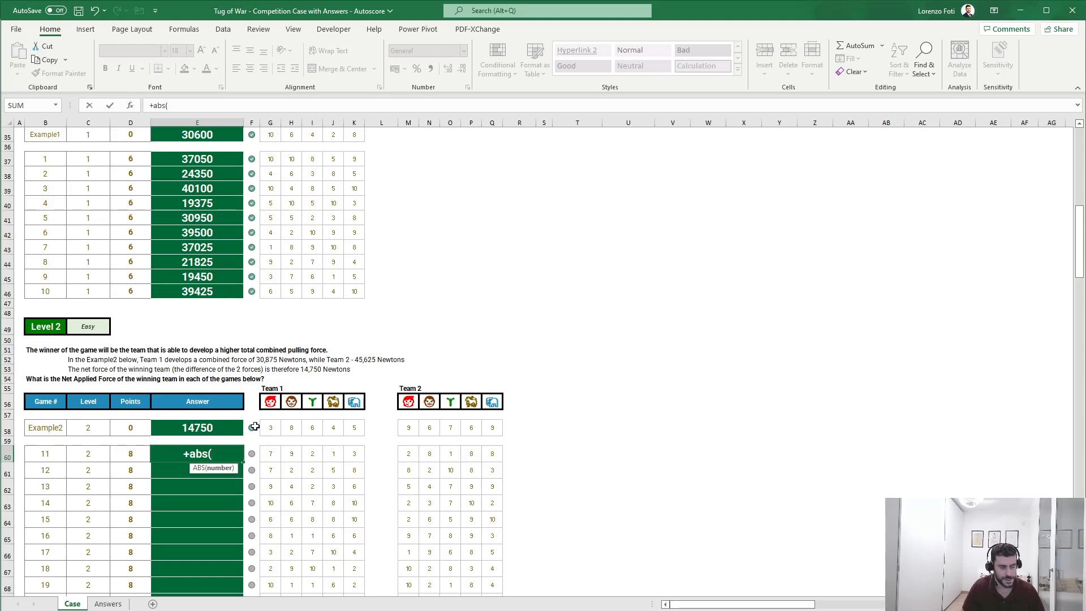
text(t)
key(BackSpace)
text(sump)
key(Tab)
text(tr)
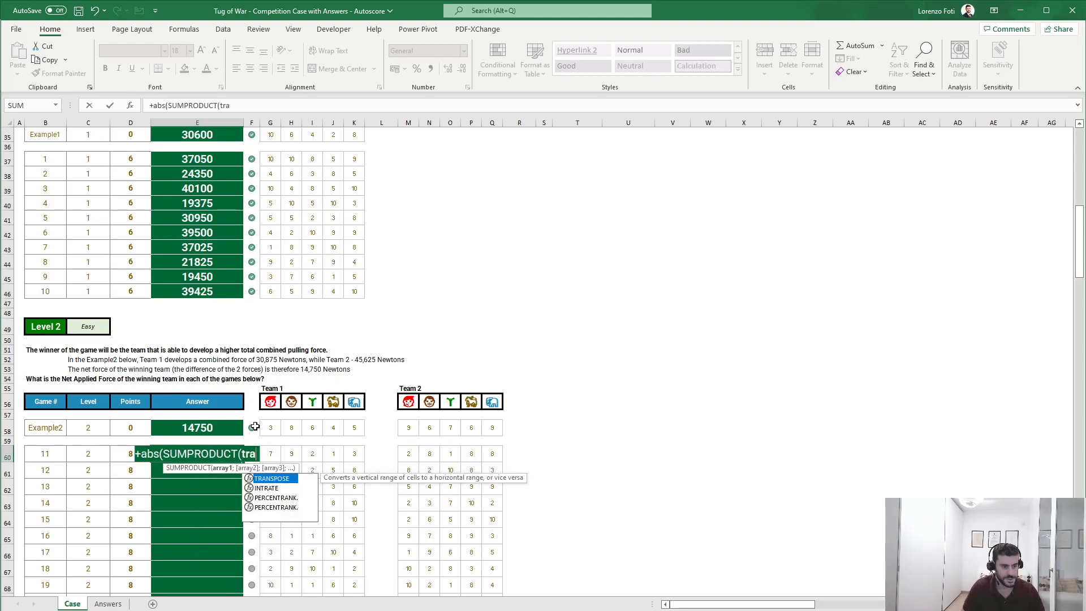
key(Tab)
key(Right)
key(Right)
key(shift+Right)
key(shift+Right)
key(shift+Right)
key(shift+Right)
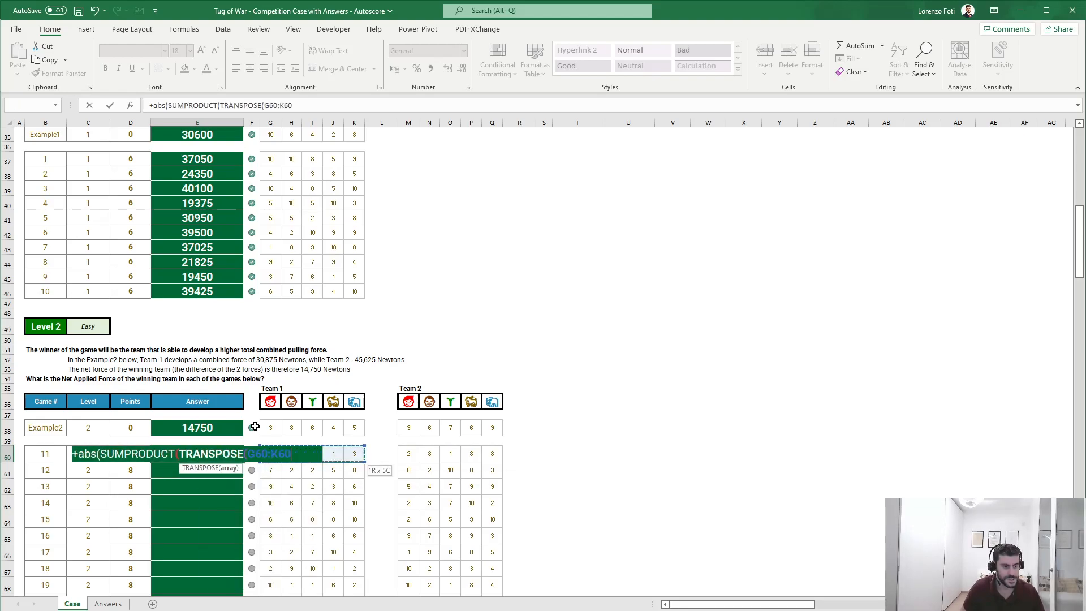
text();)
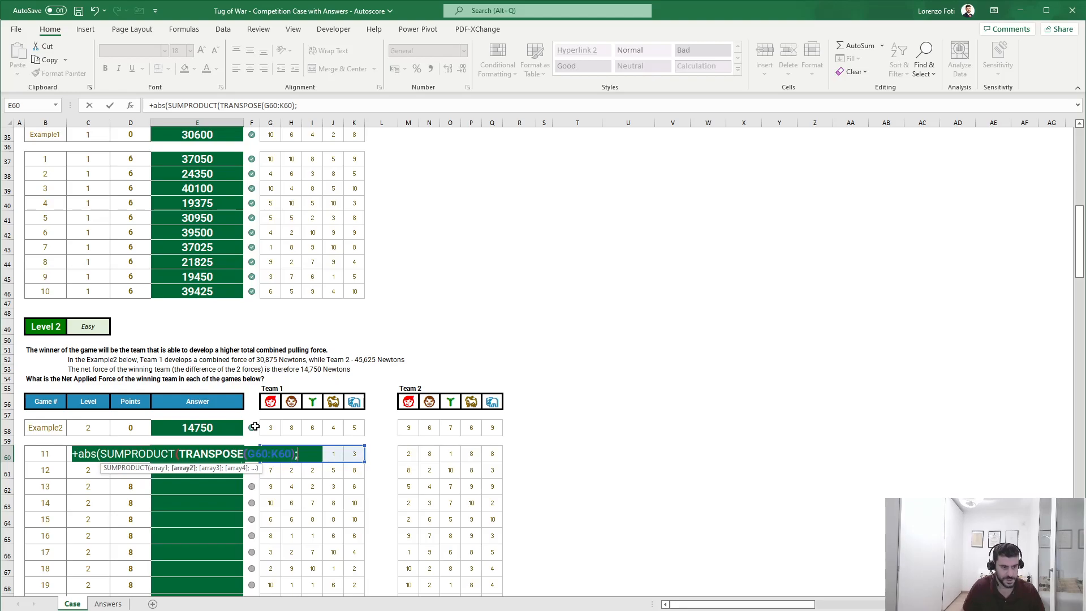
text(forces)
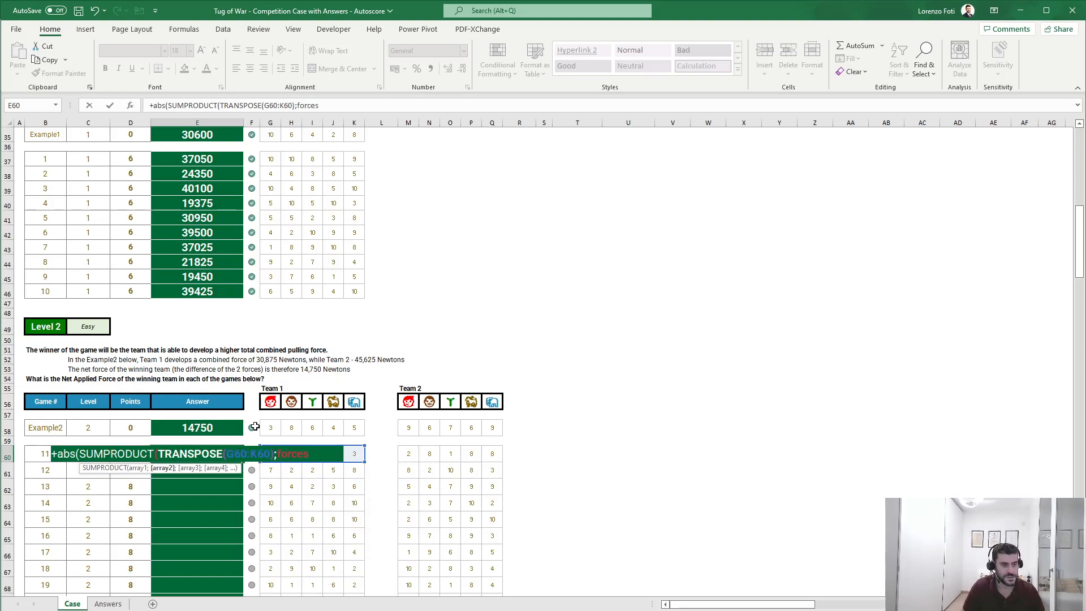
text())
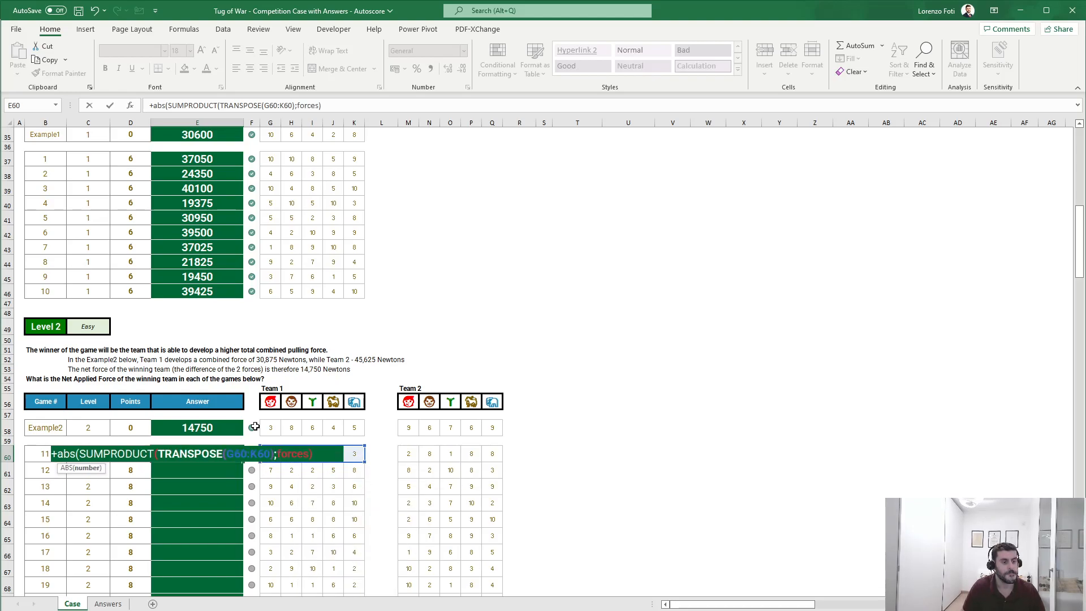
Step: Complete the game 11 formula in E60 by subtracting Team 2's force: -SUMPRODUCT(TRANSPOSE(M60:Q60);forces))
text(-SUMPRODUCT()
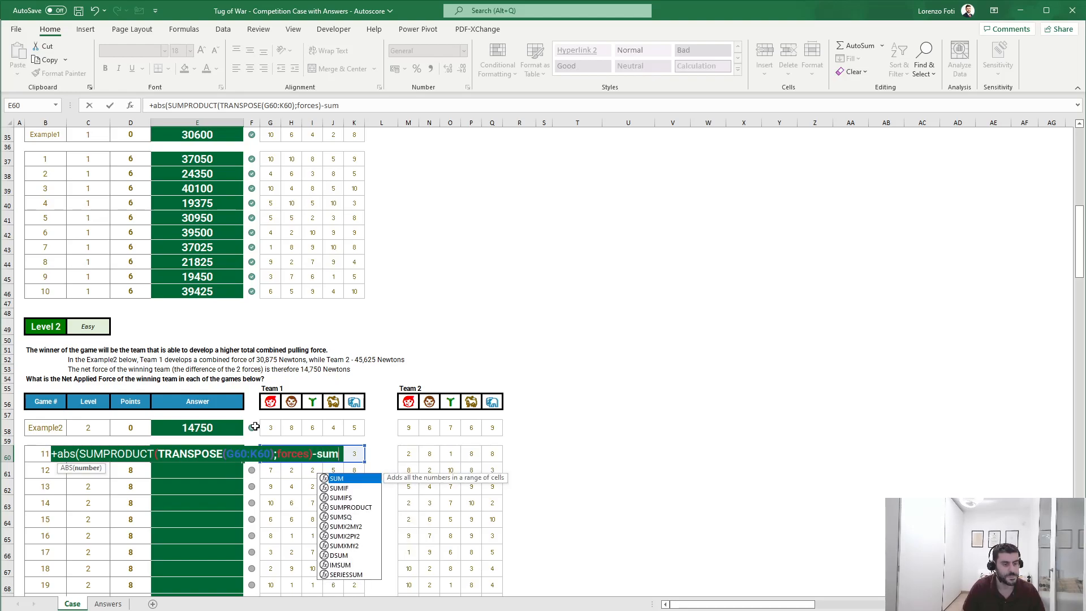
text(tr)
key(Tab)
key(Right)
key(Right)
key(Right)
key(Right)
key(Right)
key(Right)
key(Right)
key(Right)
key(Right)
key(ctrl+shift+Right)
key(Left)
key(Left)
key(Right)
key(ctrl+shift+Right)
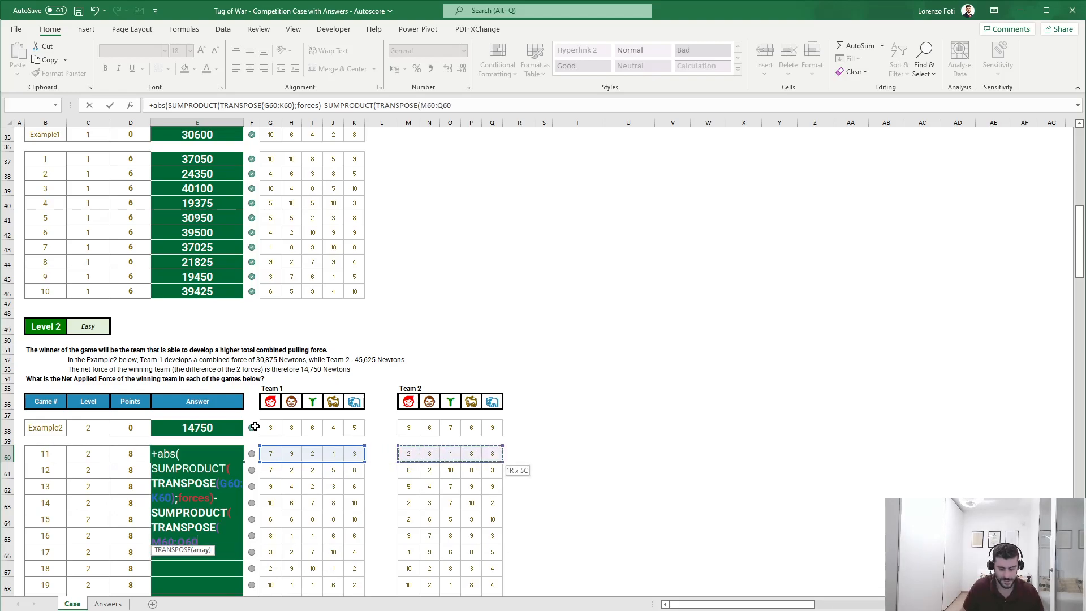
text();forces)
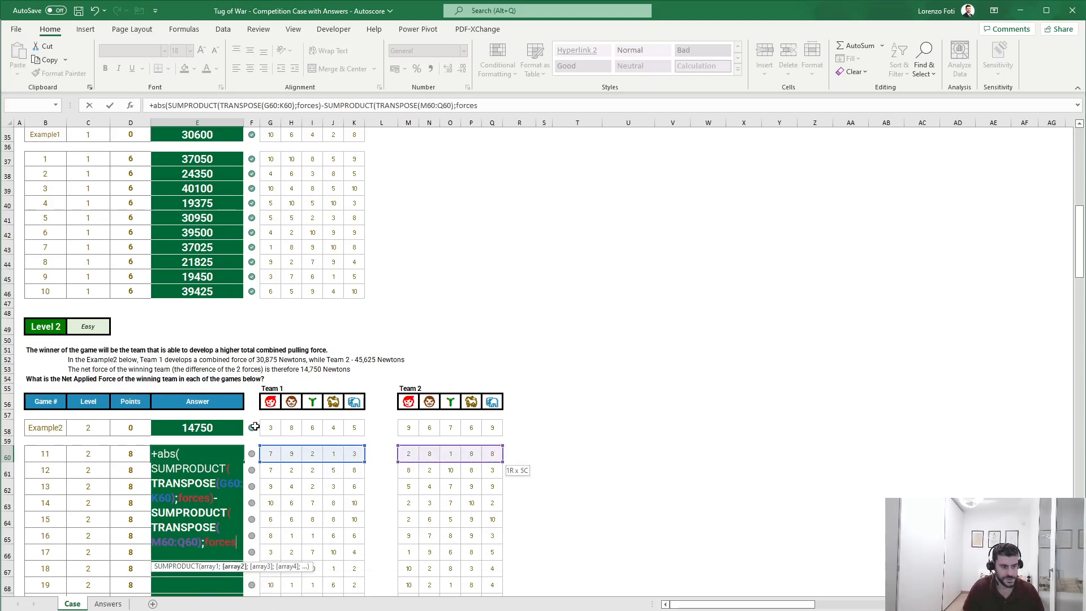
text()))
key(Return)
Step: Copy the net force formula from E60 down to the remaining Level 2 answers through game 30
key(Up)
key(ctrl+c)
key(Left)
key(Right)
key(ctrl+shift+Down)
key(Return)
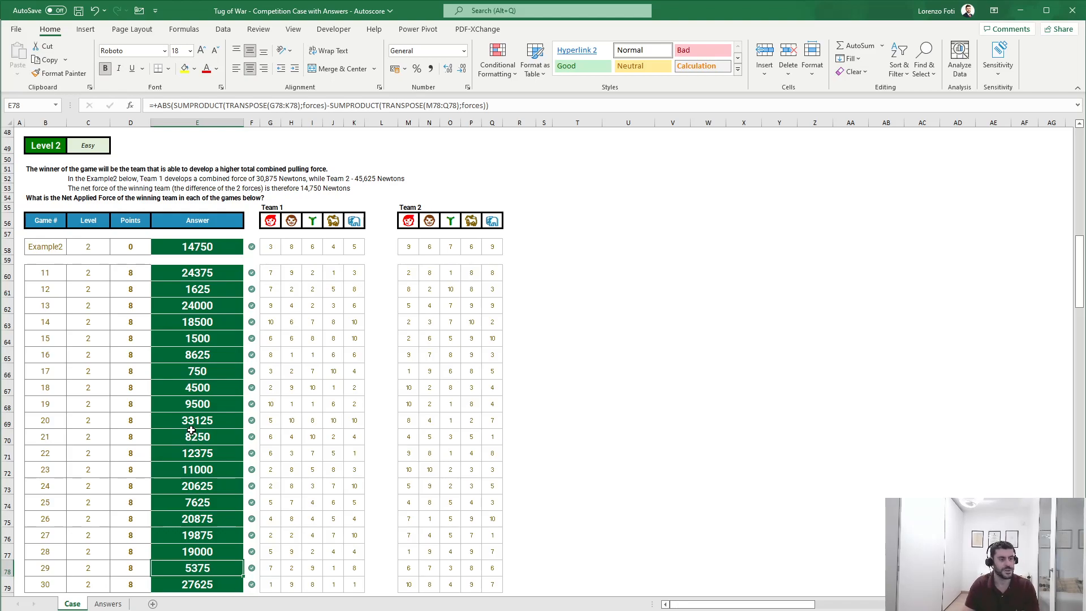
Step: Add a new worksheet after Case and name it slv
scroll(190, 429, down, 9)
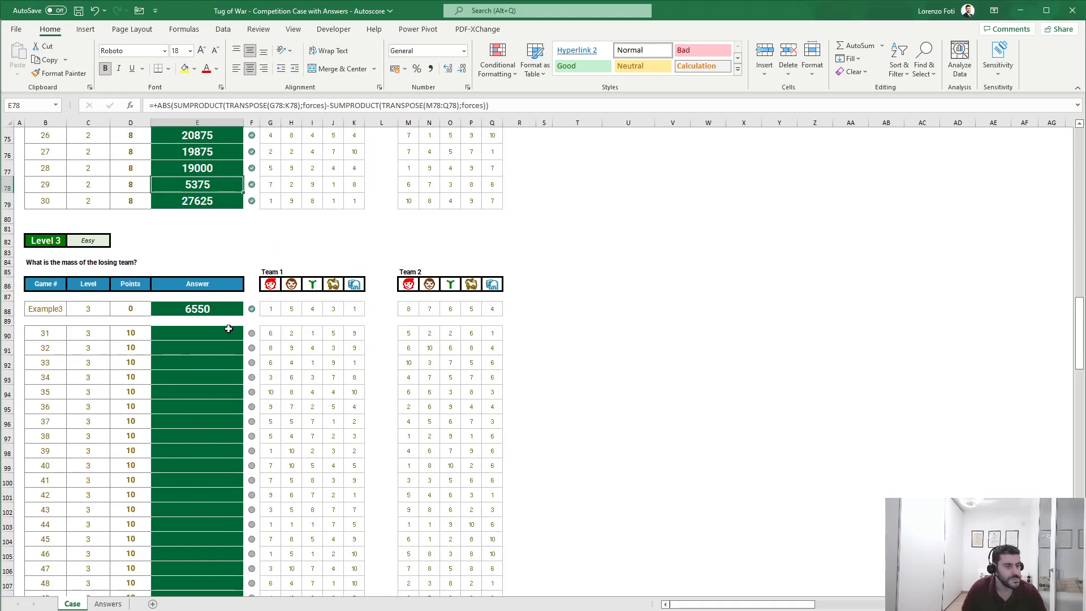
scroll(229, 332, down, 8)
scroll(229, 331, up, 4)
scroll(230, 331, up, 4)
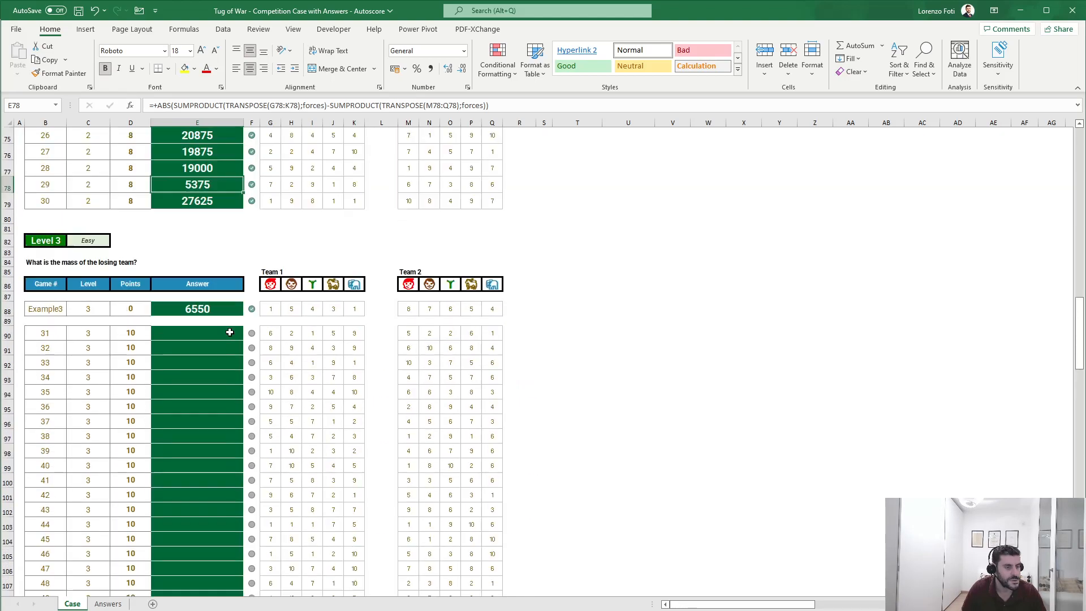
click(151, 604)
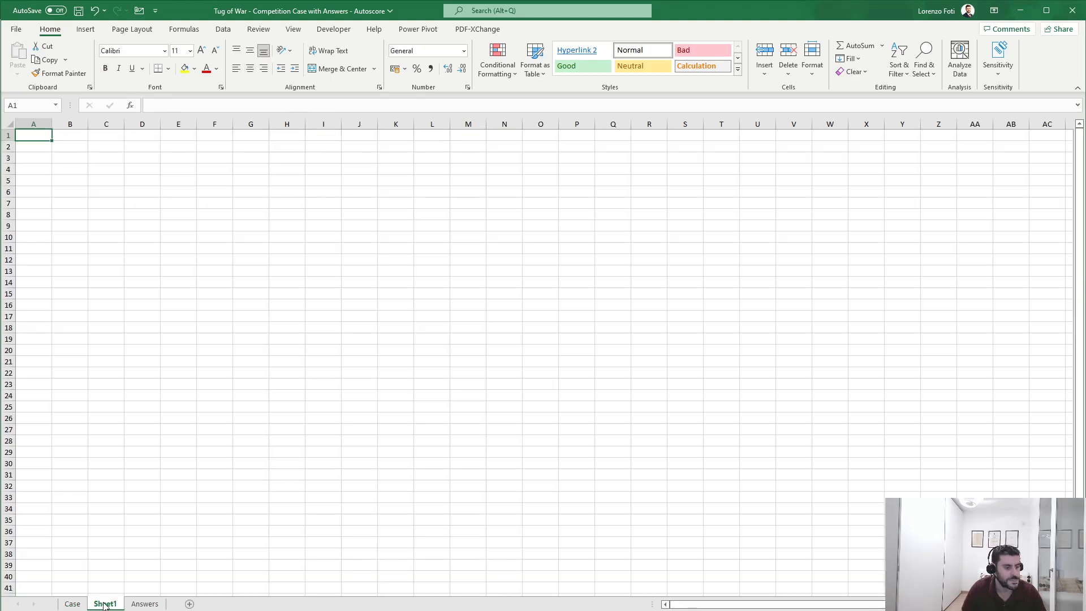
double_click(107, 604)
text(slv)
key(Return)
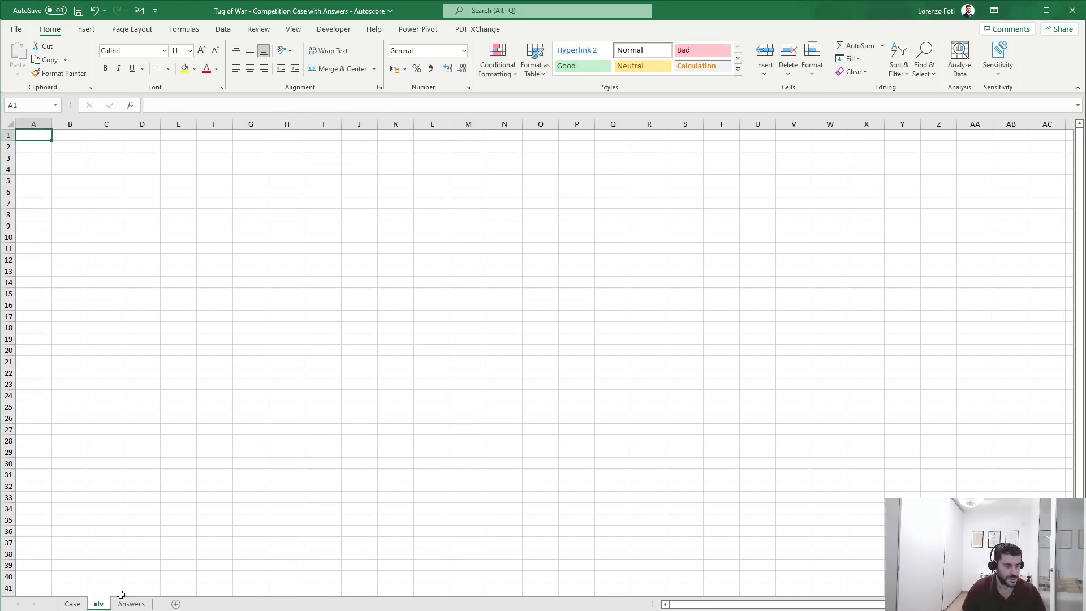
Step: Enter Example3 in E4 of the slv sheet as the game identifier
click(181, 170)
text(Example3)
key(Return)
Step: Begin an XLOOKUP in E8 that looks up E4 in column B of the Case sheet
key(Down)
key(Down)
key(Down)
text(+XLOOKUP()
key(Up)
key(Up)
key(Up)
key(Up)
text(;)
key(ctrl+Page_Up)
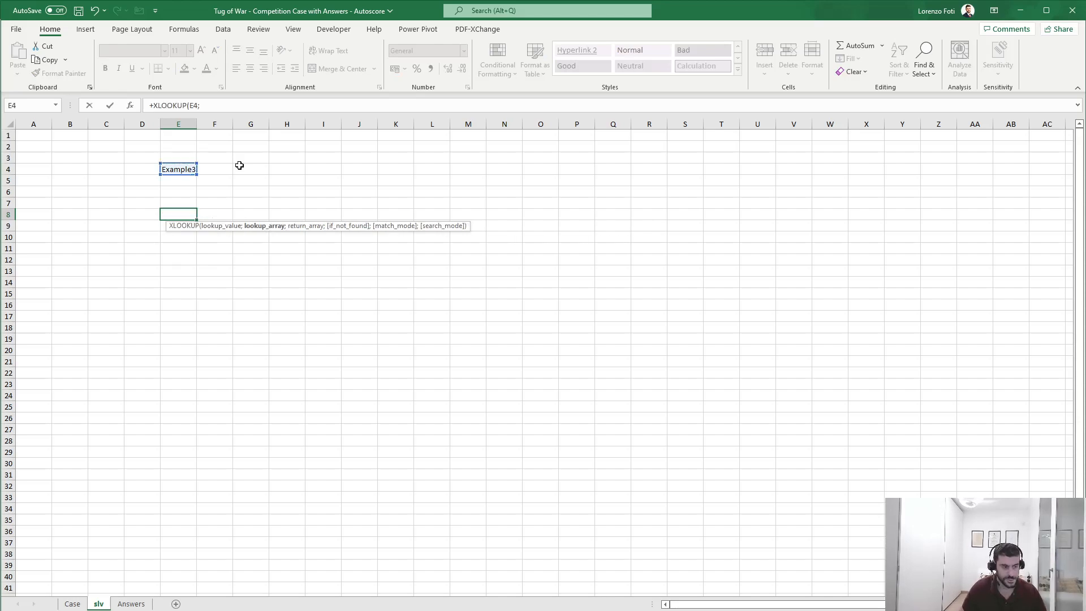
click(48, 123)
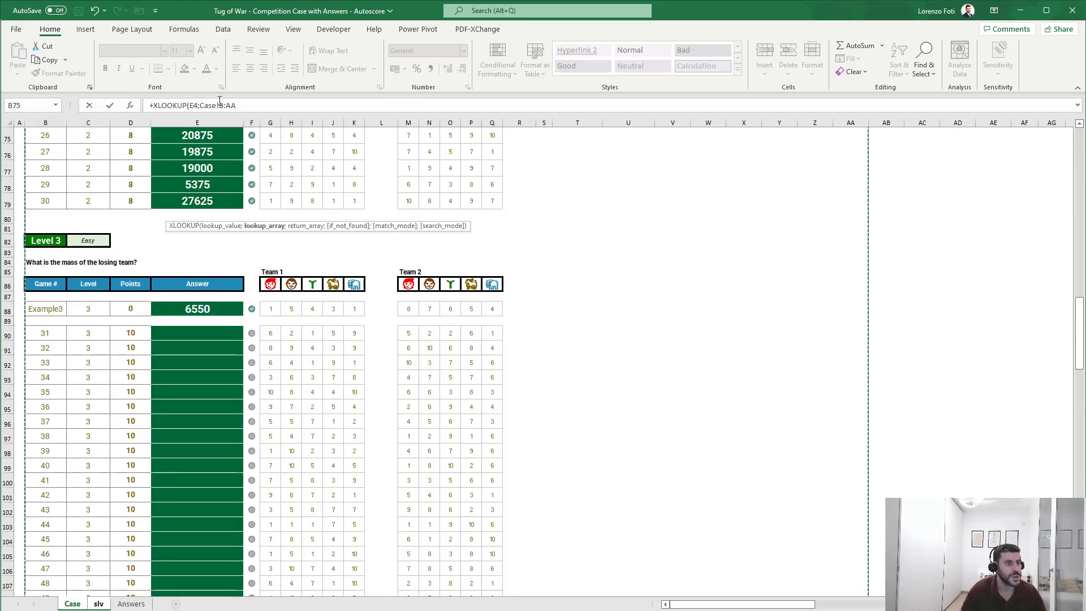
click(256, 101)
key(BackSpace)
key(BackSpace)
text(b;)
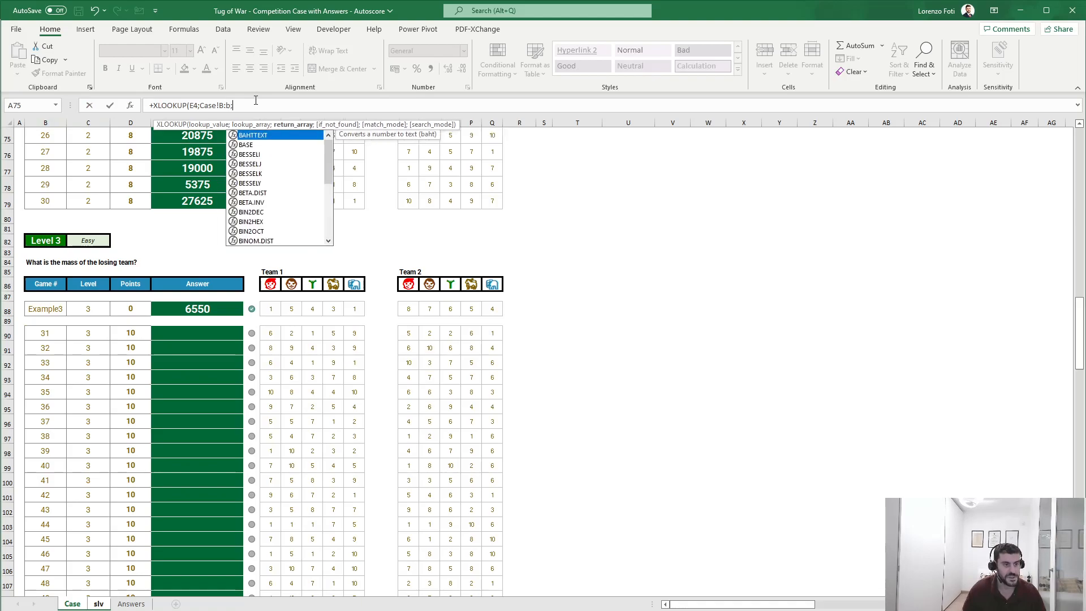
Step: Finish the XLOOKUP in E8 with columns G:Q of the Case sheet as the return array
drag(266, 310, 492, 309)
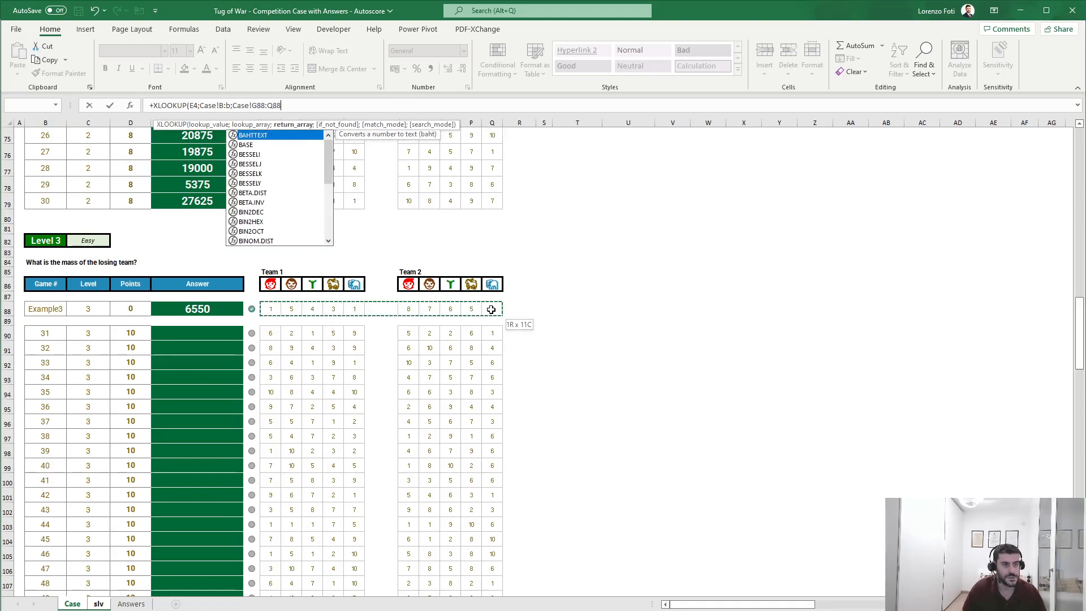
key(BackSpace)
key(BackSpace)
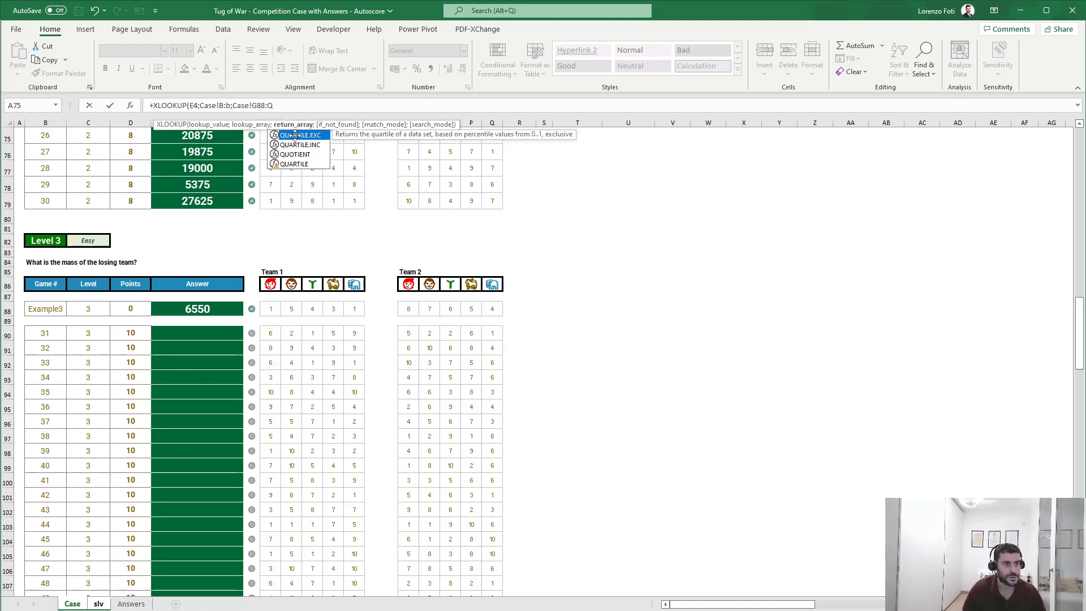
click(265, 105)
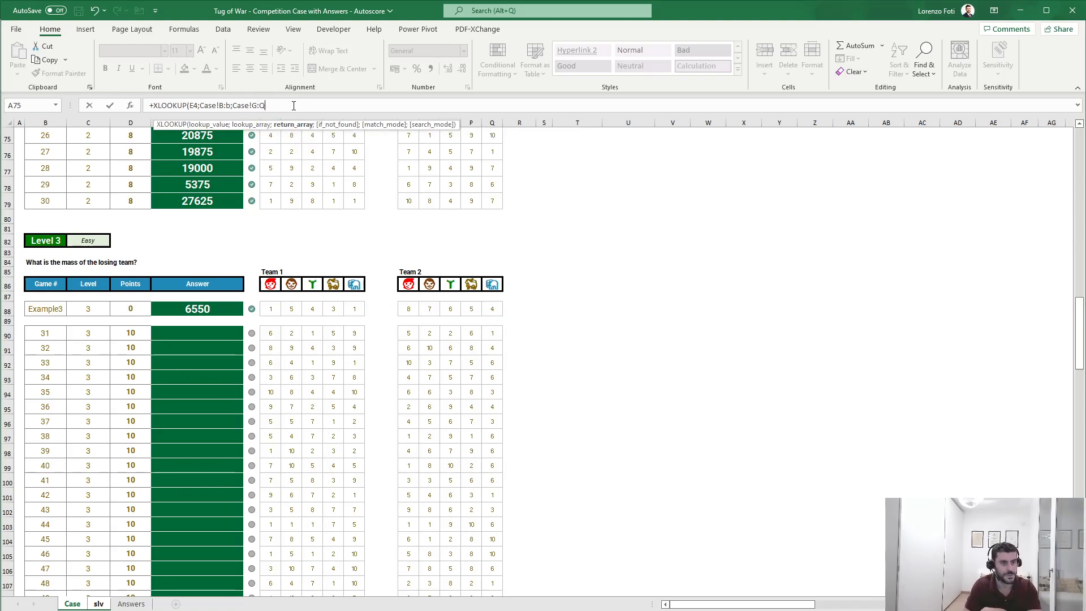
key(Return)
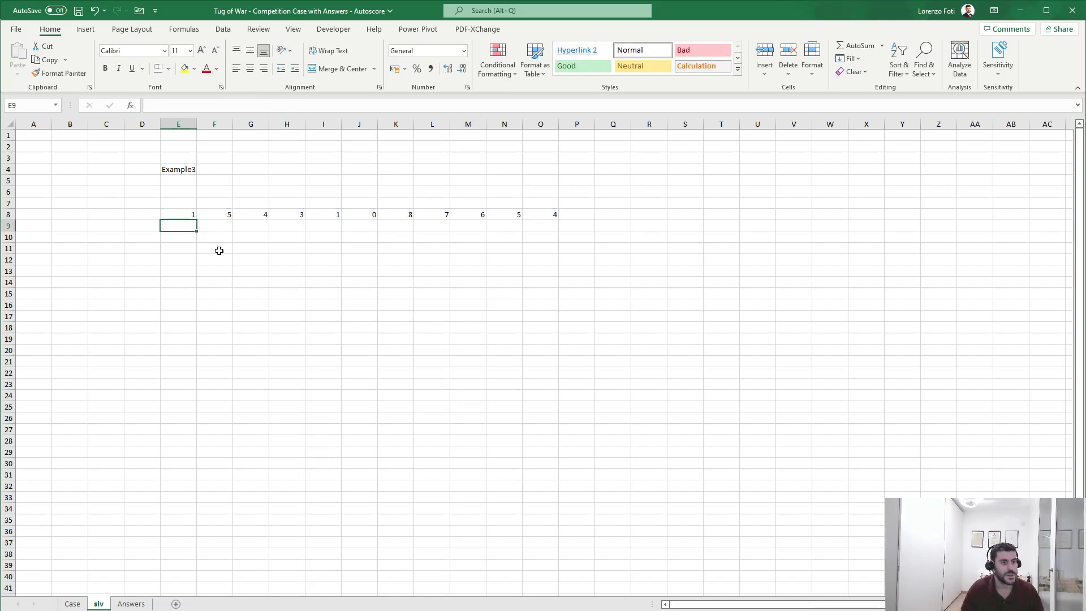
Step: Copy the character icon headers G86:Q86 from the Case sheet to E7 on the slv sheet
click(73, 603)
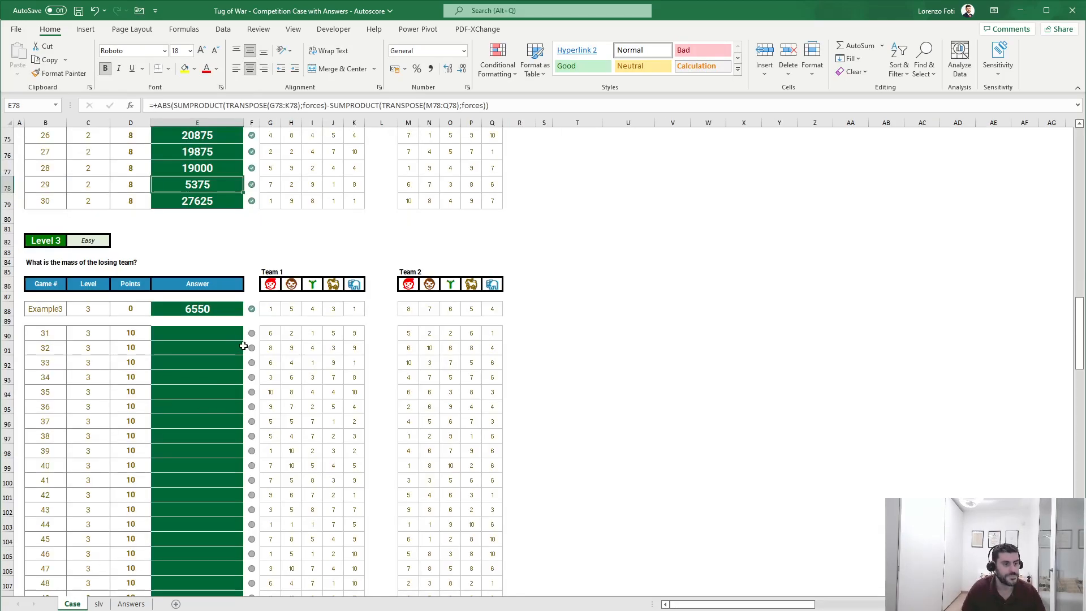
drag(272, 284, 503, 287)
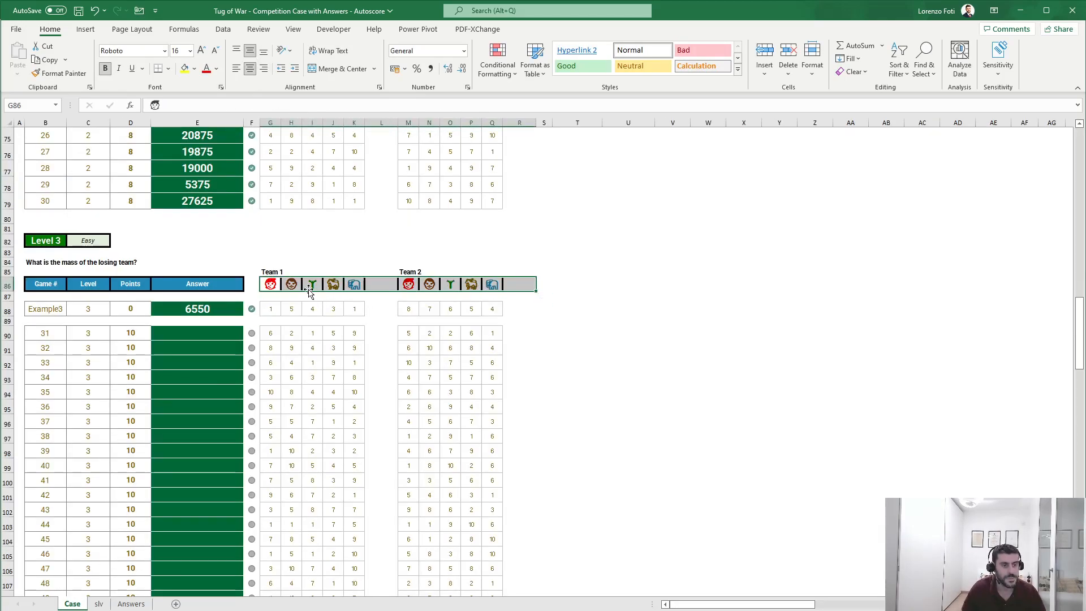
drag(270, 284, 492, 285)
key(ctrl+c)
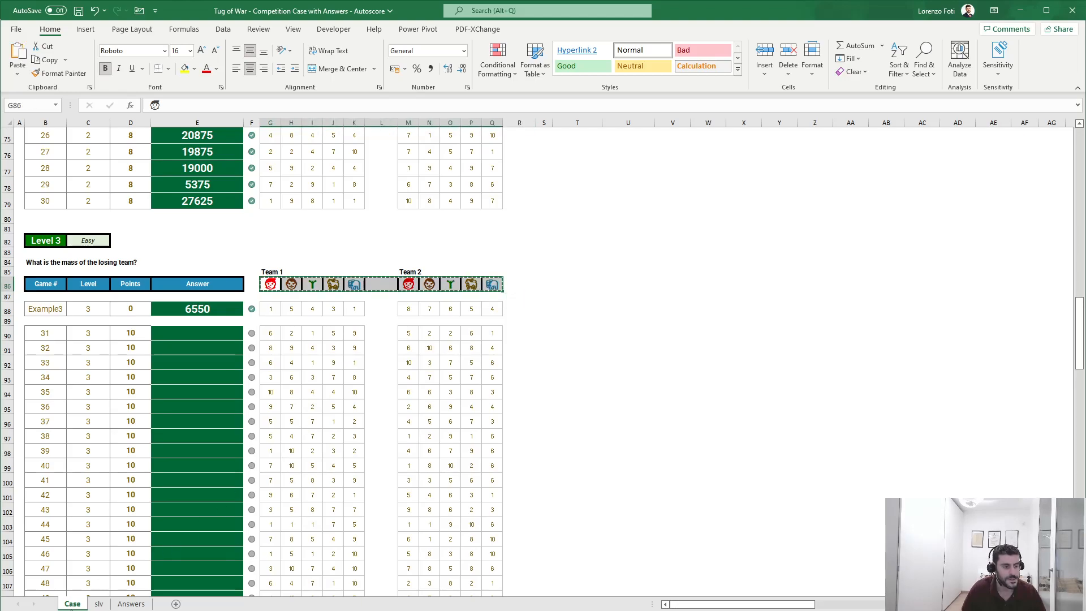
click(98, 603)
click(194, 203)
key(ctrl+v)
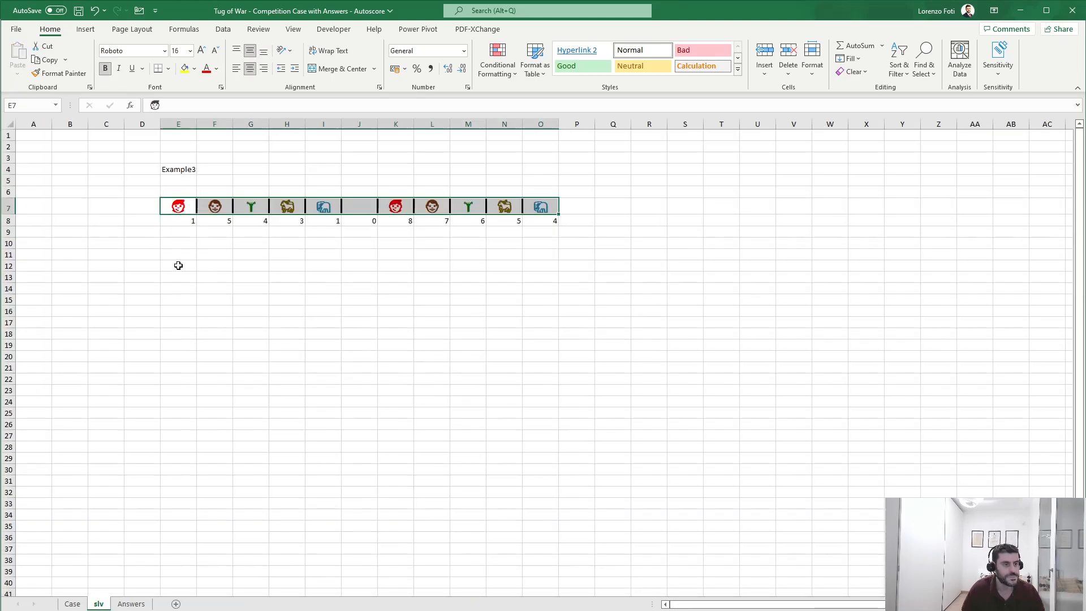
click(215, 299)
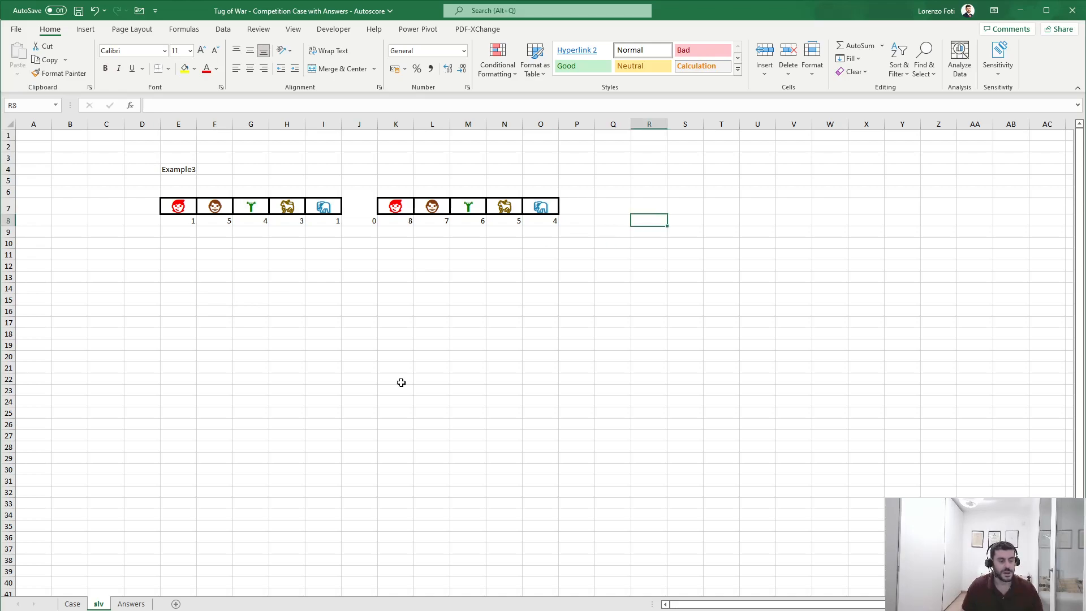
Step: Label cells R7 and S7 on the slv sheet F1 and M1, and cells U7 and V7 F2 and M2
click(70, 603)
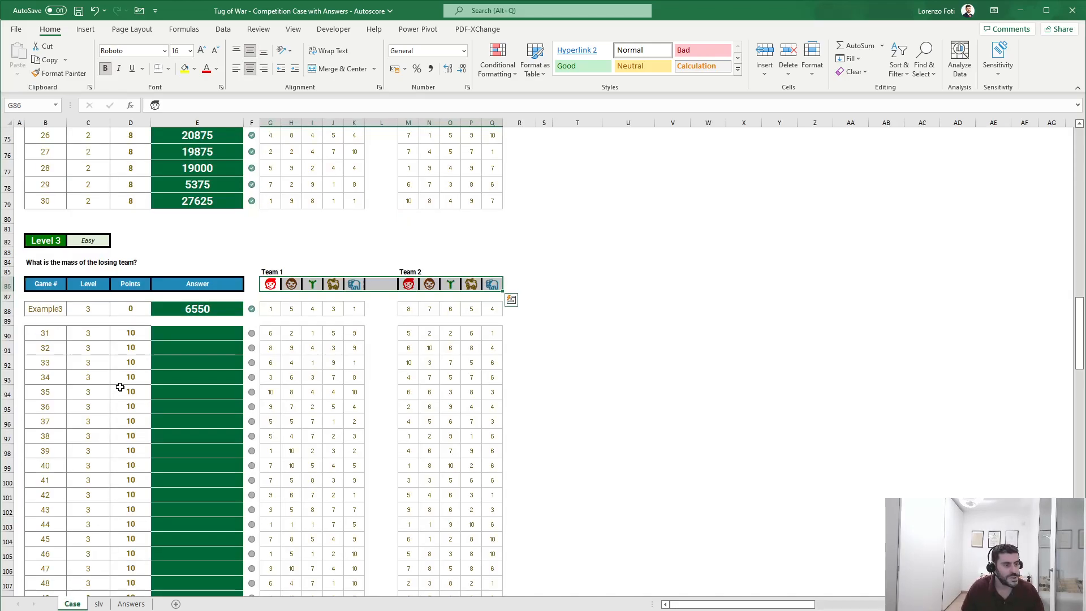
click(98, 603)
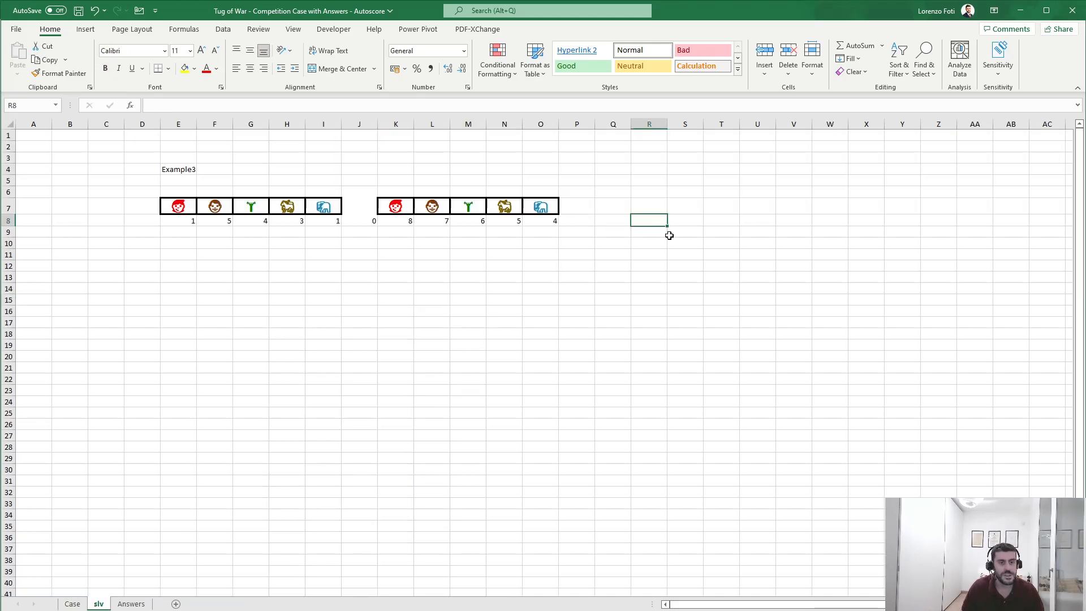
key(Up)
text(F)
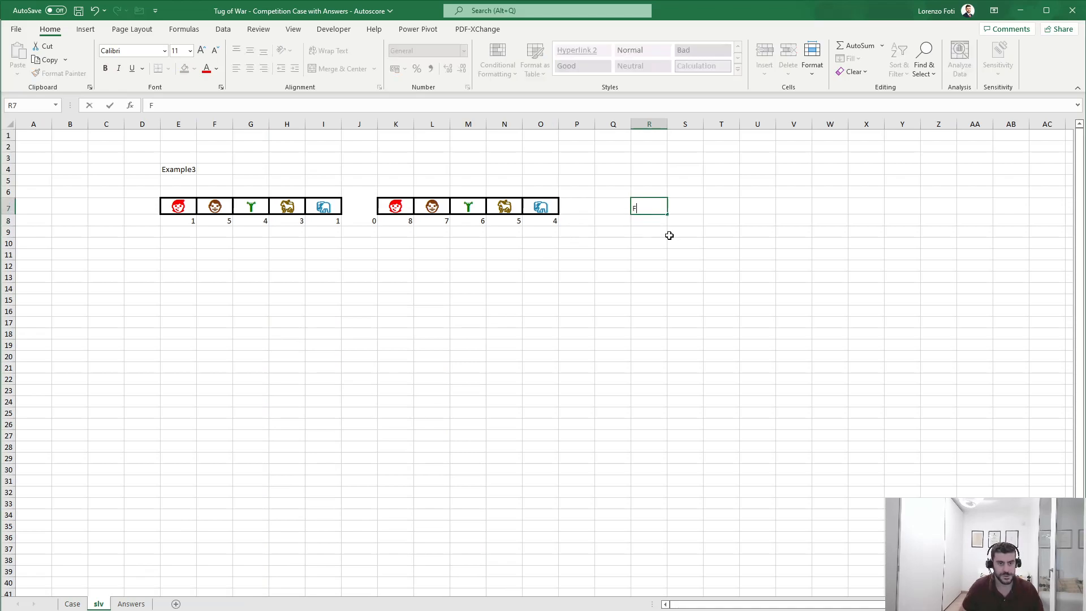
key(Tab)
text(M1)
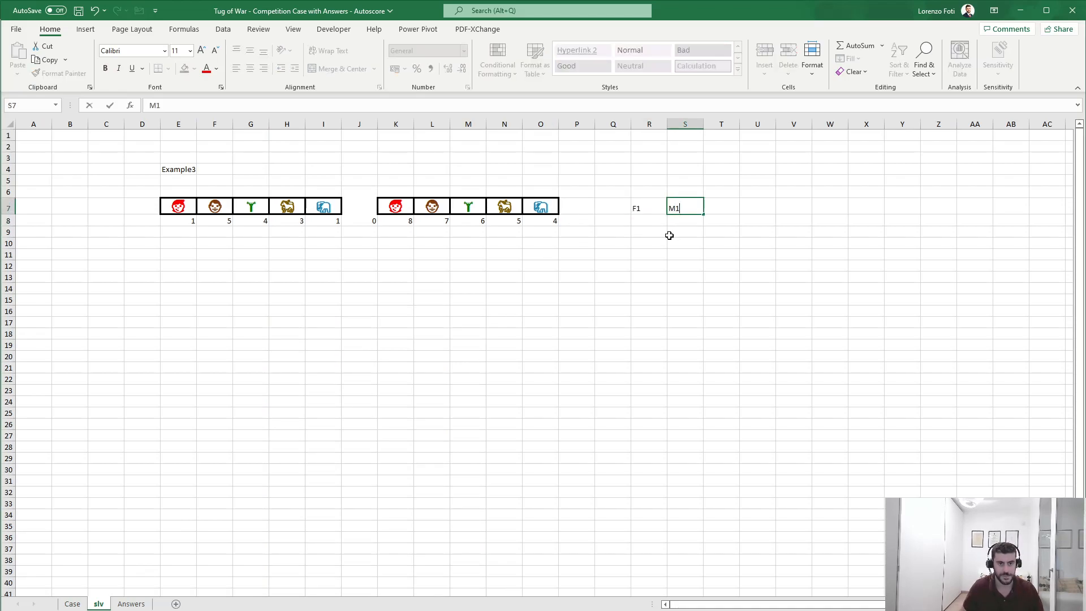
key(Tab)
key(Tab)
text(F2)
key(Tab)
text(M2)
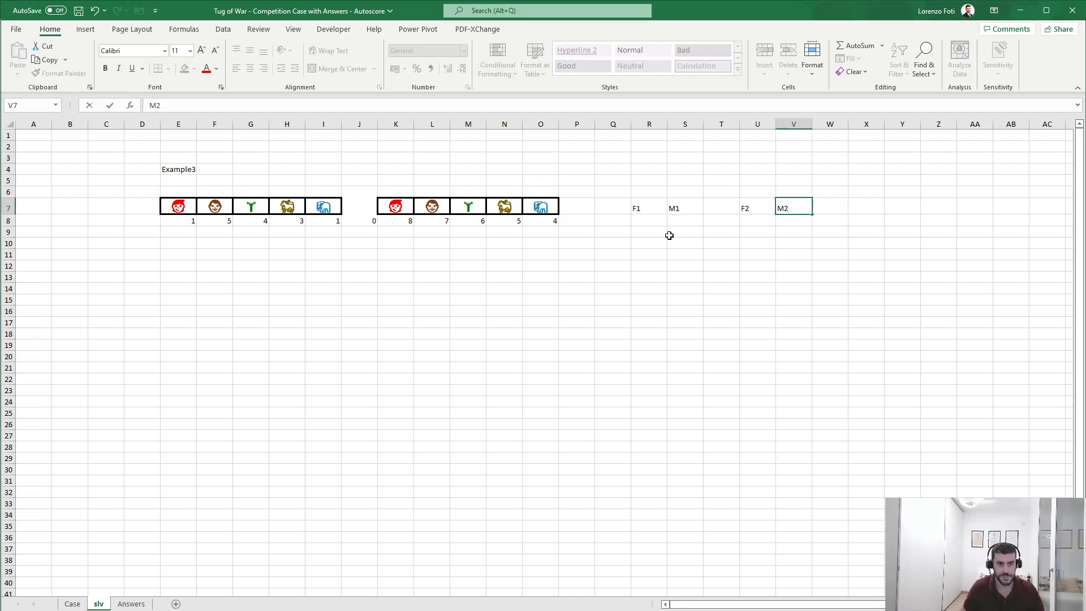
Step: Enter +SUMPRODUCT(TRANSPOSE(E8:I8);forces) in R8 to compute Team 1's force
key(Left)
key(Left)
key(Left)
key(Left)
key(Down)
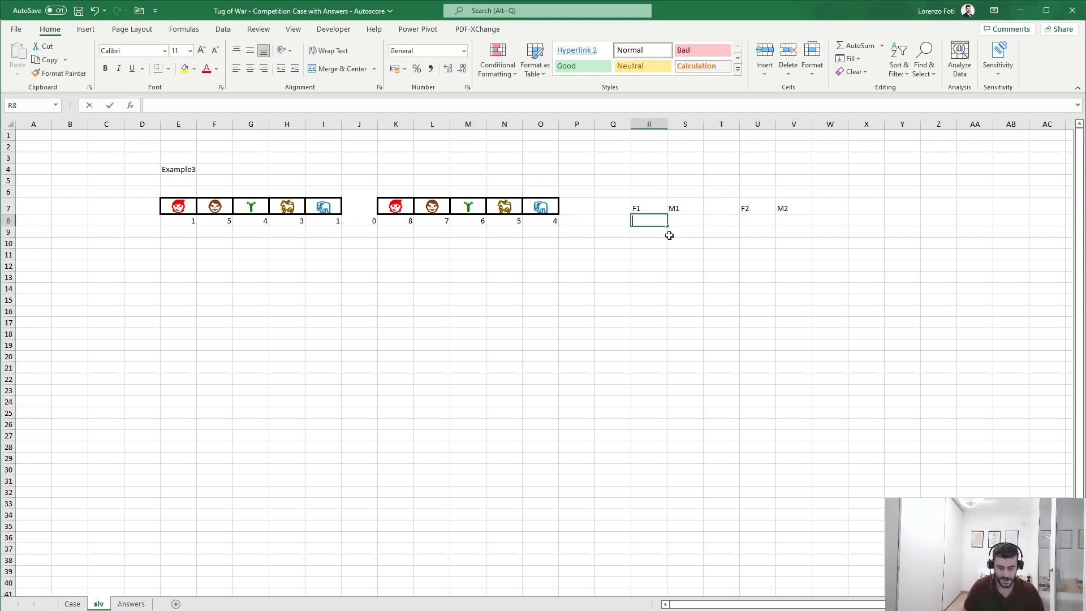
text(+sump)
key(Tab)
text(tr)
key(Tab)
key(ctrl+Left)
key(ctrl+Left)
key(ctrl+Left)
key(Right)
key(Right)
key(Right)
key(Right)
key(shift+Right)
key(shift+Right)
key(shift+Right)
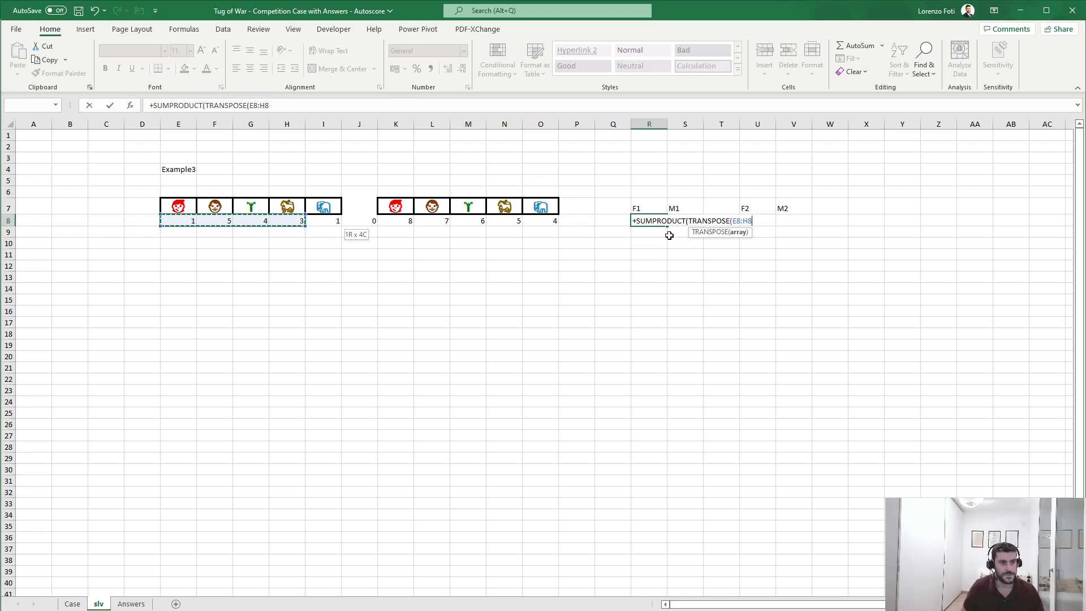
key(shift+Right)
text();fo)
key(Tab)
text())
key(Return)
Step: Copy the F1 formula to U8 under F2 and move its range to K8:O8
key(Up)
key(ctrl+c)
key(Right)
key(Right)
key(Right)
key(ctrl+v)
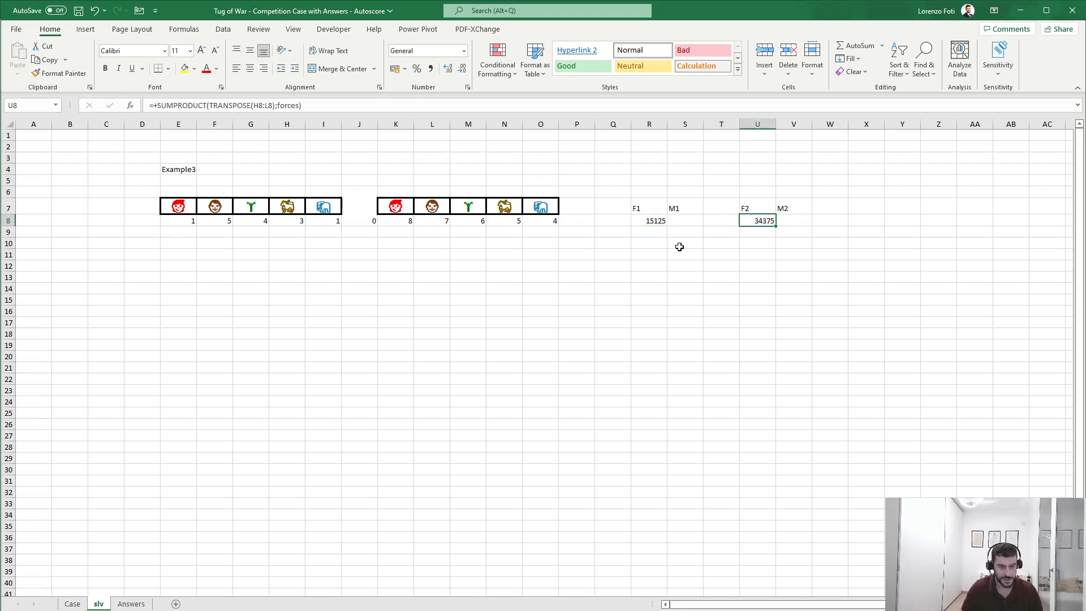
key(F2)
drag(412, 227, 521, 220)
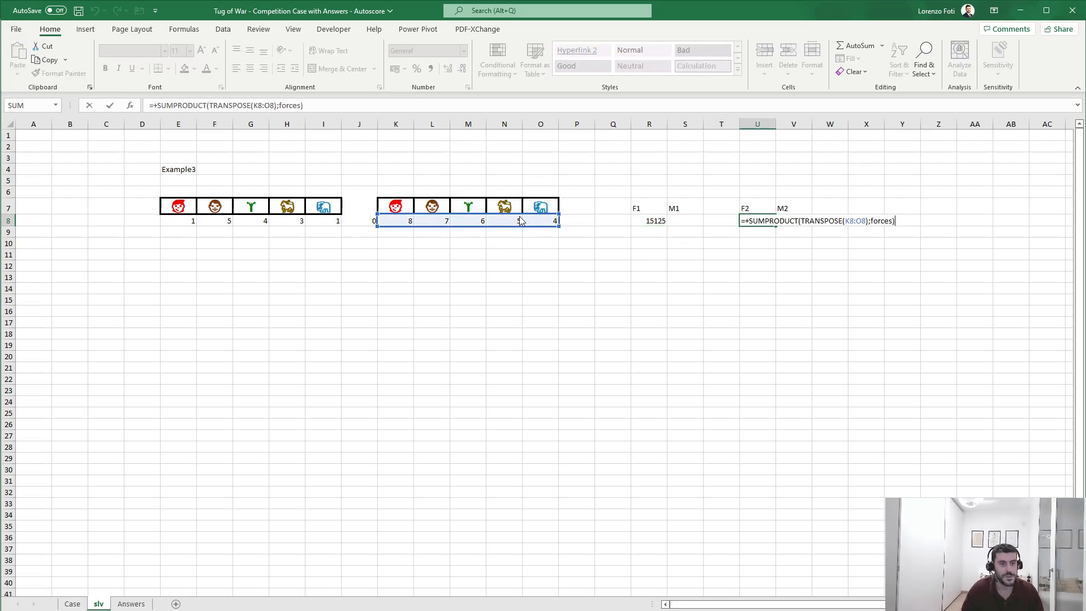
key(Return)
Step: Lock the column references of the range in the R8 formula, making it $E8:$I8
key(Up)
key(Left)
key(Left)
key(Left)
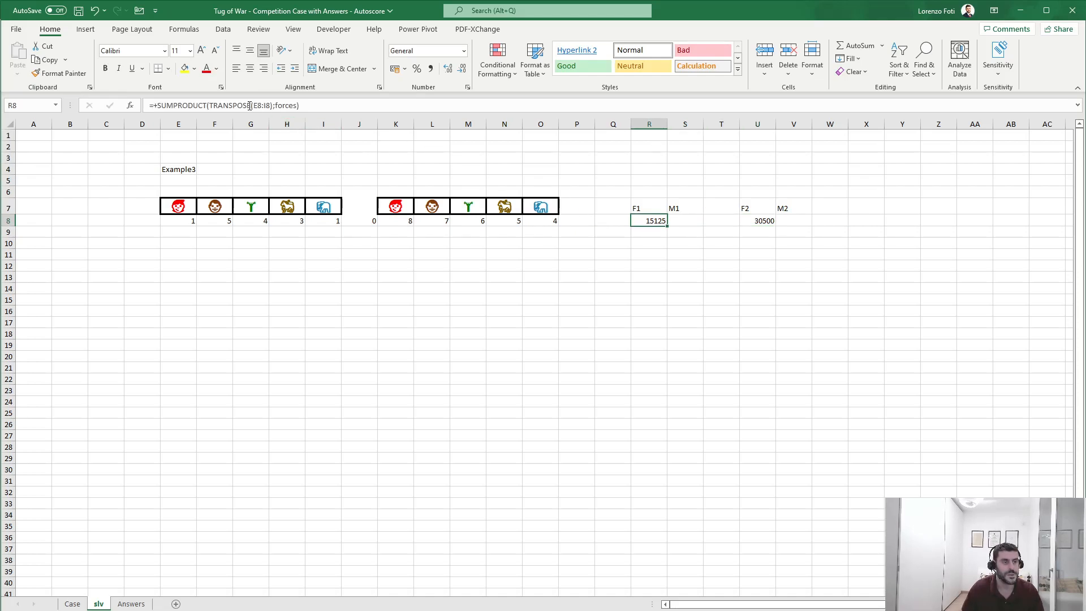
click(276, 105)
key(F4)
key(F4)
click(270, 104)
key(F4)
key(F4)
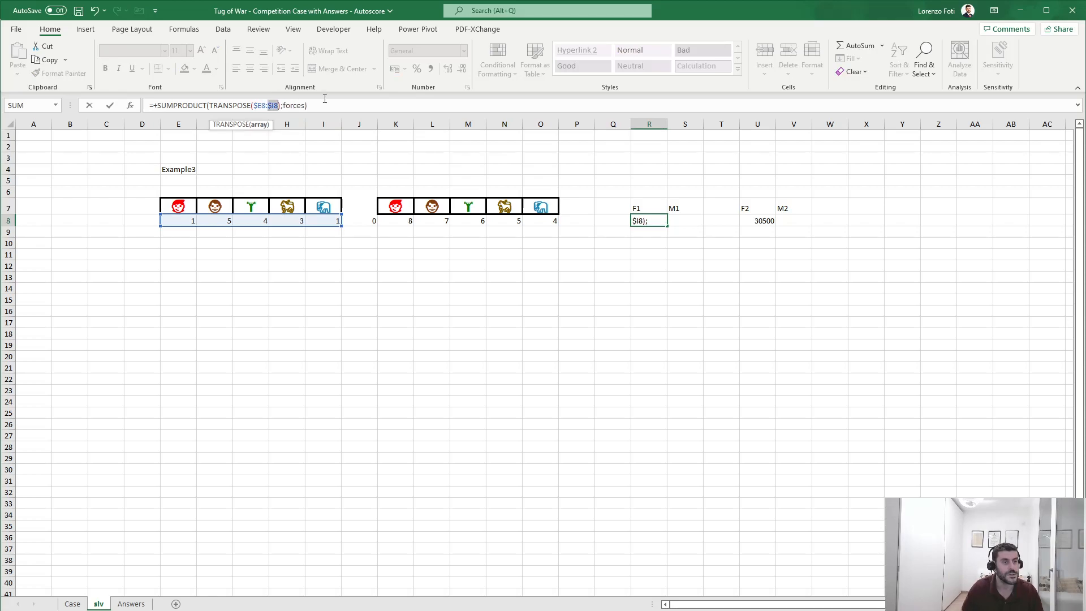
key(Return)
Step: Fill the R8 formula across into S8 under M1
key(Up)
key(Right)
key(ctrl+r)
key(Right)
key(Right)
Step: Replace U8 with a copy of the column-locked R8 formula and move its range to Team 2's counts in K8:O8
key(Left)
key(Left)
key(Left)
key(ctrl+c)
key(Right)
key(Right)
key(Right)
key(ctrl+v)
key(F2)
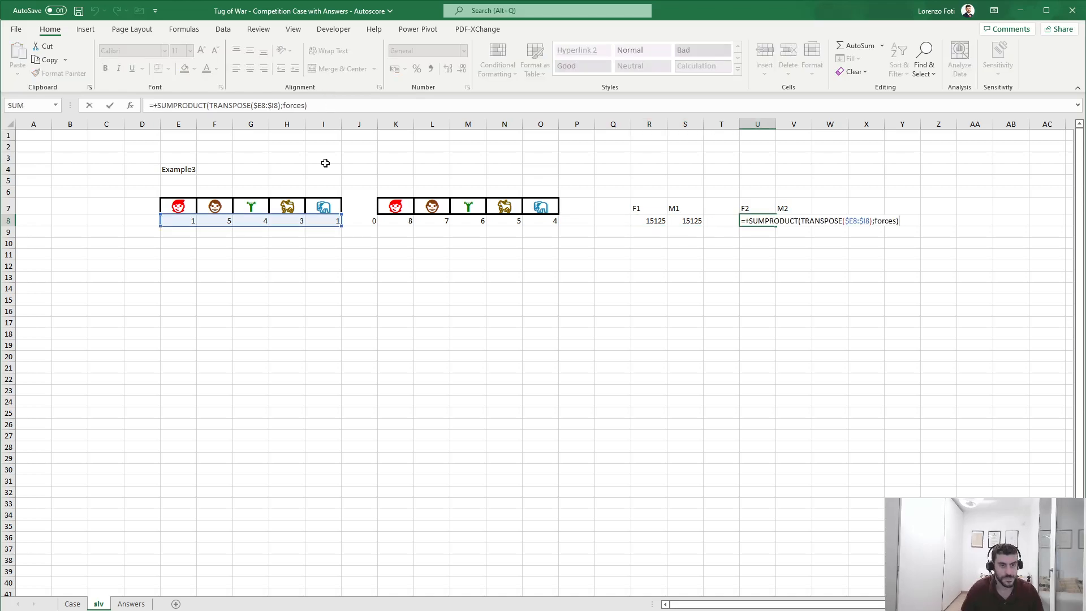
drag(278, 227, 503, 220)
key(Return)
Step: Copy the F2 formula from U8 into V8 under M2
key(Up)
key(ctrl+c)
key(Right)
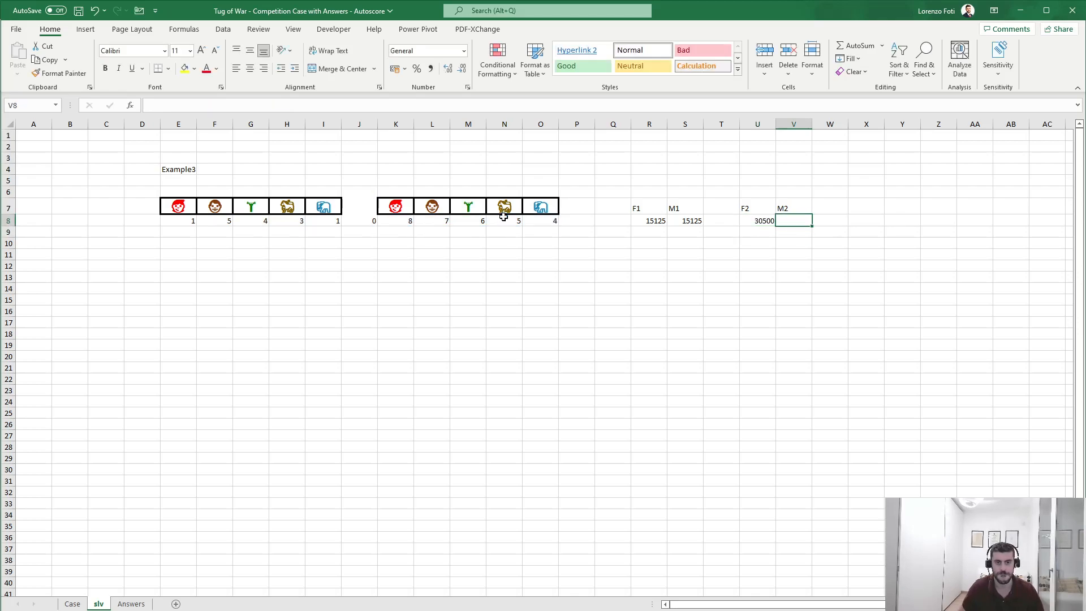
key(ctrl+v)
Step: Change the S8 formula under M1 to multiply Team 1's counts by the masses range instead of forces
key(Left)
key(Left)
key(Left)
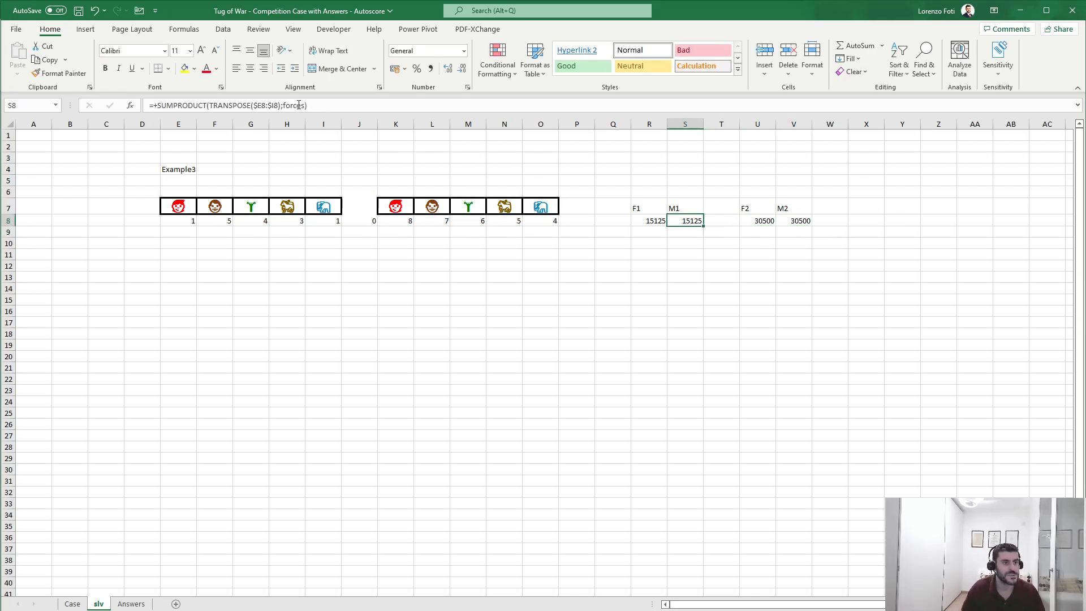
key(F2)
text(masses)
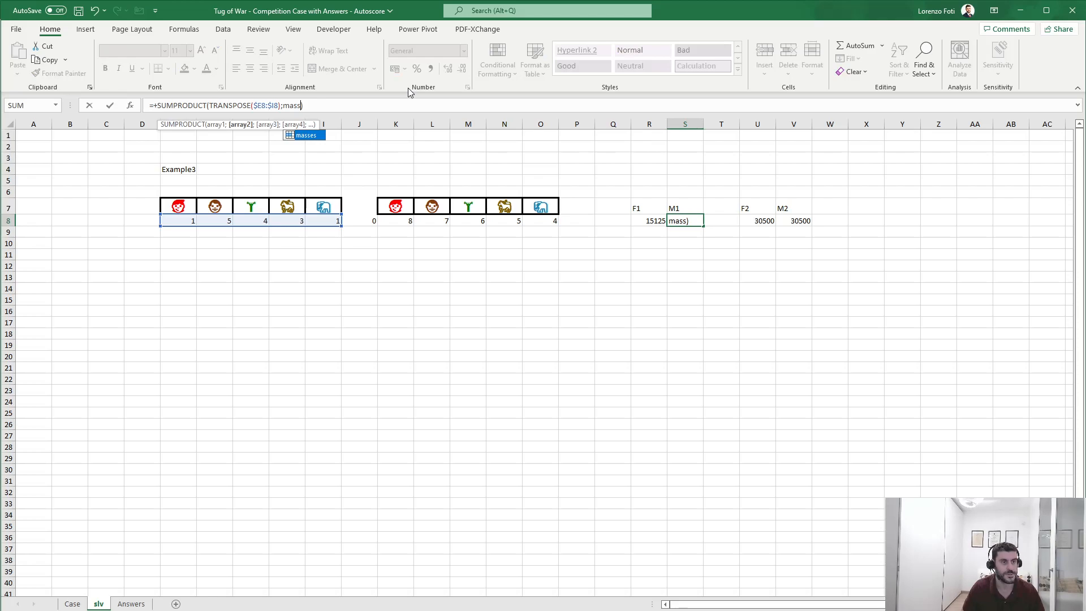
key(ctrl+Return)
Step: Replace forces with masses in the V8 formula under M2
key(Right)
key(Right)
key(Right)
double_click(300, 106)
text(mass)
key(Tab)
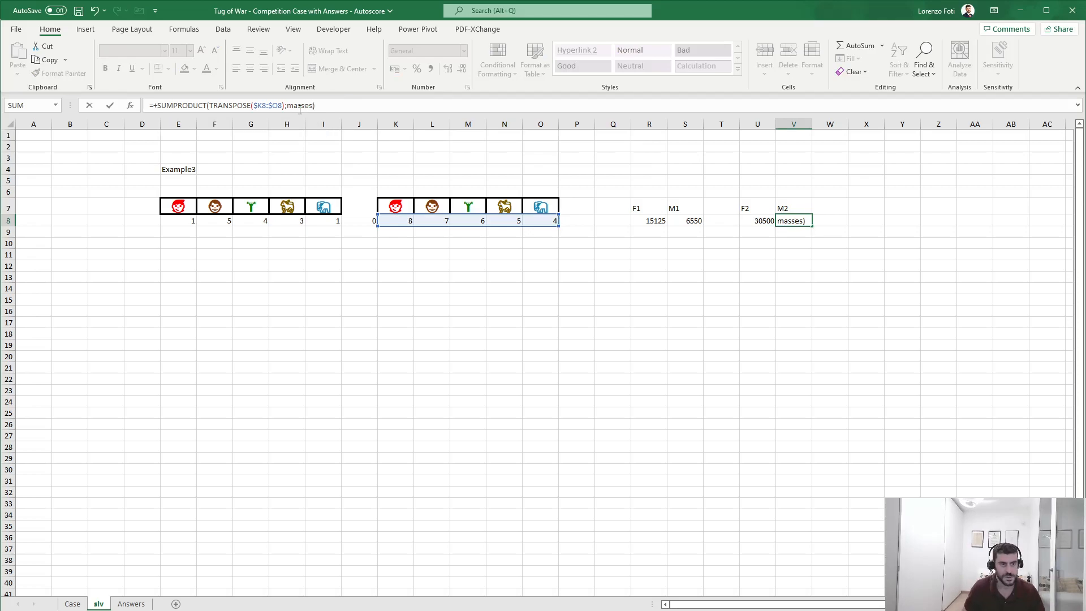
key(Return)
Step: Review the Level 2 winning rule and the Level 3 question on the Case sheet, and return to slv
key(ctrl+Page_Up)
scroll(144, 467, up, 8)
scroll(146, 466, up, 1)
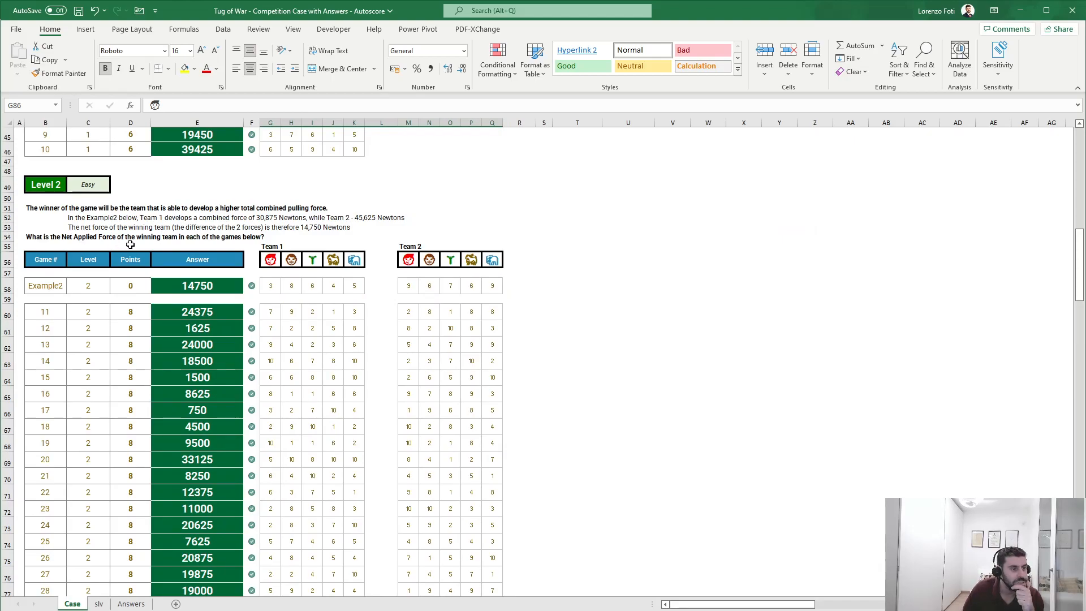
scroll(166, 331, down, 10)
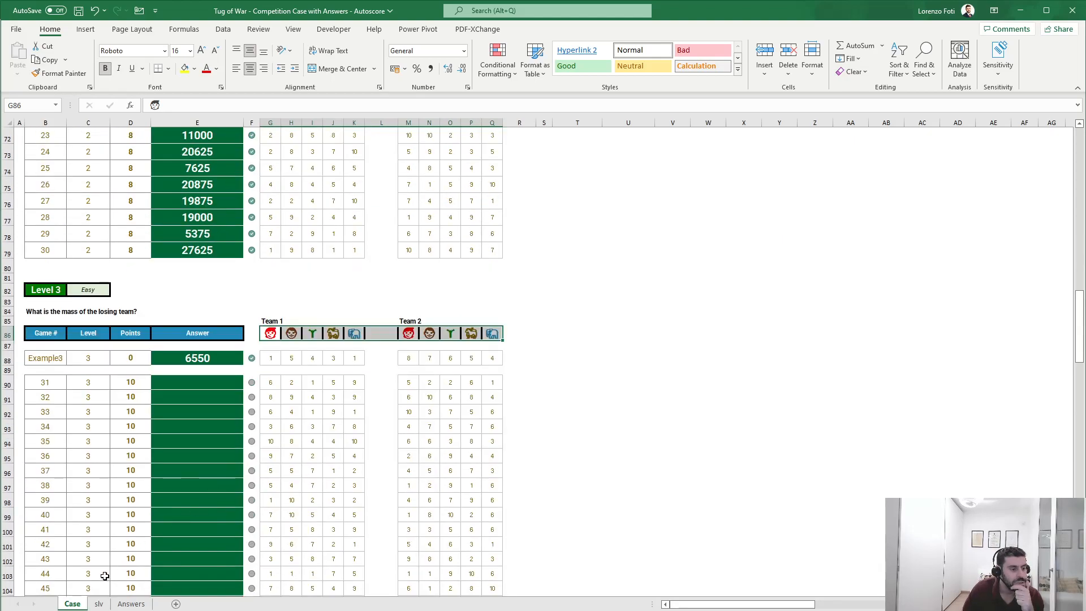
click(98, 604)
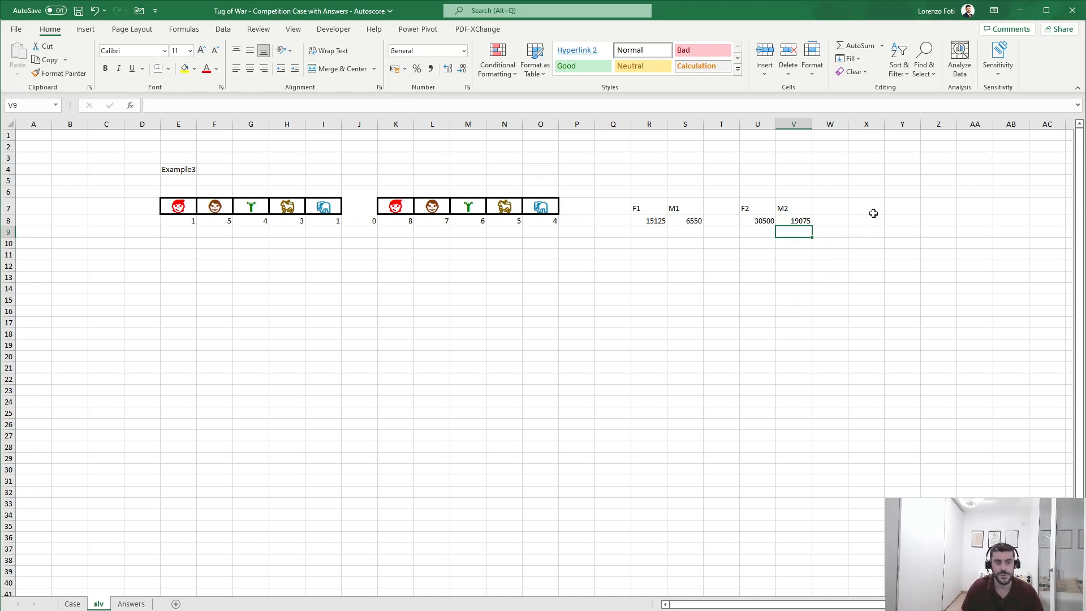
Step: Start an IF formula in X8 that tests whether Team 1's force in R8 exceeds Team 2's in U8
click(874, 219)
text(+if()
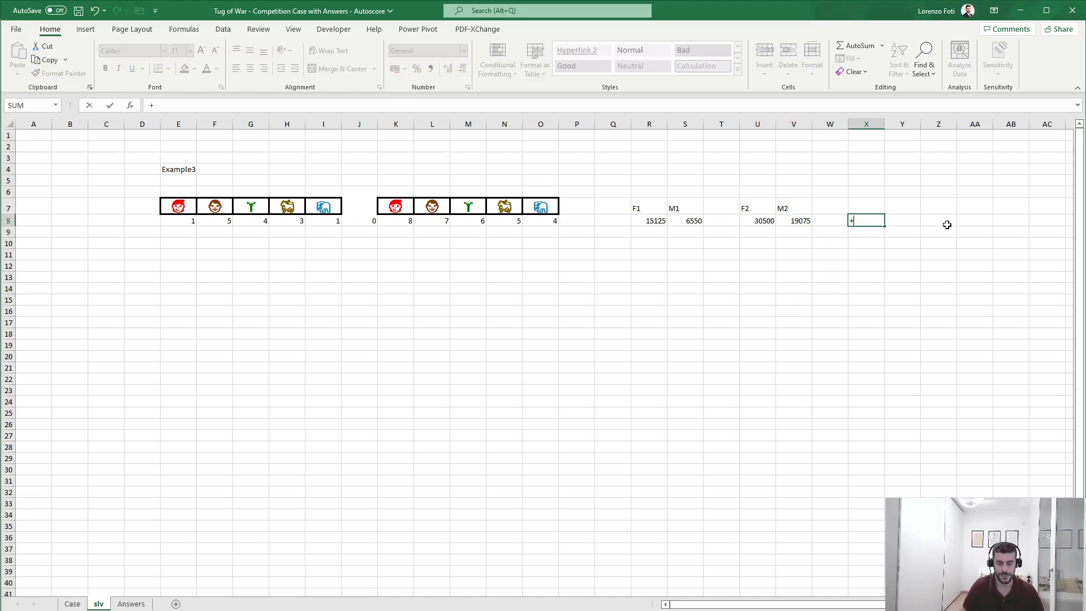
key(Down)
key(Left)
key(Left)
key(Left)
key(Up)
key(Left)
key(Left)
key(Left)
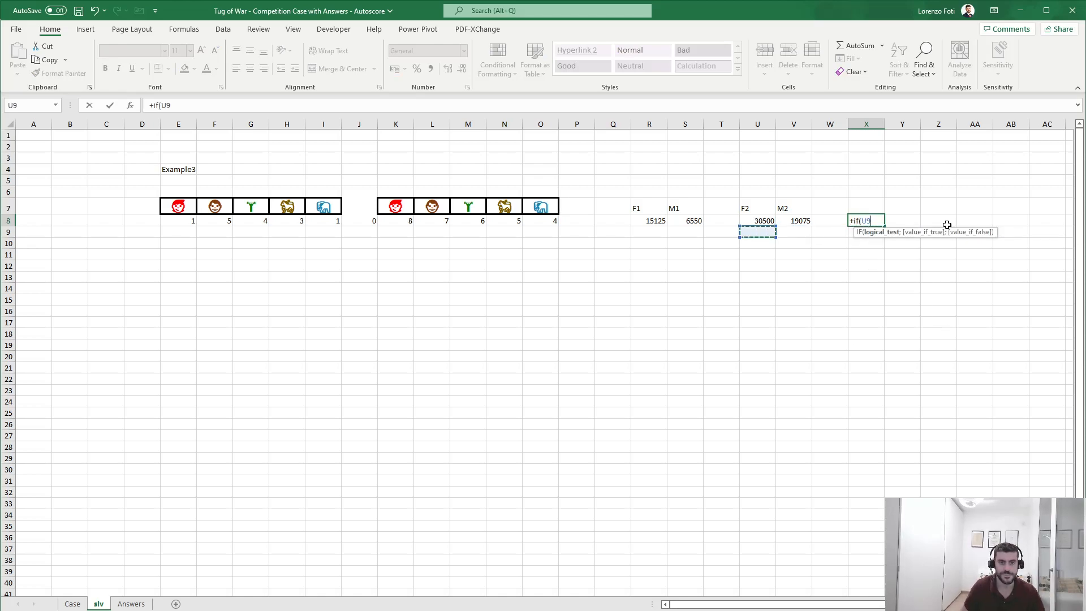
text(>)
key(Left)
key(Left)
key(Left)
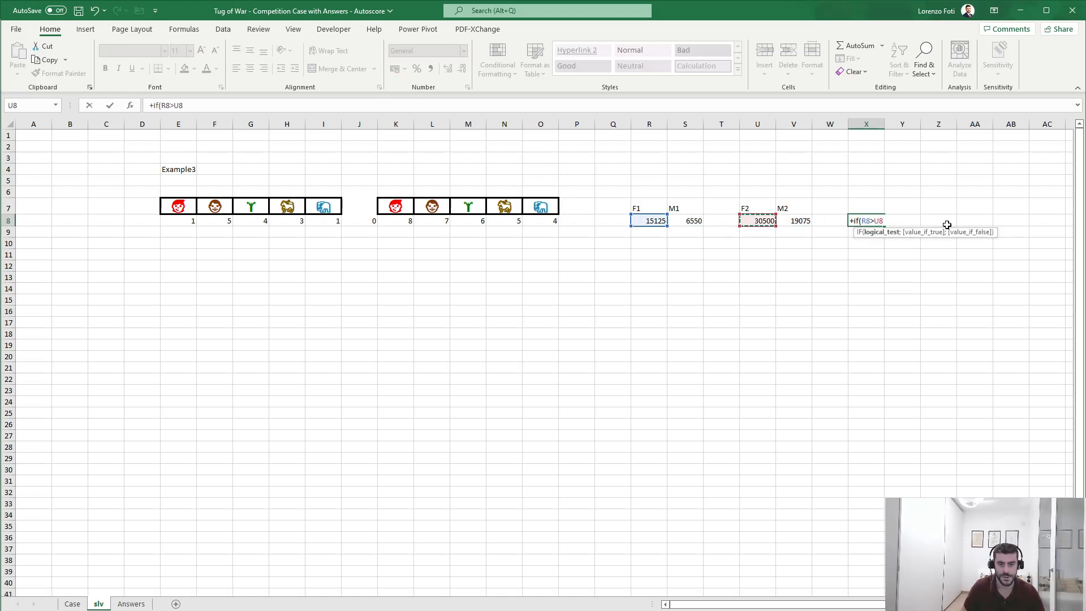
Step: Complete the X8 IF formula to return V8 when the test is true and S8 when it is false
text(;)
key(Left)
key(Left)
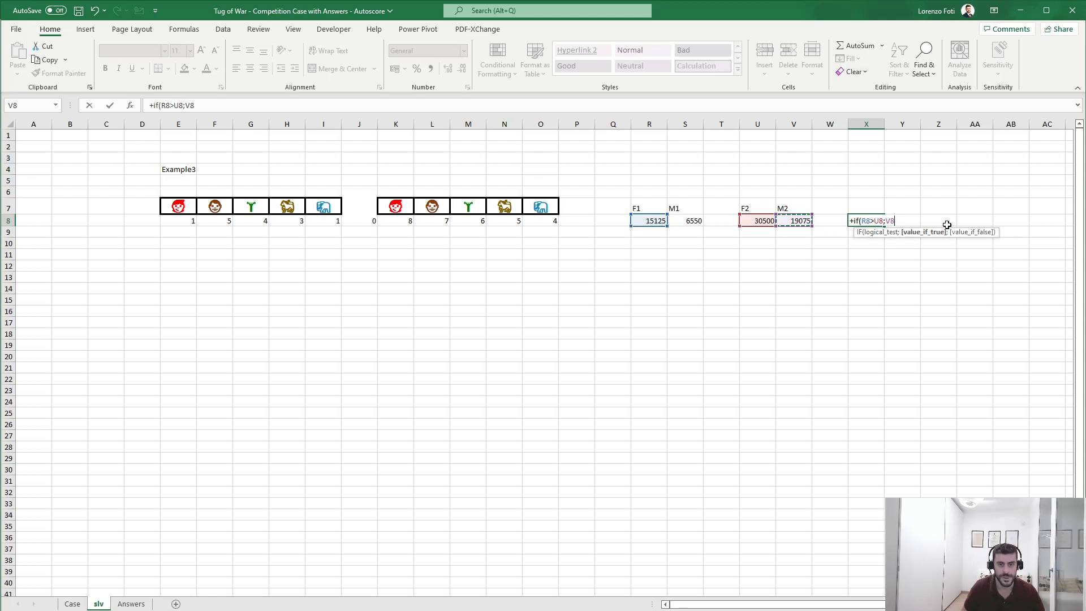
text(;)
key(Left)
key(Left)
key(Left)
key(Left)
key(Left)
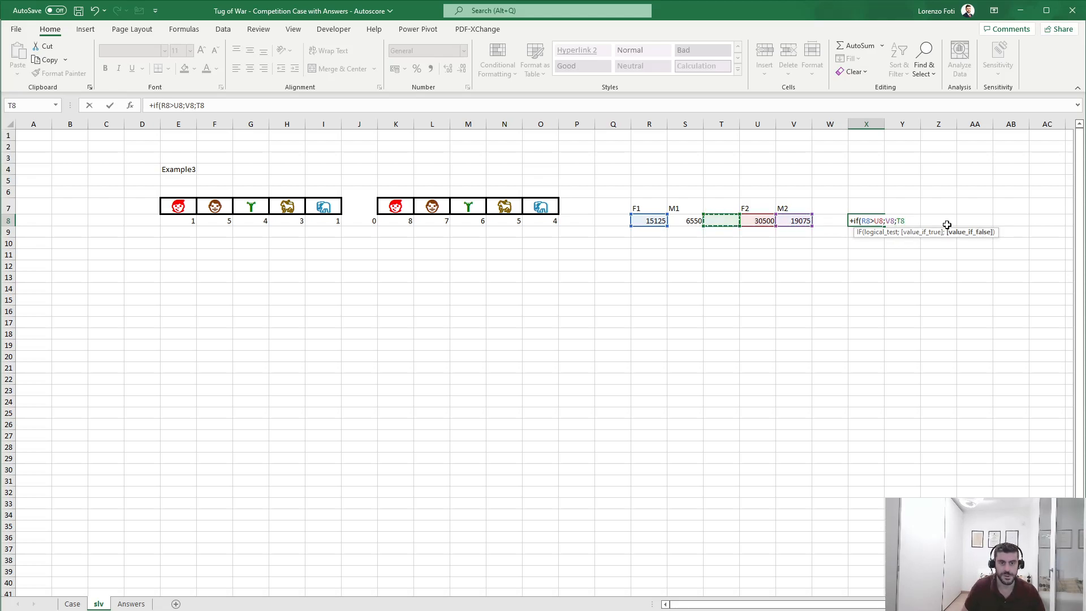
key(ctrl+Return)
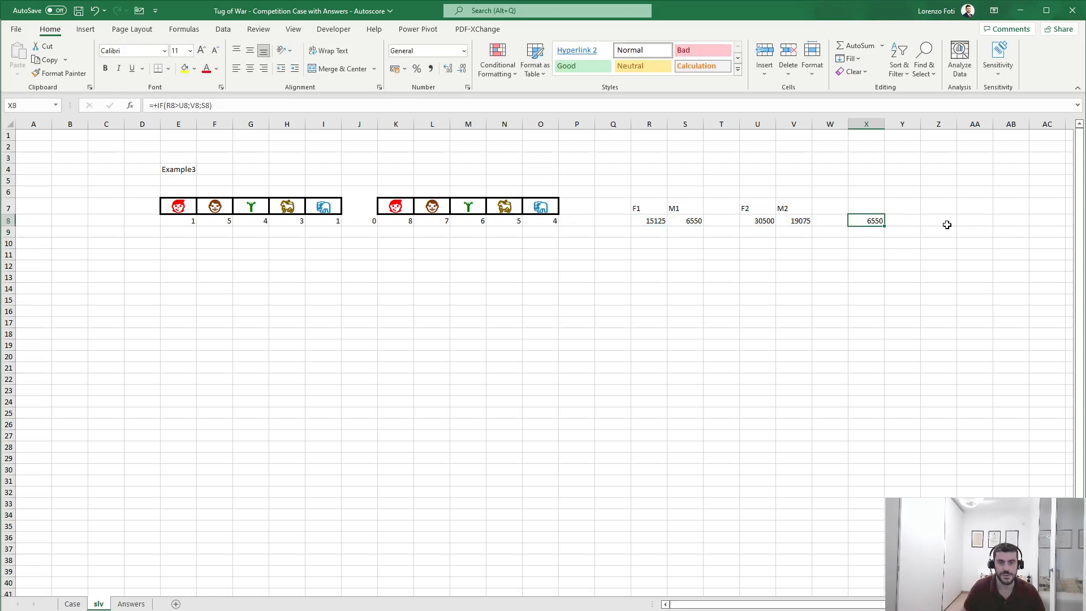
Step: Insert two blank columns before column B on the slv sheet
click(72, 604)
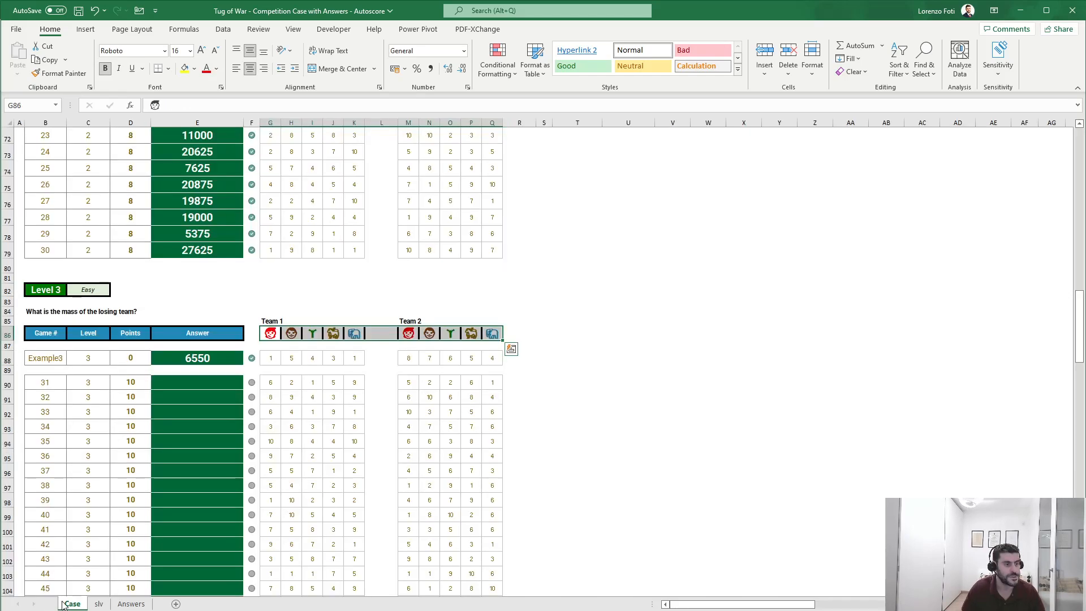
scroll(91, 497, down, 4)
click(98, 604)
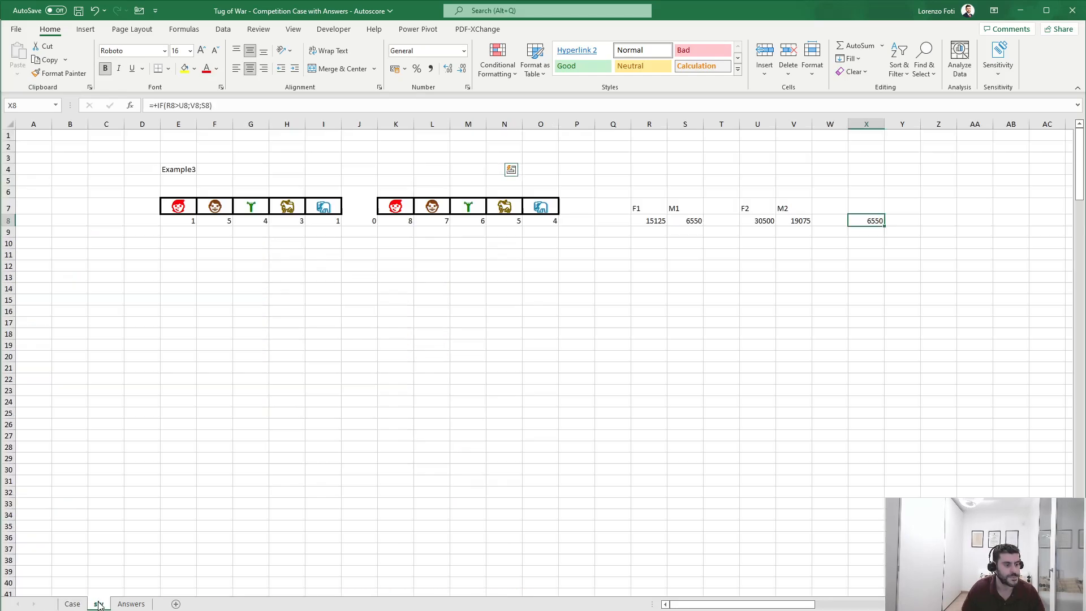
click(80, 223)
key(ctrl+space)
key(ctrl+plus)
key(ctrl+plus)
key(shift+BackSpace)
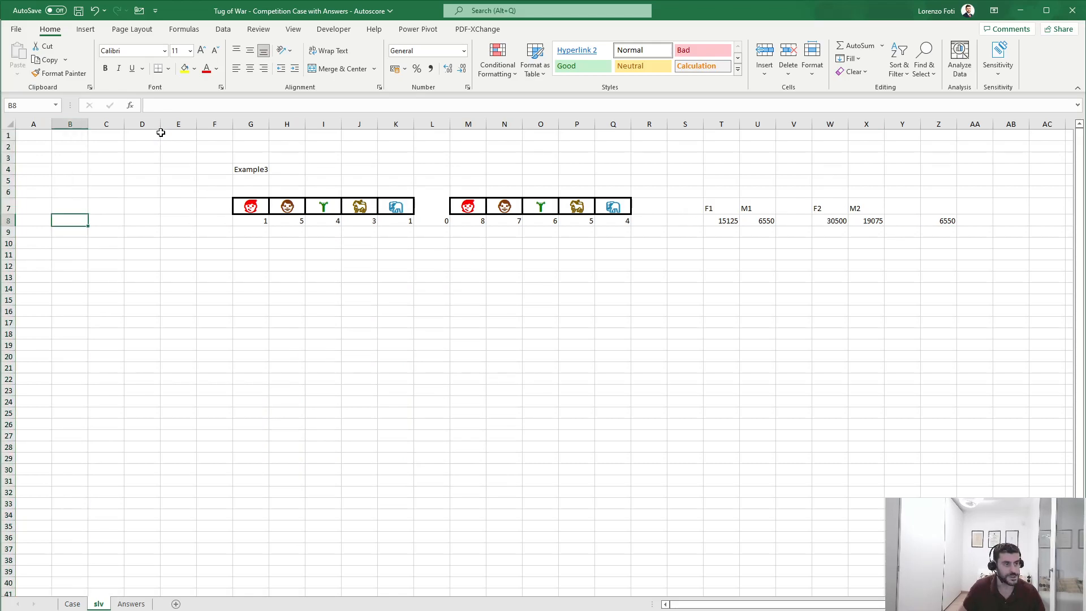
Step: Enter SEQUENCE(100) in B8 to list the game numbers, and link C7 to the losing mass in Z8
text(+SEQUENCE()
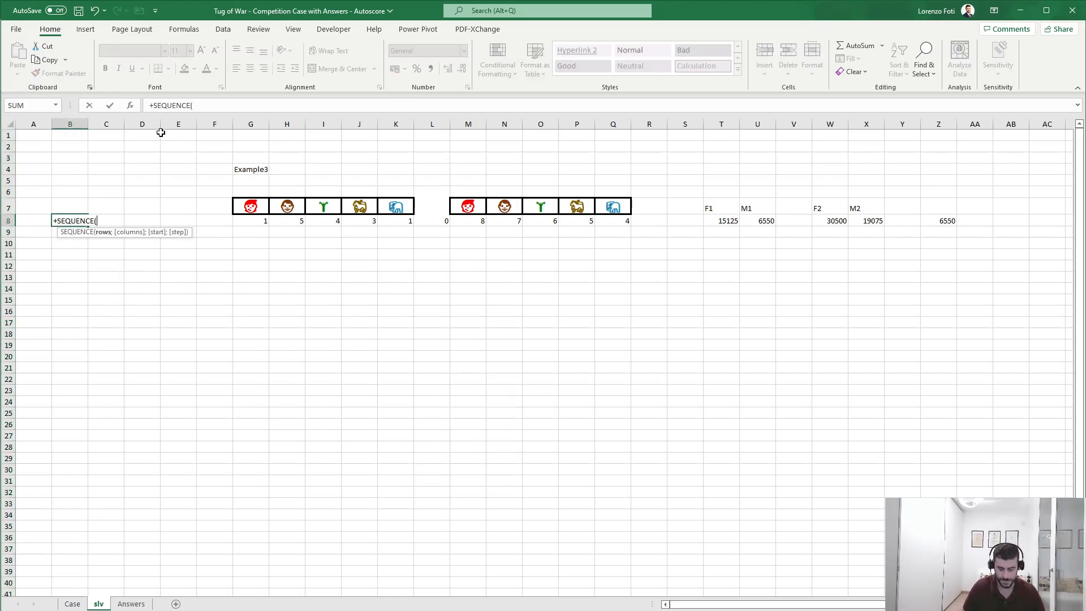
text(100))
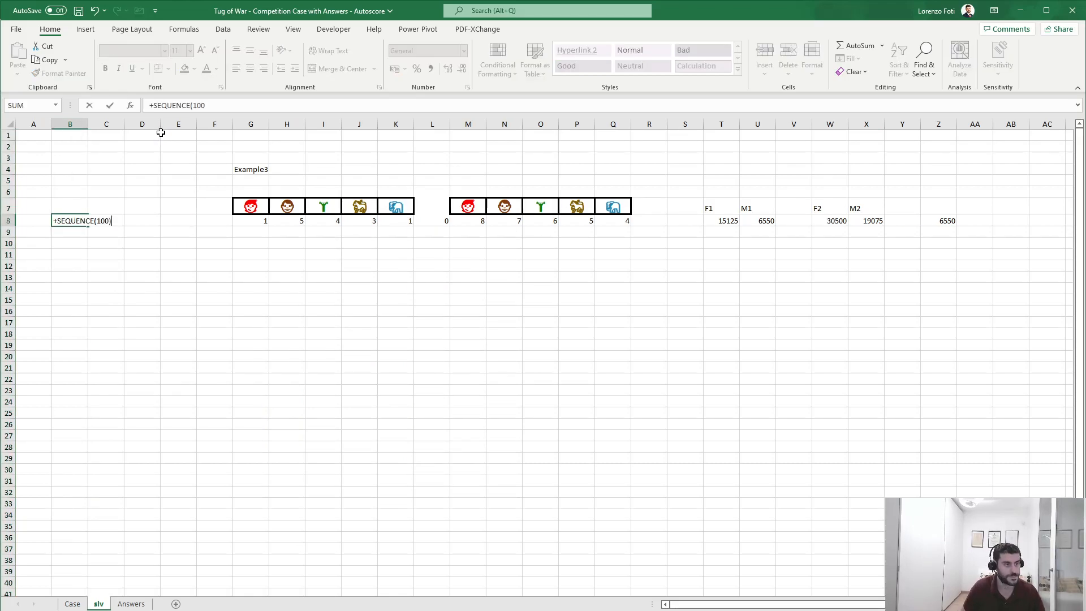
key(Tab)
key(Up)
text(+6)
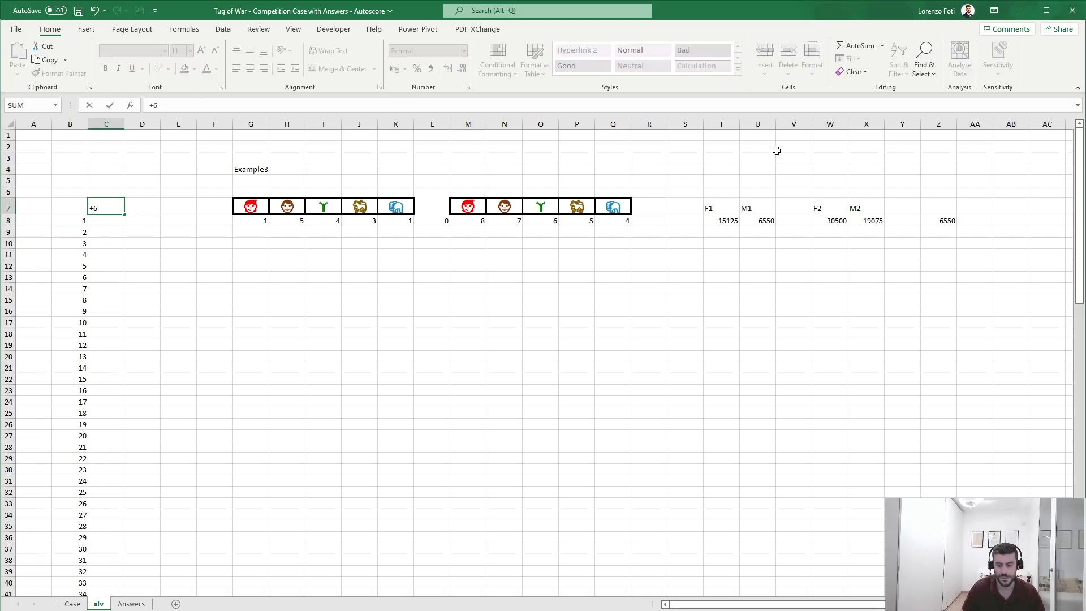
click(939, 222)
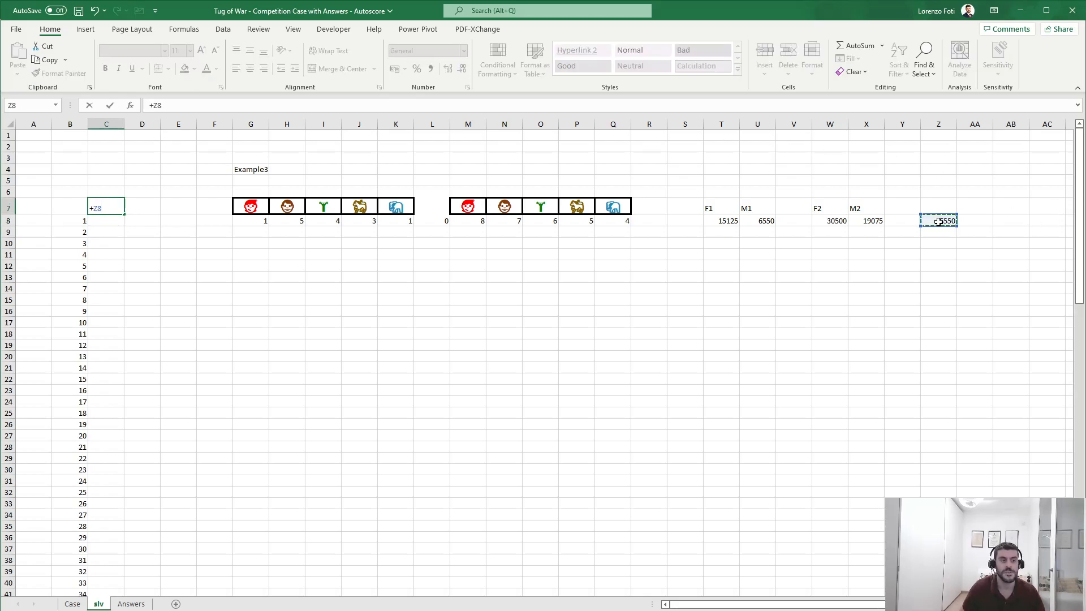
key(Return)
Step: Create a data table over B7:C107 with G4 as the column input cell, and recalculate it
key(shift+Left)
key(shift+Up)
key(ctrl+shift+Down)
key(alt)
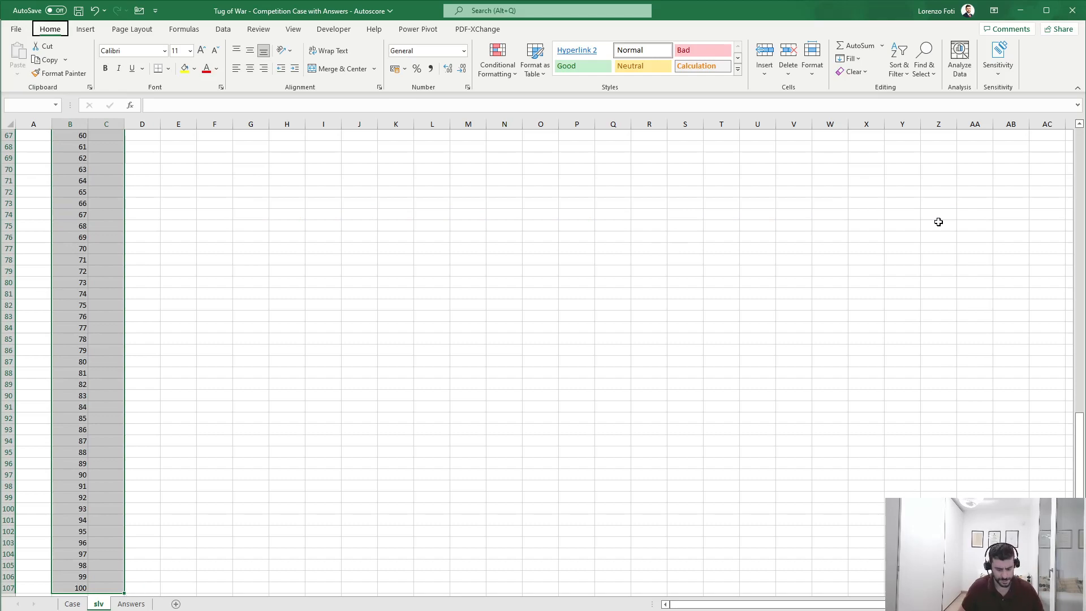
key(a)
key(w)
key(t)
key(Tab)
click(248, 169)
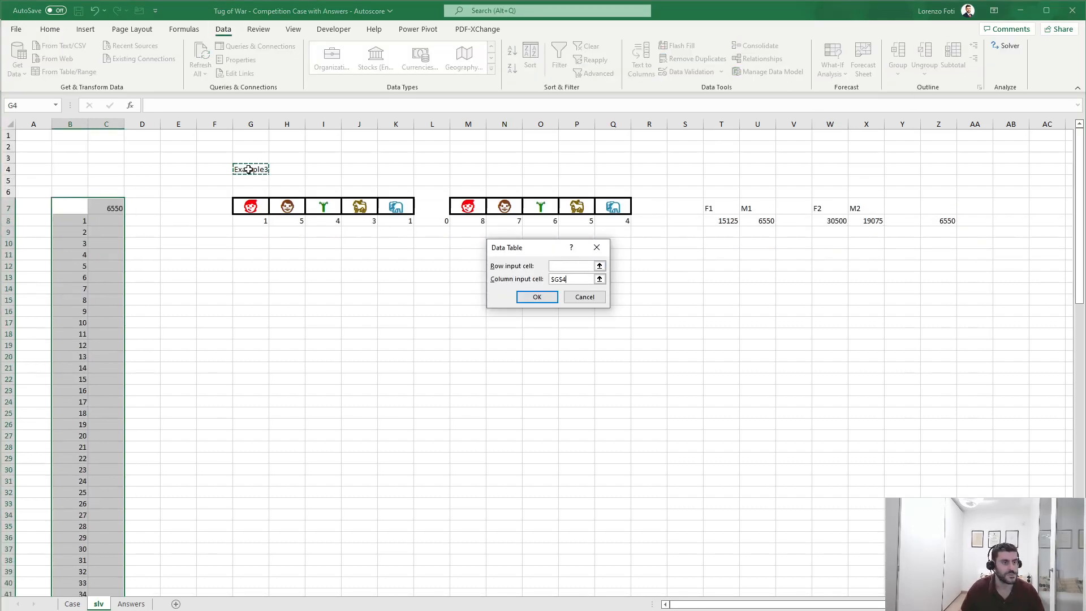
key(Return)
key(alt+m)
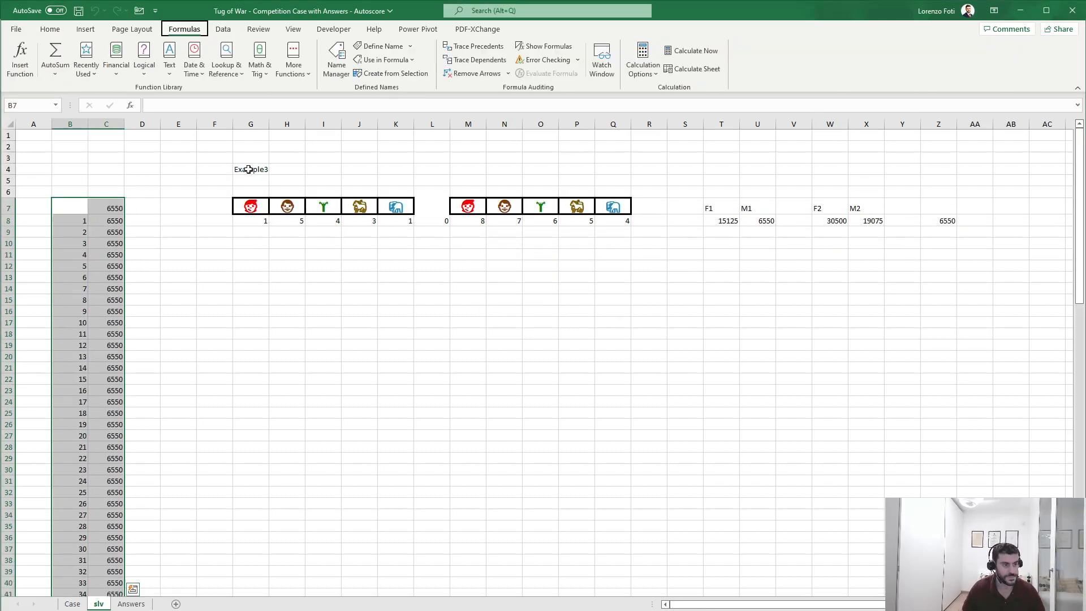
Step: Copy the data table results for games 31 to 50 and paste them as values into the Level 3 answers from E90
scroll(259, 250, down, 9)
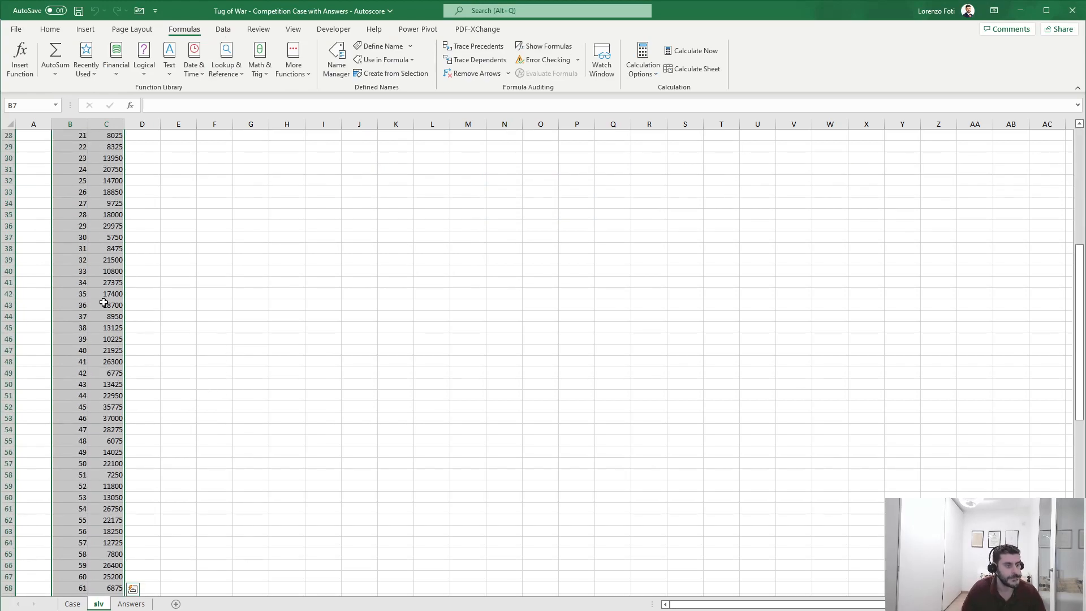
drag(113, 252, 108, 467)
key(ctrl+c)
key(ctrl+Page_Up)
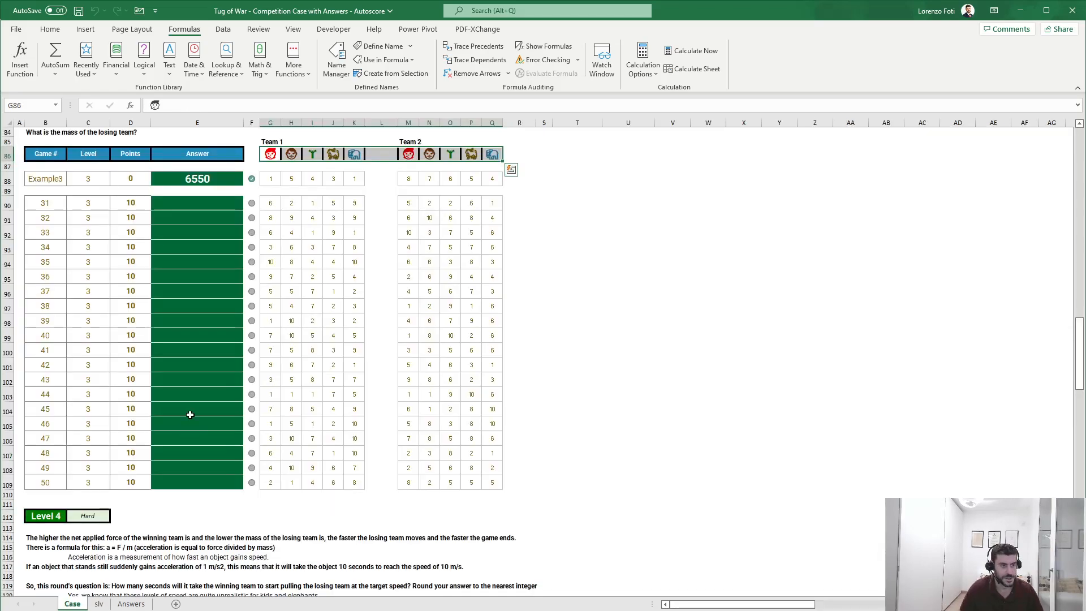
click(198, 205)
key(alt)
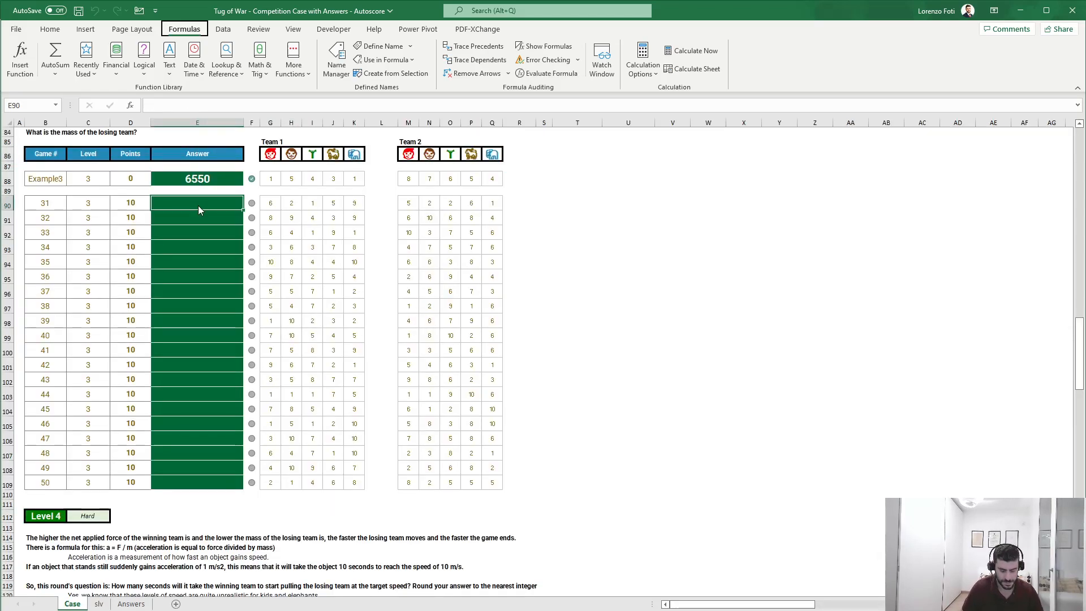
key(h)
key(v)
key(v)
click(198, 297)
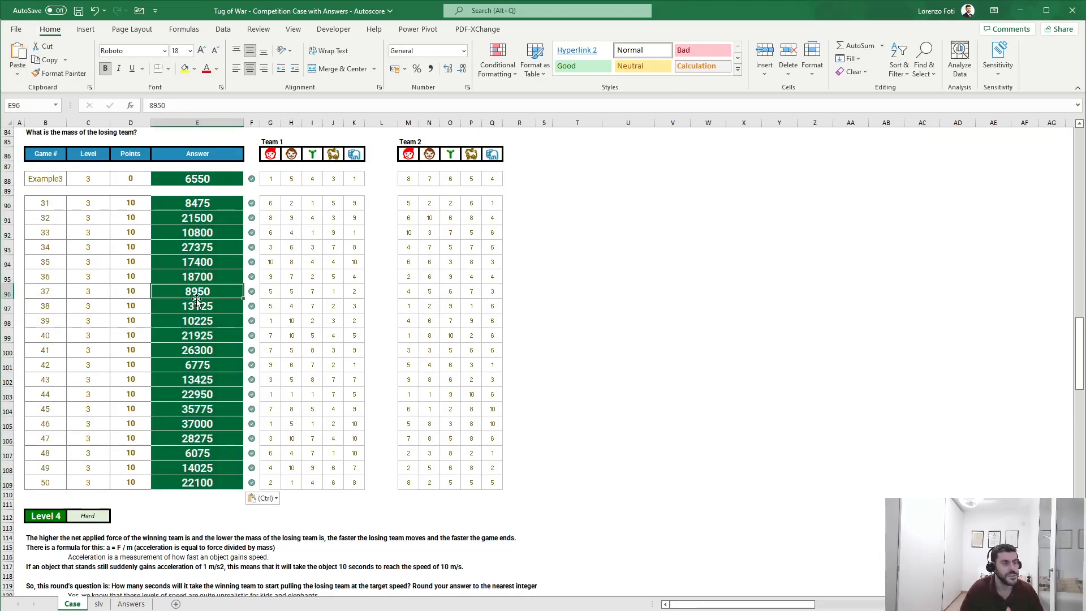
Step: Read the Level 4 question and its target speed column on Case, and set G4 on slv to Example4
scroll(197, 300, down, 7)
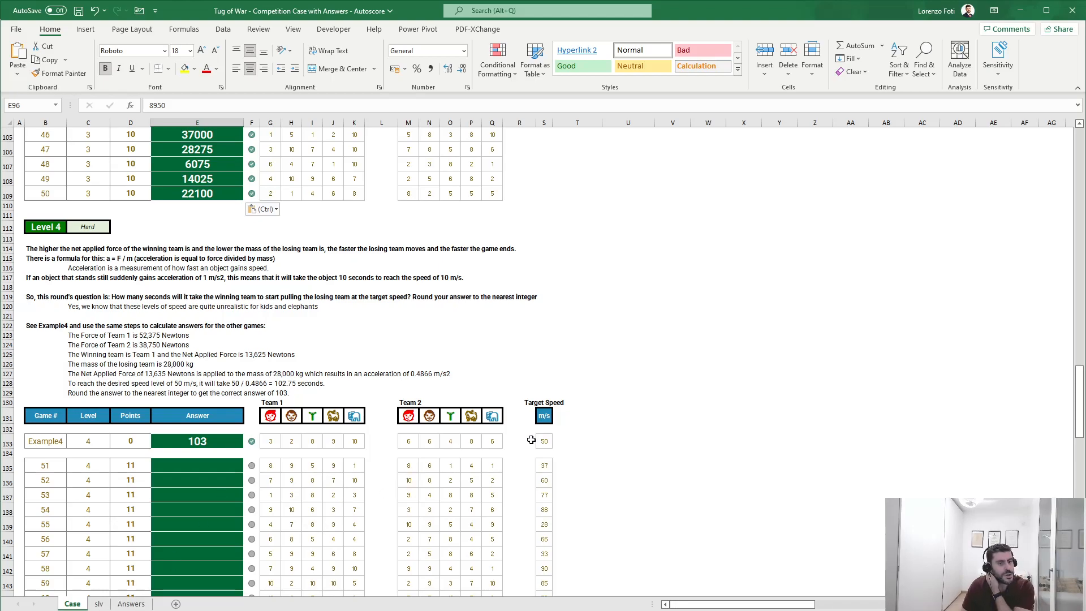
click(554, 440)
click(98, 603)
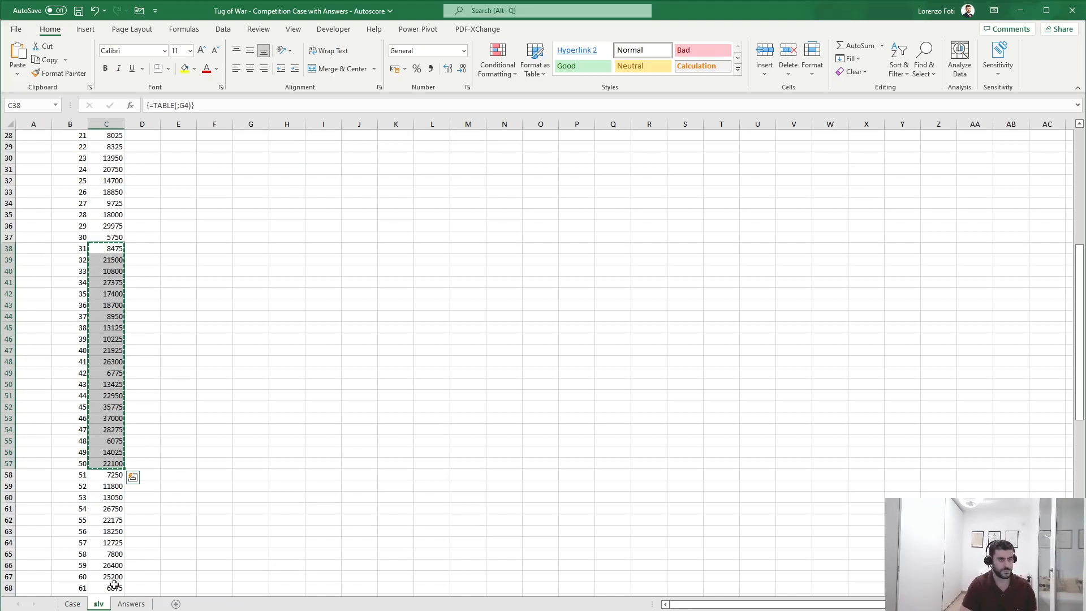
scroll(118, 584, up, 9)
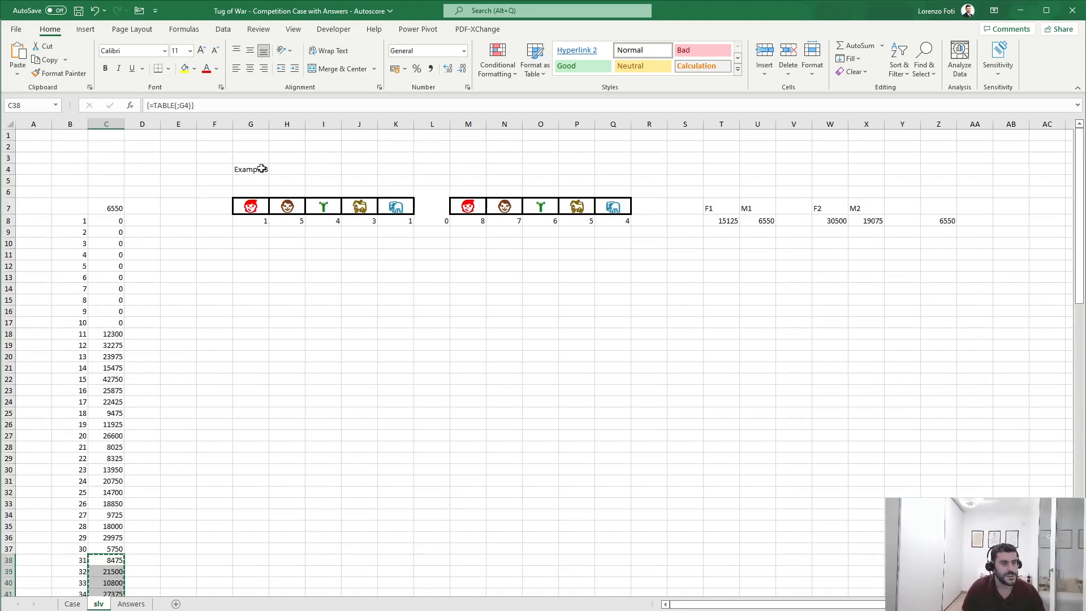
click(262, 169)
click(203, 103)
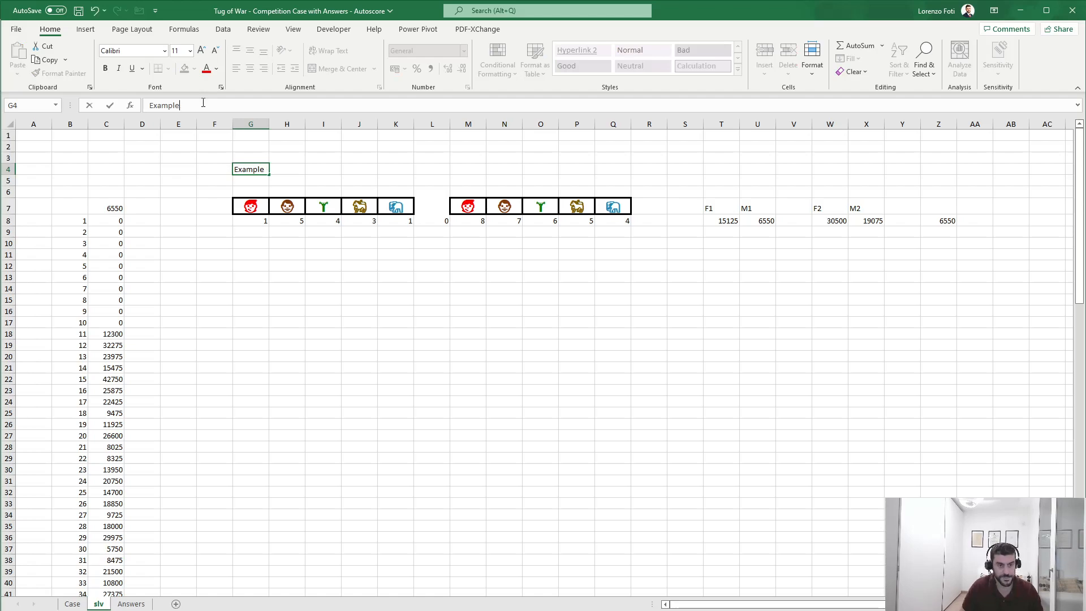
text(4)
key(Return)
Step: Extend the return range of the XLOOKUP in G8 to Case!G:S so it includes the target speed
click(242, 220)
click(270, 104)
key(BackSpace)
text(G4;Case!B:B;Case!G:s))
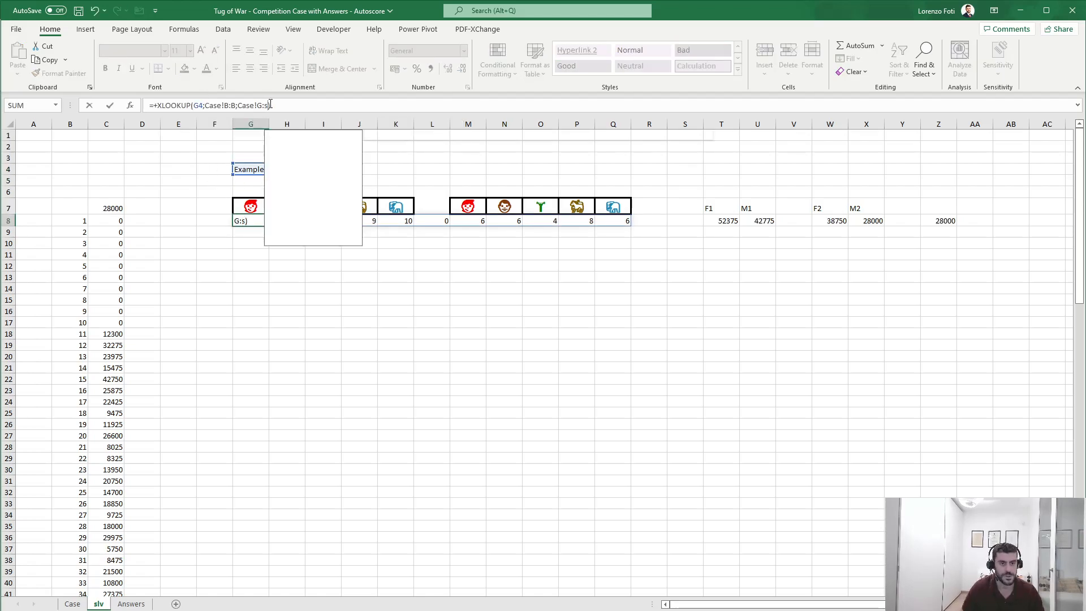
key(Return)
Step: Insert two blank columns before the F1 column
click(722, 119)
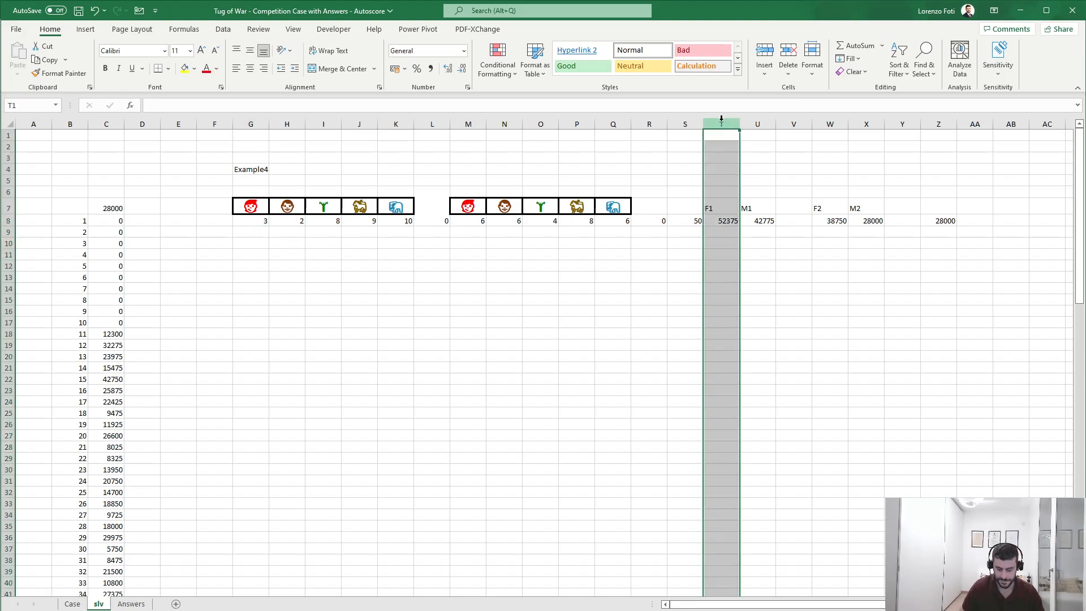
key(ctrl+shift+equal)
key(ctrl+shift+equal)
click(858, 249)
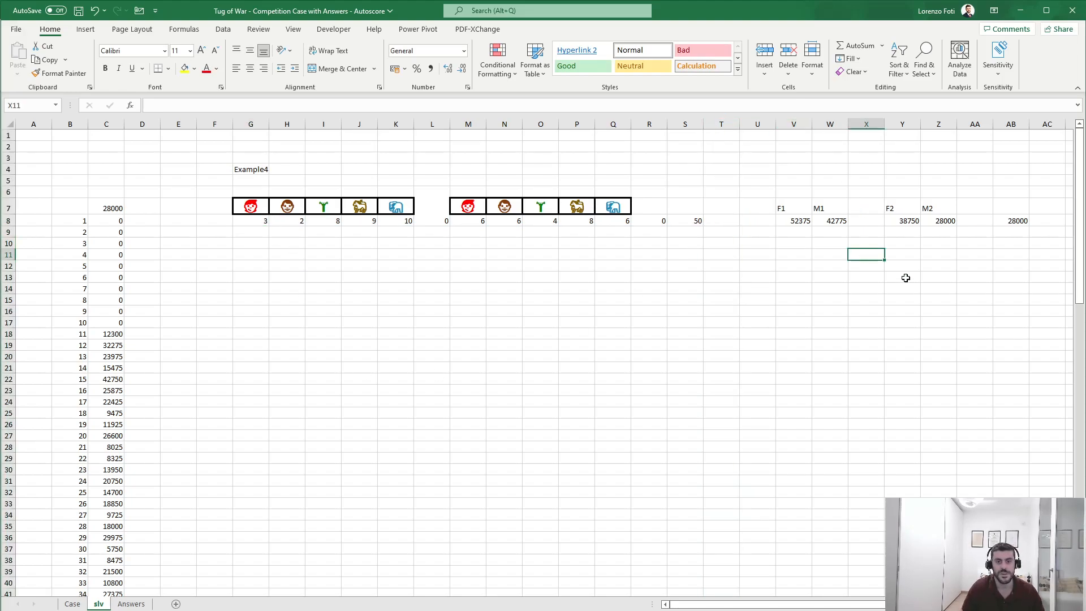
Step: Insert a column before the losing team's mass in AB and head it Net force in AB7
drag(1006, 261, 1083, 263)
click(880, 221)
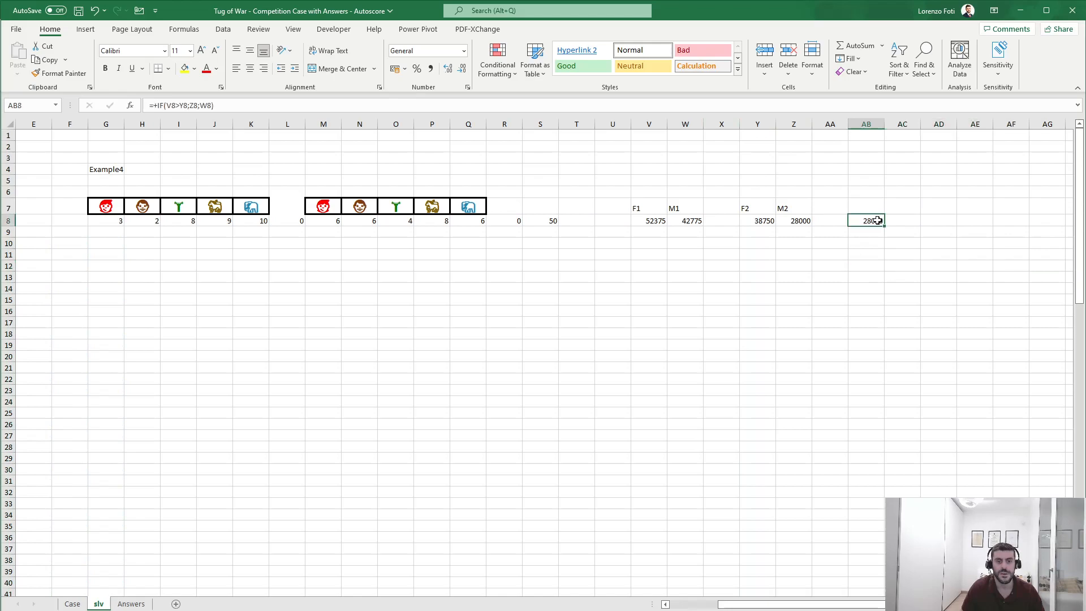
key(ctrl+space)
key(ctrl+shift+equal)
click(869, 221)
click(871, 209)
text(Net force)
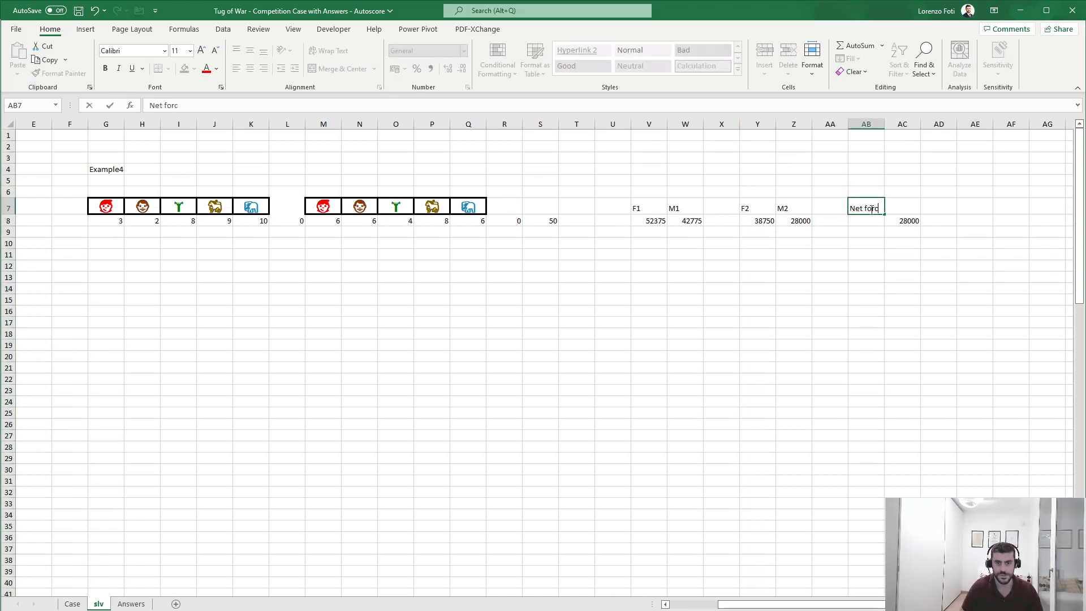
key(Return)
Step: Calculate the net force in AB8 as the absolute difference of the team forces, ABS(V8-Y8)
text(+abs()
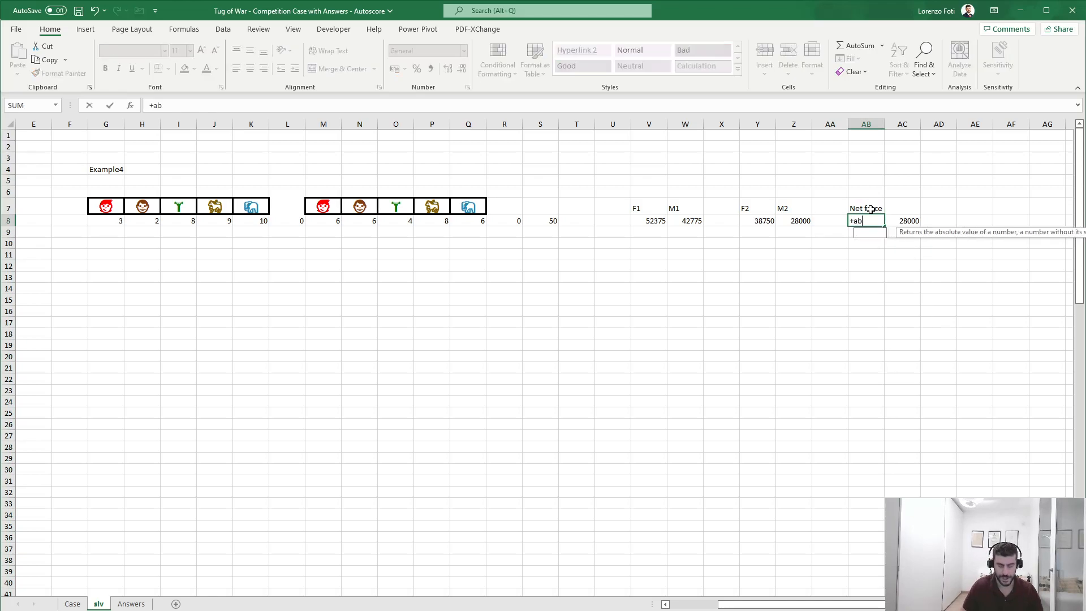
key(Left)
key(Left)
key(Left)
key(Left)
key(Left)
key(Left)
text(-)
key(Left)
key(Left)
key(Left)
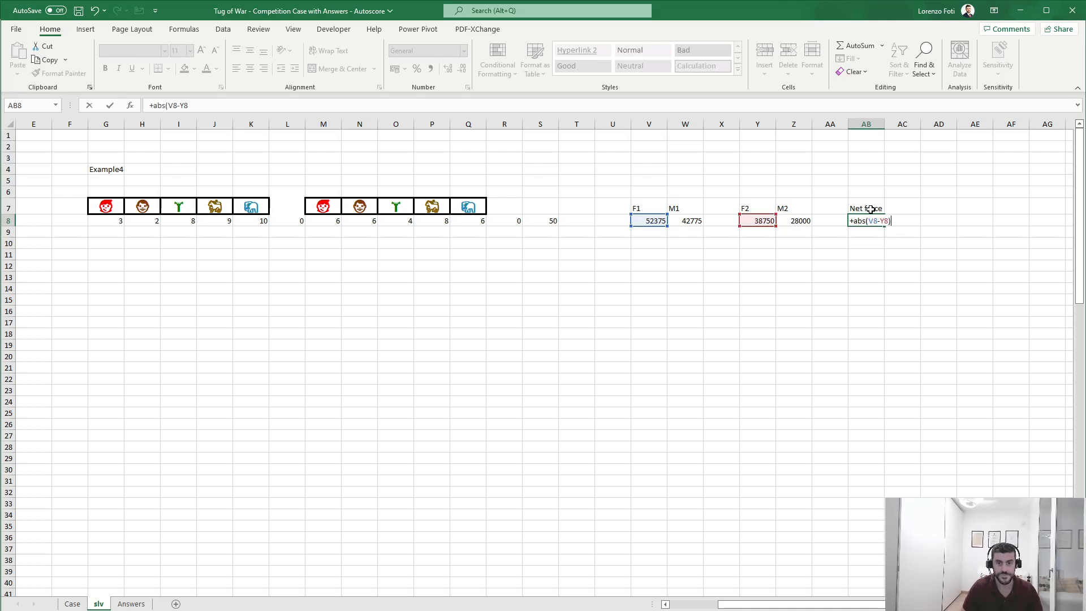
key(Return)
Step: Head the AC column Mass losing in AC7
key(Up)
key(Up)
key(Right)
text(Mass losing)
key(Return)
Step: Check the Level 4 acceleration formula on Case, head AD7 Acc, and divide AB8 by AC8 in AD8
key(Right)
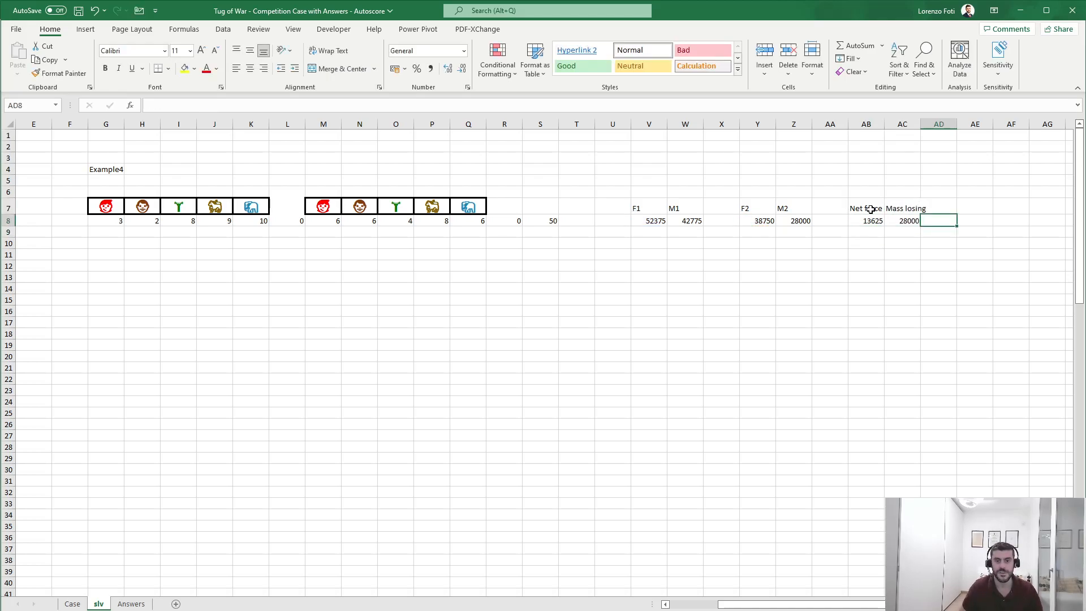
click(75, 604)
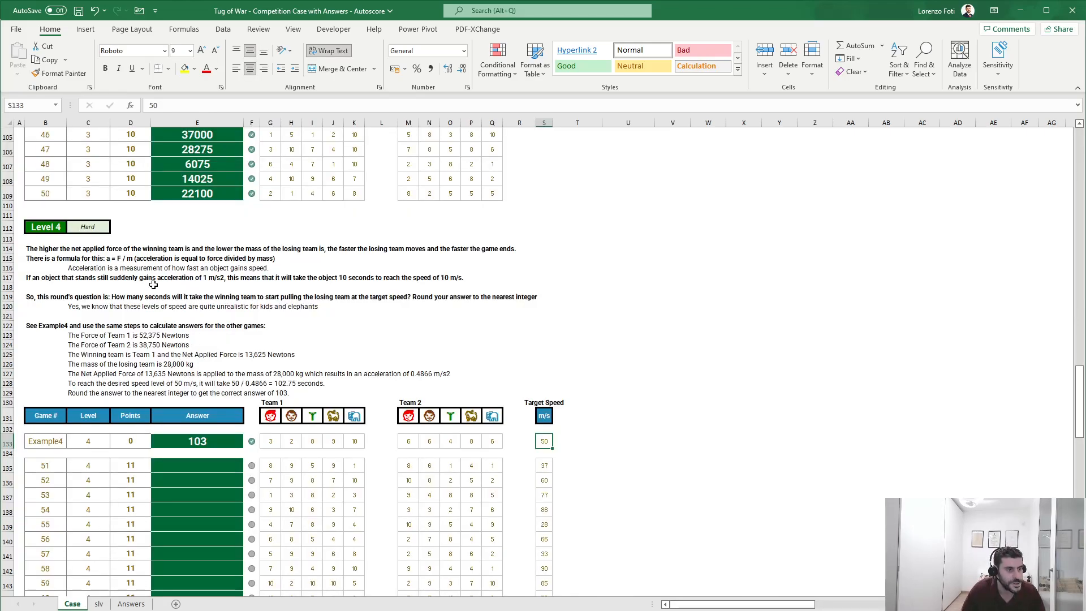
key(Up)
text(Acc)
key(Return)
text(+)
key(Left)
key(Left)
text(/)
key(Left)
key(Return)
key(Up)
Step: Check the time calculation for Example4 on Case, head AE7 Time, and divide the target speed S8 by AD8 in AE8
click(64, 605)
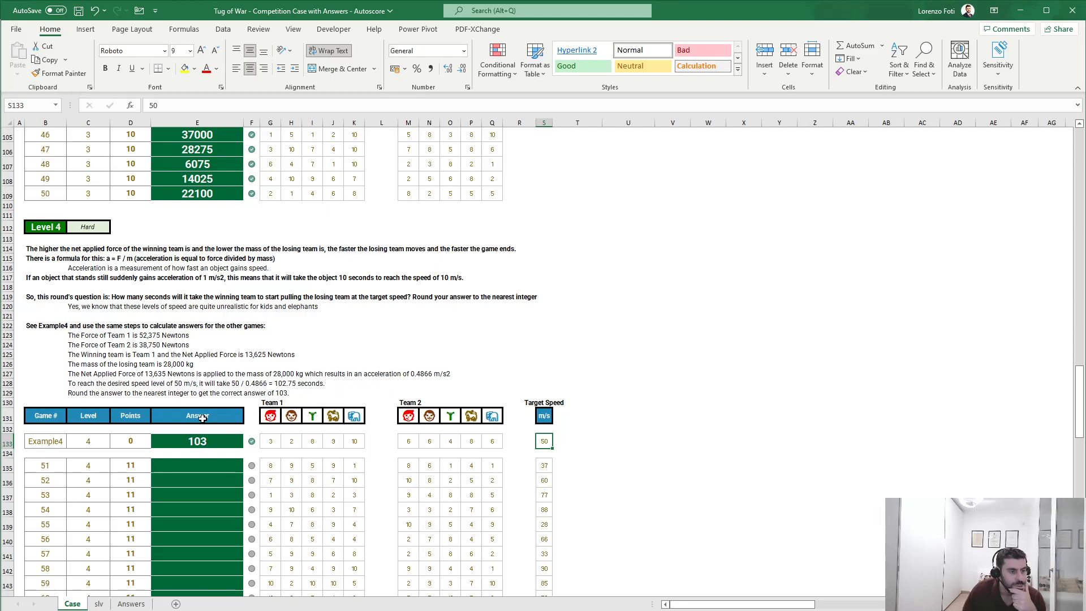
click(98, 603)
key(Right)
key(Up)
text(Time)
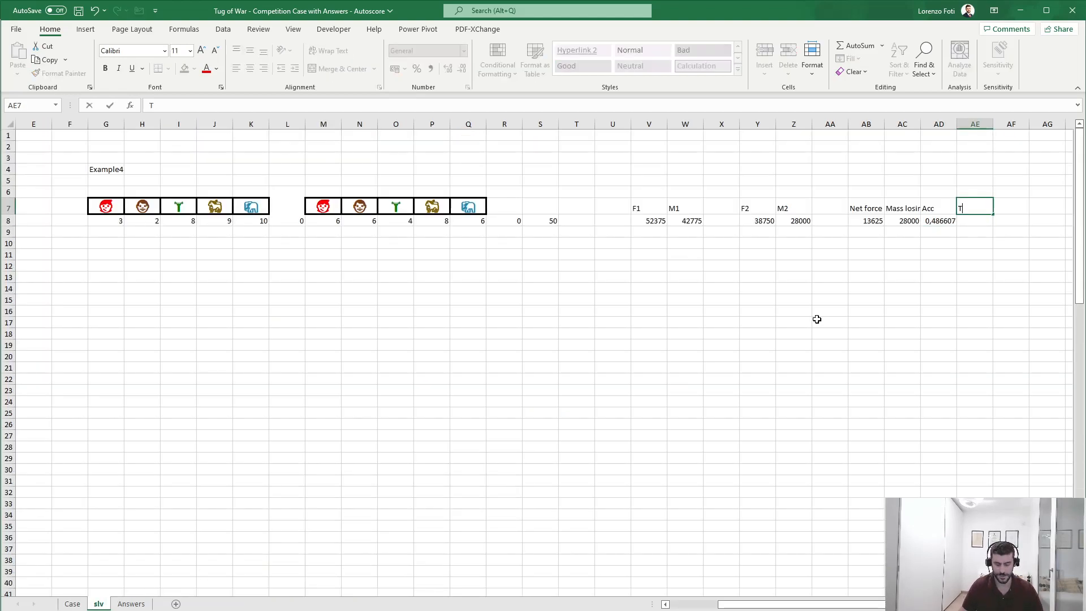
key(Return)
text(+)
key(Left)
key(Left)
key(Left)
key(Left)
key(Left)
key(Left)
key(Left)
key(Left)
key(Left)
key(Left)
key(Left)
key(Left)
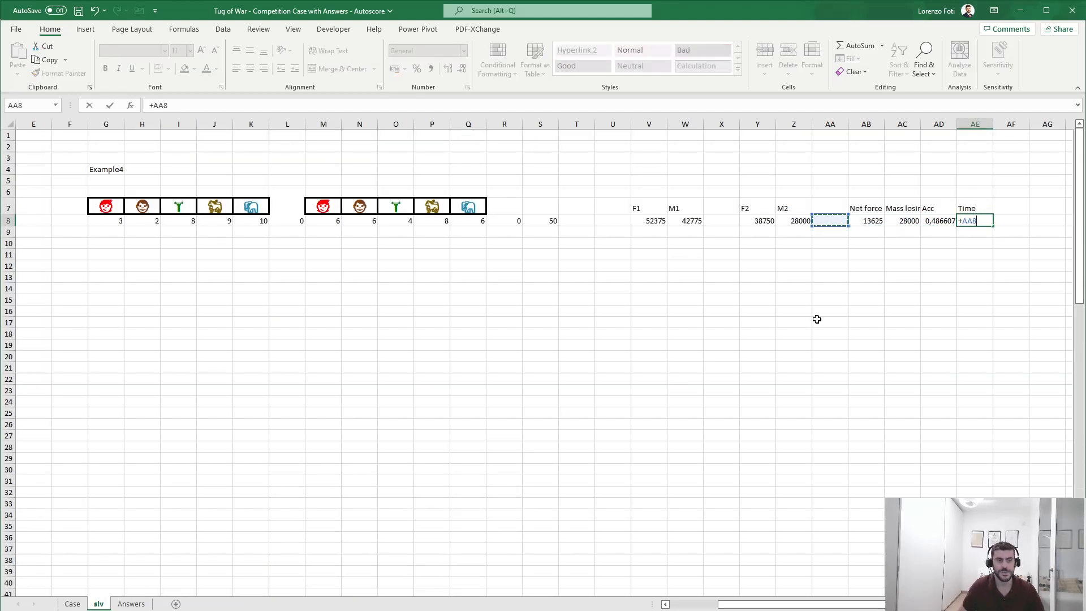
text(/)
key(Left)
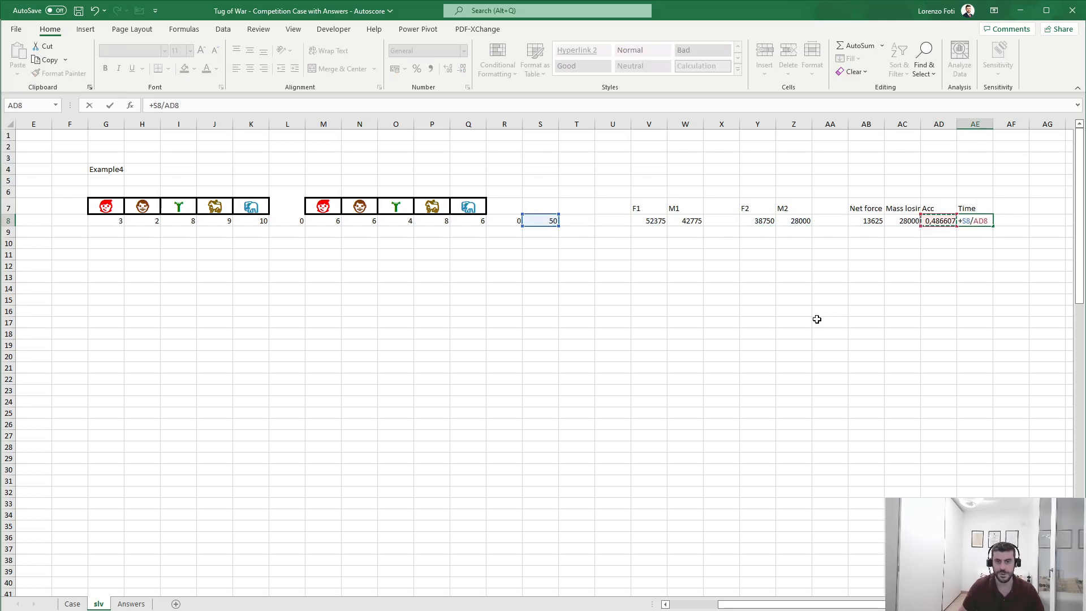
key(Tab)
Step: Round the time to the nearest integer in AF8 with ROUND(AE8;0)
text(+ROUND((AE8;0))
key(Return)
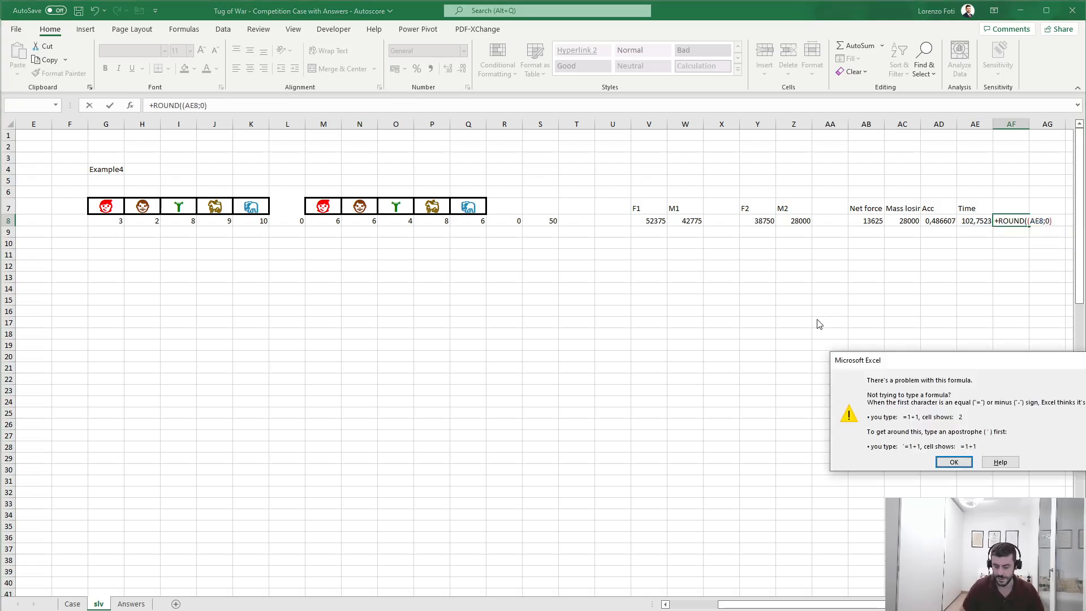
key(Return)
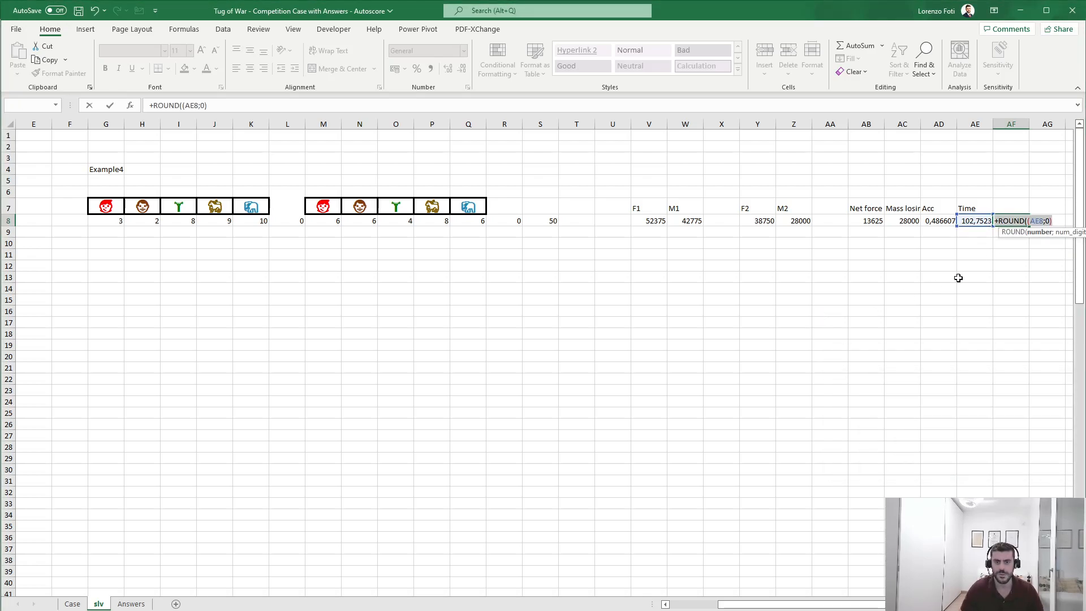
key(Delete)
key(Return)
Step: Check the Example4 answer on Case and link the data table's result cell C7 on slv to AF8
click(72, 604)
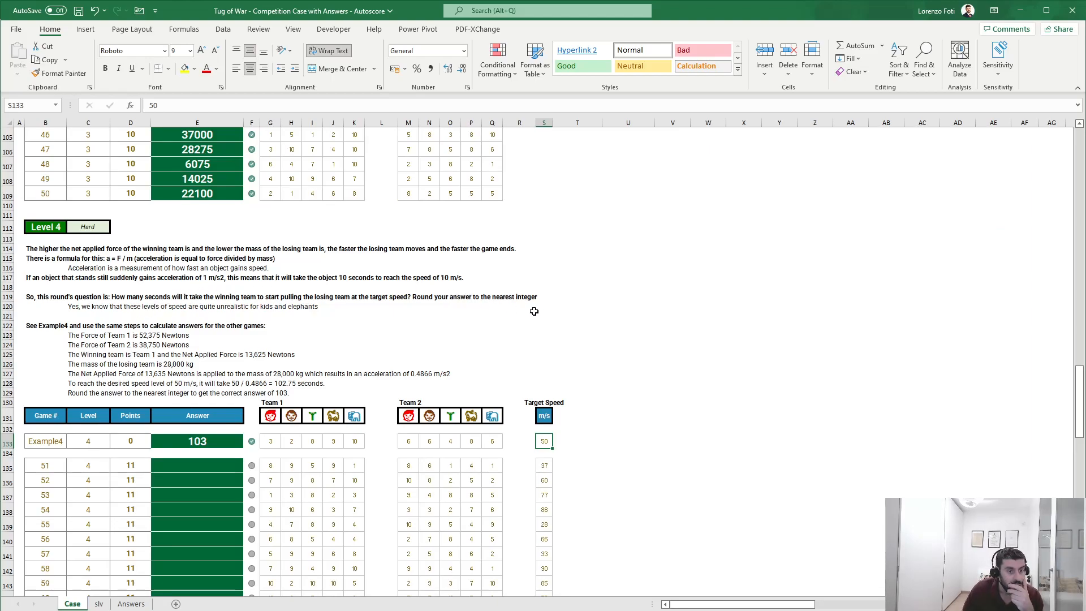
scroll(251, 481, down, 2)
click(98, 604)
click(210, 321)
key(ctrl+Left)
key(ctrl+Left)
key(ctrl+Left)
key(Right)
key(Right)
key(ctrl+Up)
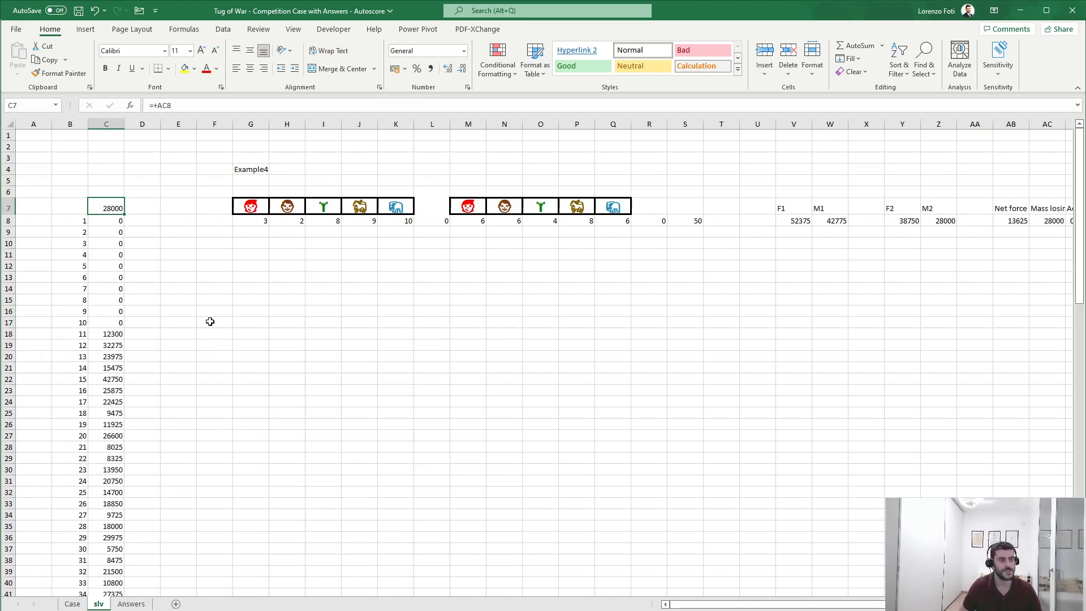
text(+)
click(1036, 219)
key(ctrl+Right)
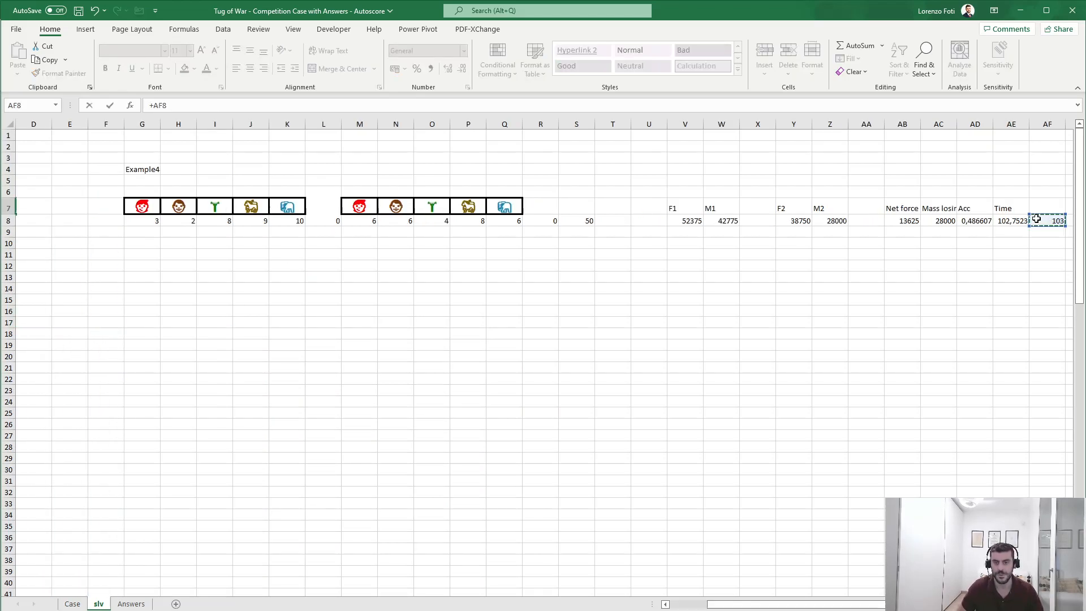
key(Return)
Step: Recalculate the slv sheet to refresh the data table results
key(ctrl+Left)
key(ctrl+Left)
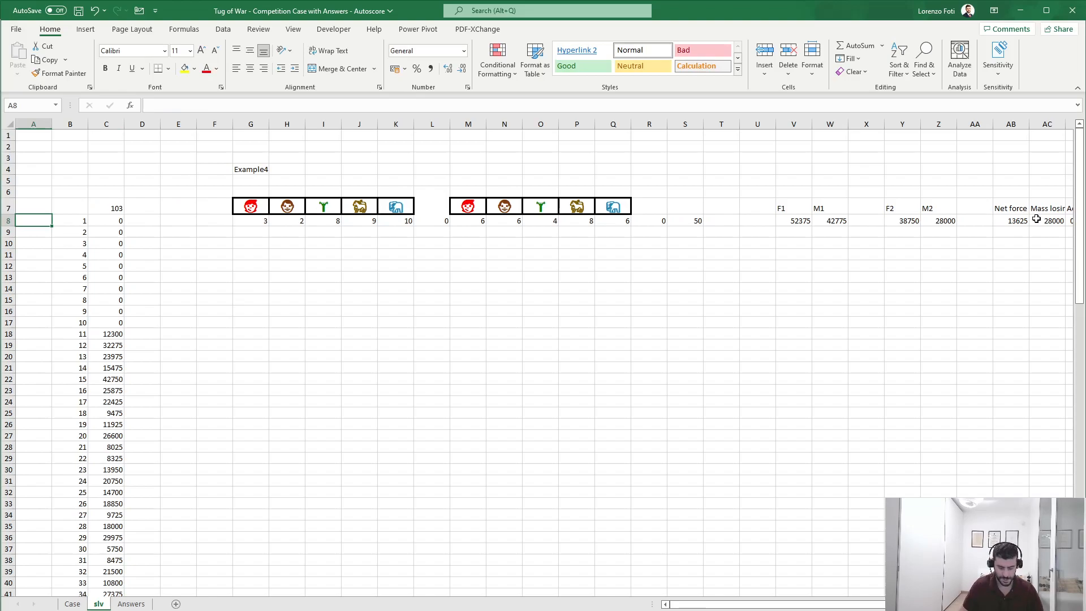
key(alt+m)
Step: Copy the data table results for games 51 to 70 and paste them as values into the Level 4 answers from E135
scroll(111, 322, down, 13)
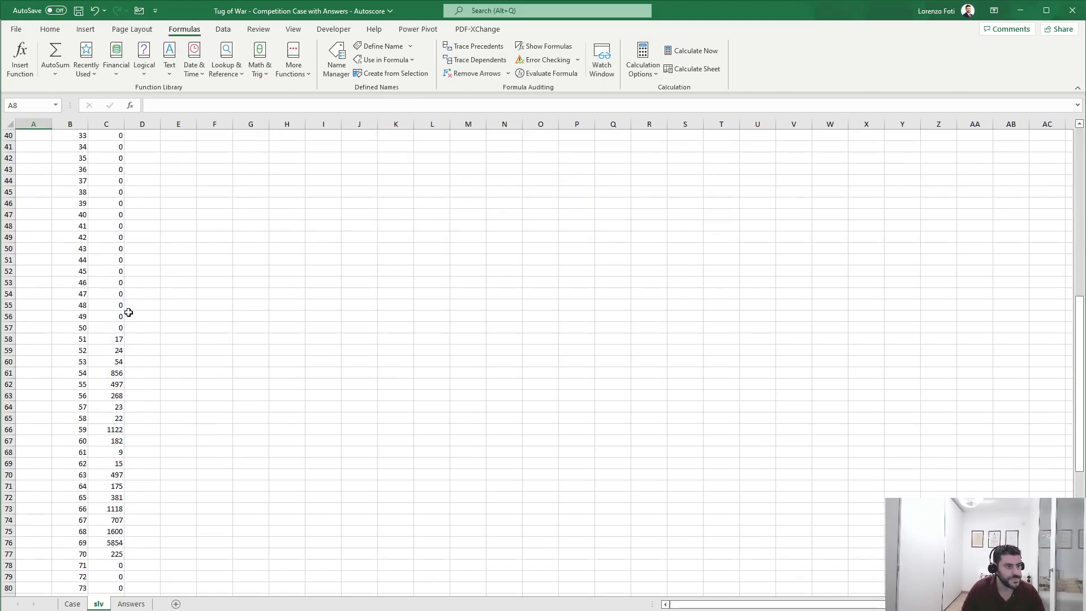
scroll(130, 315, down, 3)
drag(107, 238, 115, 459)
key(ctrl+c)
click(72, 603)
click(187, 349)
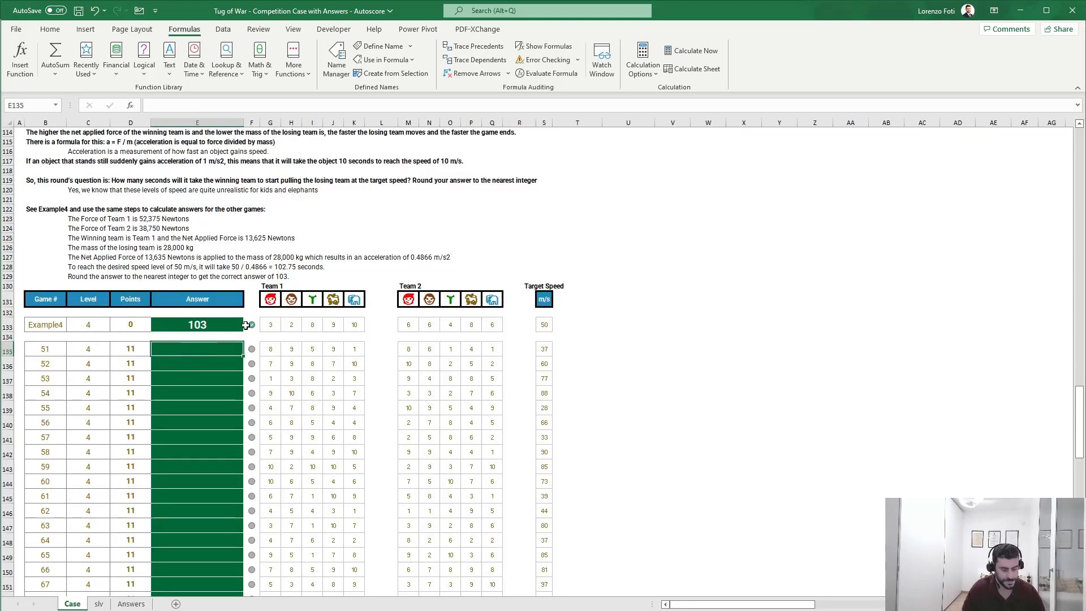
key(alt+h)
key(v)
key(v)
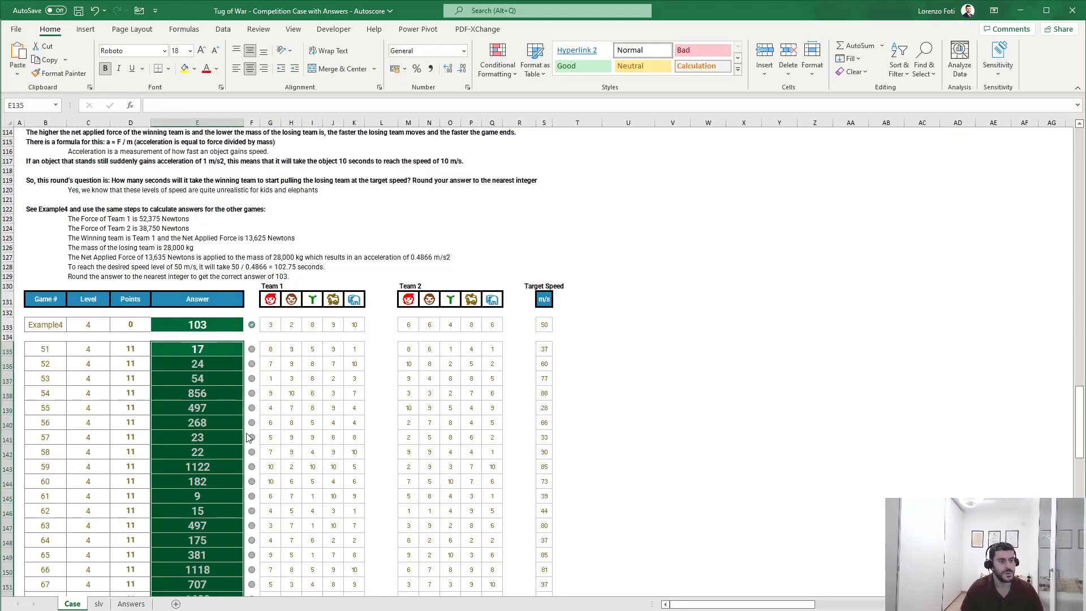
Step: Read the Level 5 rules on Case and set G4 on slv to Example5
scroll(221, 453, down, 11)
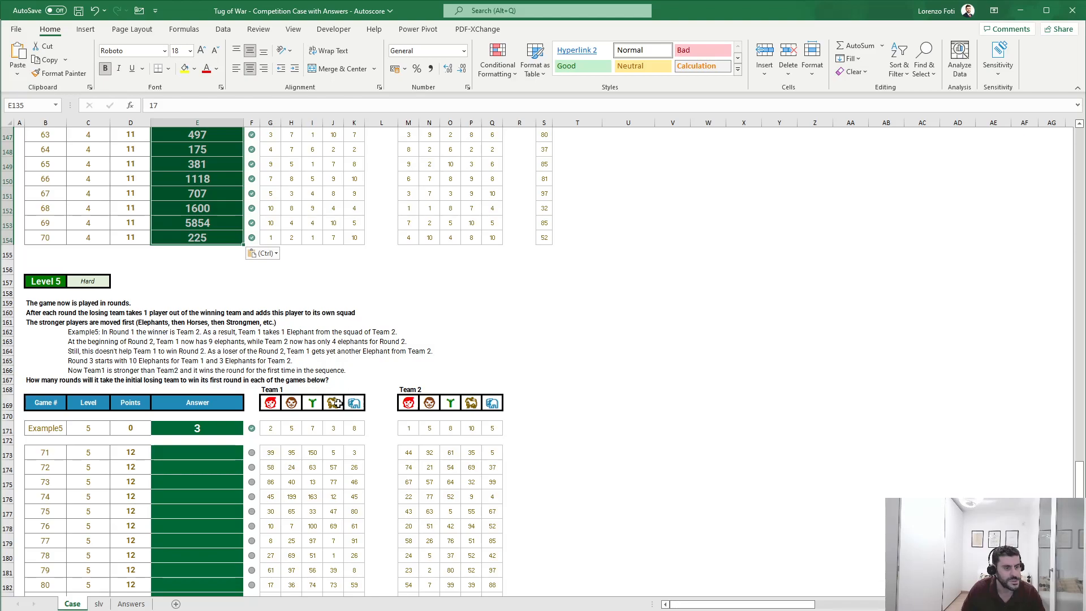
click(315, 406)
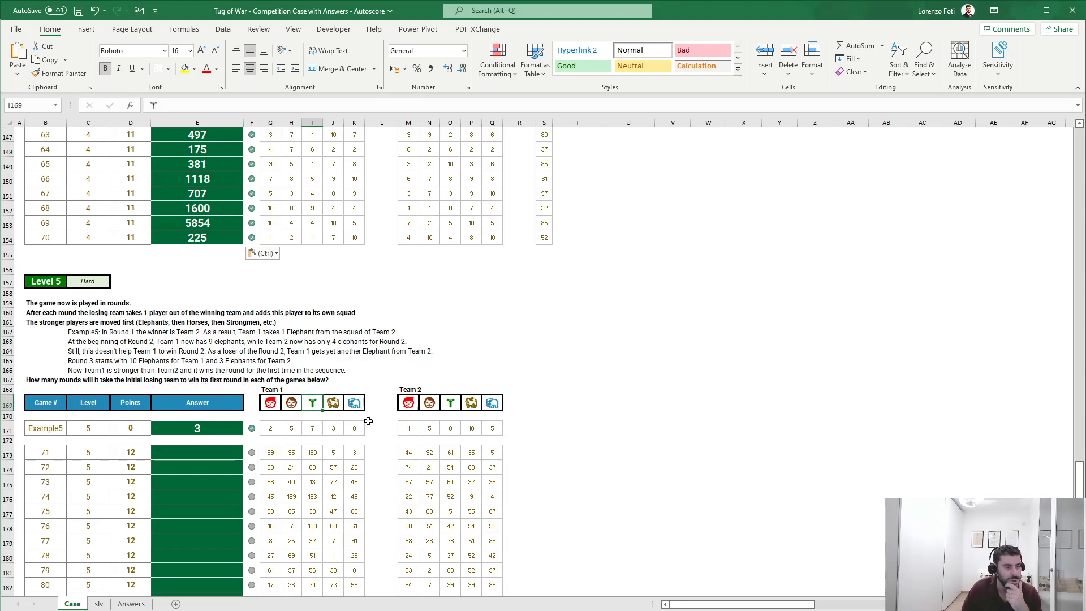
click(99, 604)
scroll(234, 360, up, 10)
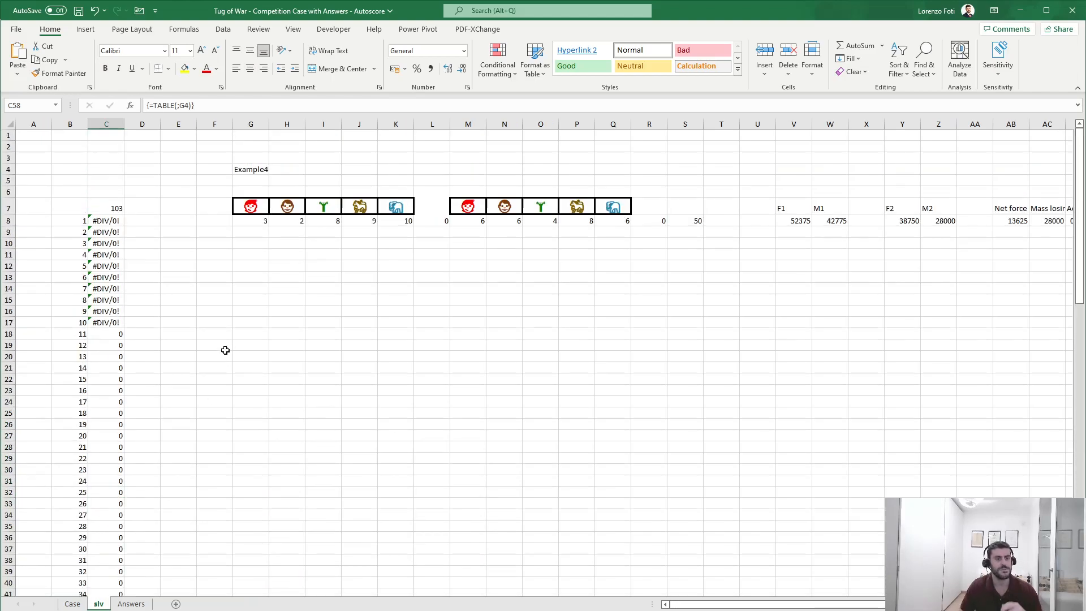
click(256, 168)
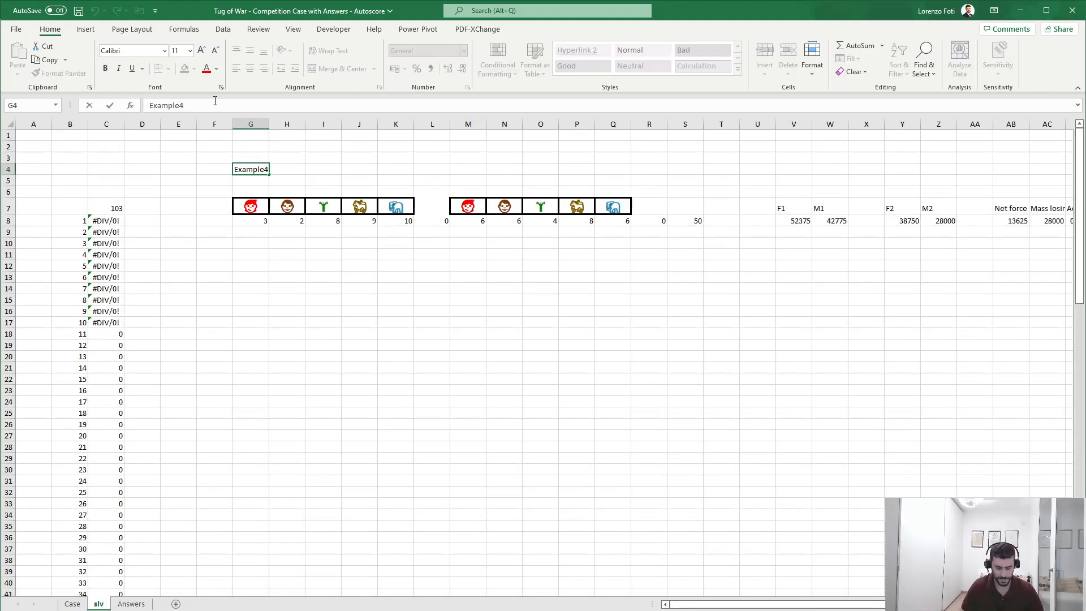
text(5)
key(Return)
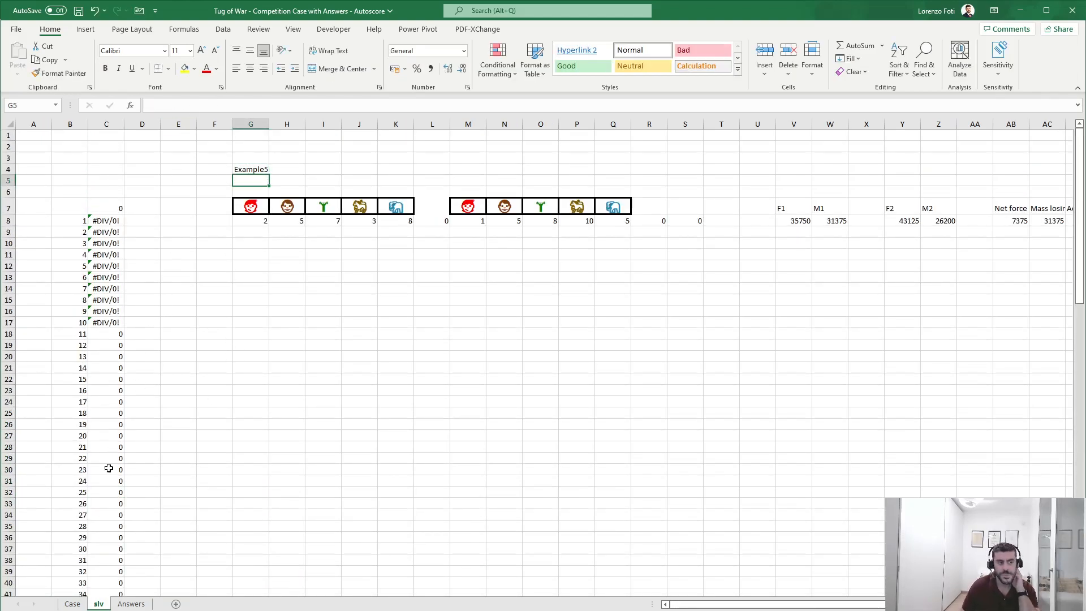
Step: Reread the Level 5 rules on Case, then insert a column after M2 on slv and head AA7 Winner
click(72, 604)
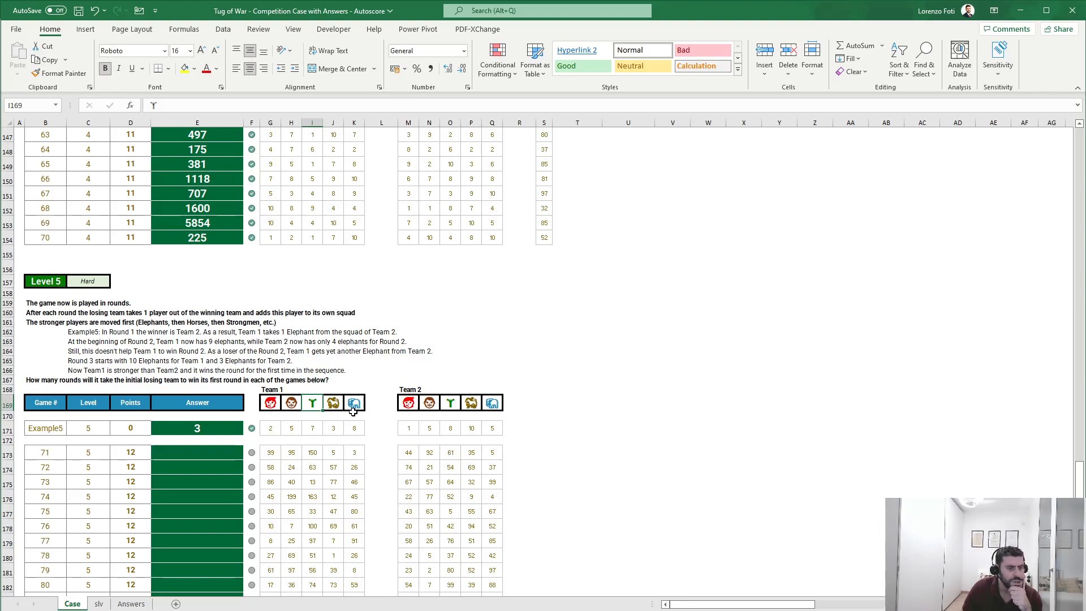
click(99, 605)
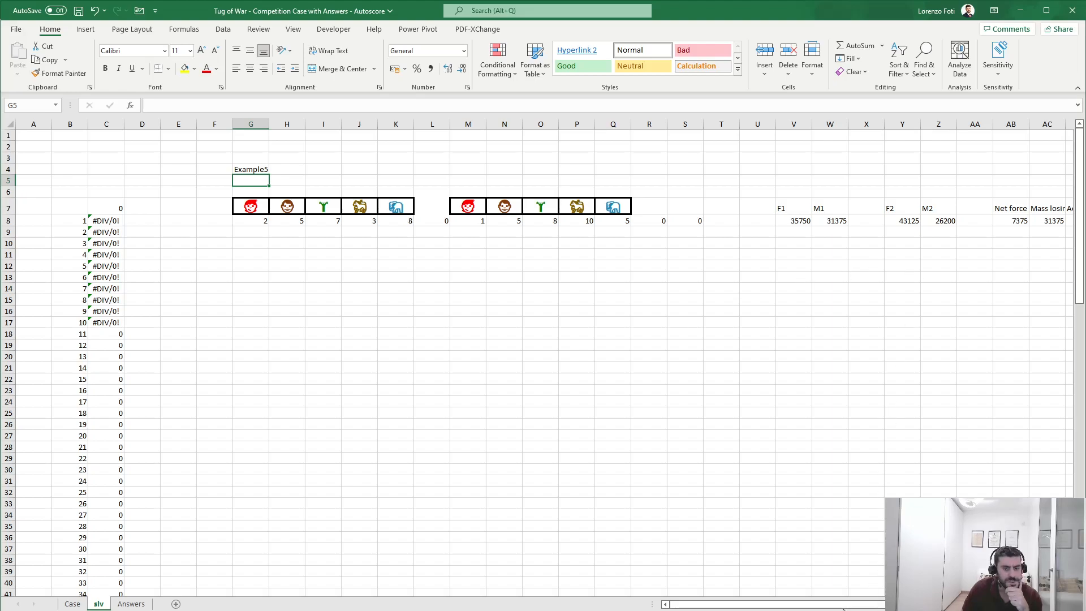
drag(835, 605, 872, 606)
click(867, 202)
key(ctrl+space)
key(ctrl+plus)
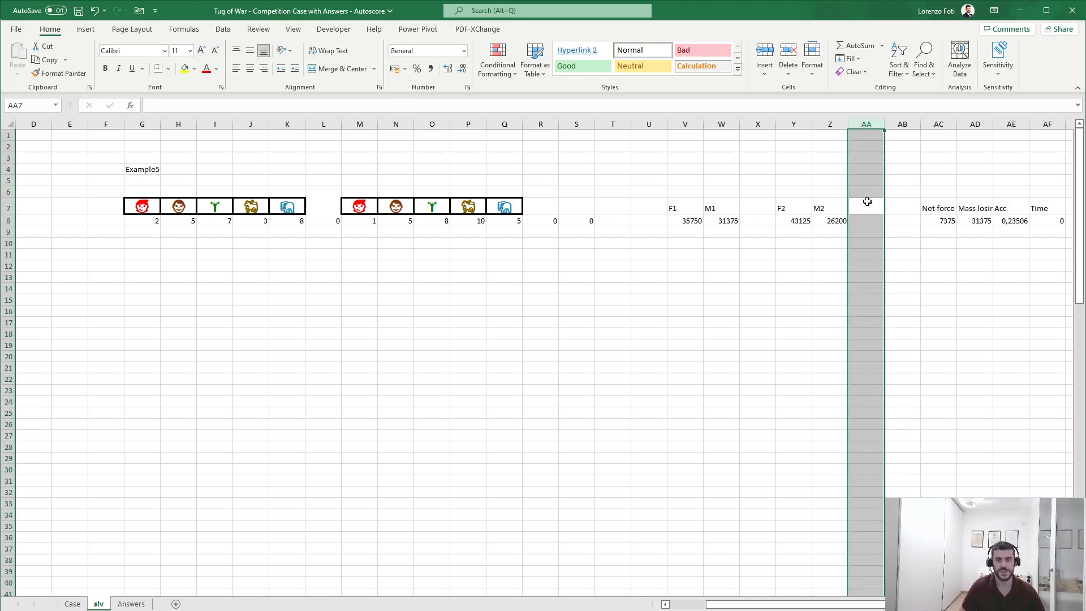
click(867, 202)
text(Winner)
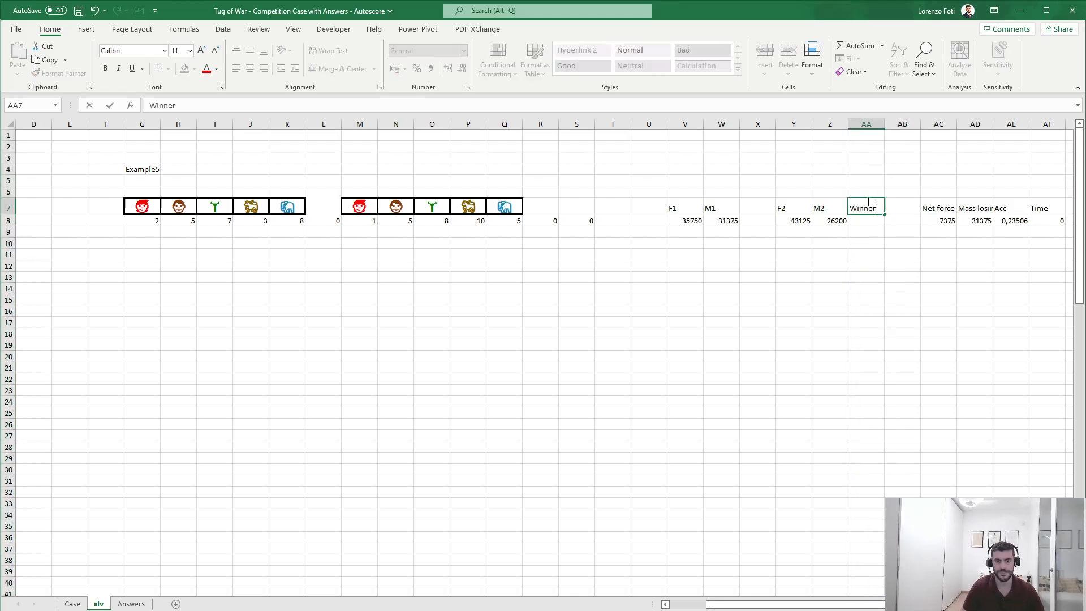
key(Return)
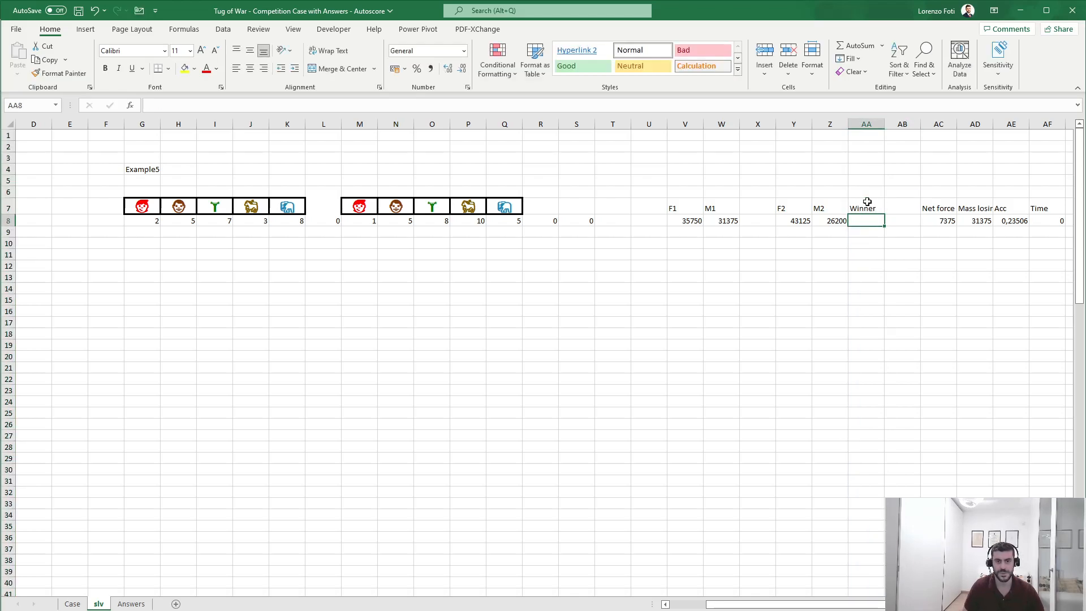
Step: Enter an IF formula in AA8 that returns "T1" when V8 exceeds Y8 and "T2" otherwise
text(+if()
key(Left)
key(Left)
key(Left)
key(Left)
key(Left)
text(>)
key(Left)
key(Left)
text(;)
key(Left)
key(Left)
key(Left)
key(Left)
key(Left)
key(BackSpace)
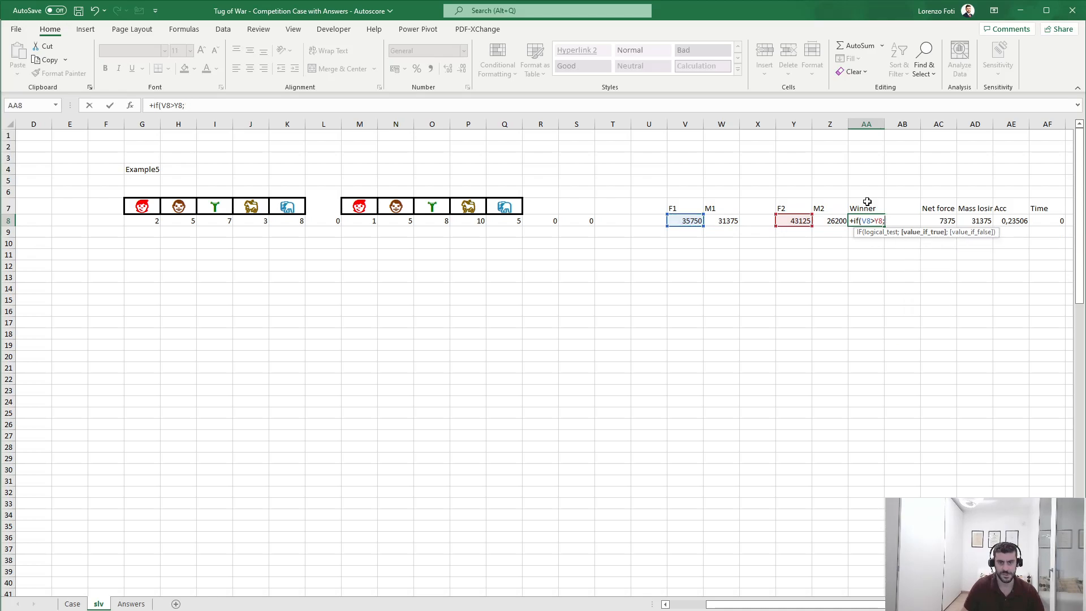
text("T1";"T2"))
key(ctrl+Return)
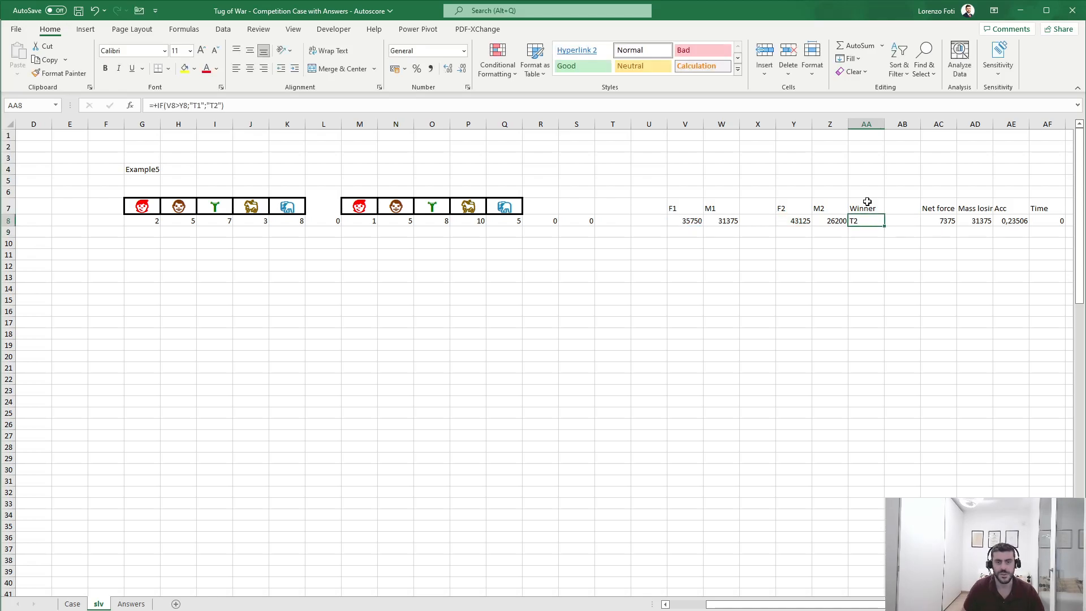
Step: Insert two blank columns after the Winner column
key(Right)
key(ctrl+space)
key(ctrl+plus)
key(ctrl+plus)
Step: Review the Example5 player counts of both teams across row 8 to plan the round-by-round transfers
key(Left)
key(Left)
key(Left)
key(Left)
key(Left)
key(Left)
key(Left)
key(Left)
key(Left)
key(Left)
key(Left)
key(Left)
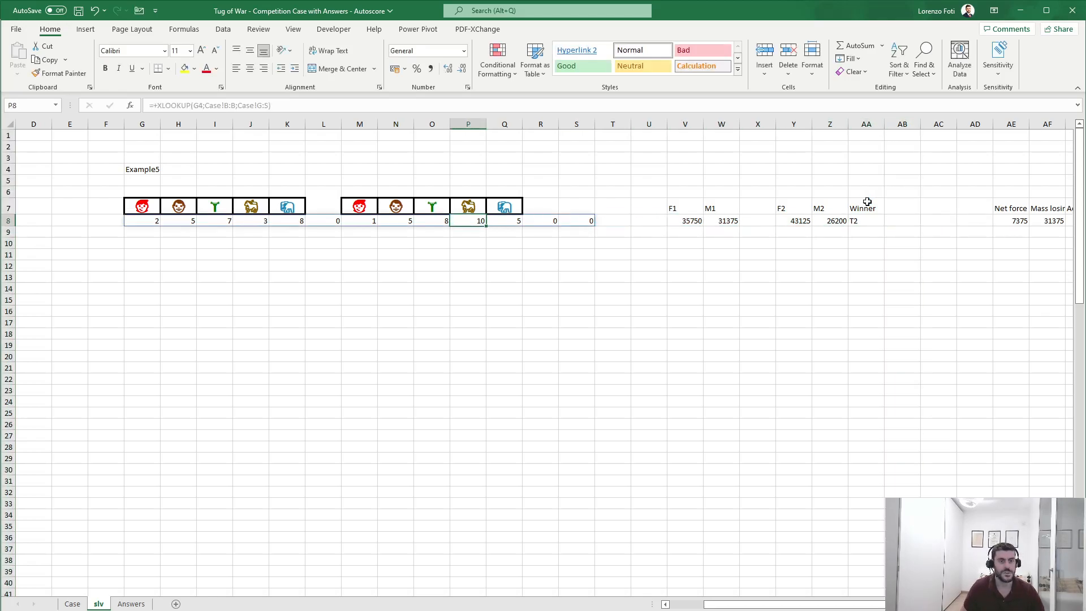
key(Left)
key(Left)
key(Left)
key(Left)
key(Left)
key(Left)
key(Left)
key(Left)
key(Left)
key(Left)
key(Left)
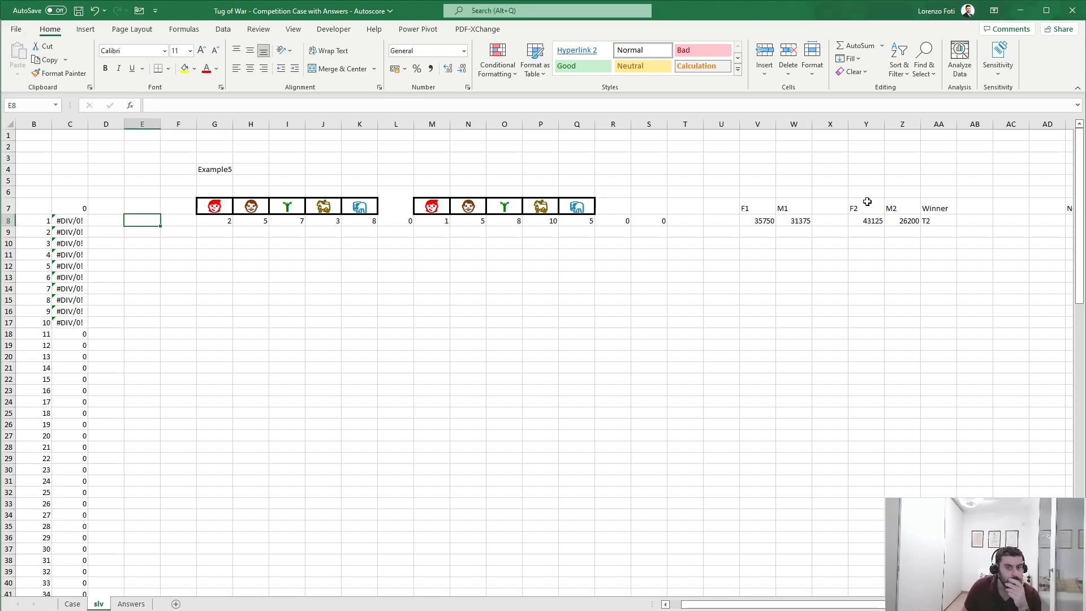
key(Right)
key(Right)
key(Right)
key(Right)
key(Right)
key(Right)
key(Right)
key(Right)
key(Right)
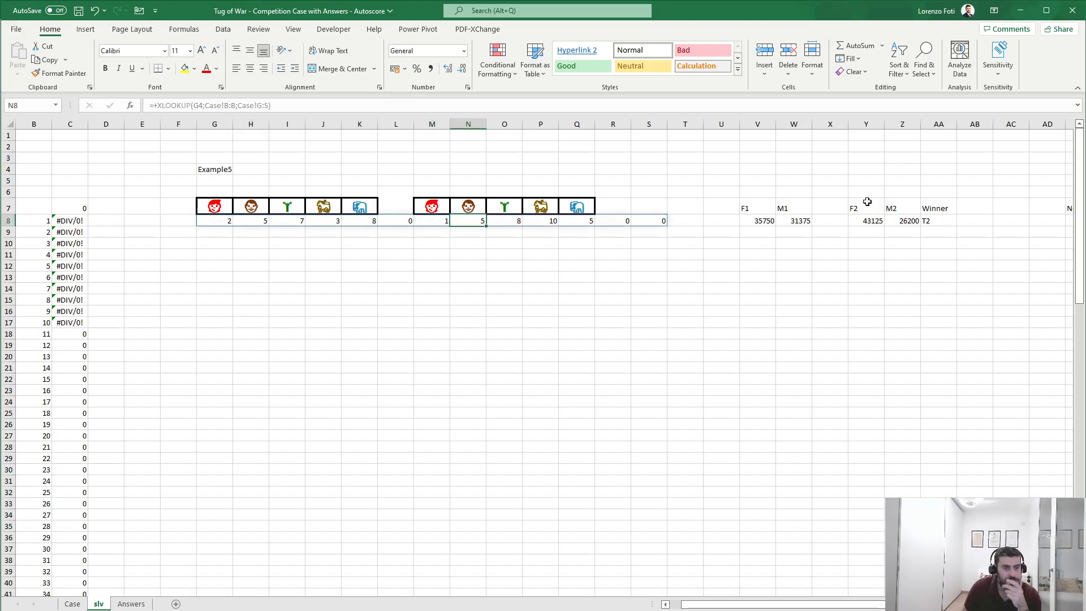
Step: Compare each character's count for the first team in G8:K8 with its counterpart for the second team in M8:Q8
key(Right)
key(Right)
key(Right)
key(Right)
key(Right)
key(Right)
key(Right)
key(Right)
key(Right)
key(Right)
key(Right)
key(Right)
key(Right)
key(Left)
key(Left)
key(Left)
key(Left)
key(Left)
key(Left)
key(Left)
key(Left)
key(Left)
key(Left)
key(Left)
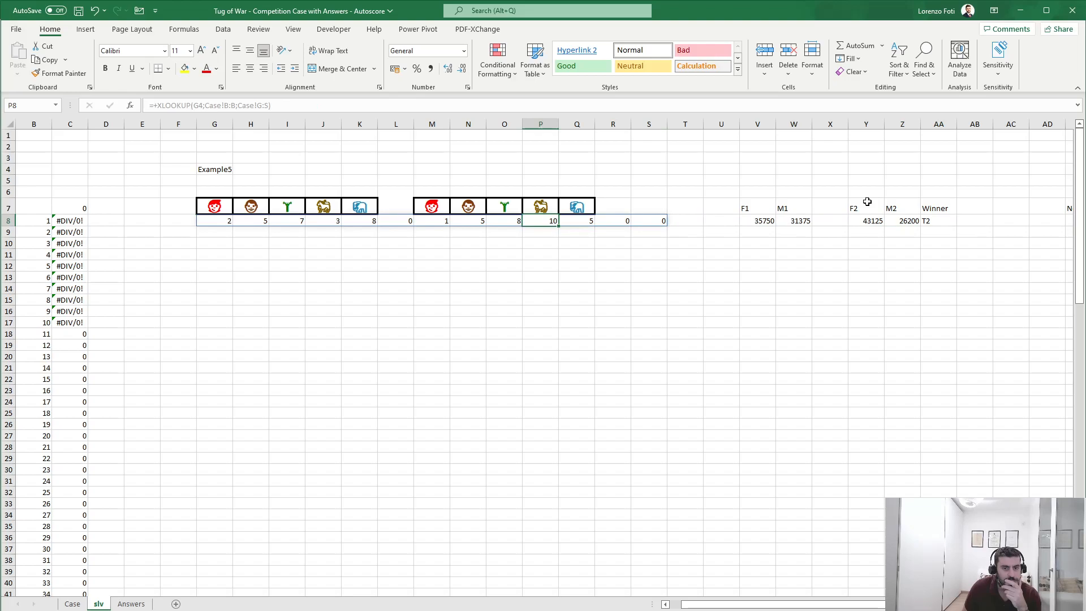
key(Left)
key(Left)
key(Left)
key(Left)
key(Left)
key(Right)
key(Right)
key(Right)
key(Right)
key(Right)
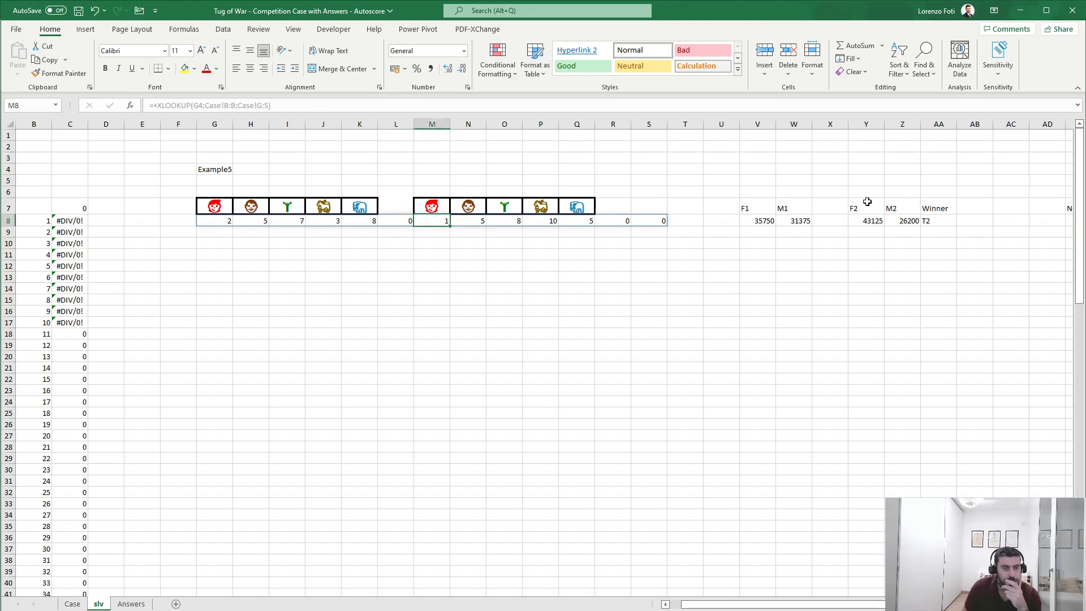
key(Right)
key(Left)
key(Left)
key(Left)
key(Left)
key(Left)
key(Left)
key(Left)
key(Left)
key(Left)
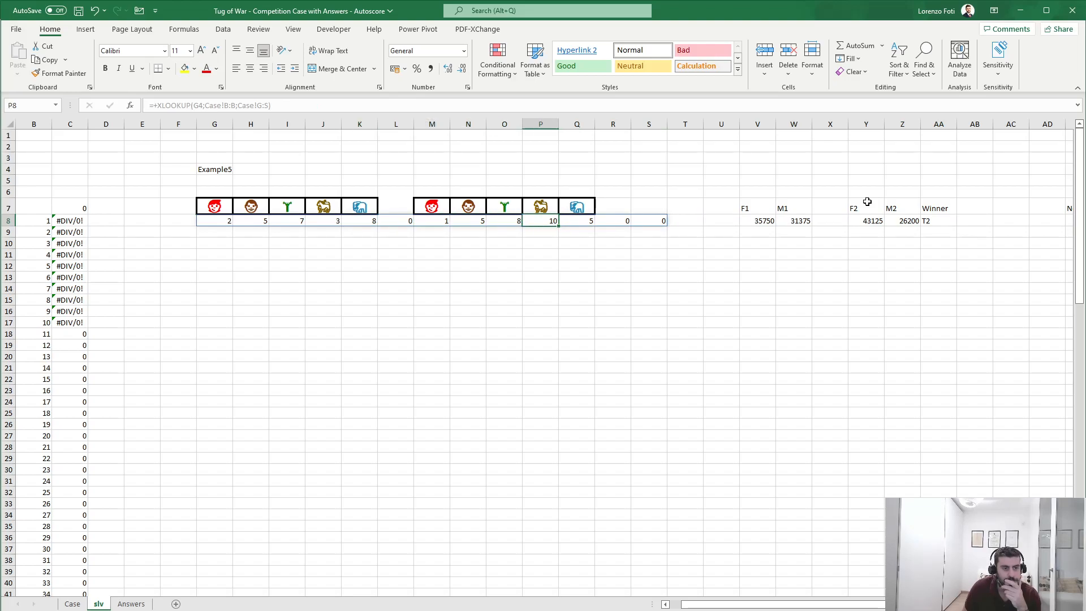
key(Right)
key(Right)
key(Right)
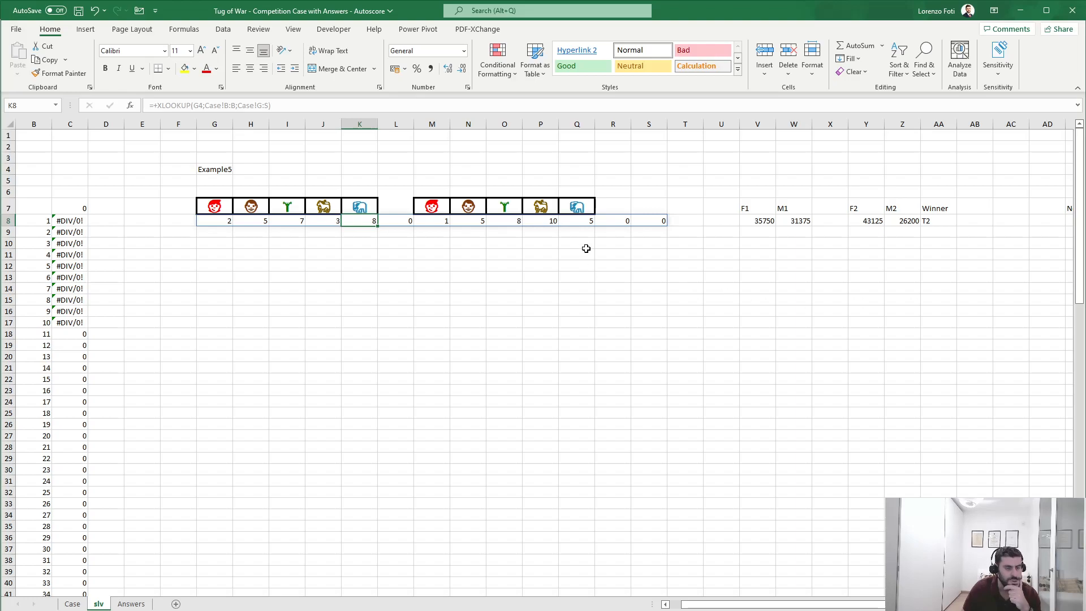
click(350, 239)
click(351, 224)
click(580, 223)
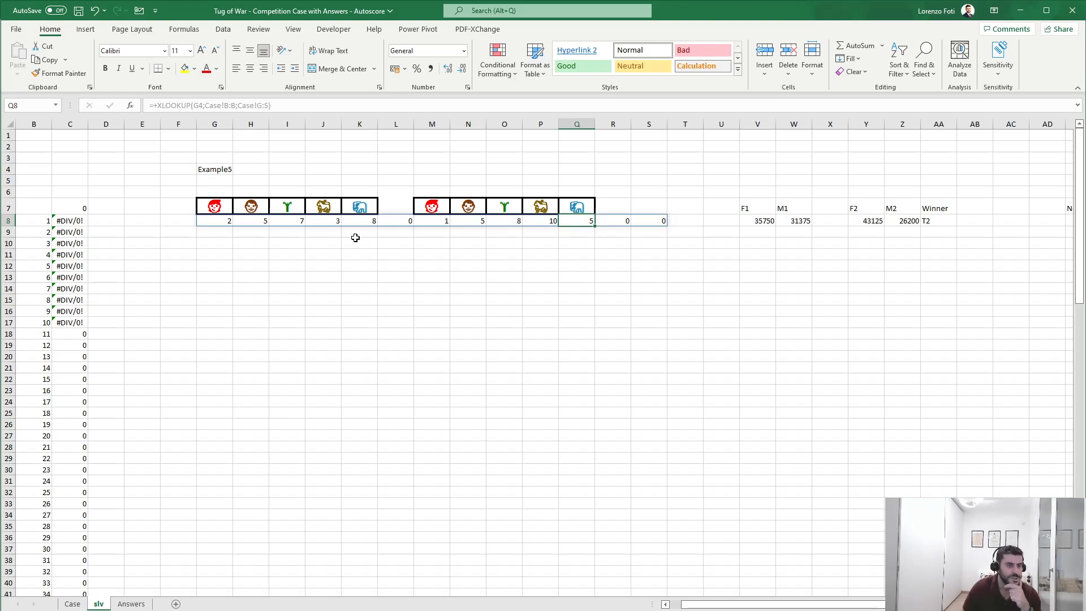
click(314, 242)
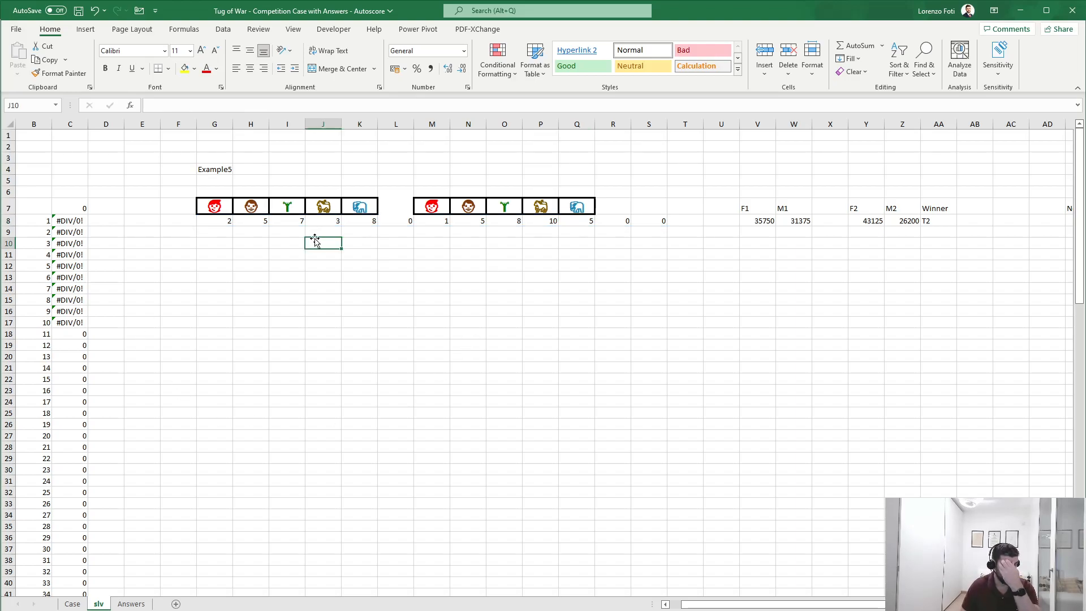
click(322, 230)
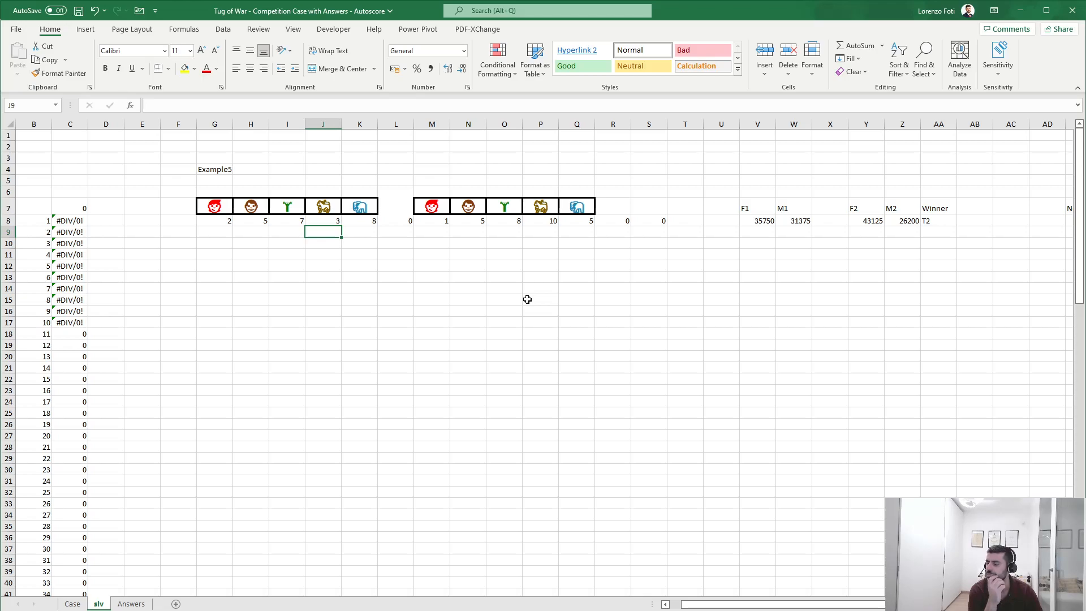
Step: Start an IF formula in K9 that tests whether the Winner cell AA8 equals "T2"
key(Left)
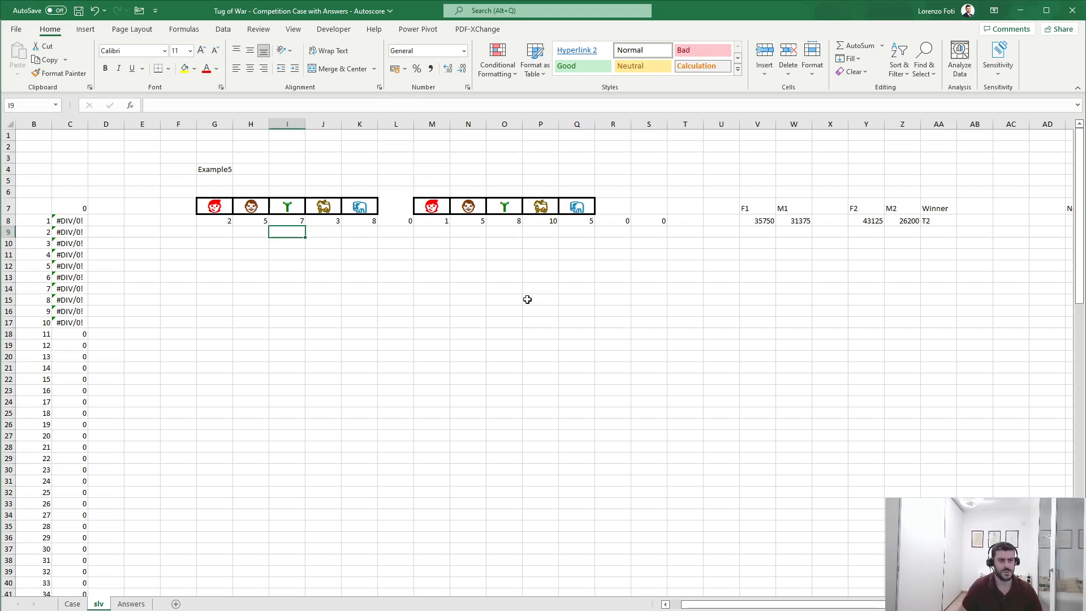
key(Right)
key(Right)
text(+ifs()
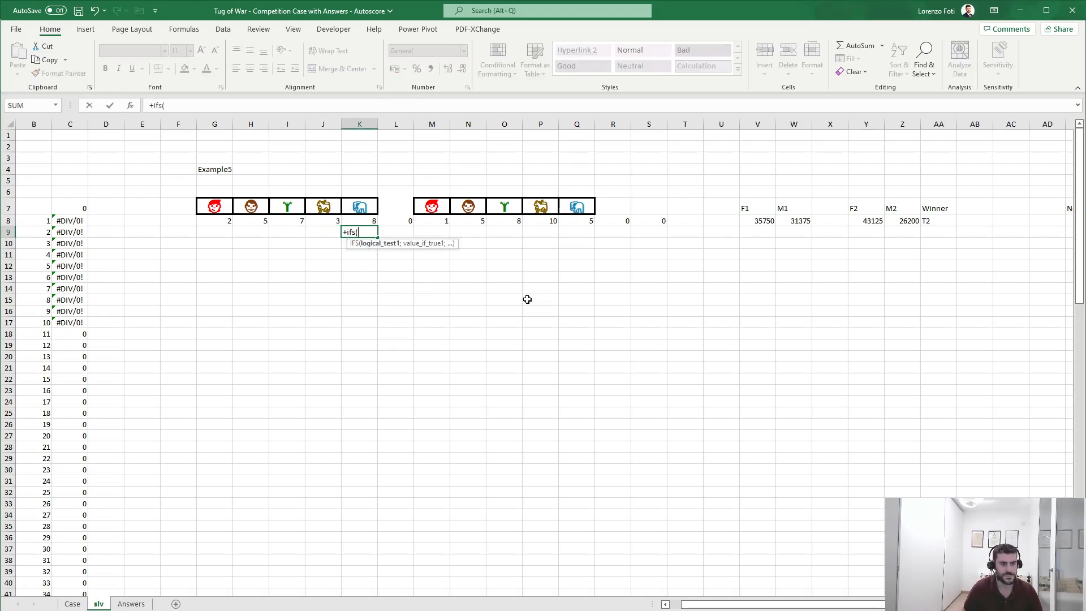
key(BackSpace)
key(BackSpace)
text(()
key(Up)
key(Right)
key(Right)
key(Right)
key(Right)
key(Right)
key(Right)
key(Right)
key(Right)
key(Right)
key(Right)
key(Right)
key(Right)
key(Right)
key(Right)
key(Right)
key(Right)
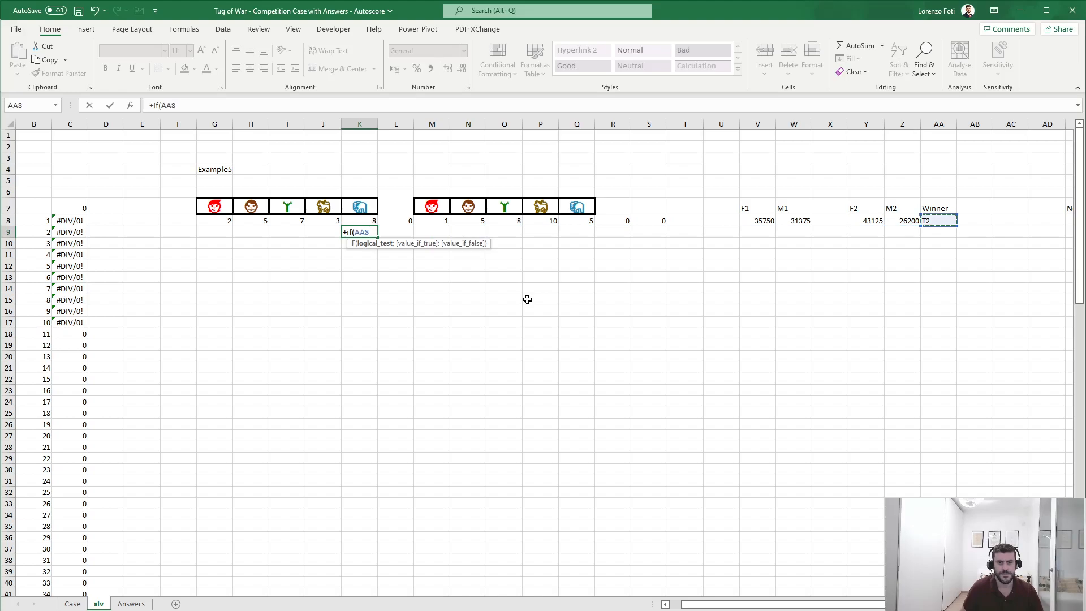
text(="T)
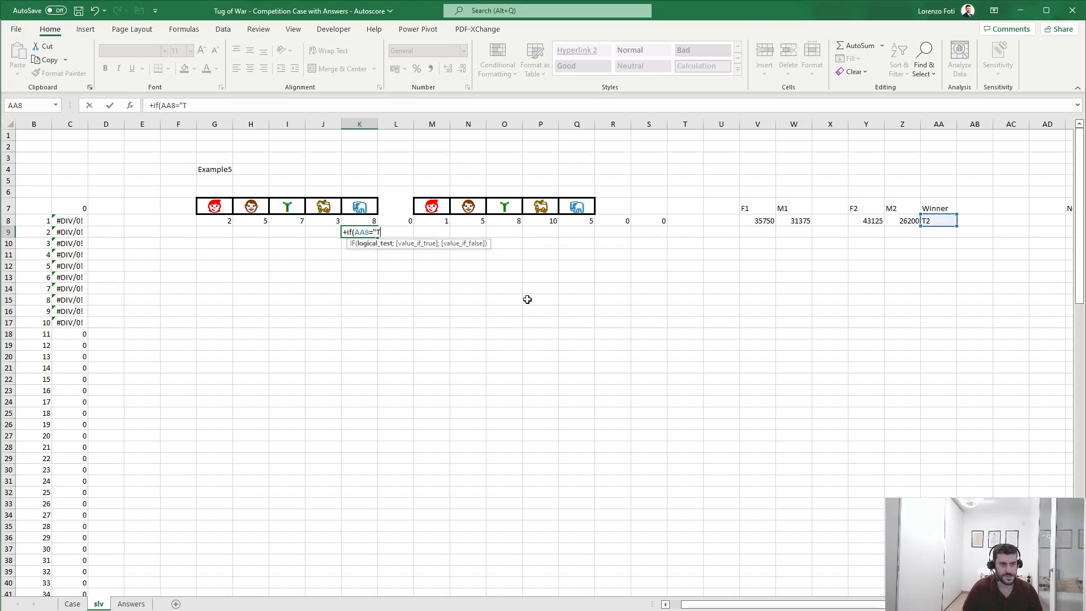
text(1)
text(";)
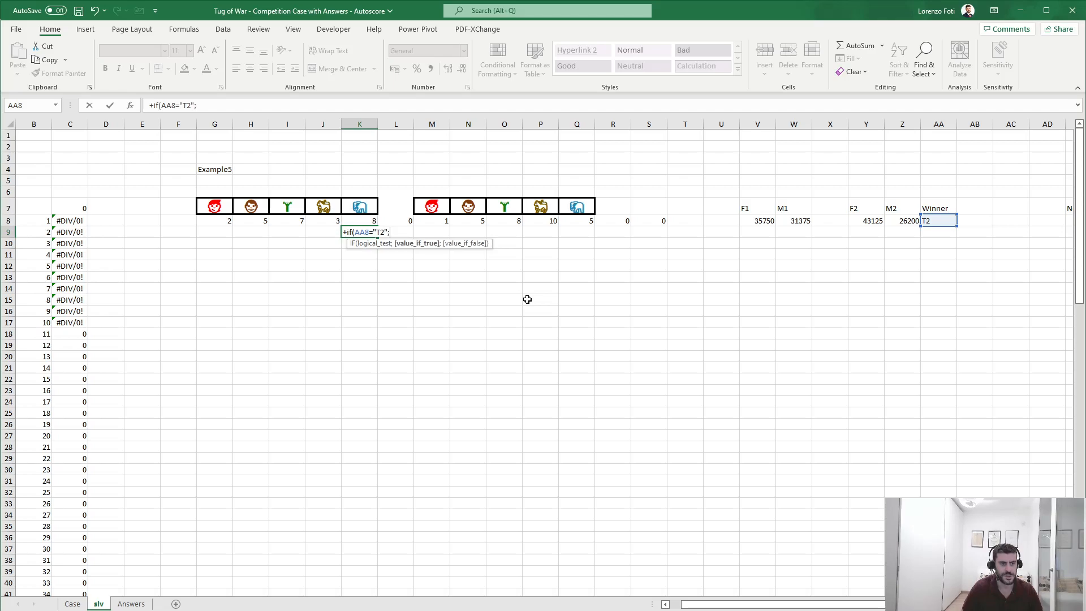
Step: Add IF(Q8>0;K8+1;K8) as the true branch of the K9 formula
text(ifs)
key(BackSpace)
text(()
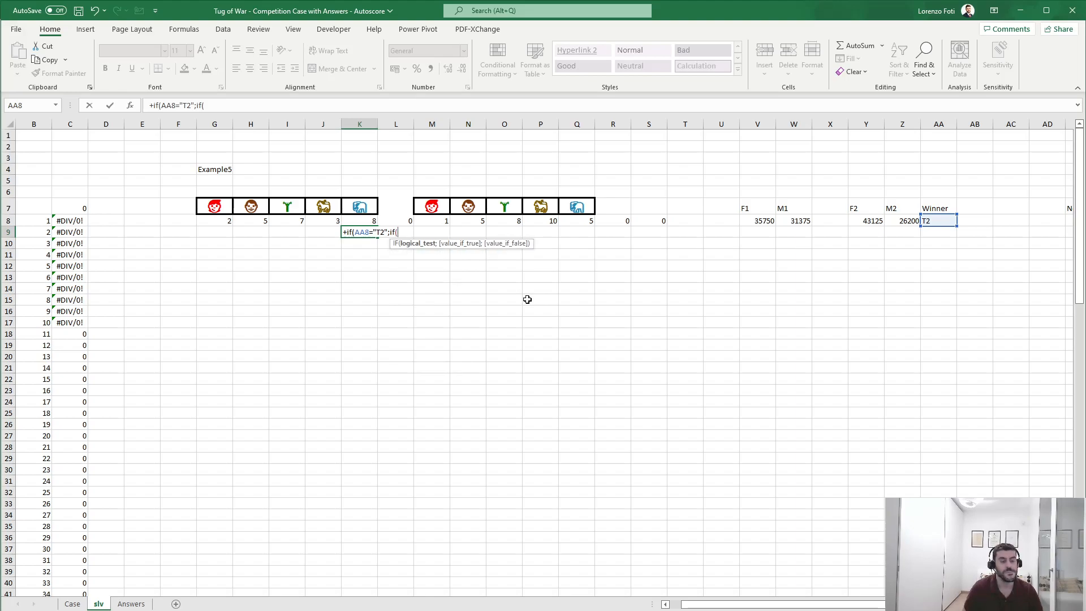
key(Up)
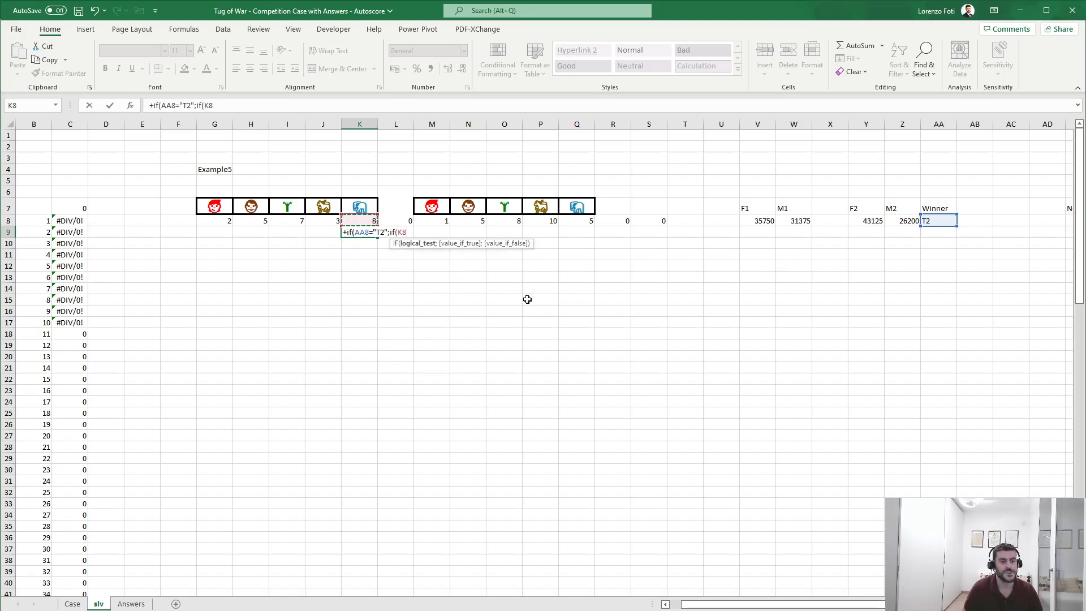
key(Right)
key(Right)
key(Right)
key(Right)
key(Right)
key(Right)
key(Right)
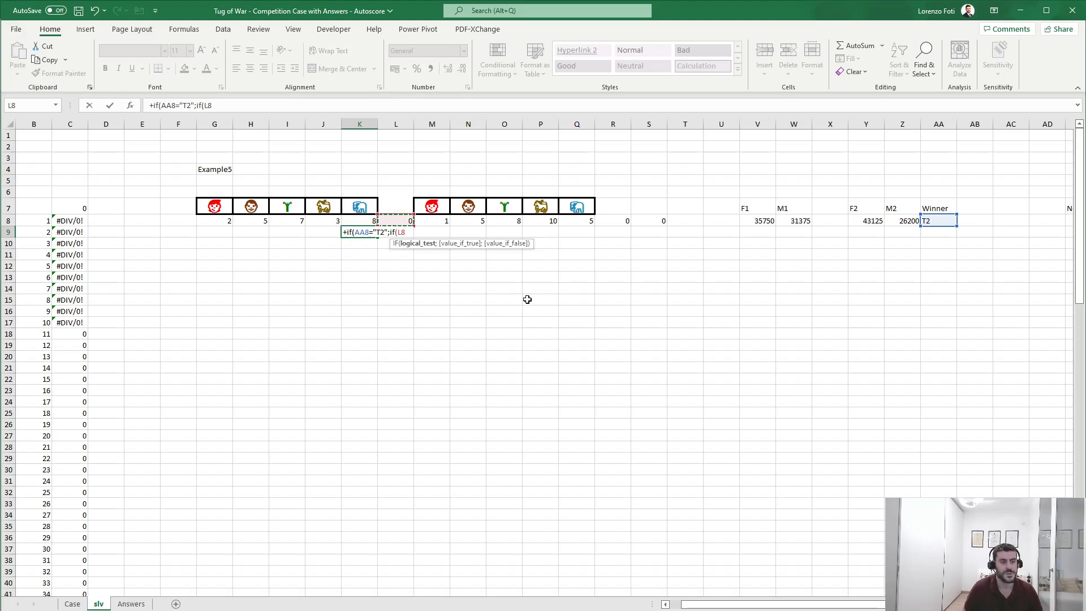
key(Left)
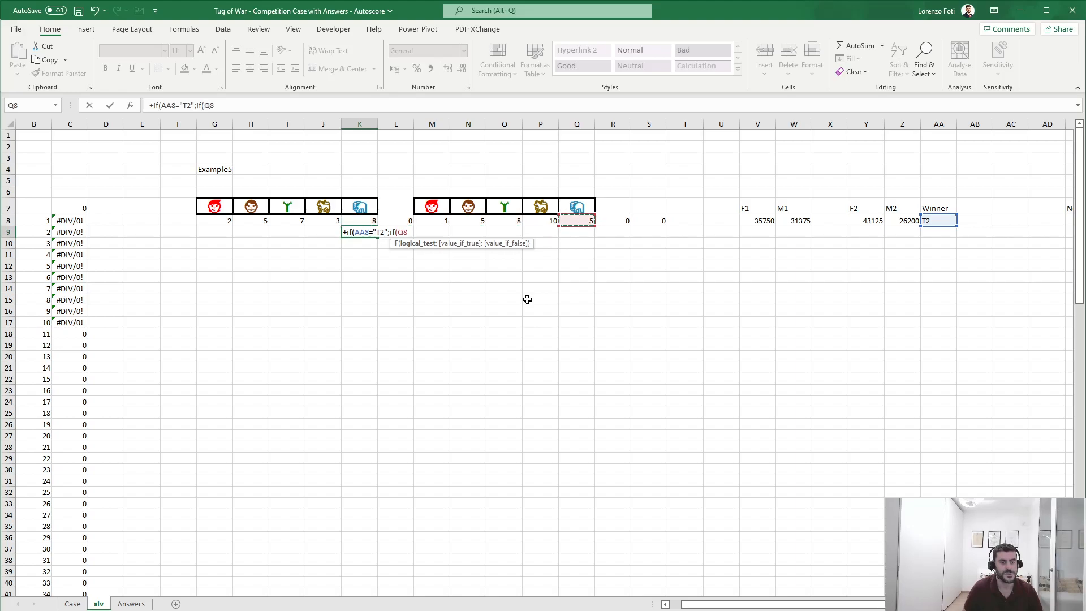
text(>0;)
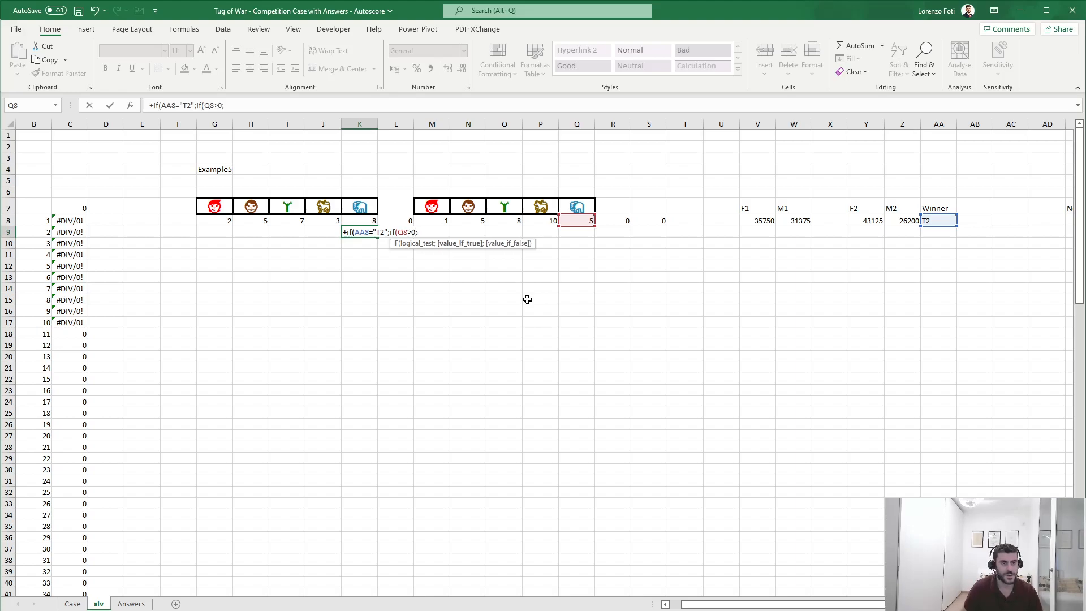
key(Up)
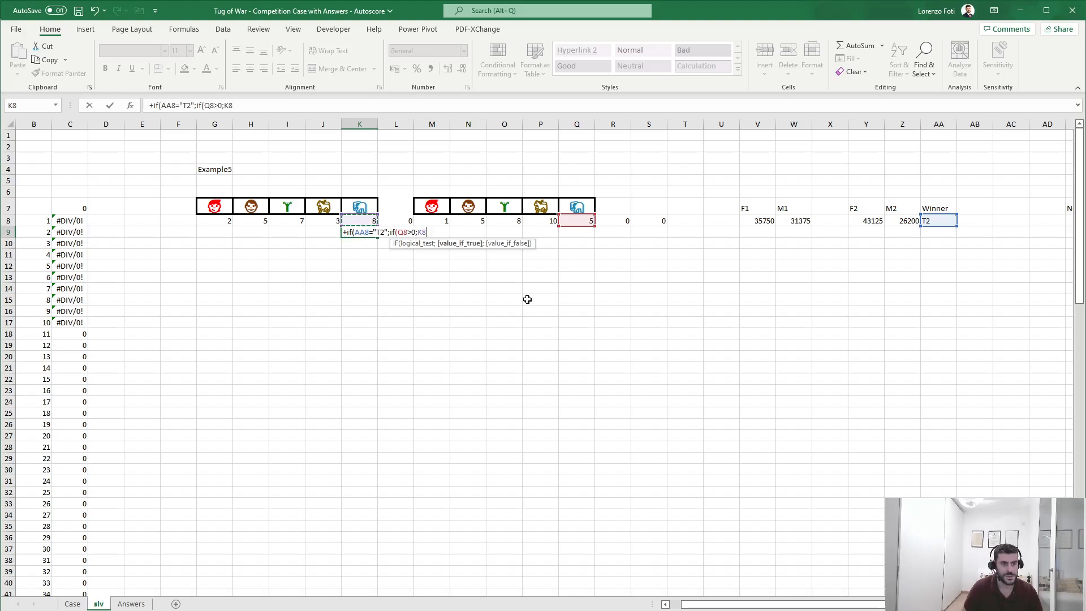
text(+1;)
key(Up)
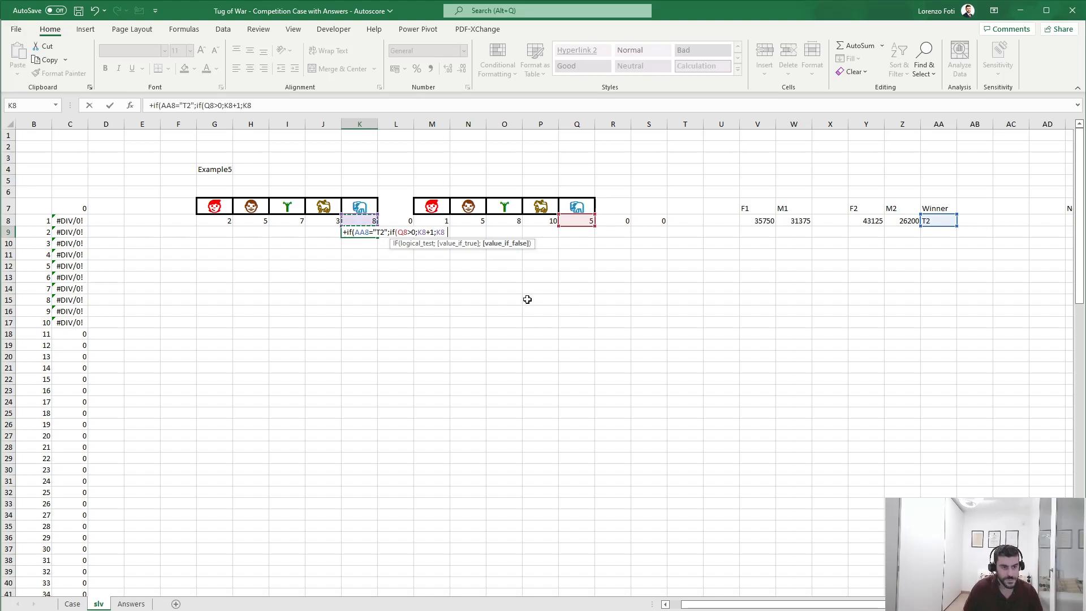
text();)
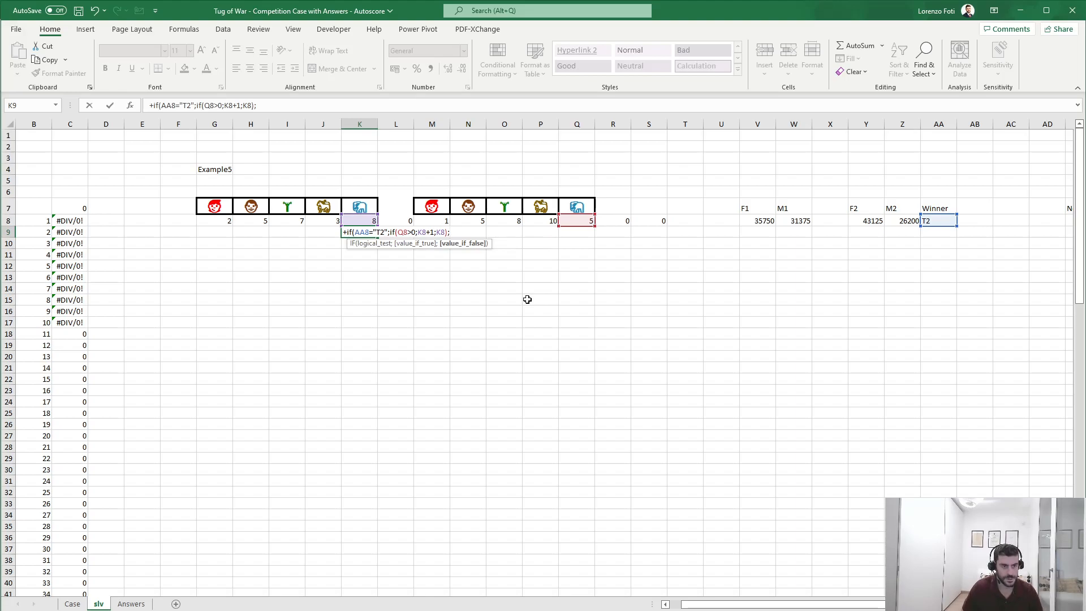
Step: Complete the K9 formula with IF(K8>0;K8-1;K8) as its false branch and enter it
text(if()
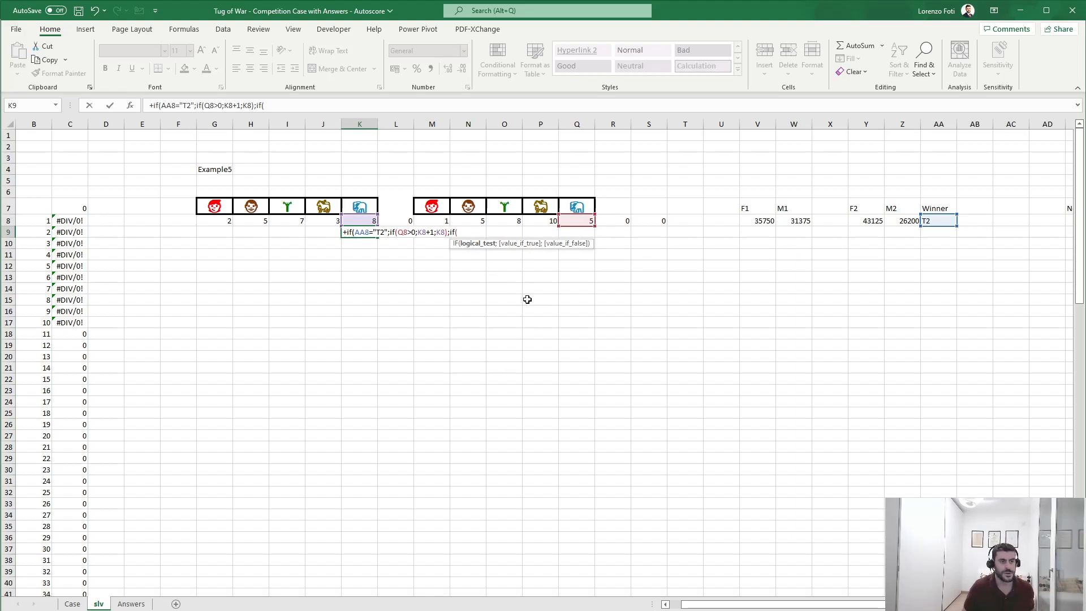
key(Up)
text(>0;)
key(Up)
text(-1;)
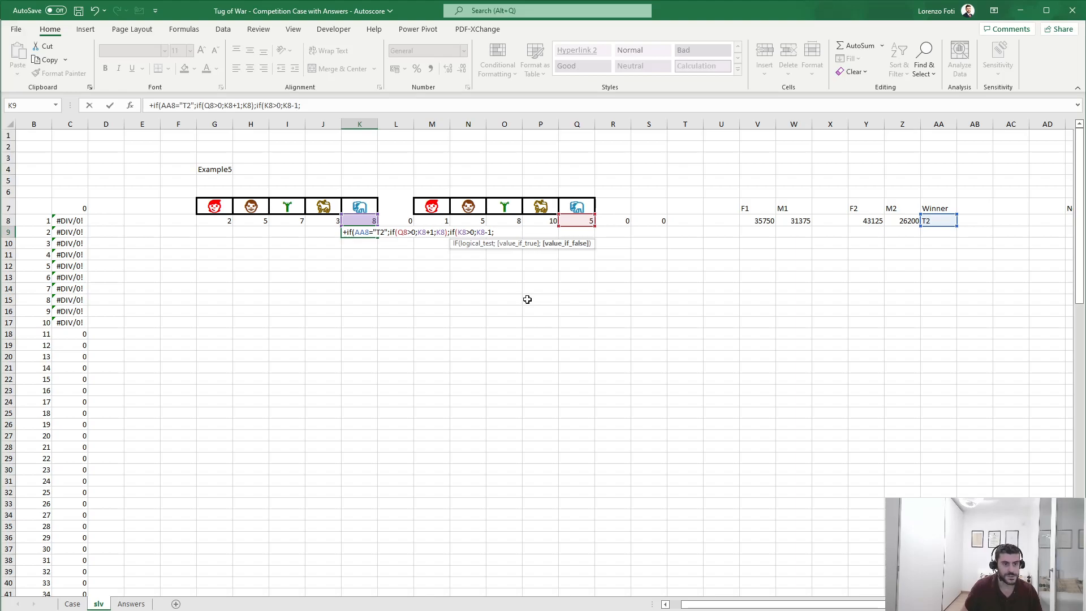
key(Up)
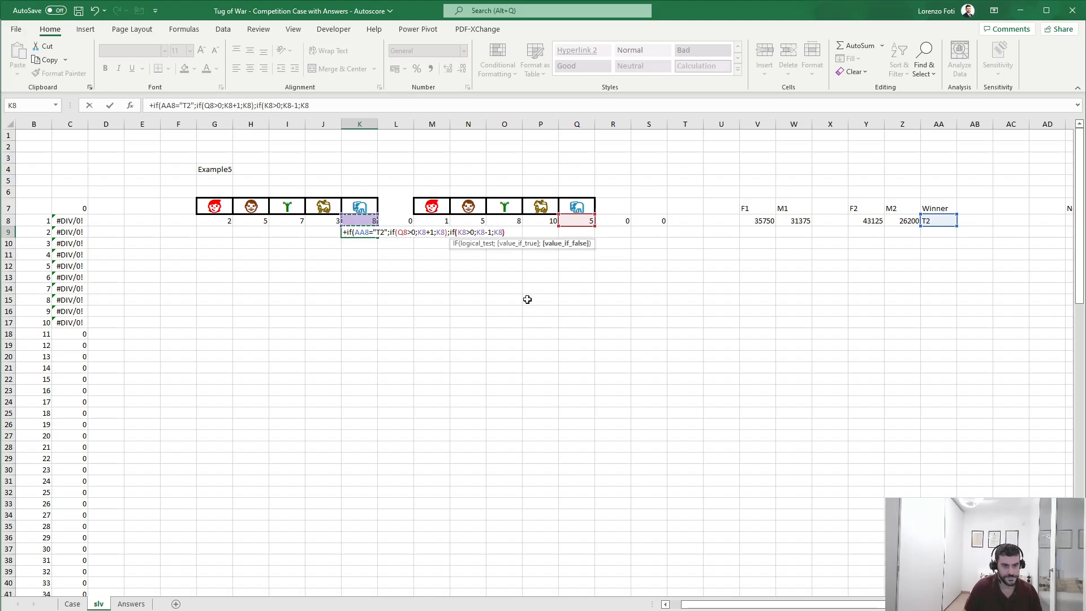
text())
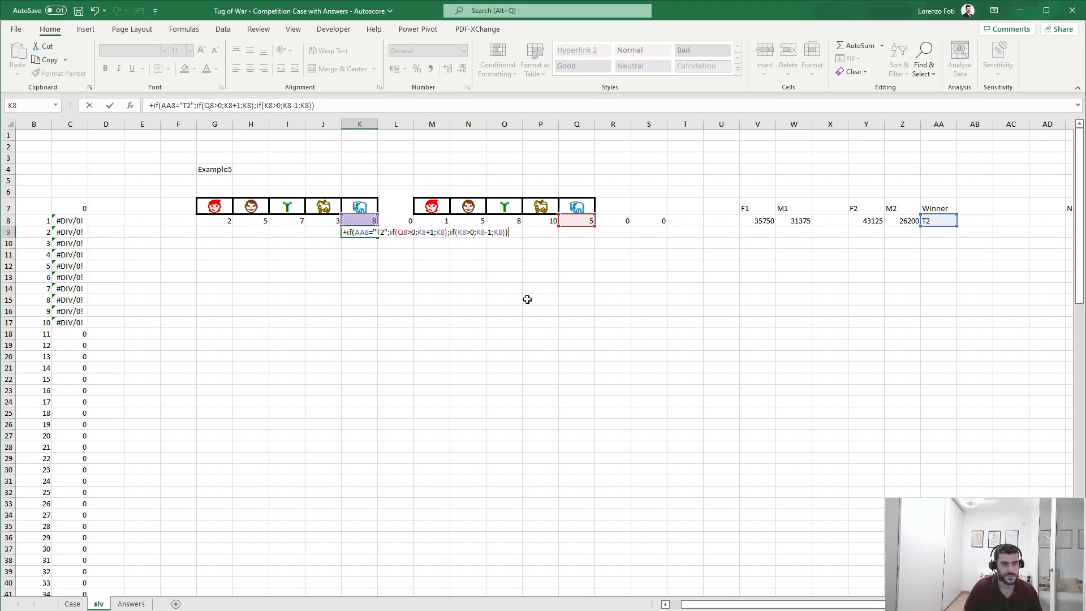
key(Return)
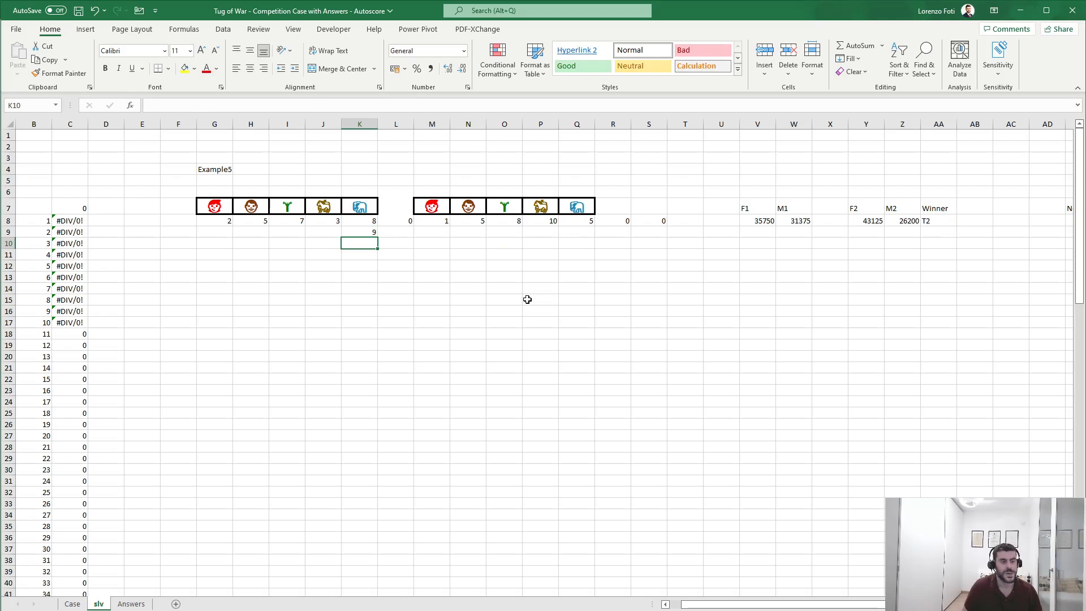
Step: Copy the elephant formula from K9 into J9
key(Up)
key(Left)
key(Right)
key(ctrl+c)
key(Left)
key(Return)
Step: Anchor the Winner reference in K9 as $AA8 and copy the corrected formula into J9
key(Right)
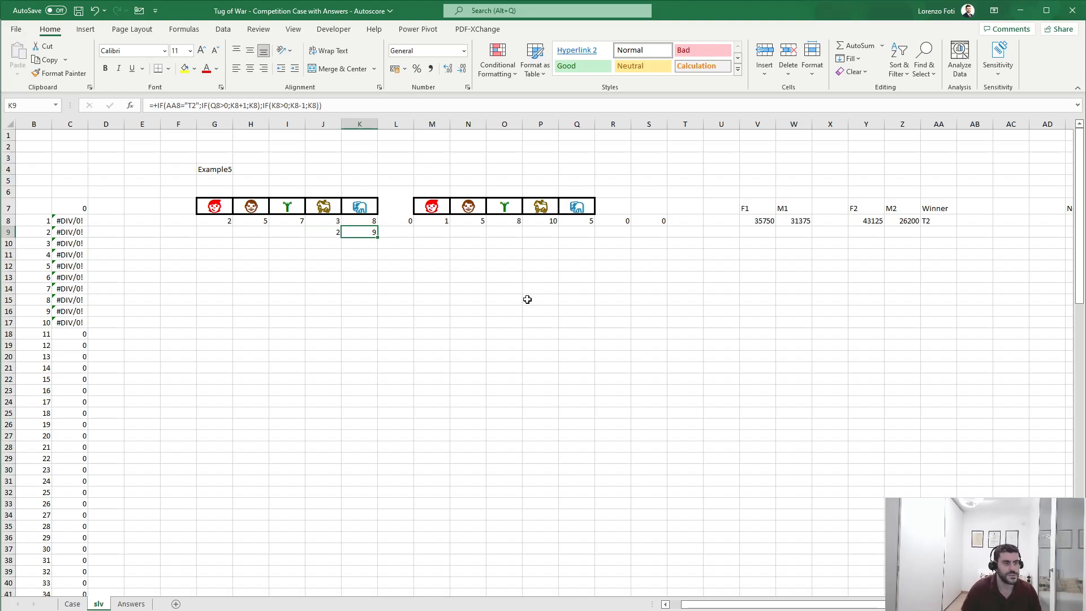
click(166, 100)
click(296, 104)
key(Return)
key(Up)
key(ctrl+c)
key(Left)
key(Return)
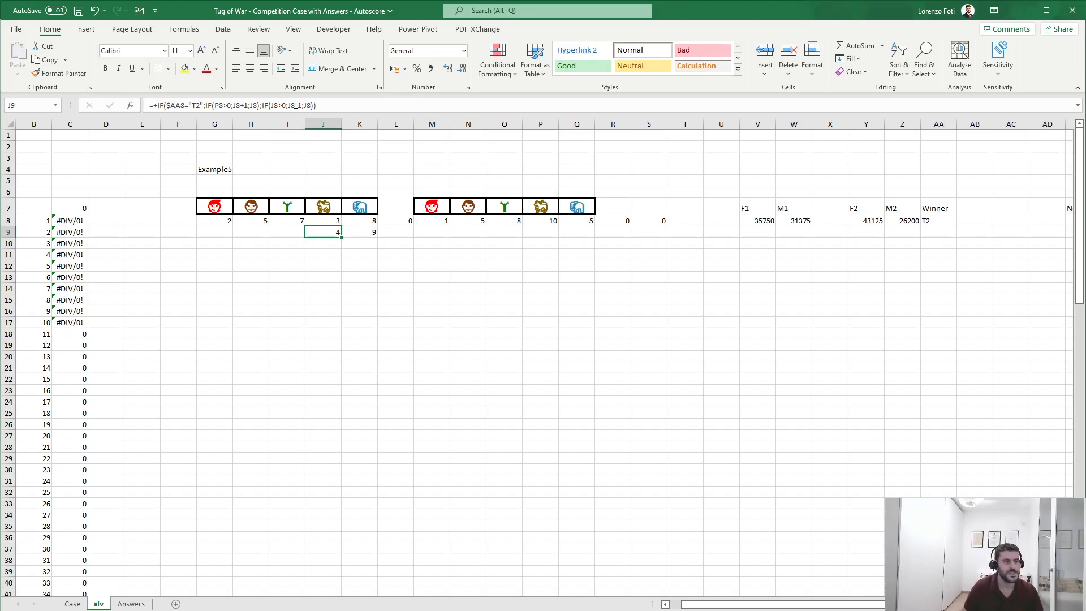
Step: Extend the P8>0 test in J9 to AND(P8>0;SUM(Q8:Q8)=0)
click(227, 107)
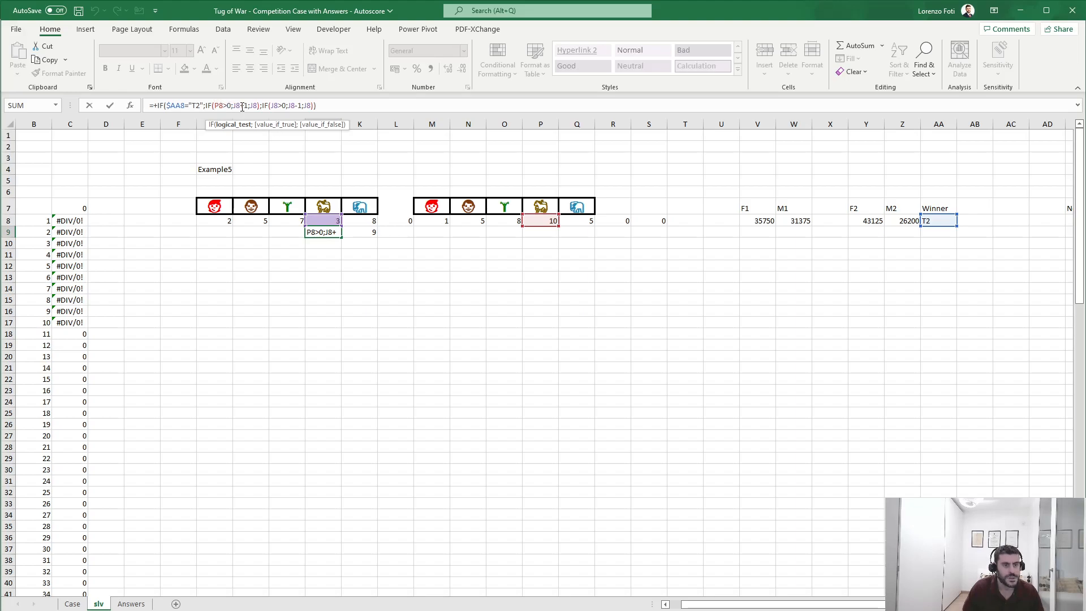
text(and(P8>0)
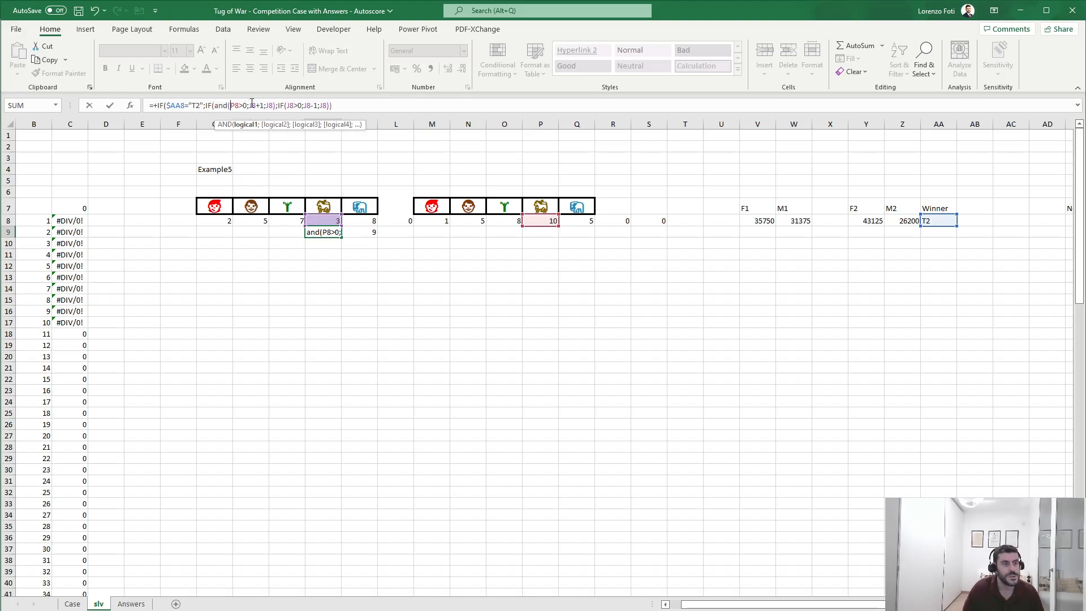
text(;)
text(sum()
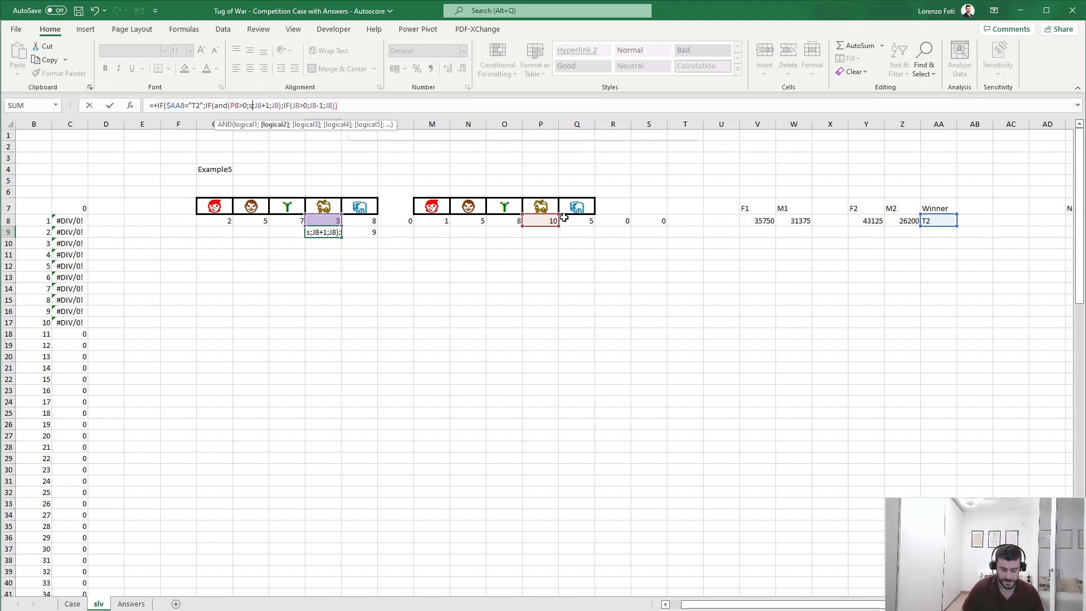
click(577, 221)
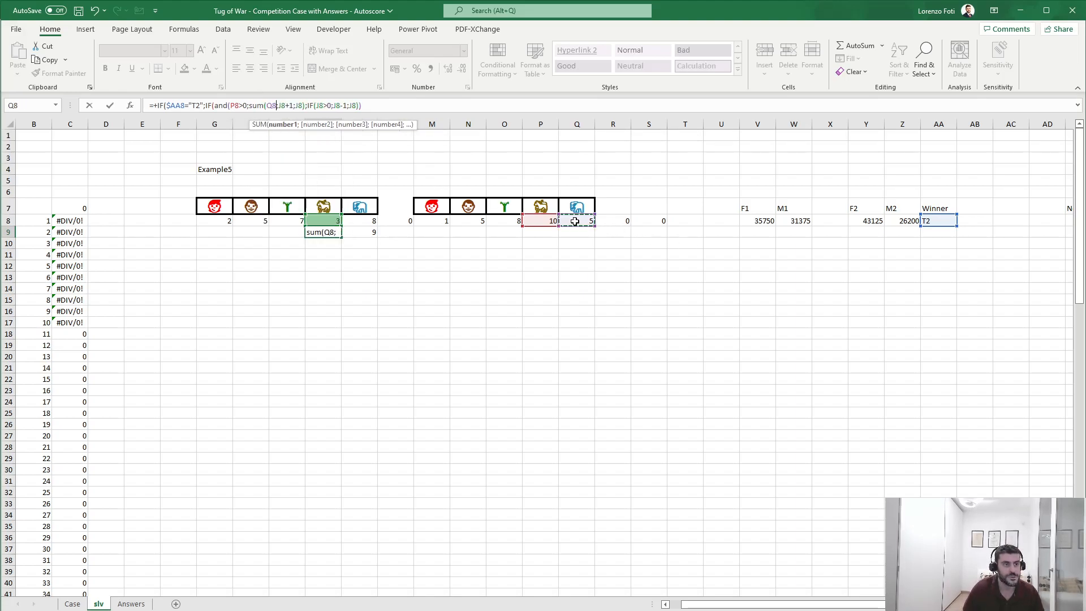
text(:Q8)
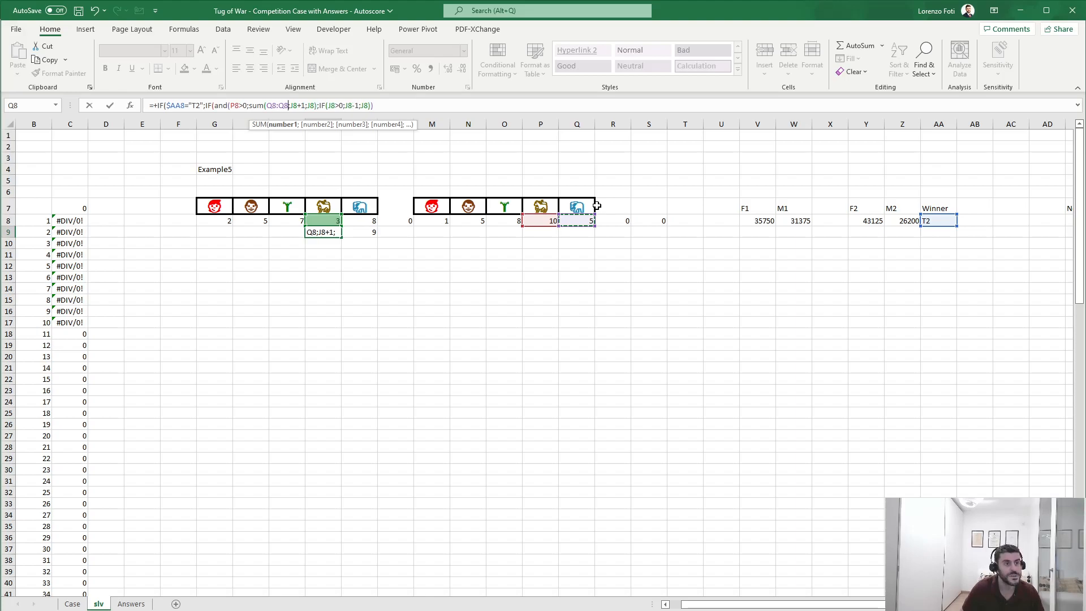
text())
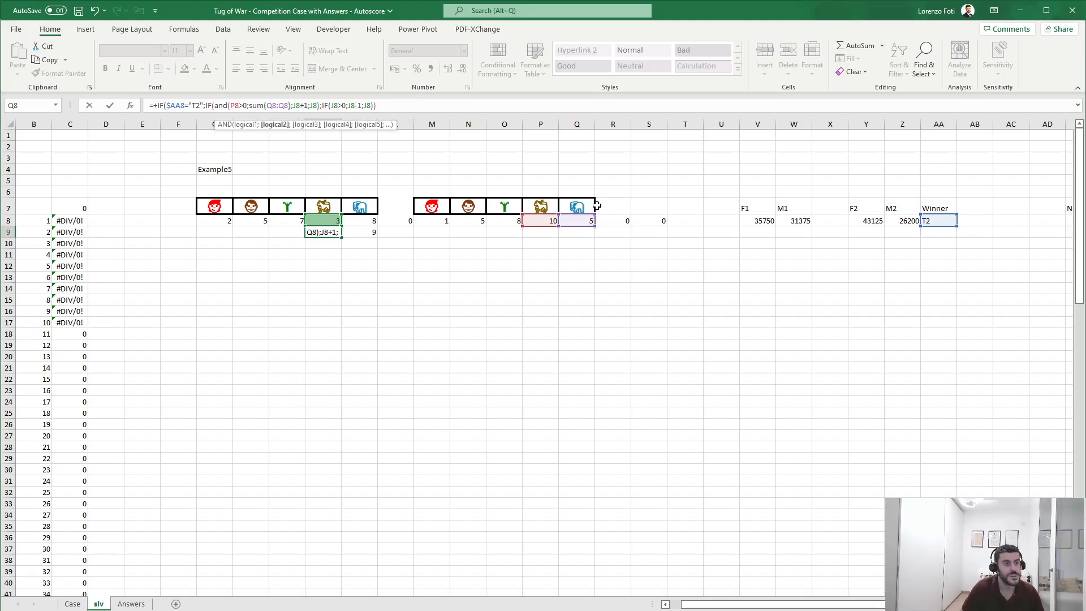
text(=0))
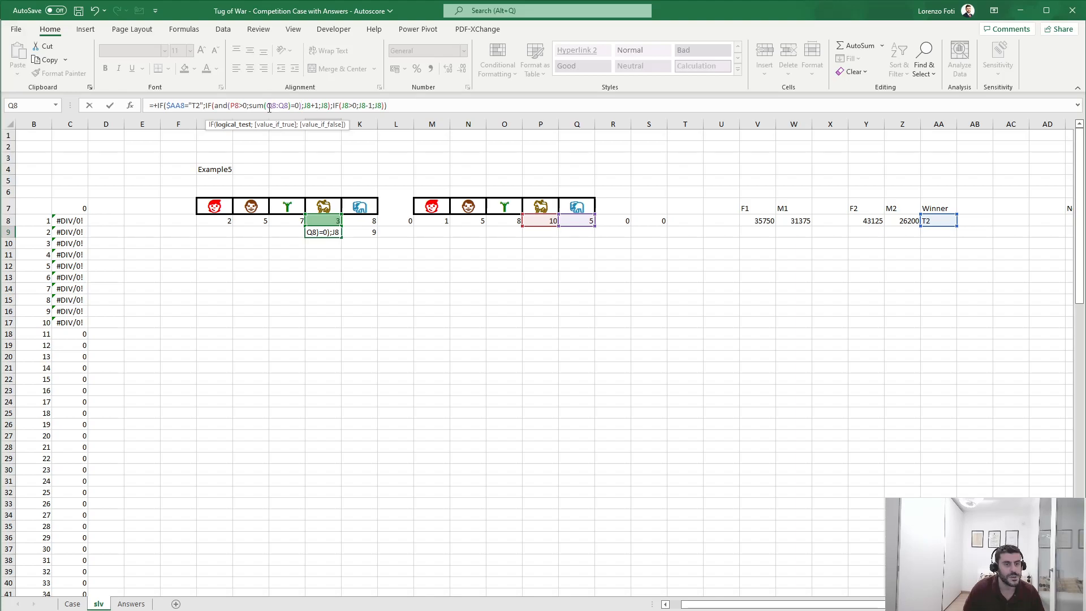
Step: Anchor the end of the SUM range in the J9 formula so it reads SUM(Q8:$Q8)
double_click(283, 105)
text(Q8)
key(Left)
key(Left)
text($)
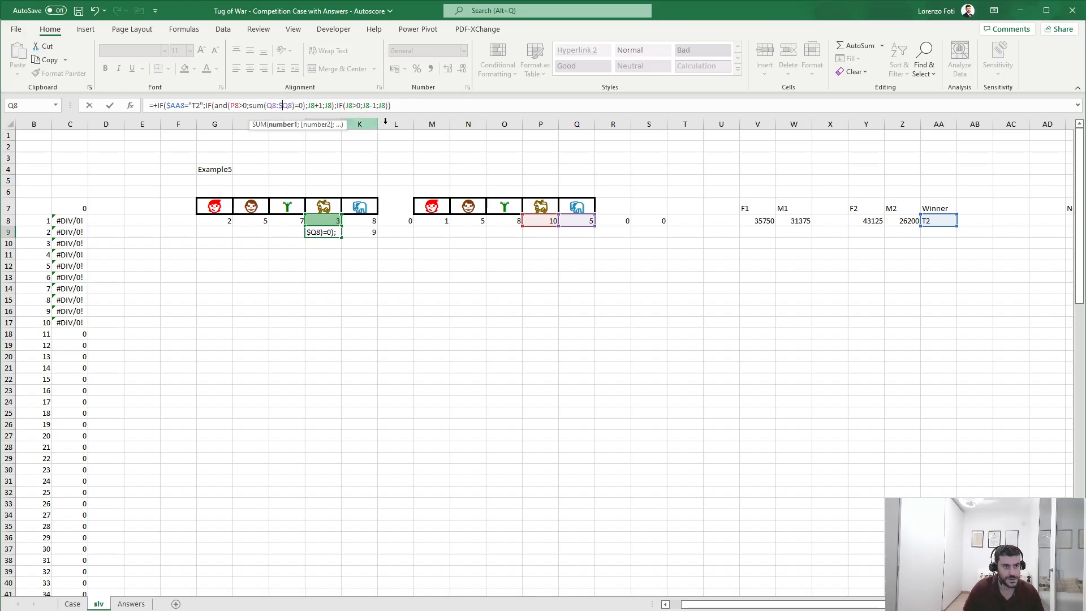
key(Return)
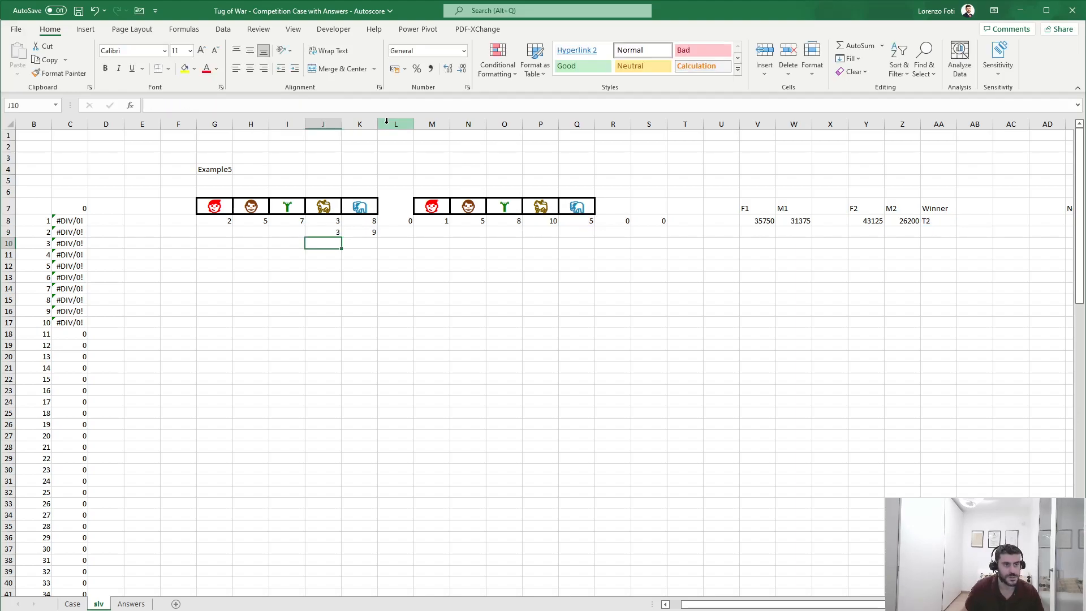
Step: Extend the J8>0 test in J9 to AND(J8>0;SUM(K8:$K8)=0) and enter the formula
key(Up)
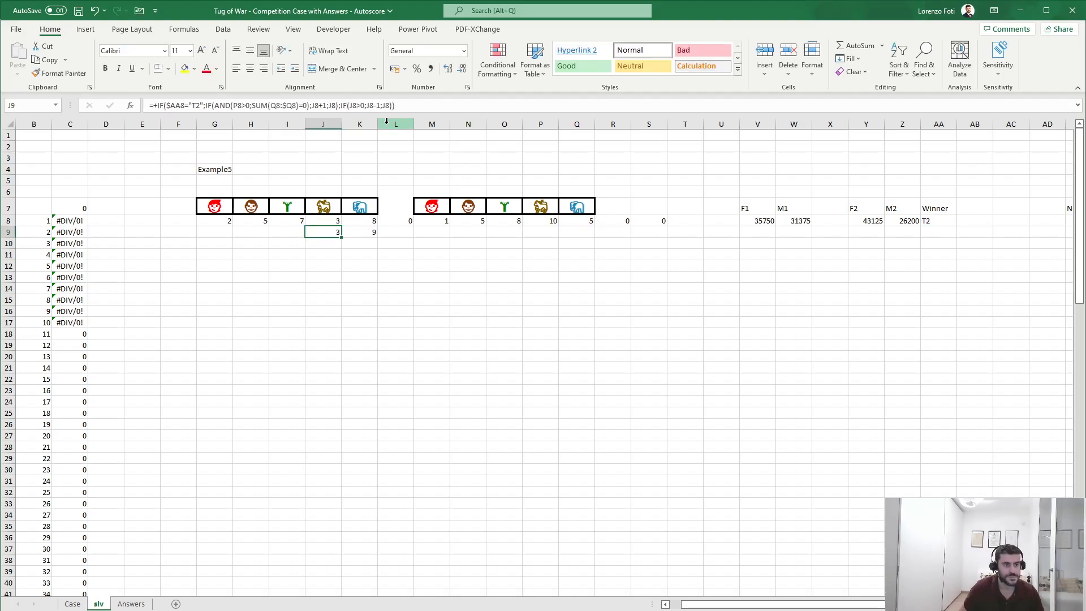
click(345, 107)
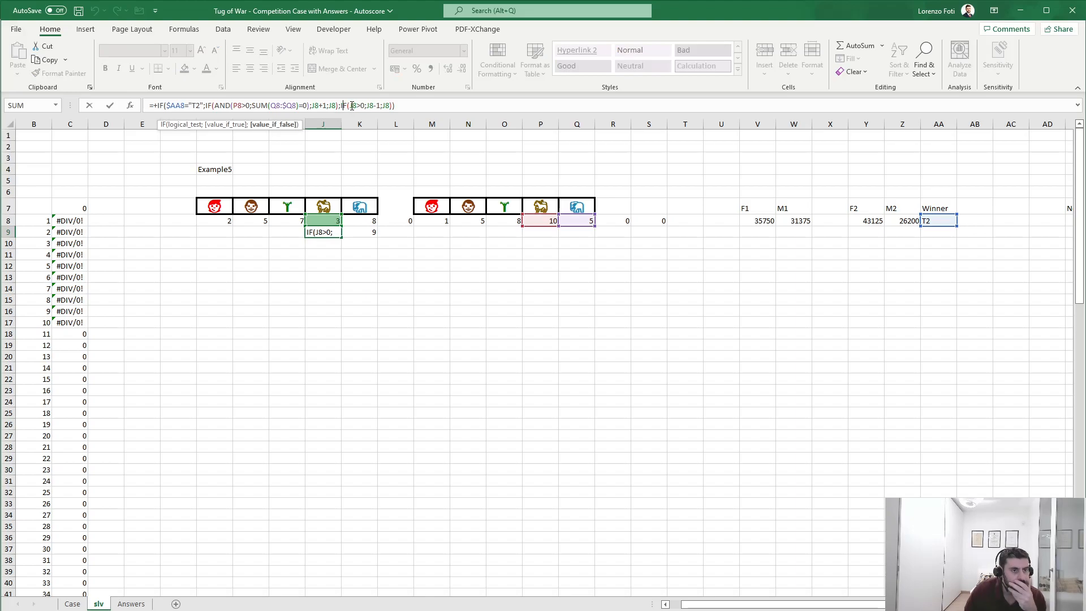
click(350, 106)
text(and()
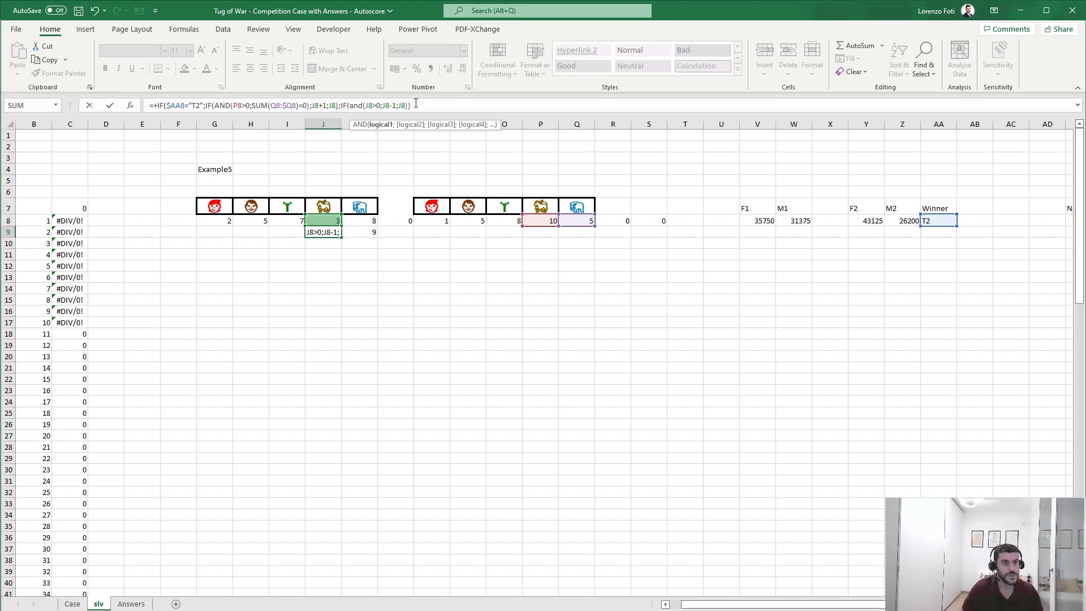
text(;sum)
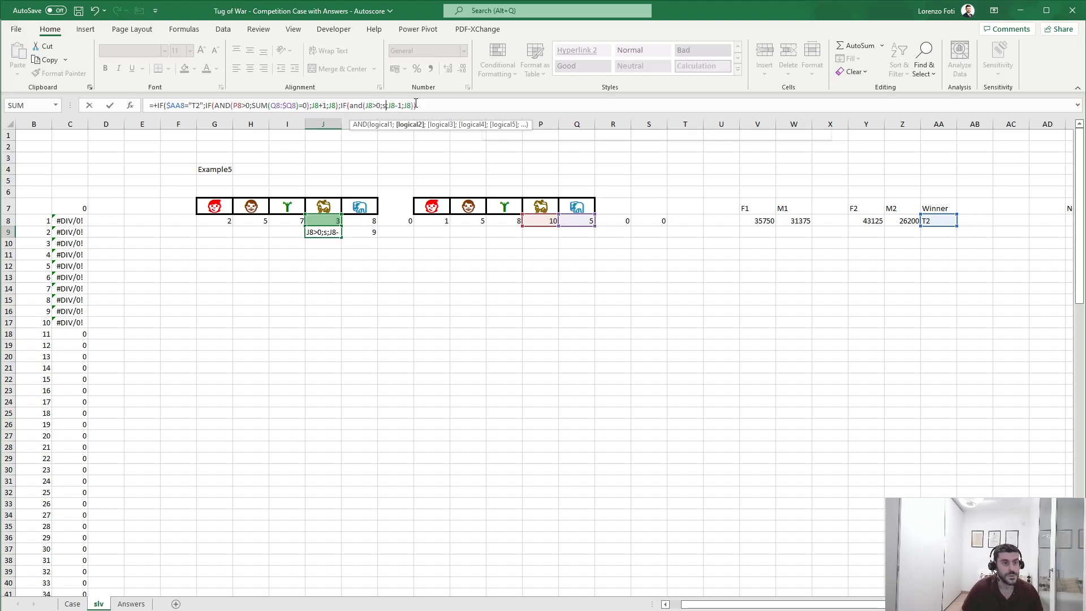
text(()
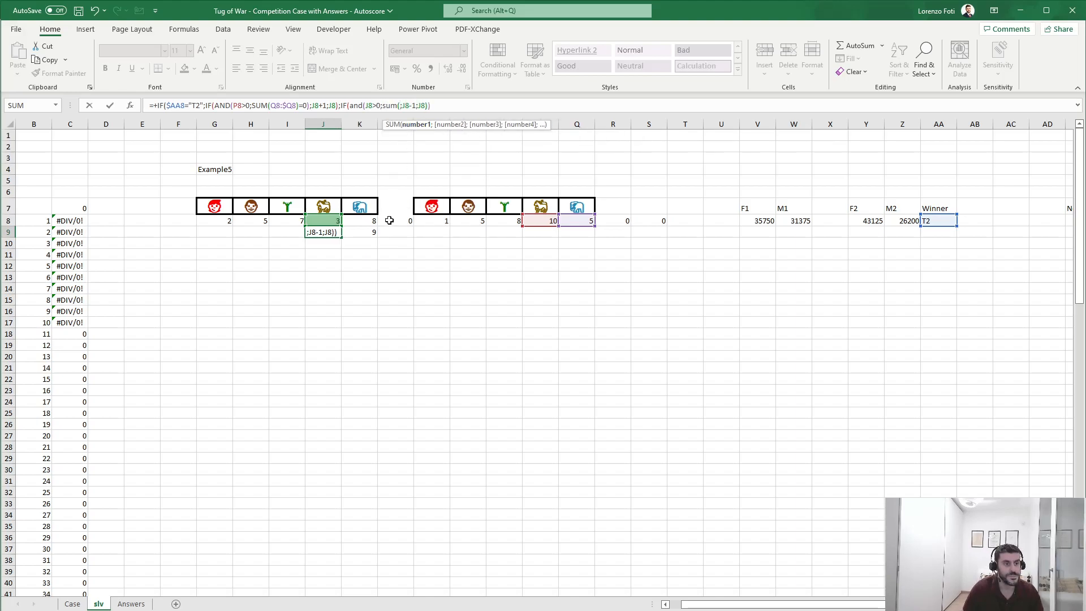
click(372, 219)
text(:)
click(372, 219)
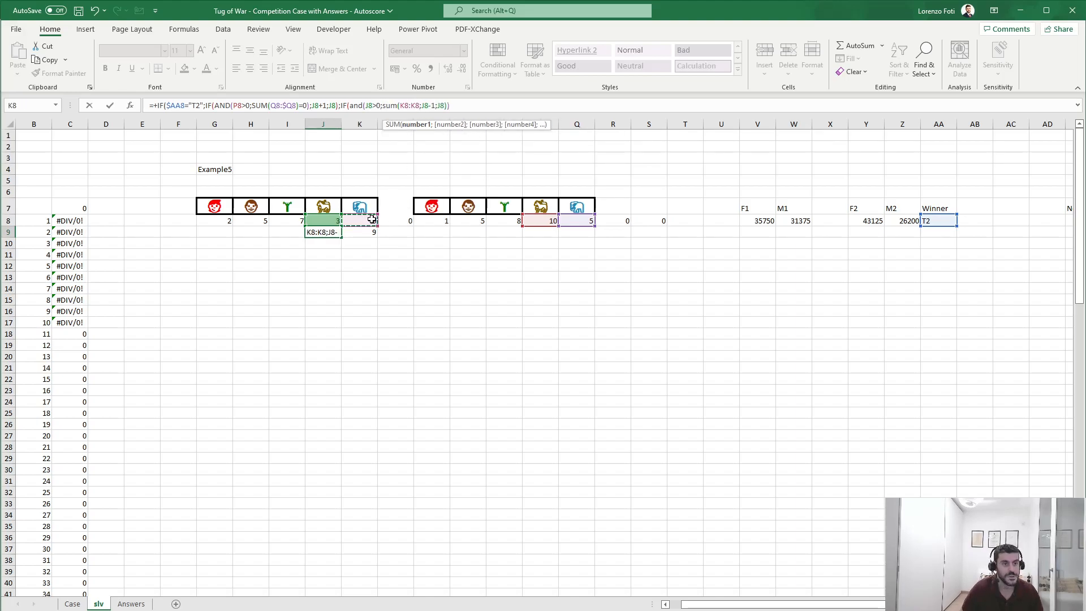
text()=0)
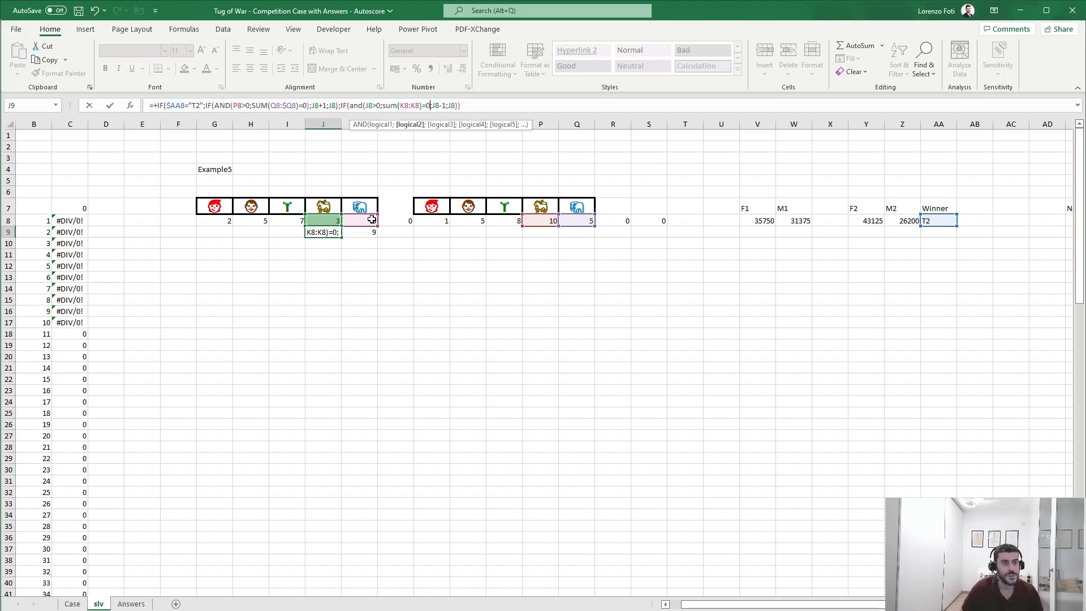
text())
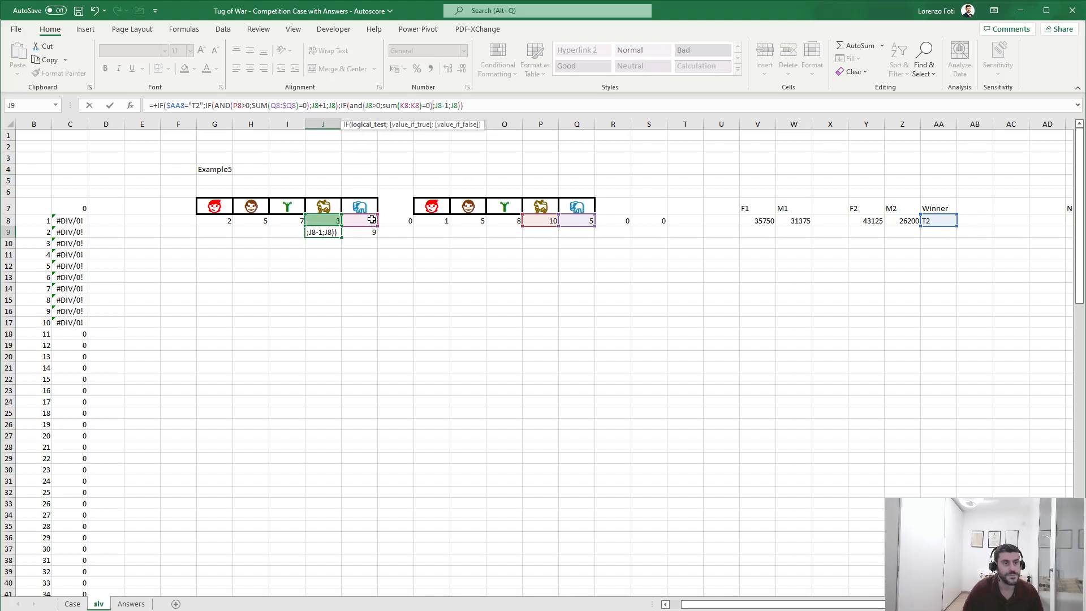
click(411, 106)
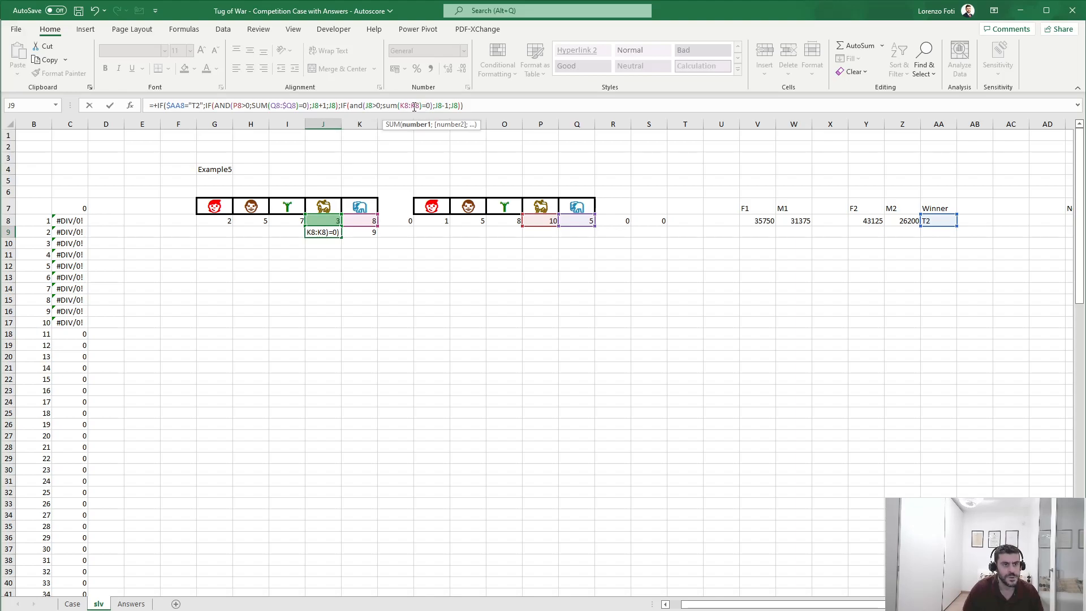
text($)
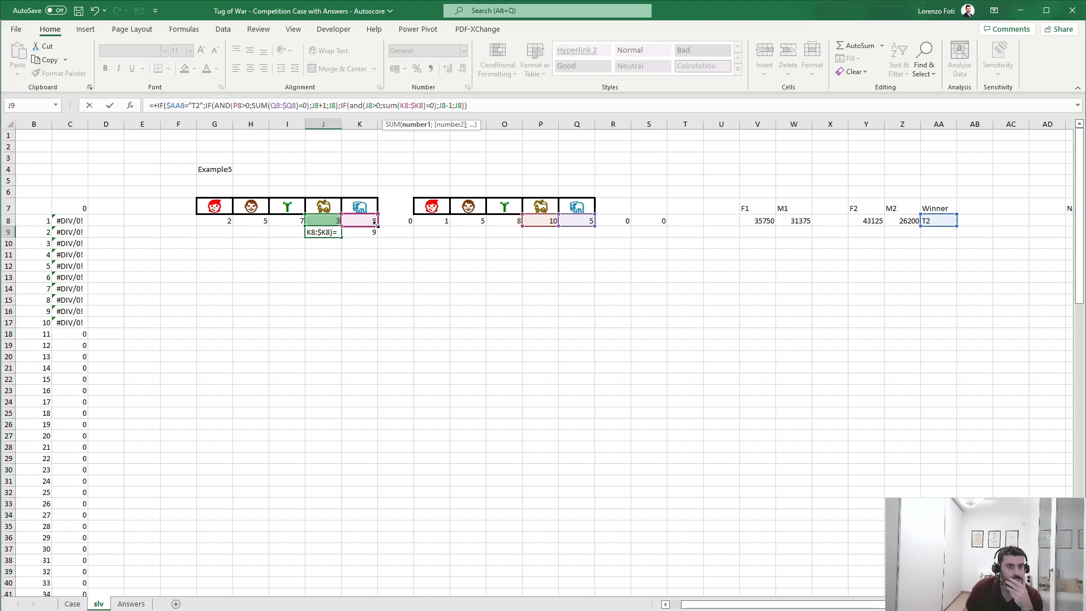
key(Return)
Step: Copy the J9 formula into G9:I9
key(Up)
key(ctrl+c)
key(Left)
key(shift+Left)
key(shift+Left)
key(ctrl+v)
key(Escape)
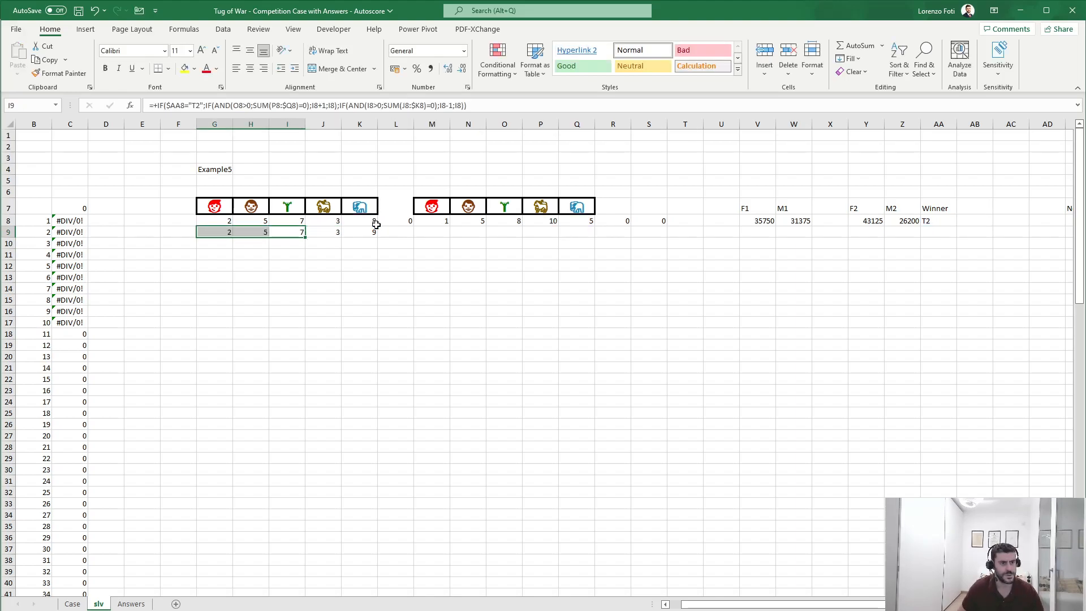
Step: Review the transfer formulas across the first team's cells in row 9
key(Left)
key(Right)
key(Left)
key(Left)
key(Right)
key(Right)
key(Right)
key(Right)
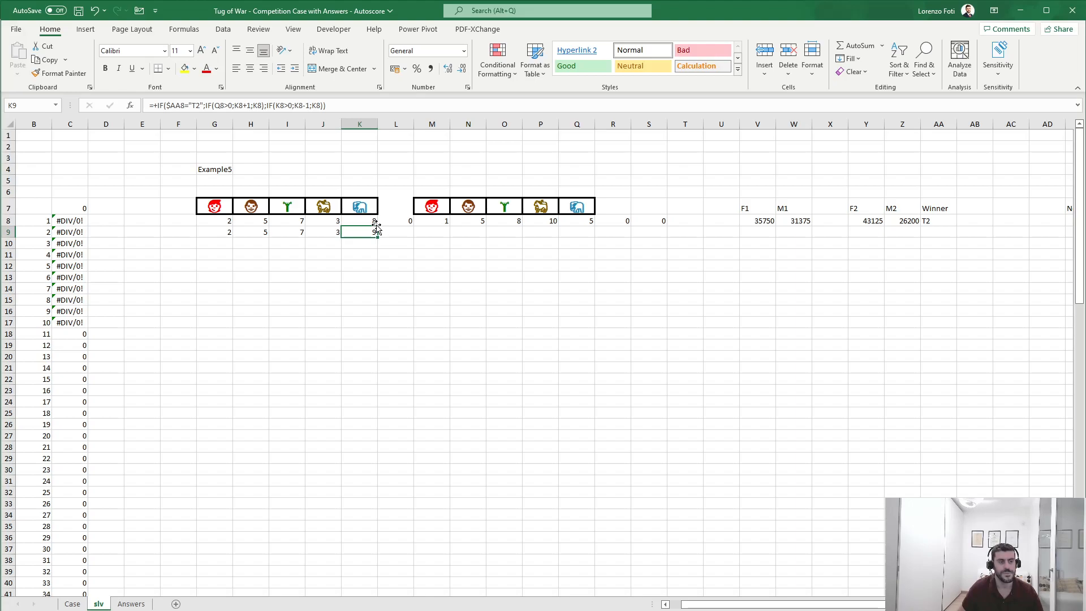
key(Left)
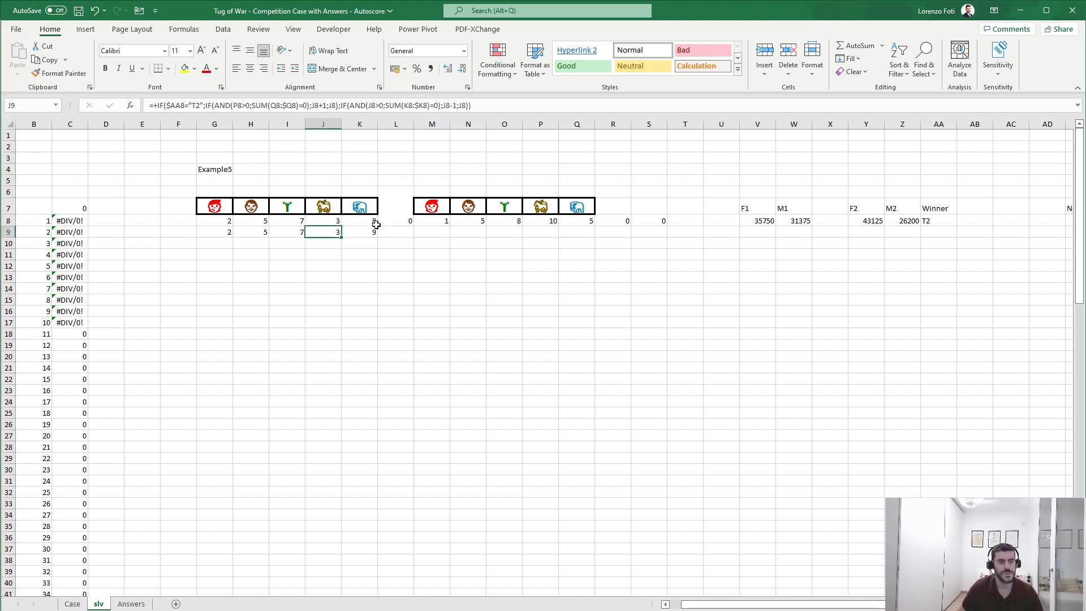
Step: Copy the elephant formula from K9 into Q9 for the second team
key(Right)
key(ctrl+c)
key(Right)
key(Right)
key(Right)
key(Right)
key(Right)
key(Right)
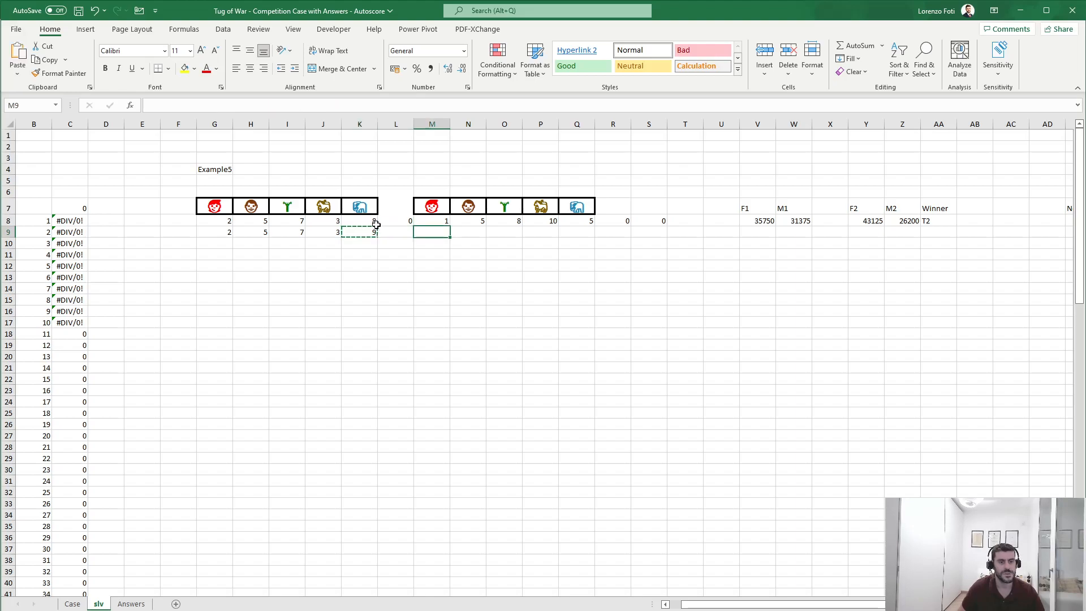
key(Return)
Step: Change the Winner test in Q9 to "T1" and its opposing elephant reference to K8>0
key(F2)
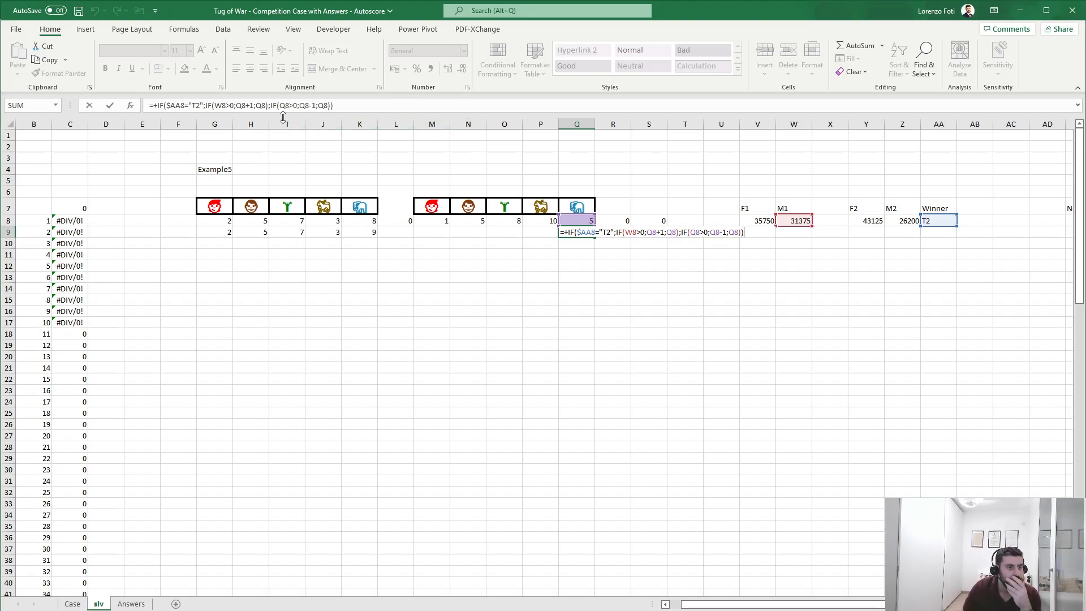
click(197, 105)
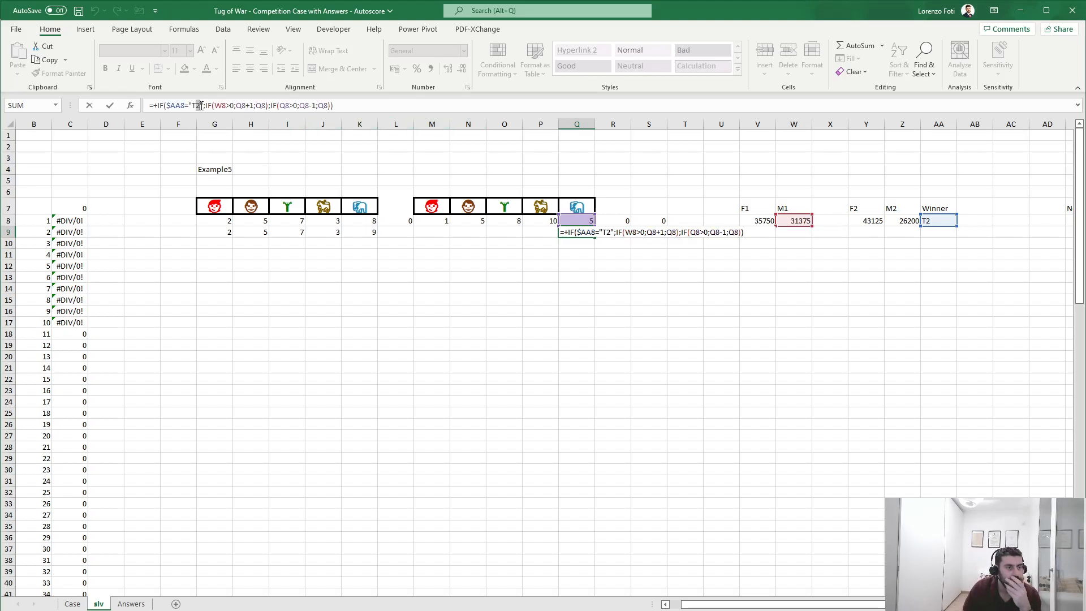
text(1)
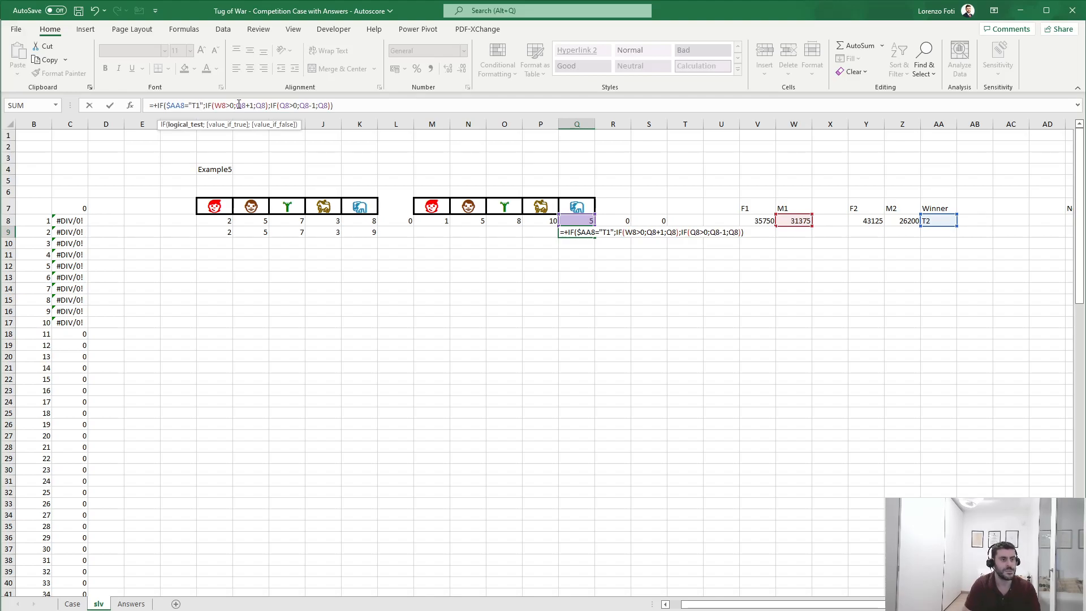
drag(804, 232, 372, 220)
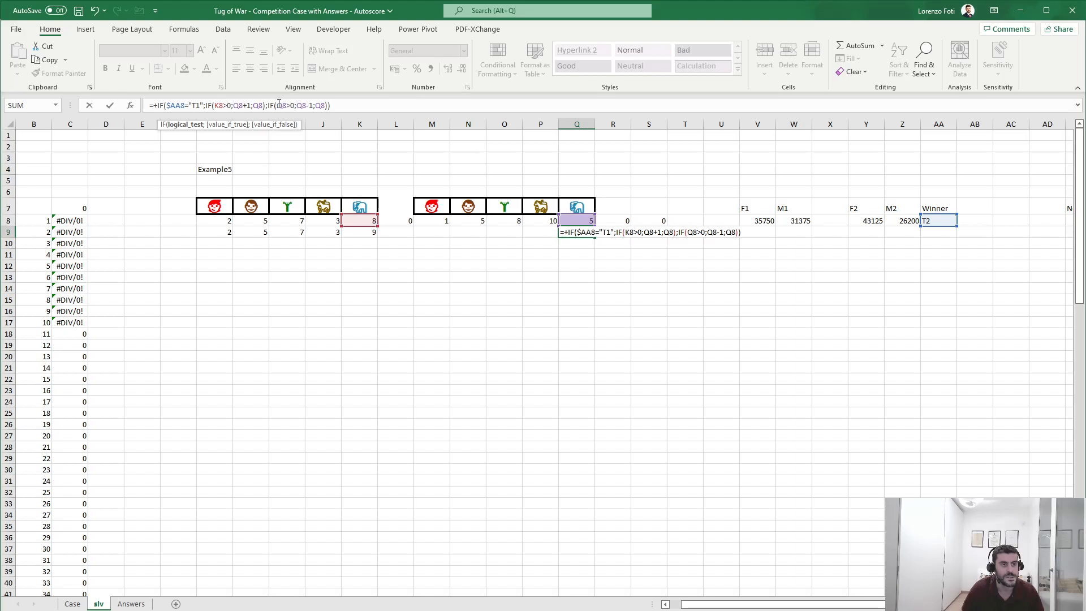
key(Return)
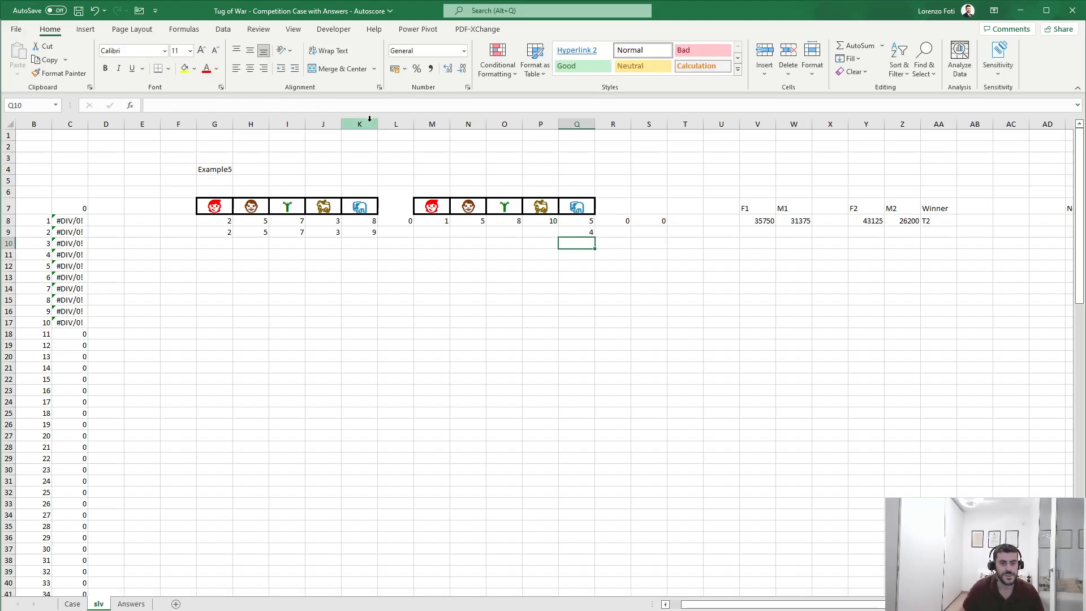
Step: Copy the J9 formula into P9 for the second team
key(Up)
key(Left)
key(Left)
key(Left)
key(Left)
key(Left)
key(Left)
key(Left)
key(ctrl+c)
key(Right)
key(Right)
key(Right)
key(Right)
key(Right)
key(Right)
key(ctrl+v)
Step: Change the Winner test in P9 to "T1" and the opposing player reference to J8>0
key(F2)
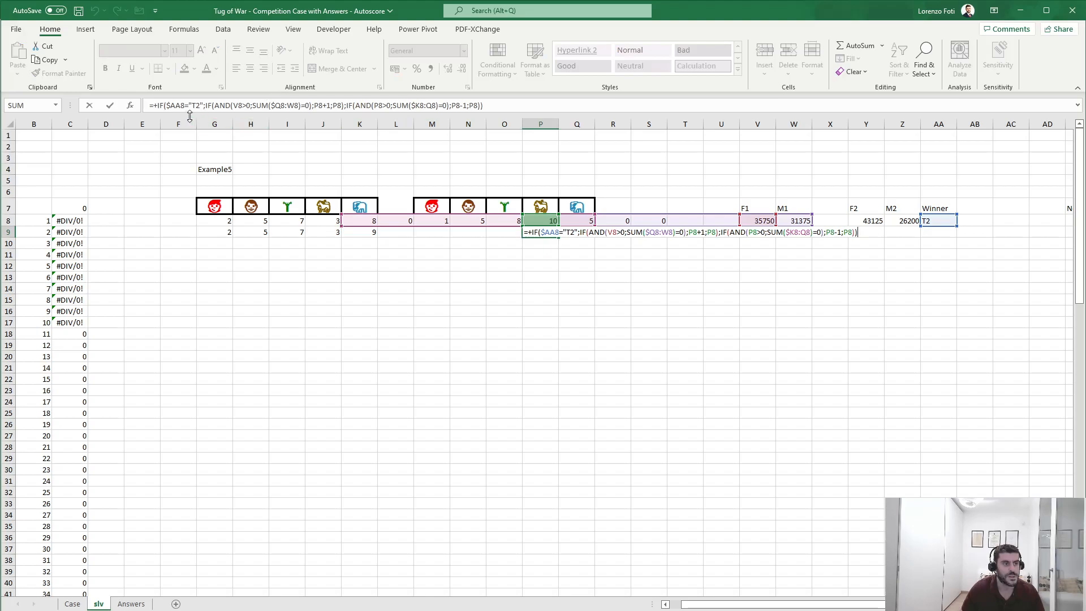
click(200, 105)
key(BackSpace)
text(1)
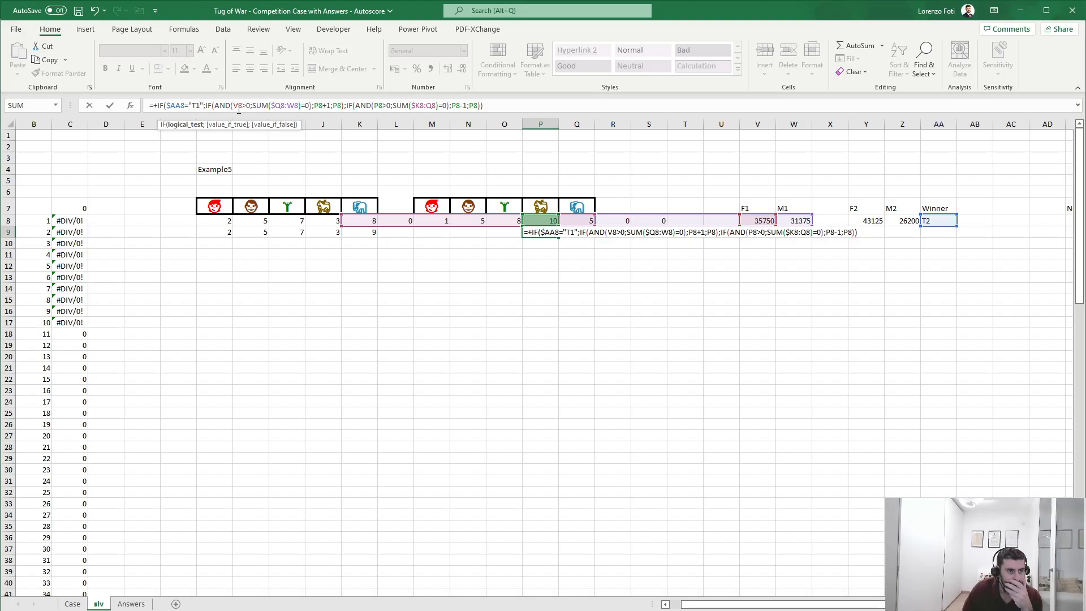
double_click(239, 108)
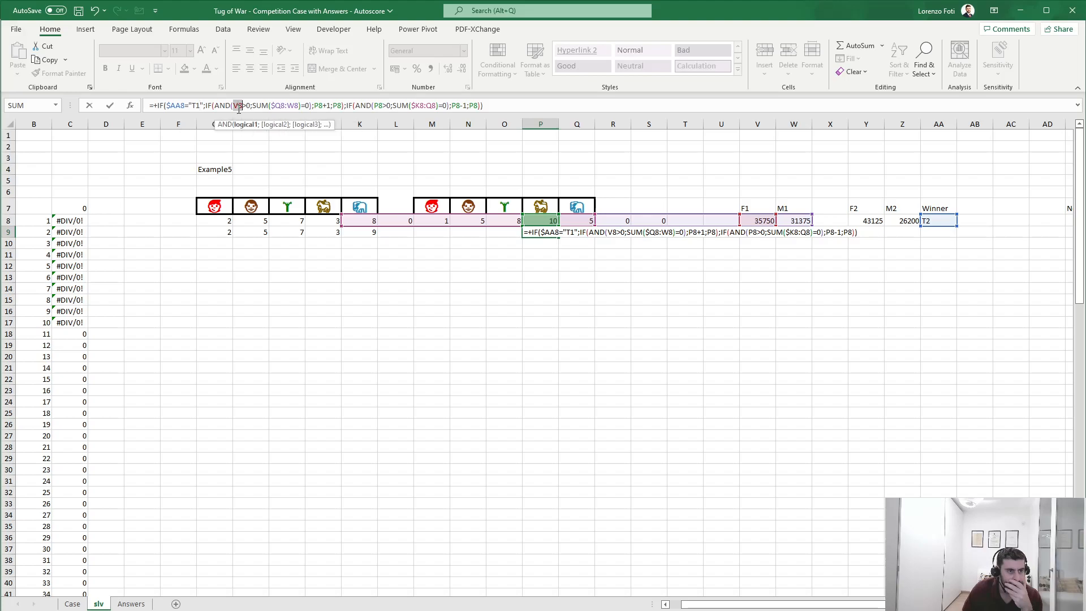
click(326, 218)
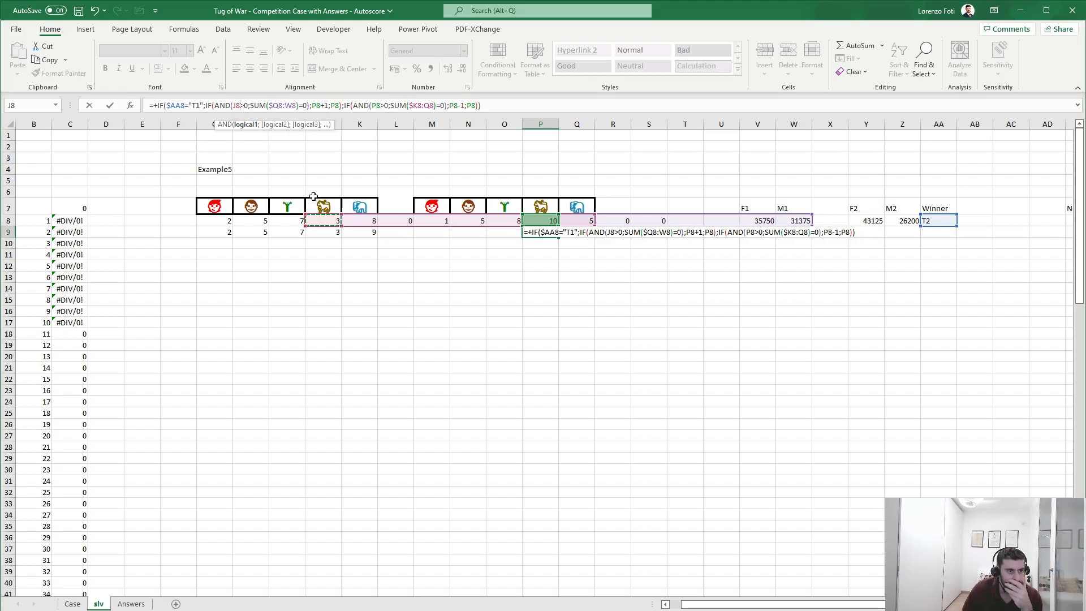
Step: Set the SUM ranges in P9 to $K8:K8 for the gain test and $Q8:Q8 for the loss test
drag(270, 105, 298, 105)
key(BackSpace)
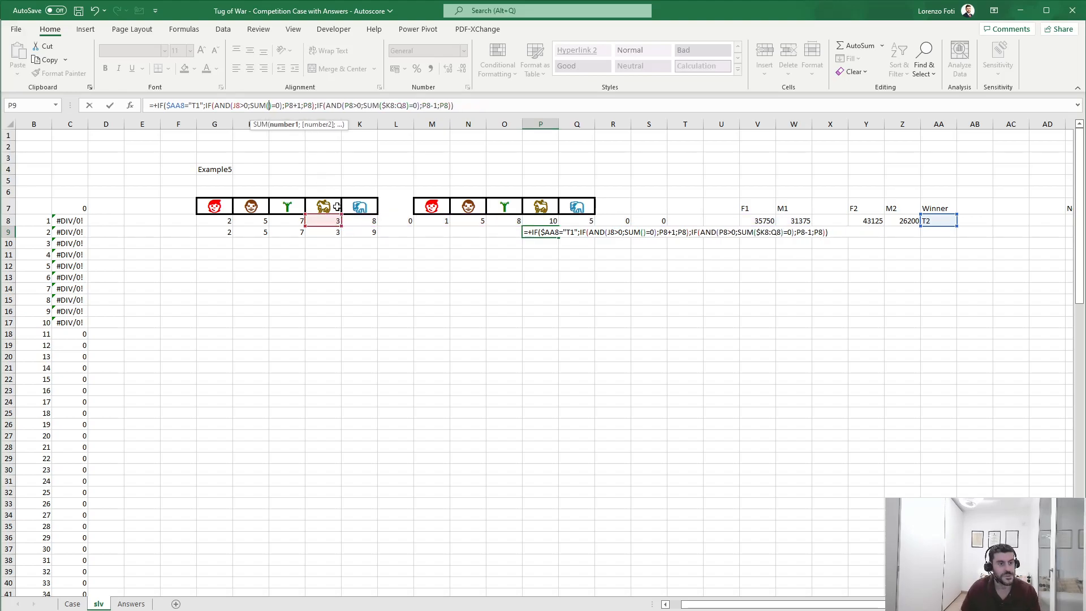
click(365, 220)
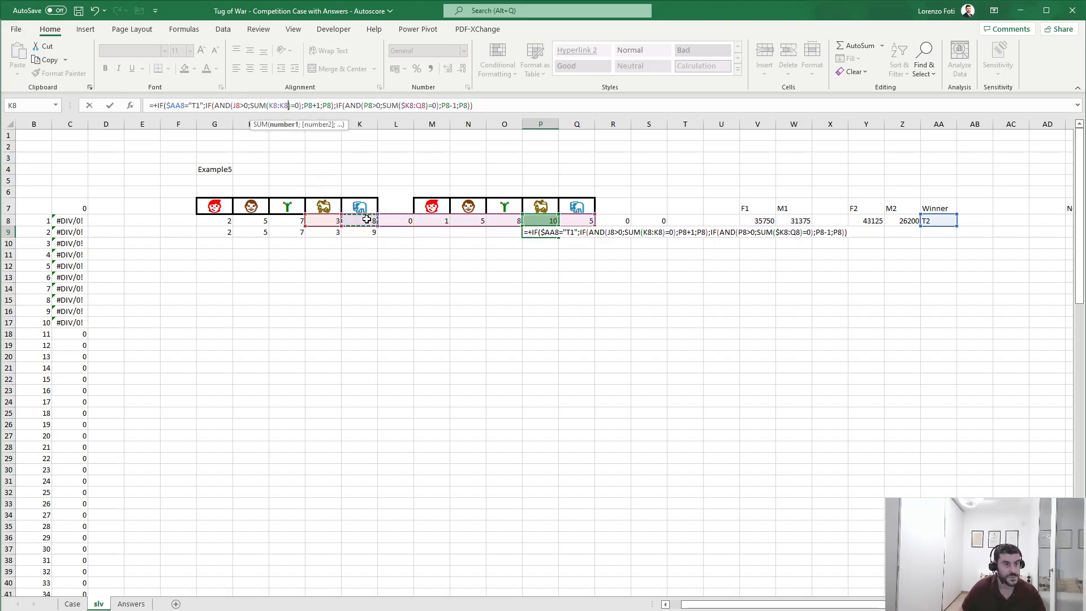
drag(289, 106, 271, 106)
click(272, 105)
text($)
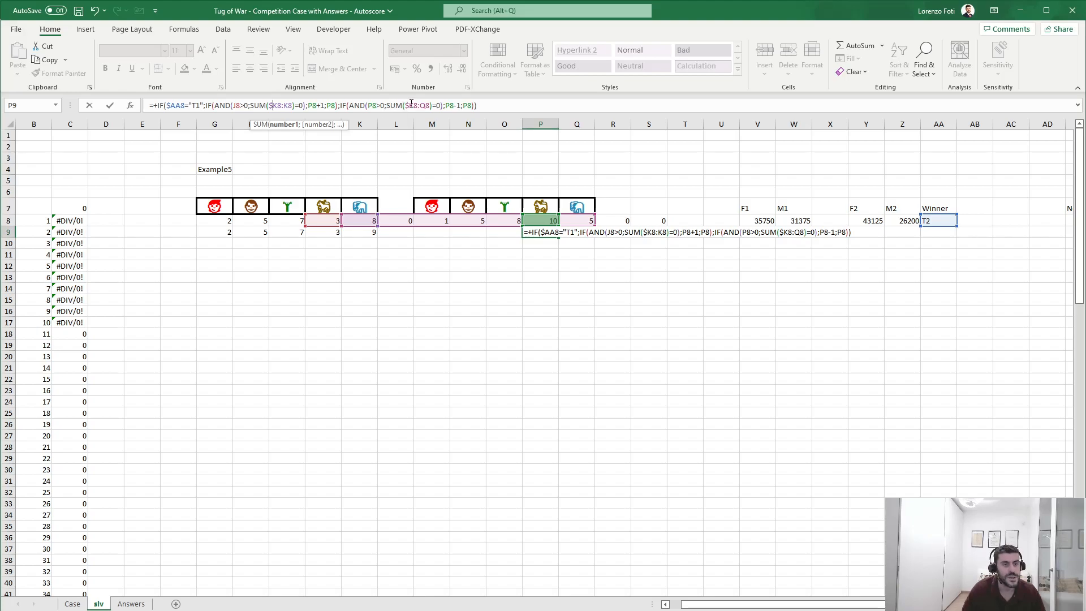
drag(410, 107, 414, 108)
text(Q)
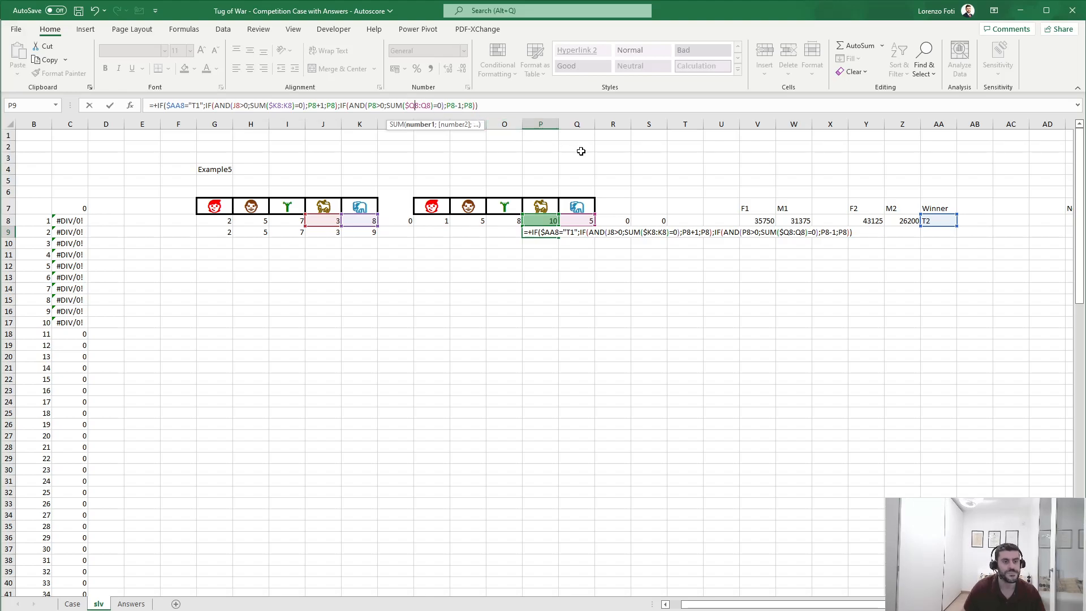
key(Return)
Step: Copy the P9 formula into M9:O9
key(Up)
key(ctrl+c)
key(Left)
key(shift+Left)
key(shift+Left)
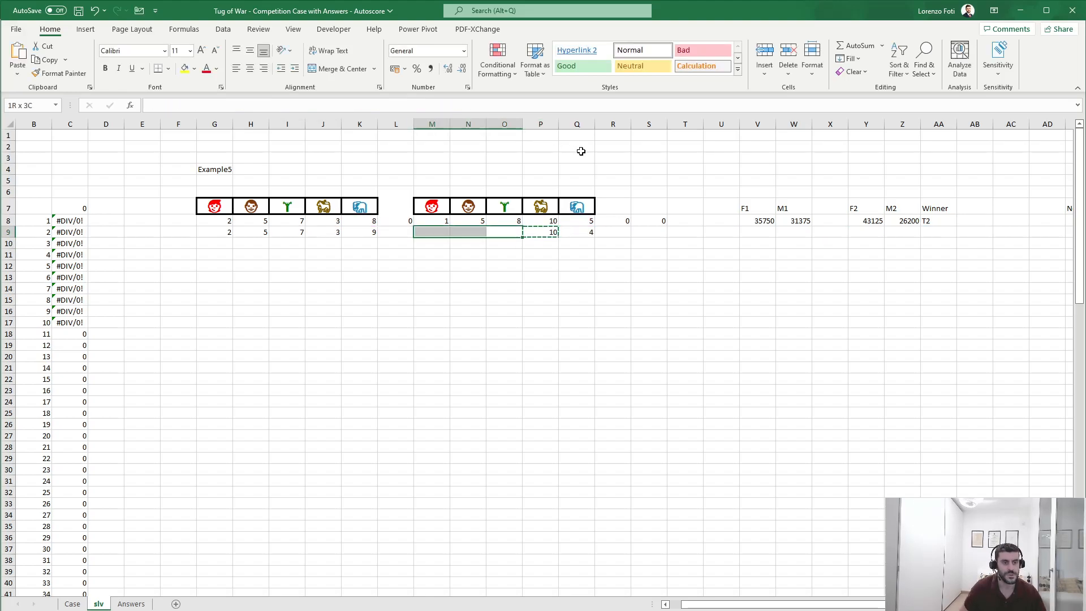
key(Return)
Step: Copy both teams' transfer formulas in G9:Q9 down into rows 10 to 14
key(Left)
key(Left)
key(Left)
key(Left)
key(Left)
key(Left)
key(shift+Right)
key(shift+Right)
key(shift+Right)
key(shift+Right)
key(shift+Right)
key(shift+Right)
key(shift+Right)
key(shift+Right)
key(shift+Right)
key(shift+Right)
key(ctrl+c)
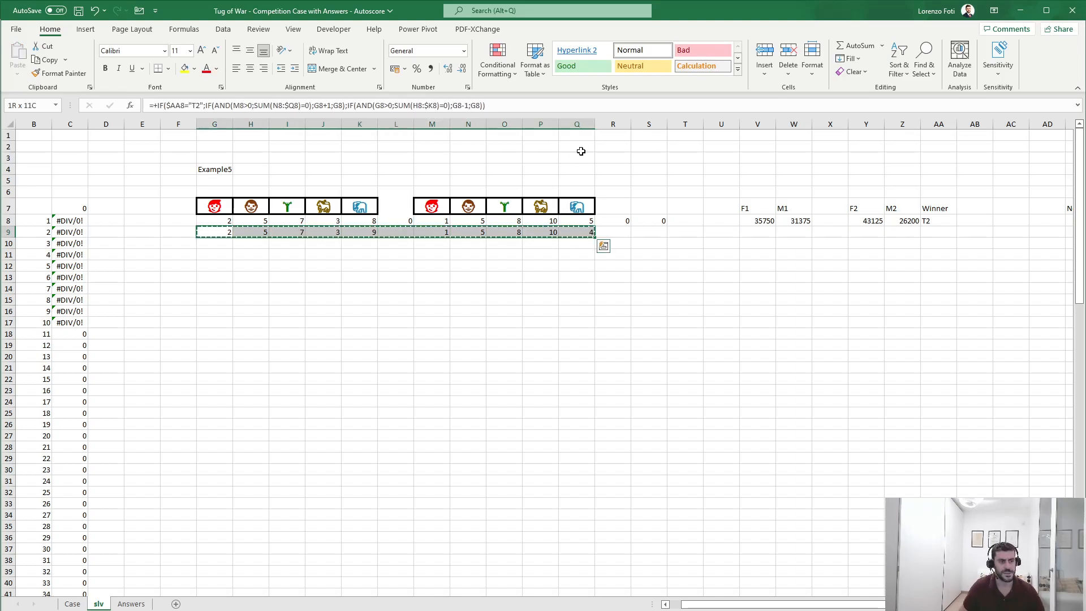
key(Down)
key(shift+Down)
key(shift+Down)
key(shift+Down)
key(shift+Down)
key(shift+Right)
key(shift+Right)
key(shift+Right)
key(shift+Right)
key(shift+Right)
key(shift+Right)
key(shift+Right)
key(shift+Right)
key(shift+Right)
key(shift+Right)
key(ctrl+v)
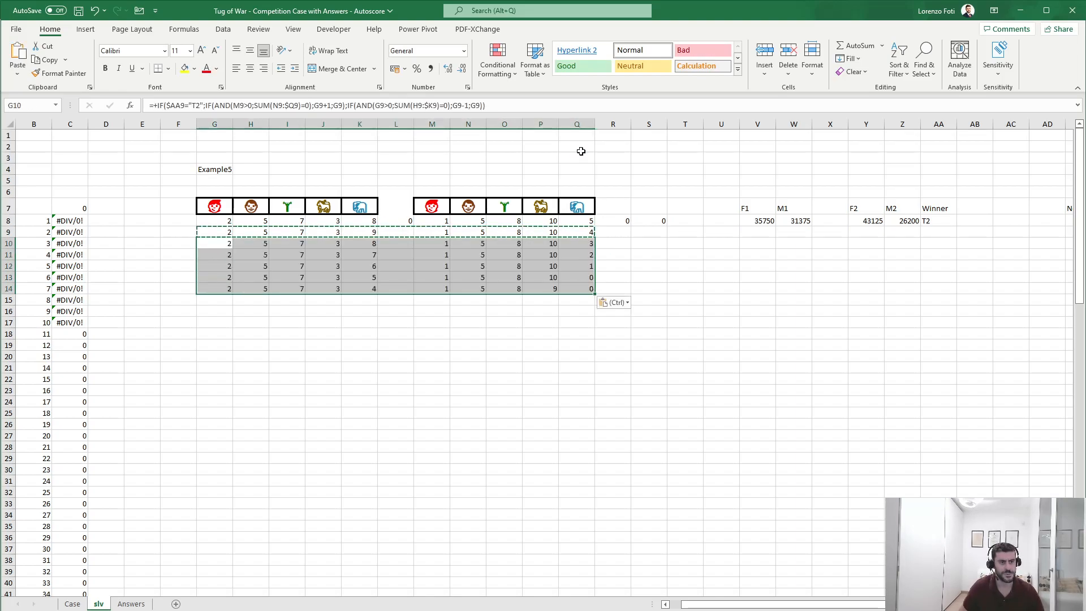
Step: Copy the F1, M1, F2, M2 and Winner formulas from V8:AA8 into rows 9 to 14
key(Escape)
key(Right)
key(Right)
key(Right)
key(Right)
key(Right)
key(Right)
key(Right)
key(Right)
key(Right)
key(Right)
key(Right)
key(Right)
key(Right)
key(Right)
key(Right)
key(Right)
key(Right)
key(Right)
key(Right)
key(Up)
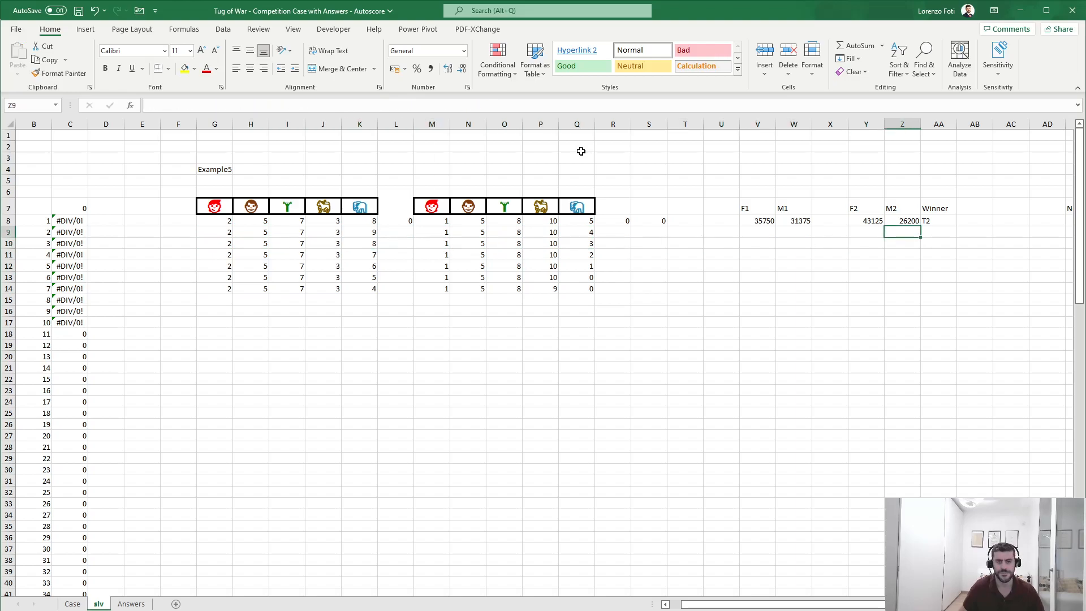
key(Left)
key(Left)
key(Left)
key(Left)
key(Up)
key(shift+Right)
key(shift+Right)
key(shift+Right)
key(shift+Right)
key(shift+Right)
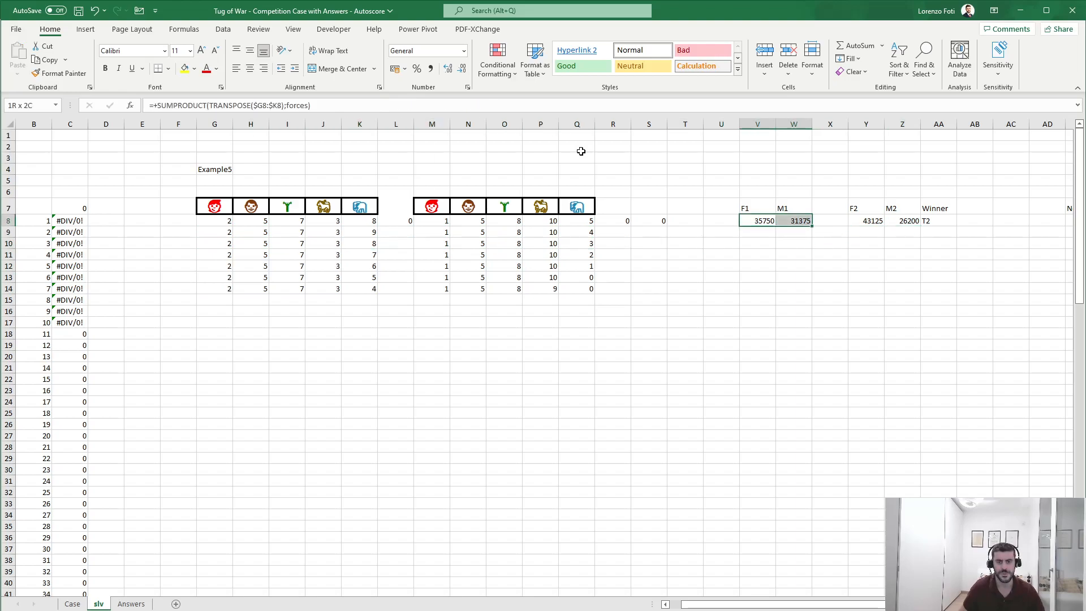
key(ctrl+c)
key(Down)
key(shift+Down)
key(shift+Down)
key(shift+Down)
key(shift+Down)
key(shift+Down)
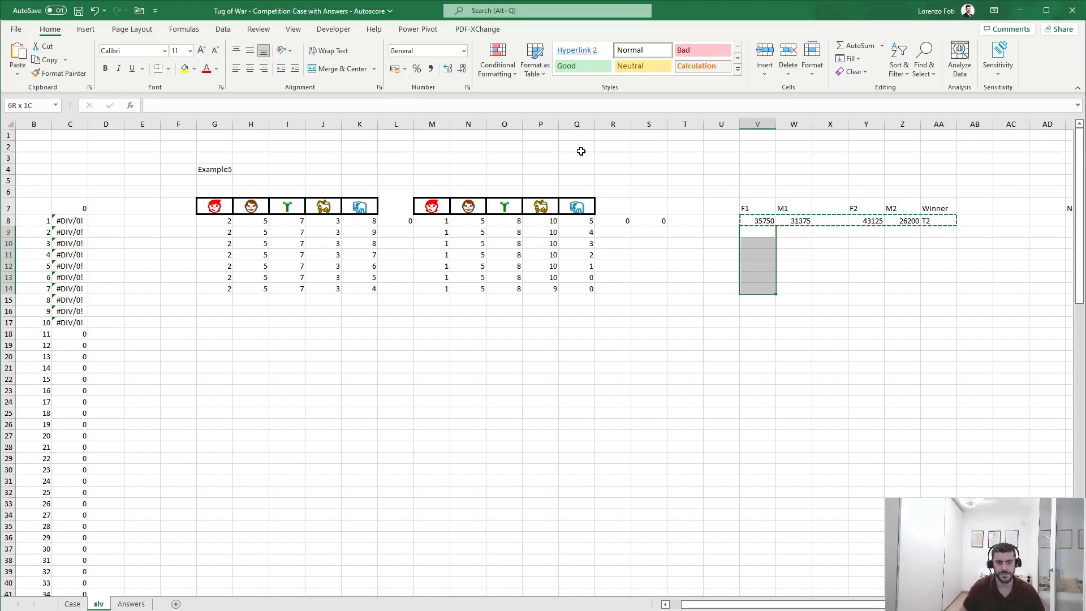
key(shift+Right)
key(shift+Right)
key(shift+Right)
key(shift+Right)
key(shift+Right)
key(ctrl+v)
key(Escape)
key(Down)
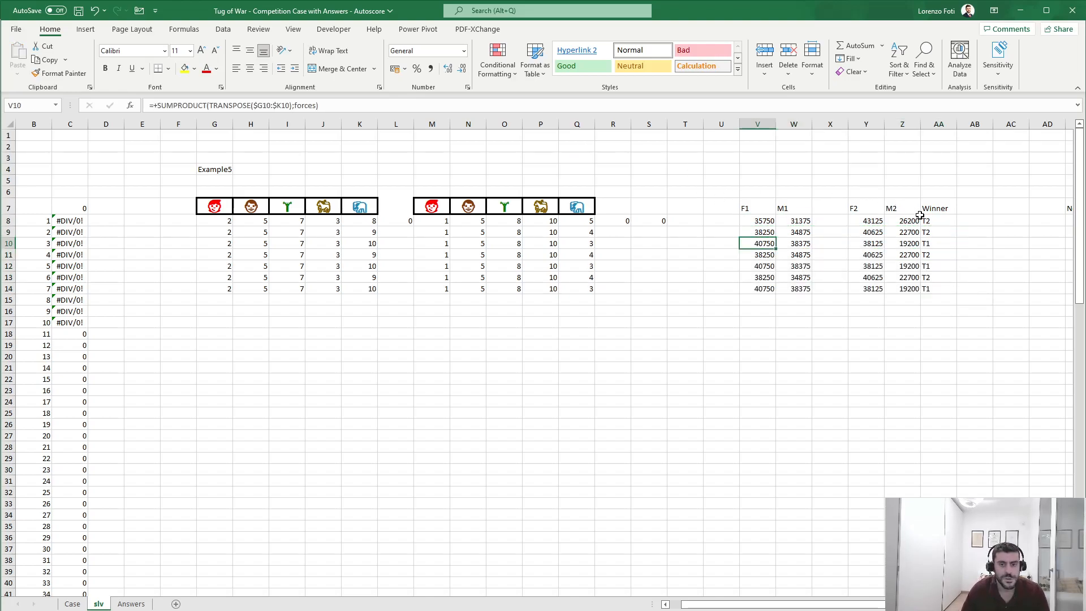
Step: Check the Winner formula in AA8 and both teams' elephant transfer formulas in rows 9 and 10
click(937, 221)
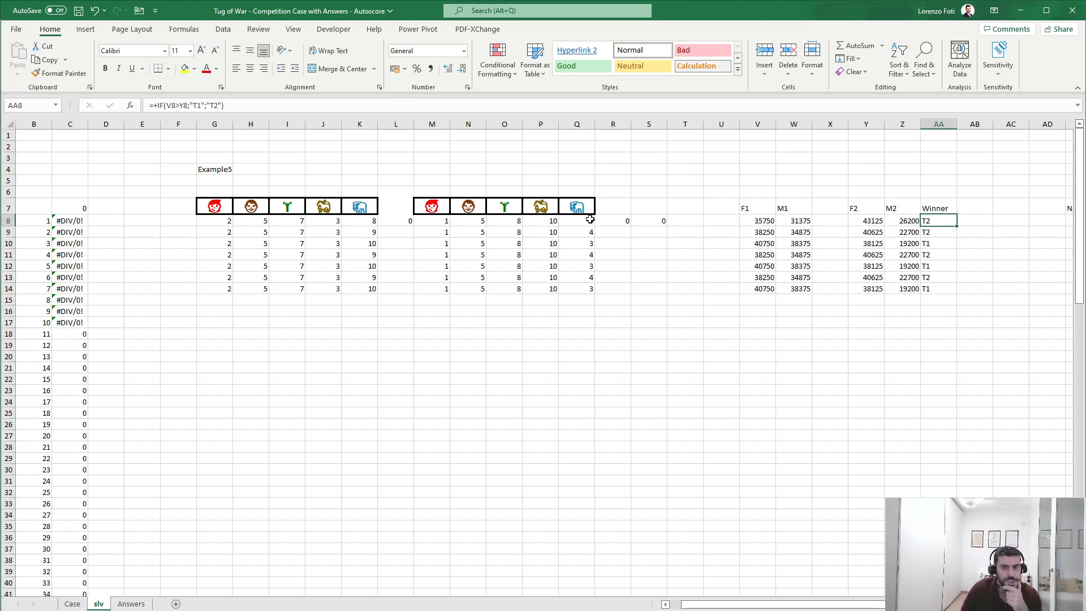
click(373, 233)
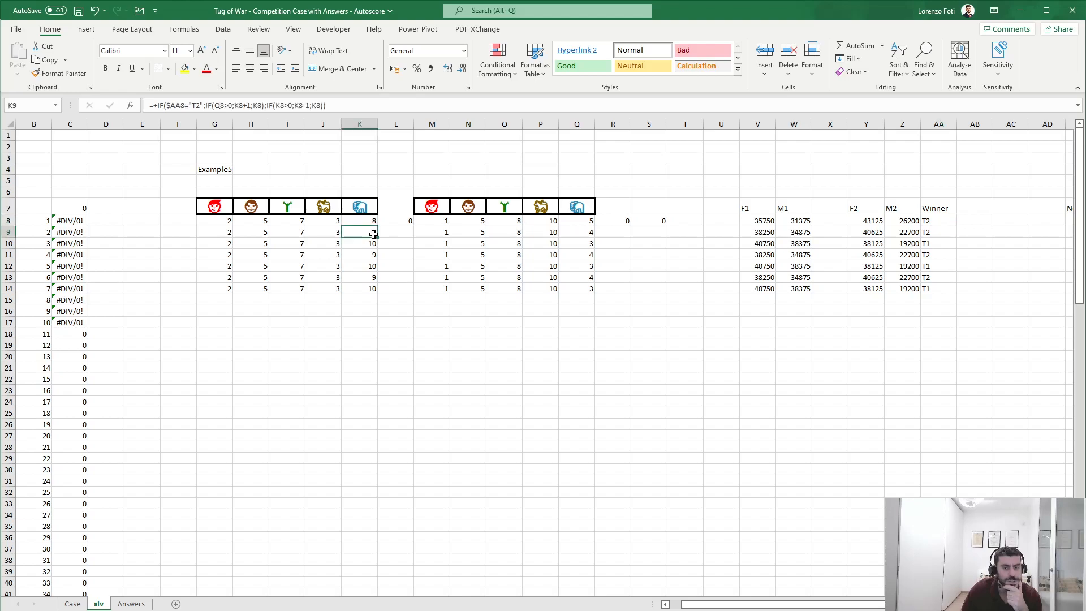
click(592, 231)
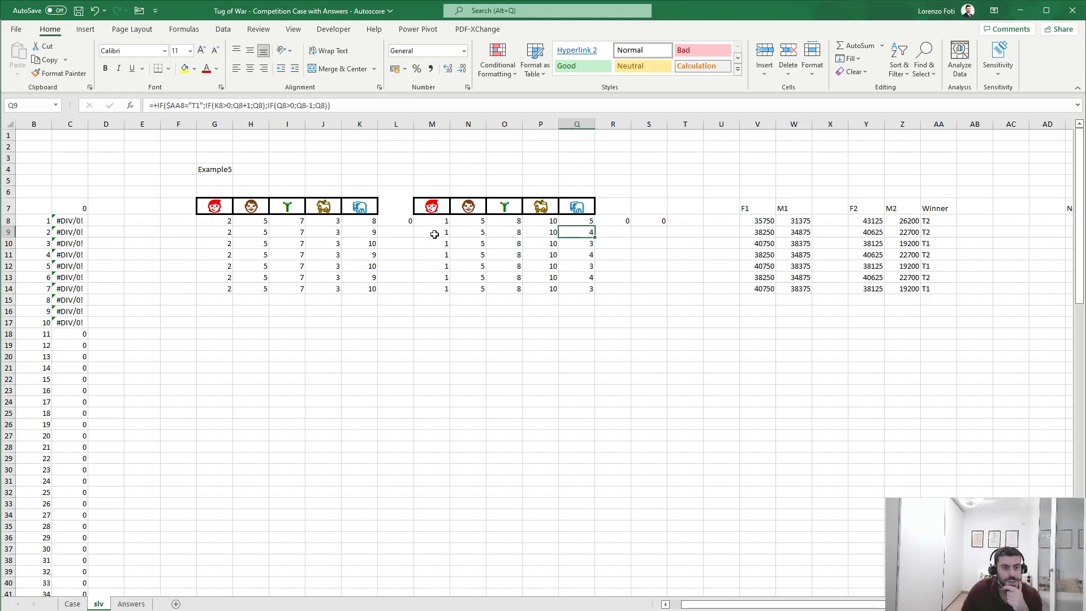
click(362, 245)
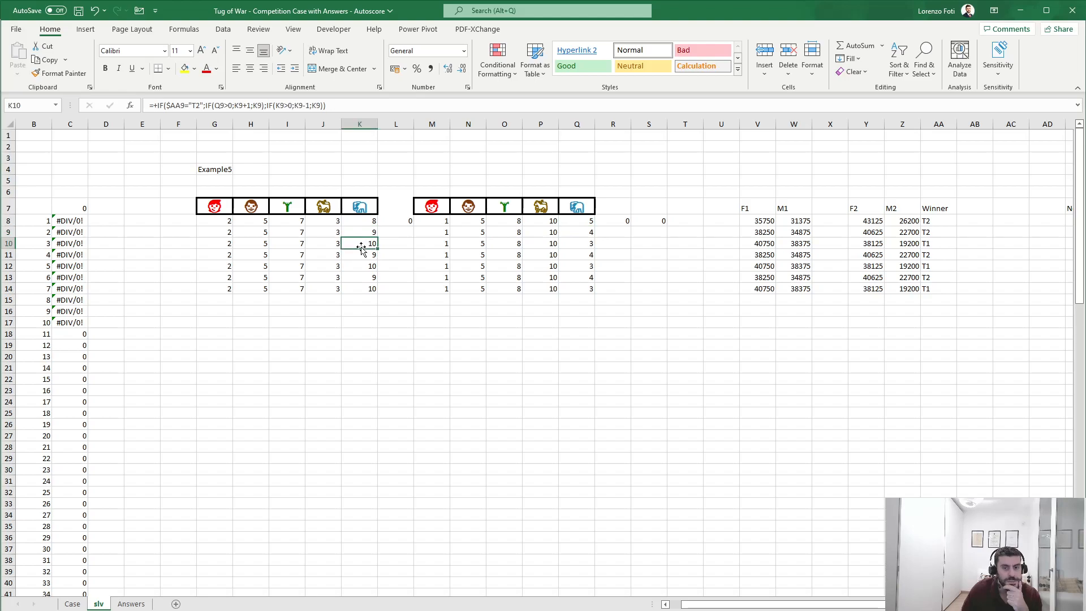
click(588, 242)
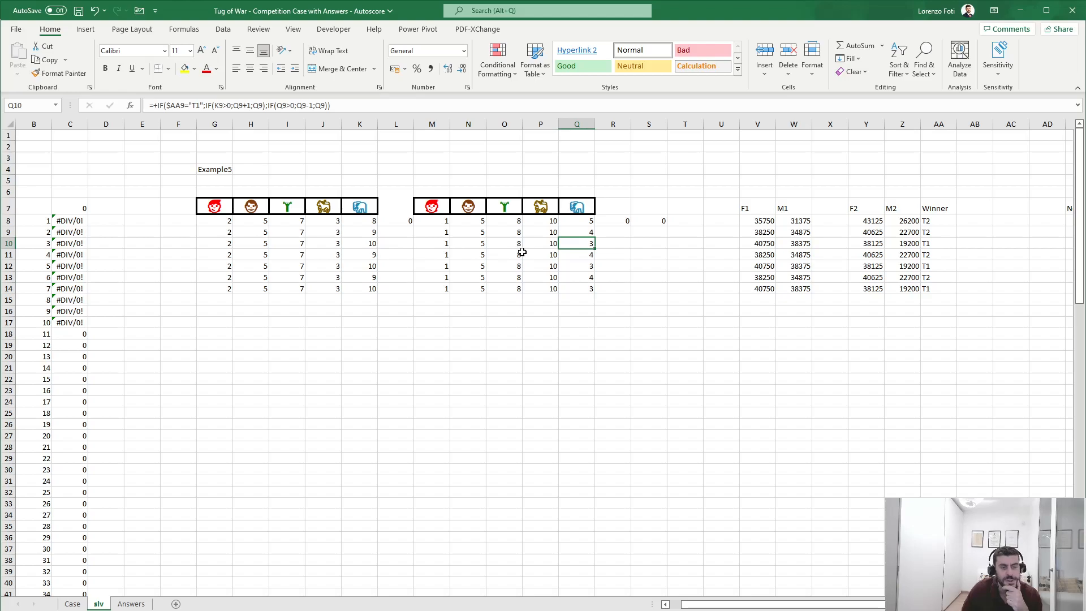
Step: Enter 0 in AB8 as the first round's flag beside the Winner column
click(983, 222)
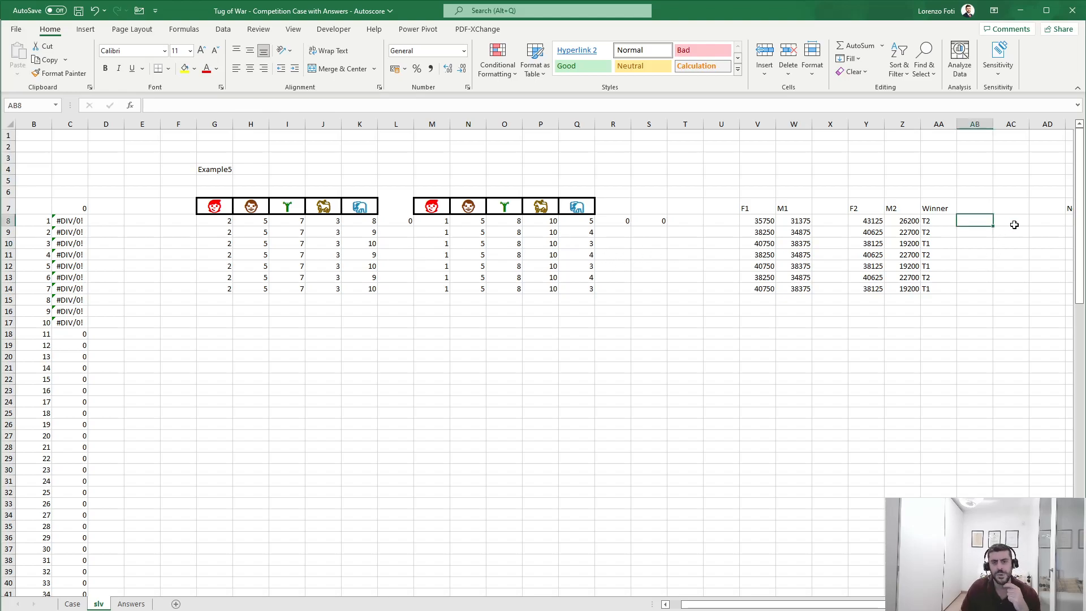
text(+)
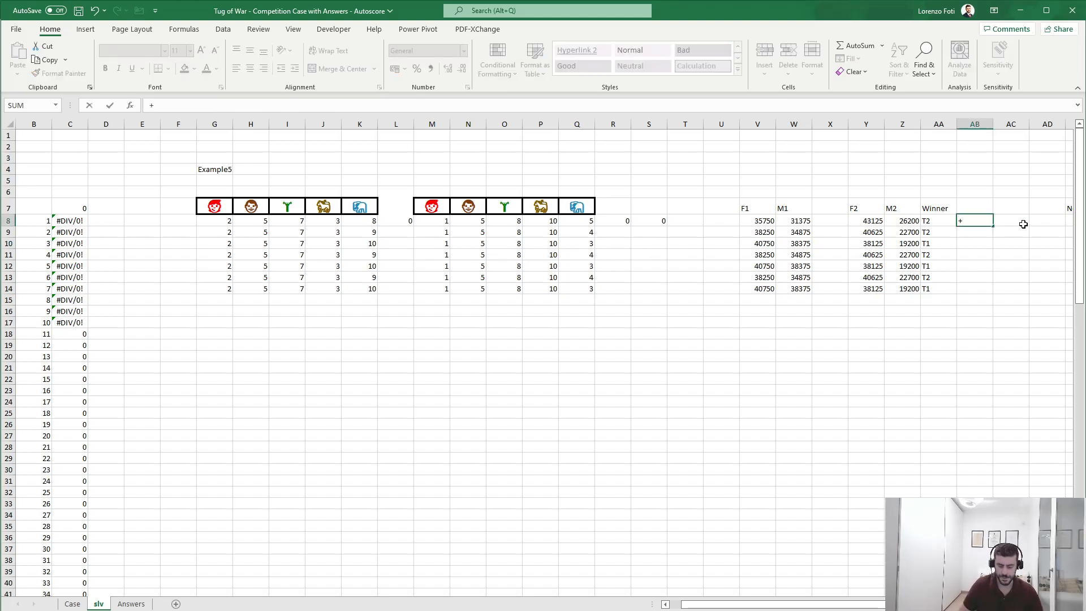
key(Escape)
text(1)
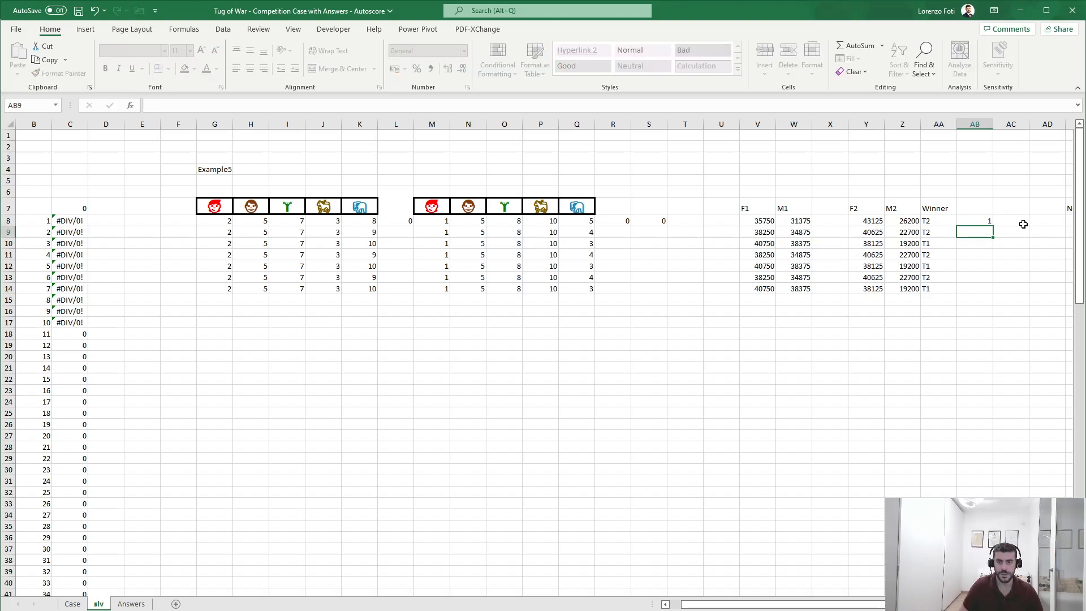
key(ctrl+Return)
Step: Enter the winner-change flag formula IF(AA9<>AA8;1;0) in AB9
key(Down)
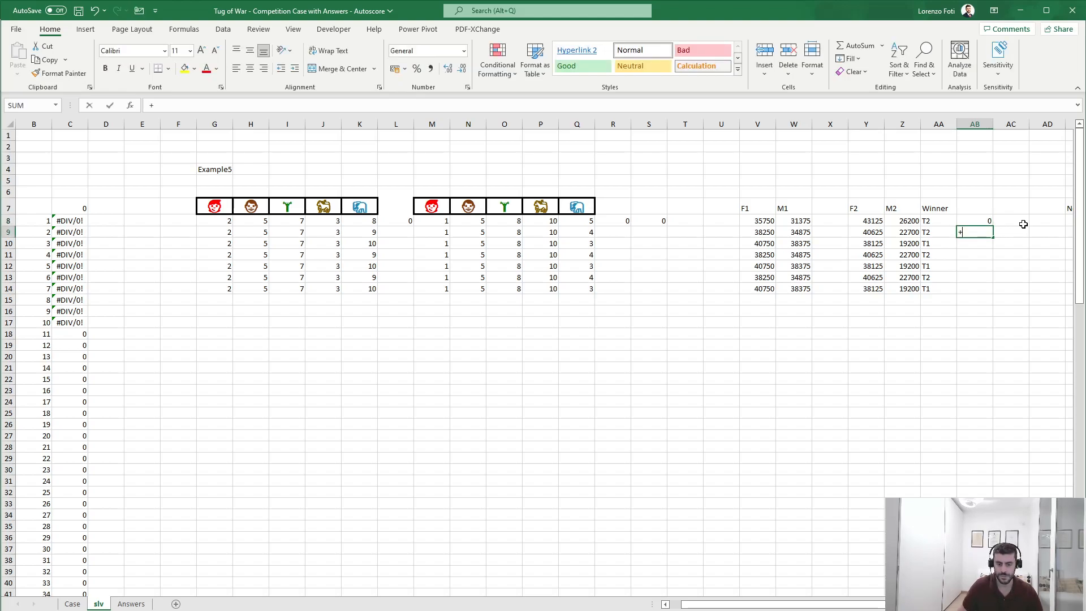
text(+if()
key(Left)
text(<)
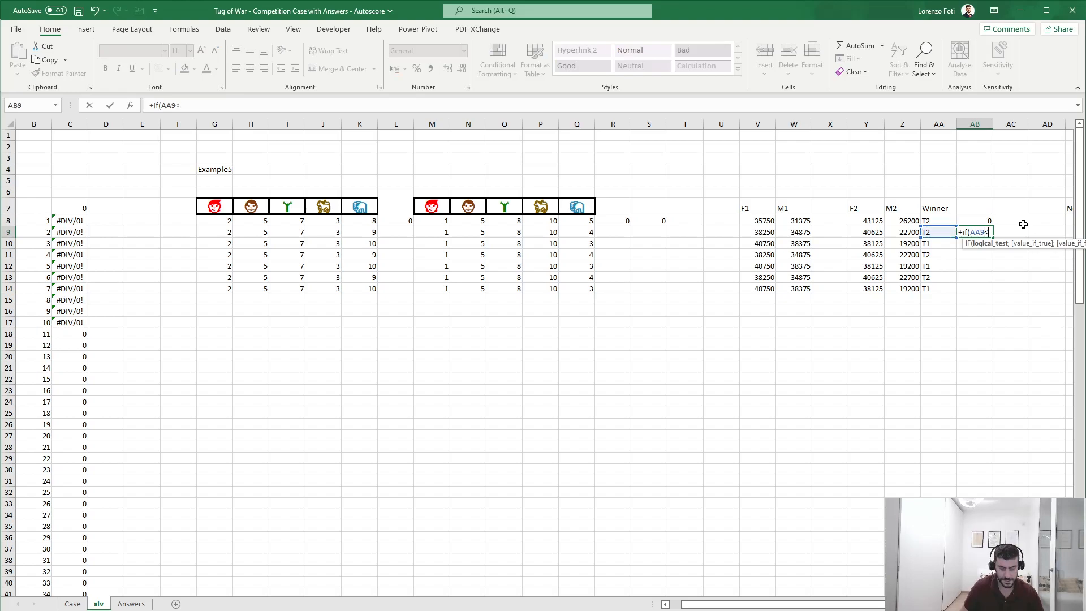
text(>)
key(Left)
key(Up)
text(;1;0))
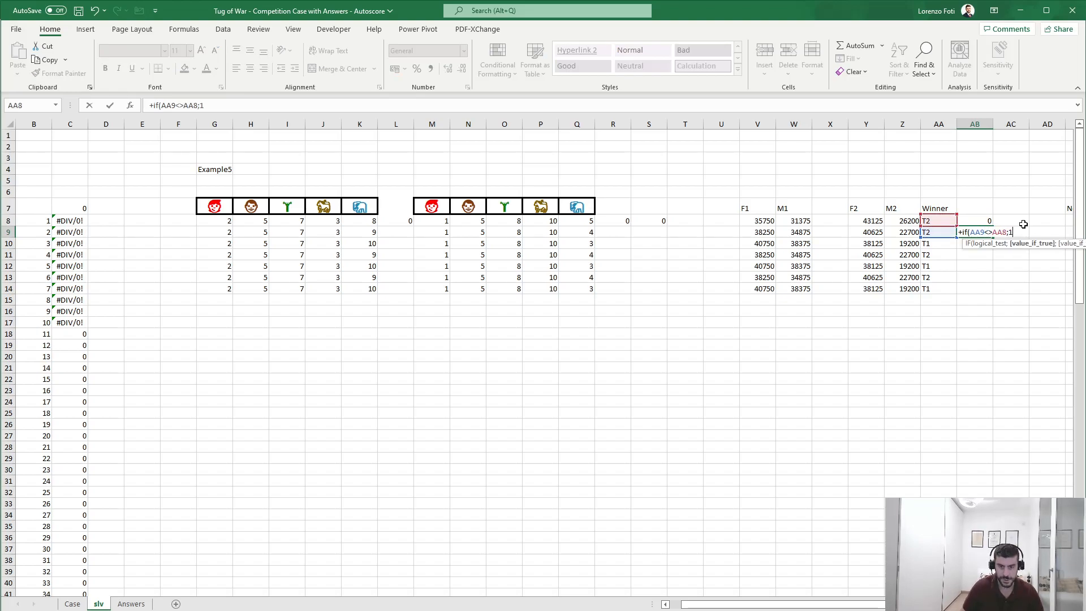
key(ctrl+Return)
Step: Copy the winner-change flag from AB9 down to AB14
key(ctrl+c)
key(Left)
key(ctrl+Down)
key(Right)
key(ctrl+shift+Up)
key(Return)
Step: Enter MATCH(1;AB8:AB14;0) in AB5 to find the first round in which the winner changes
key(ctrl+Up)
key(ctrl+Up)
key(Down)
key(Down)
key(Down)
key(Down)
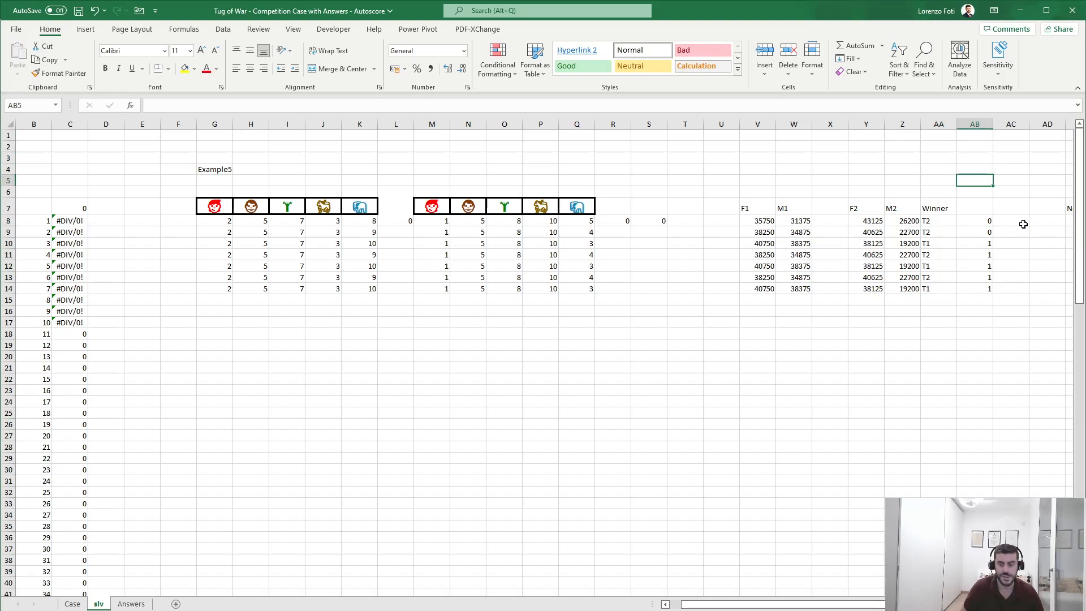
key(ctrl+Page_Up)
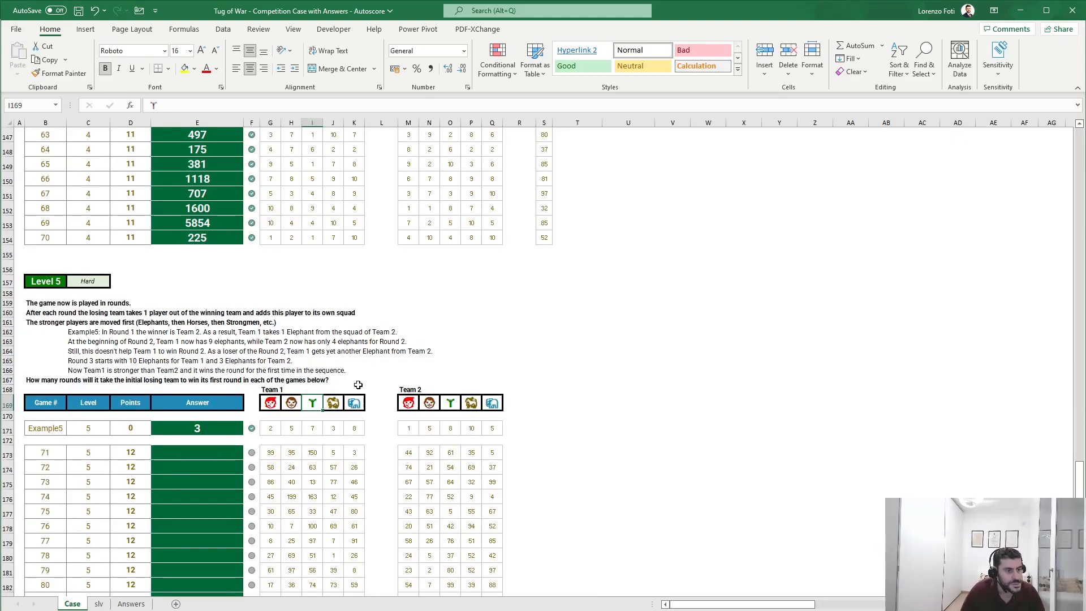
click(98, 604)
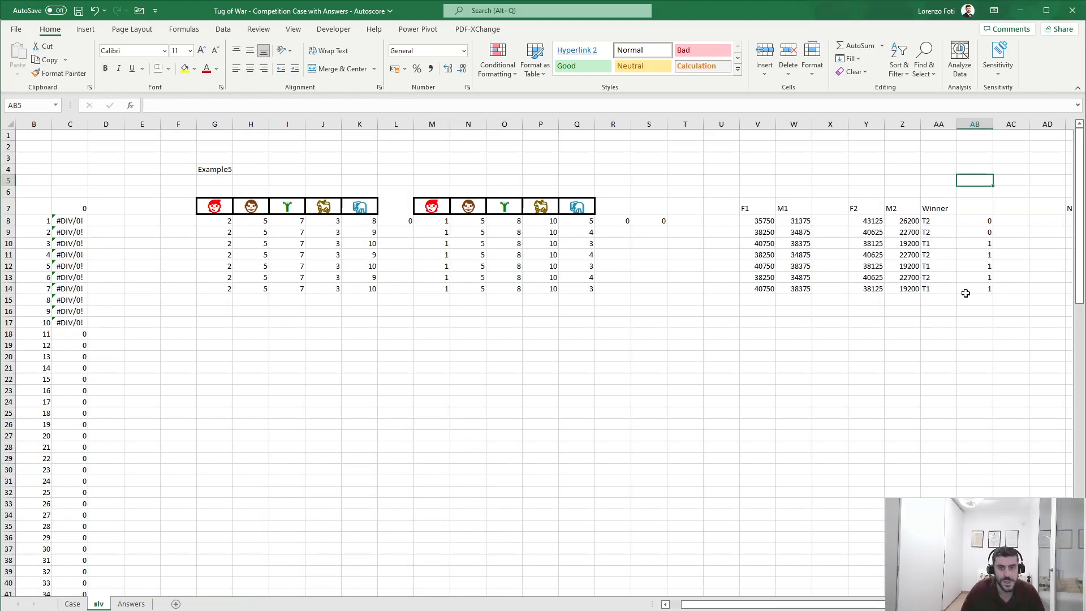
text(+mat)
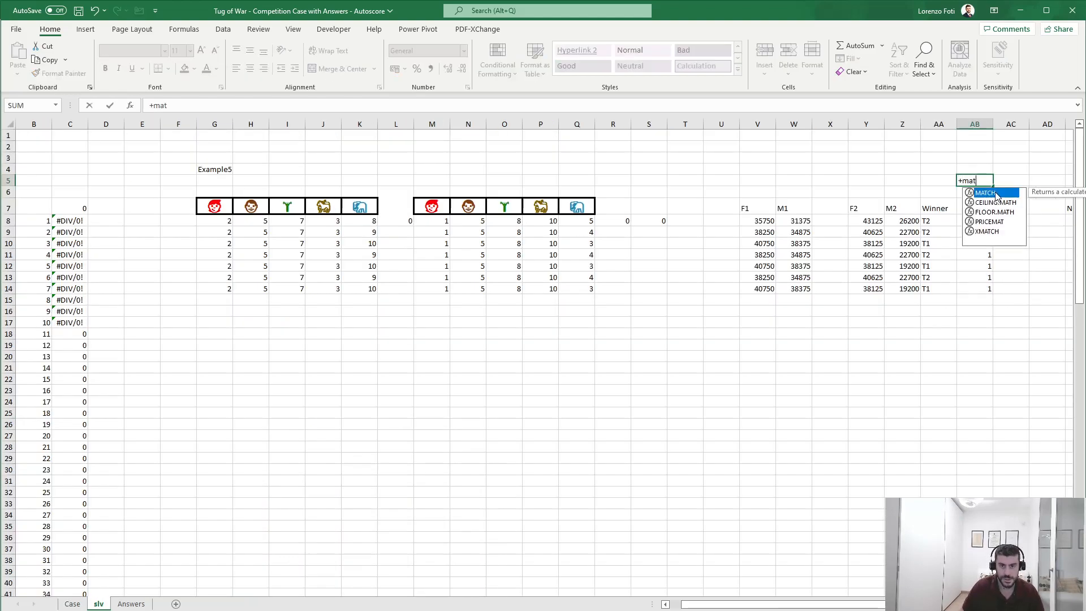
text(ch(1:)
key(Down)
key(Down)
key(Down)
key(ctrl+shift+Down)
text(;0))
key(Return)
key(Return)
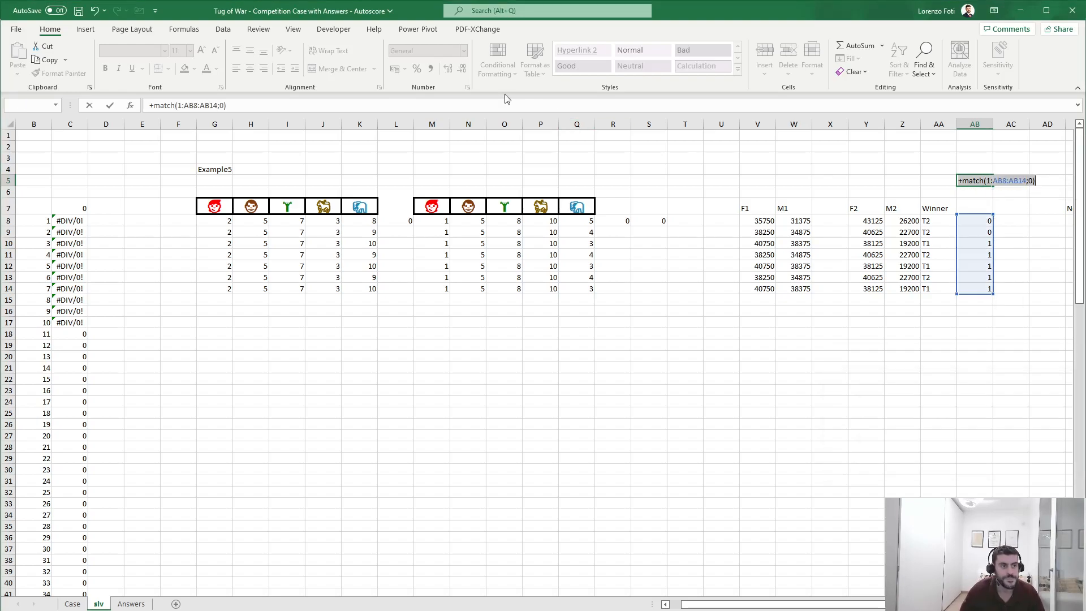
click(186, 105)
key(BackSpace)
text(;)
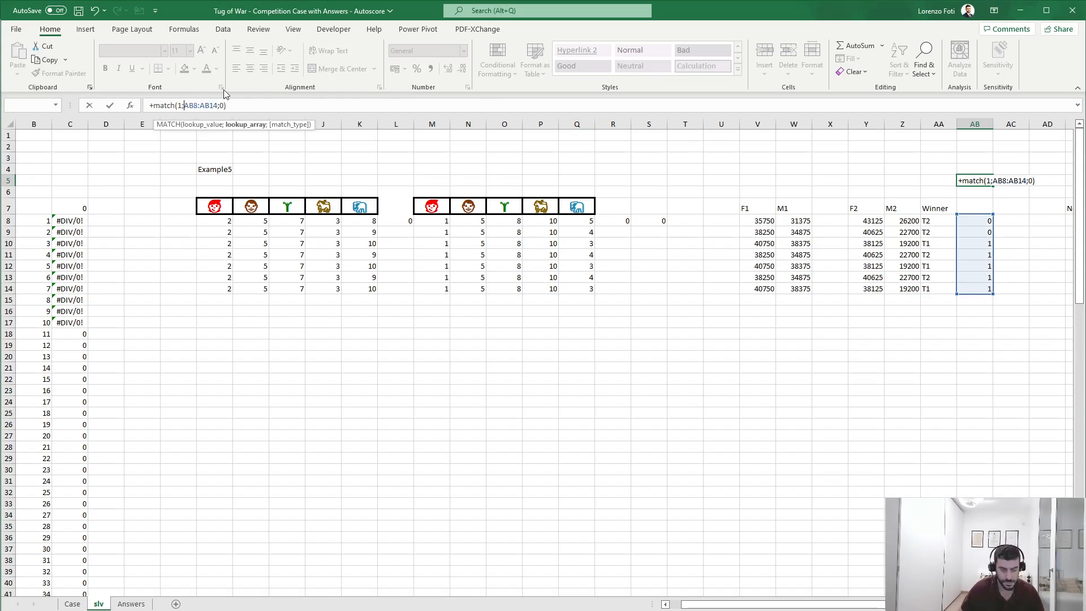
key(Return)
click(987, 181)
click(975, 170)
click(976, 179)
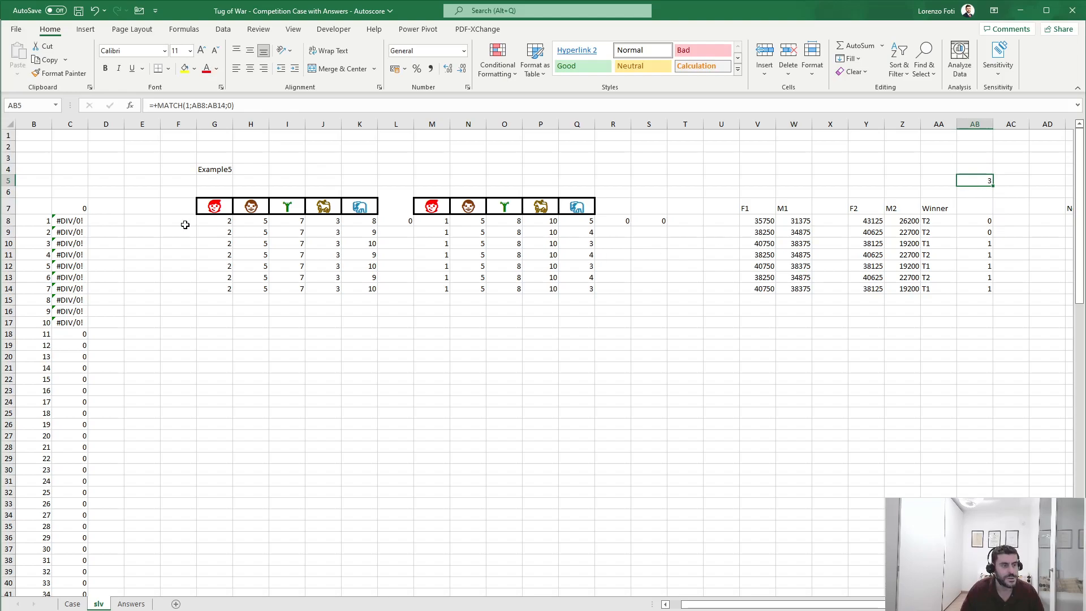
Step: Check the Level 5 game list on the Case sheet and set the slv game number in G4 to 71
click(73, 603)
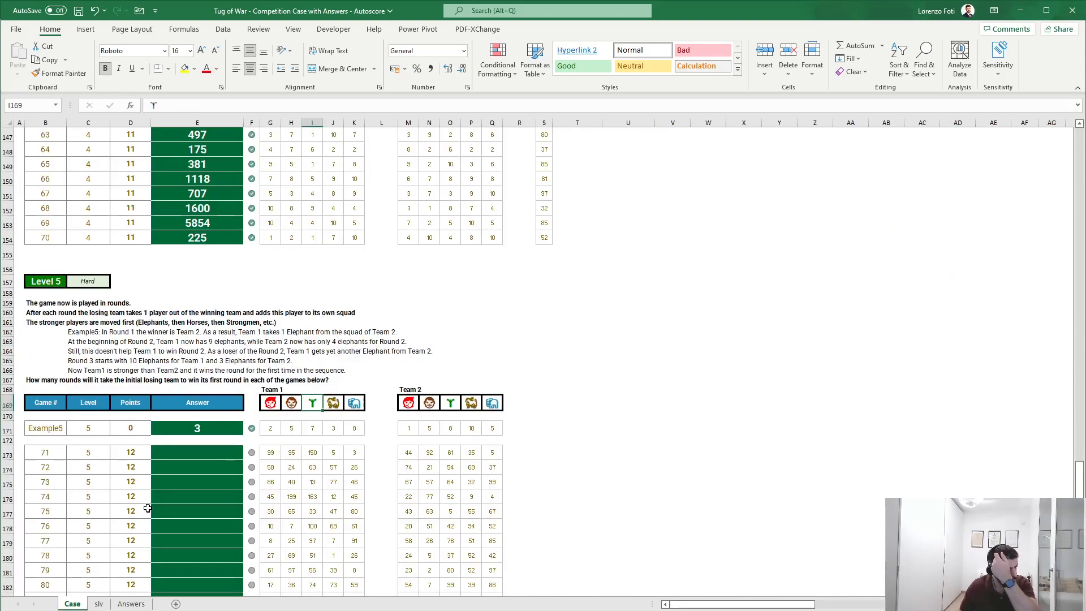
scroll(147, 508, down, 1)
click(99, 604)
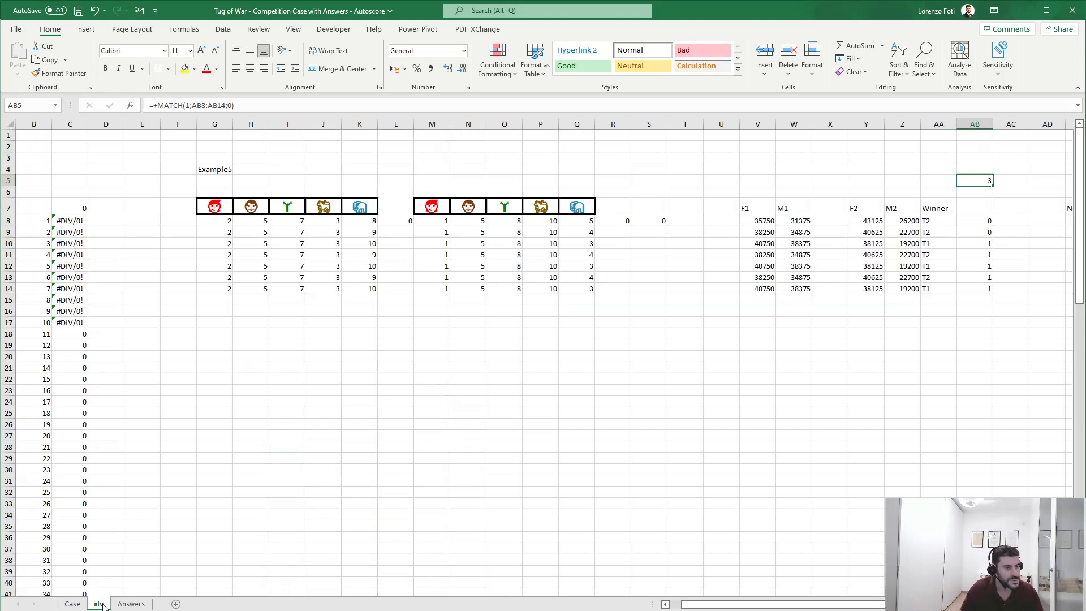
click(222, 169)
text(71+)
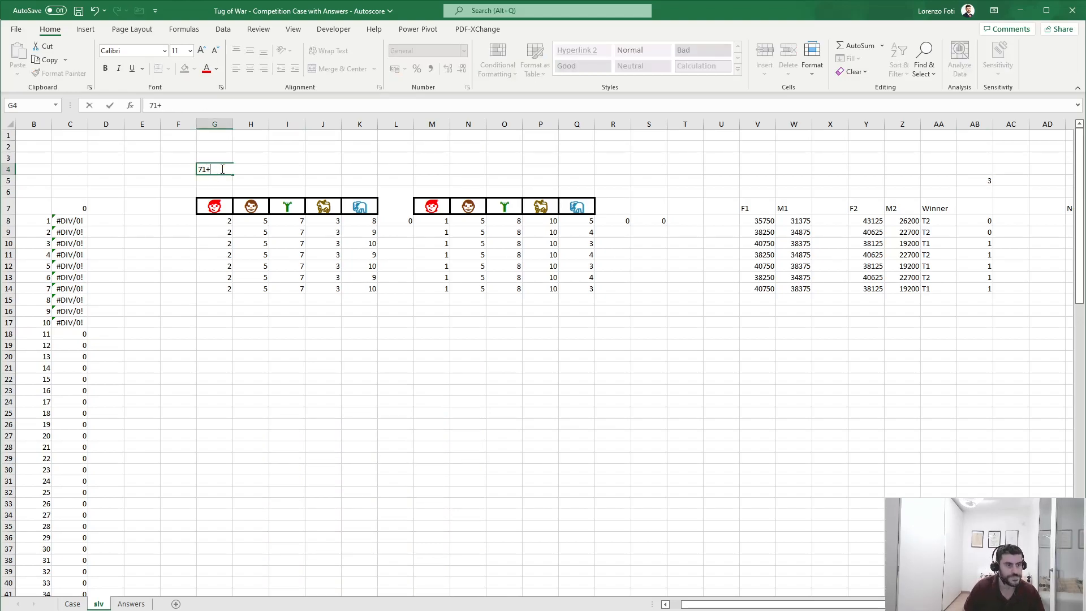
key(Return)
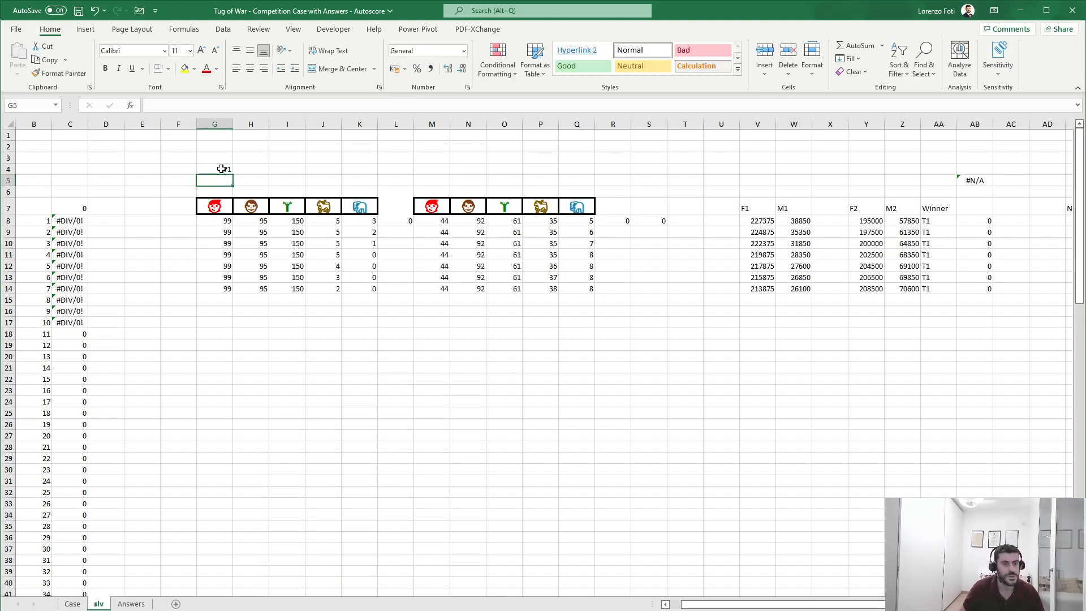
Step: Copy the round formulas in G14:AB14 down through row 40 and check the Winner column for the change
drag(221, 289, 991, 289)
key(ctrl+c)
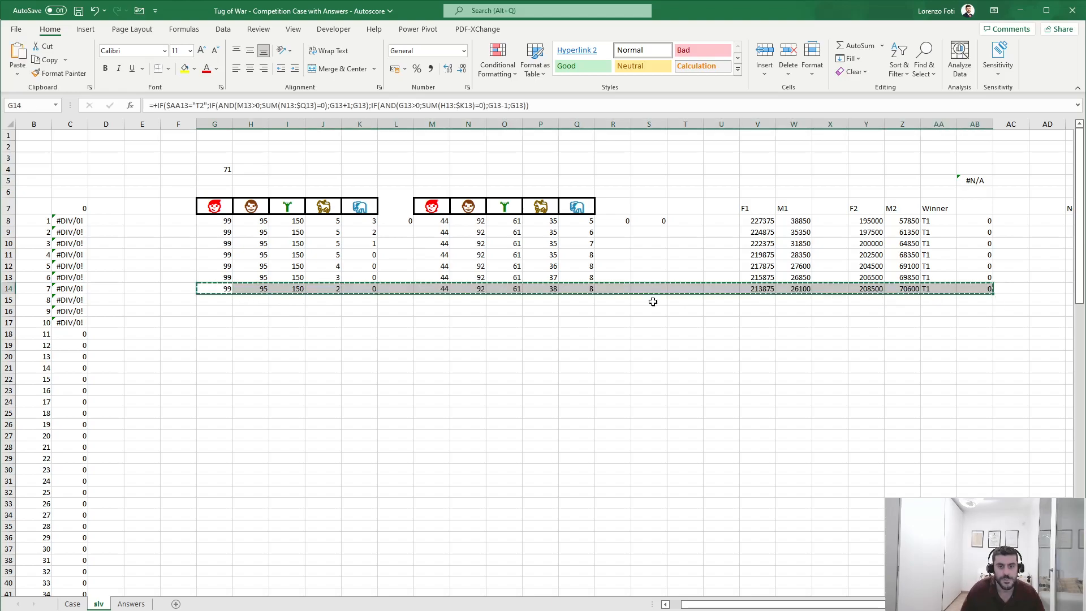
drag(214, 311, 215, 571)
drag(226, 301, 223, 582)
key(ctrl+v)
key(Escape)
click(970, 365)
click(945, 311)
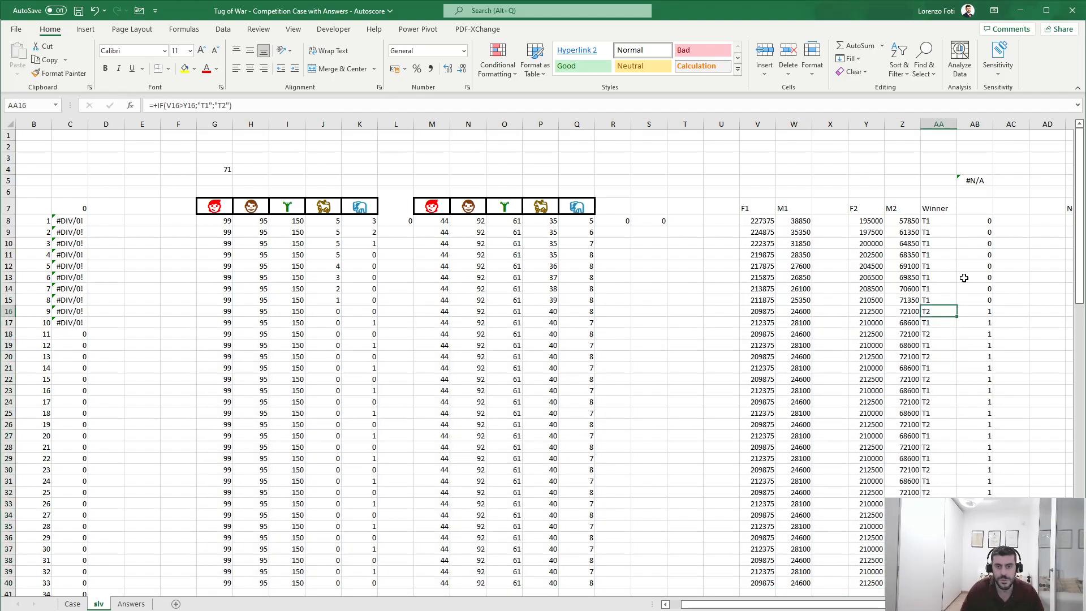
Step: Extend the MATCH lookup range in AB5 to AB8:AB251
click(977, 179)
click(395, 106)
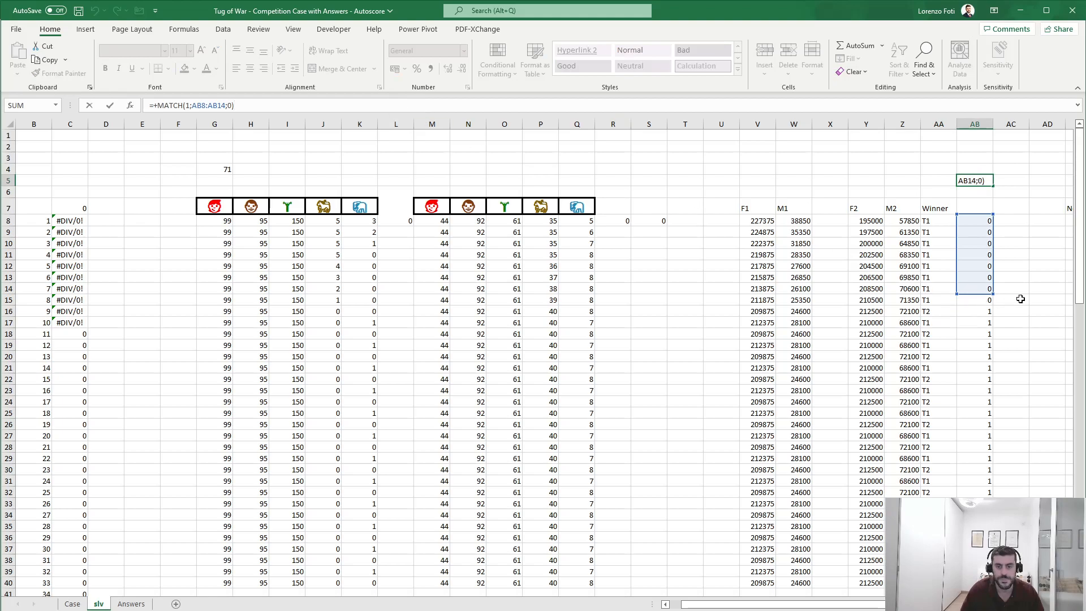
drag(992, 294, 987, 607)
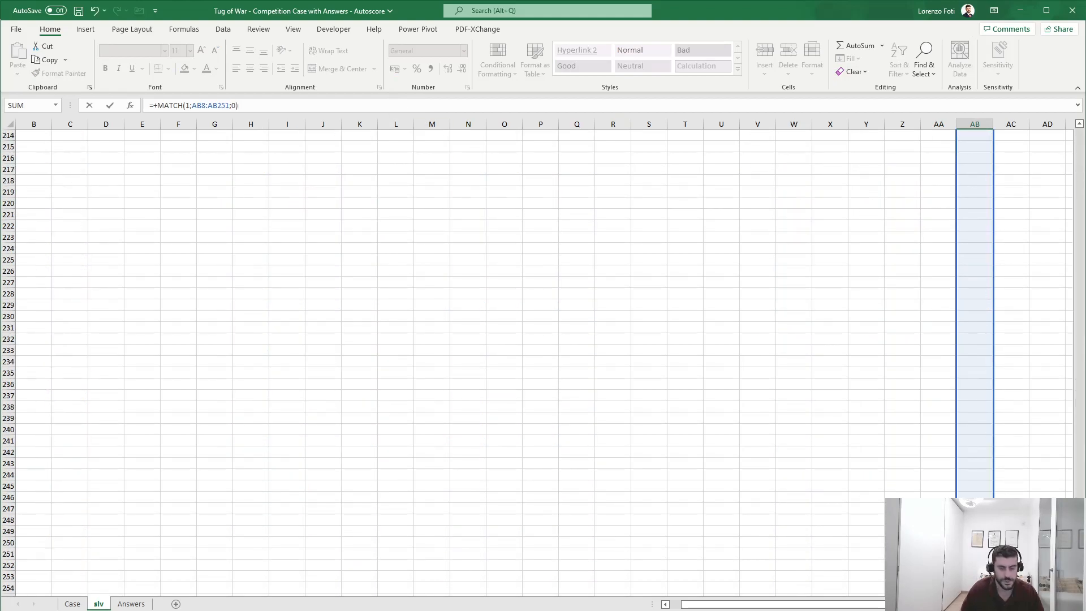
key(Return)
key(ctrl+Up)
key(ctrl+Up)
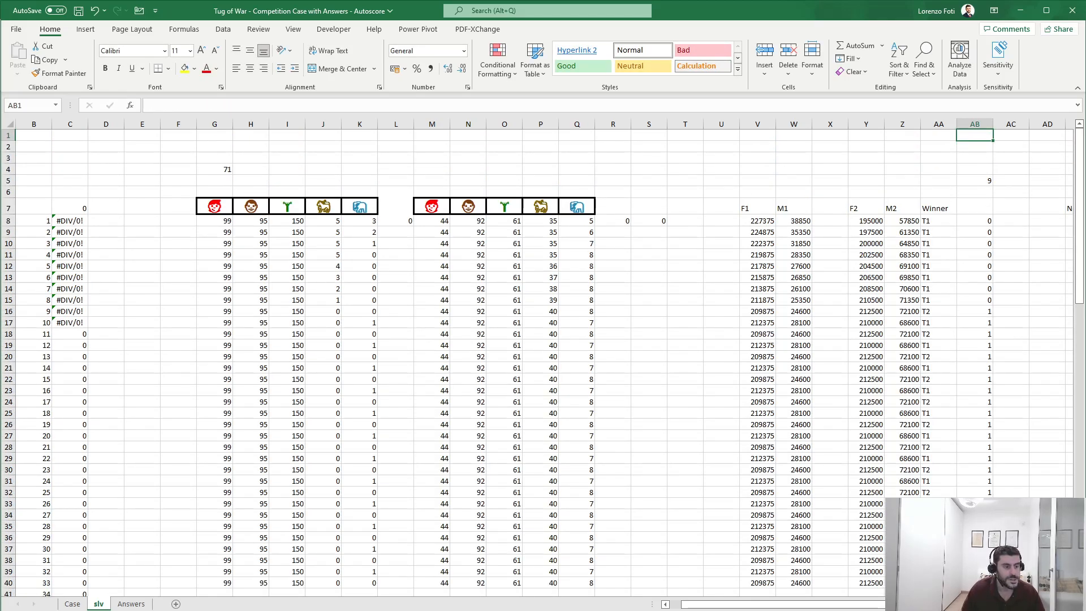
Step: Enter 9 as the answer for game 71 on the Case sheet
click(72, 604)
click(190, 406)
text(9)
key(Return)
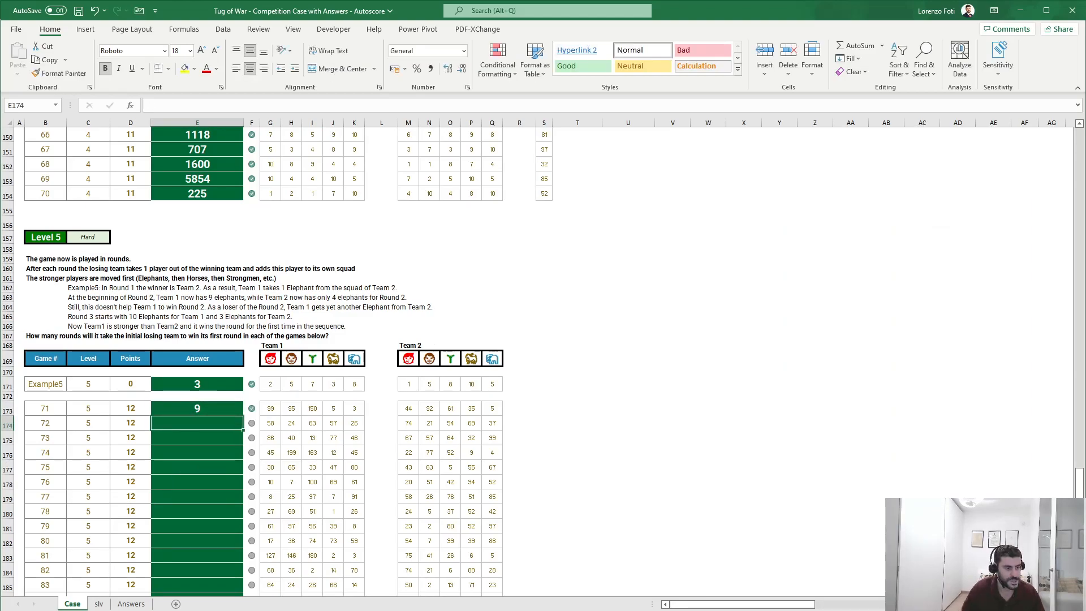
Step: Set the slv game number in G4 to 72 and return to the Case sheet's Level 5 answers
click(98, 604)
click(212, 168)
text(72+)
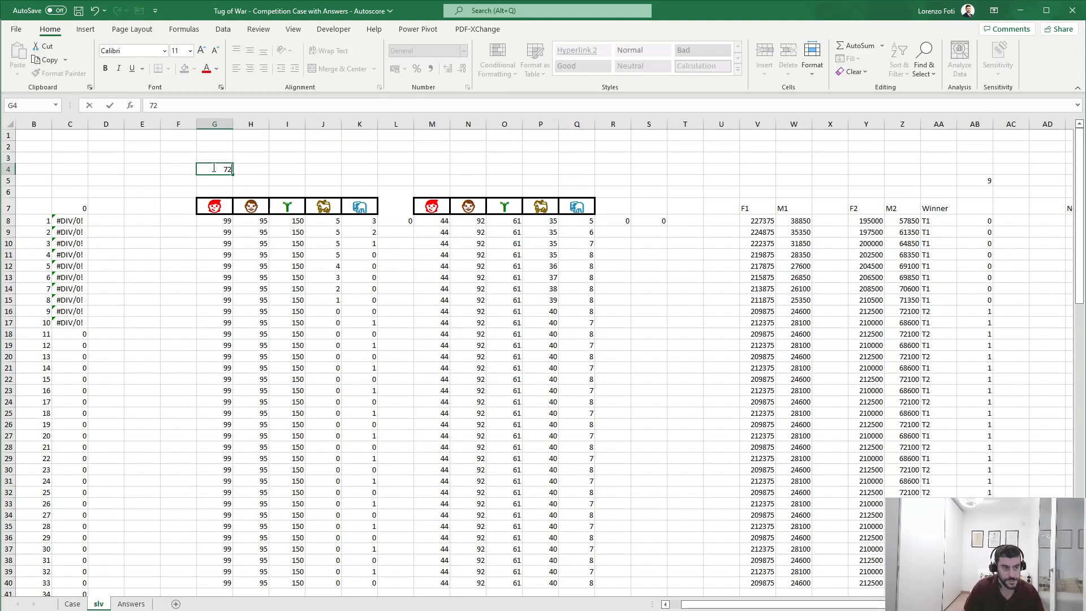
key(Return)
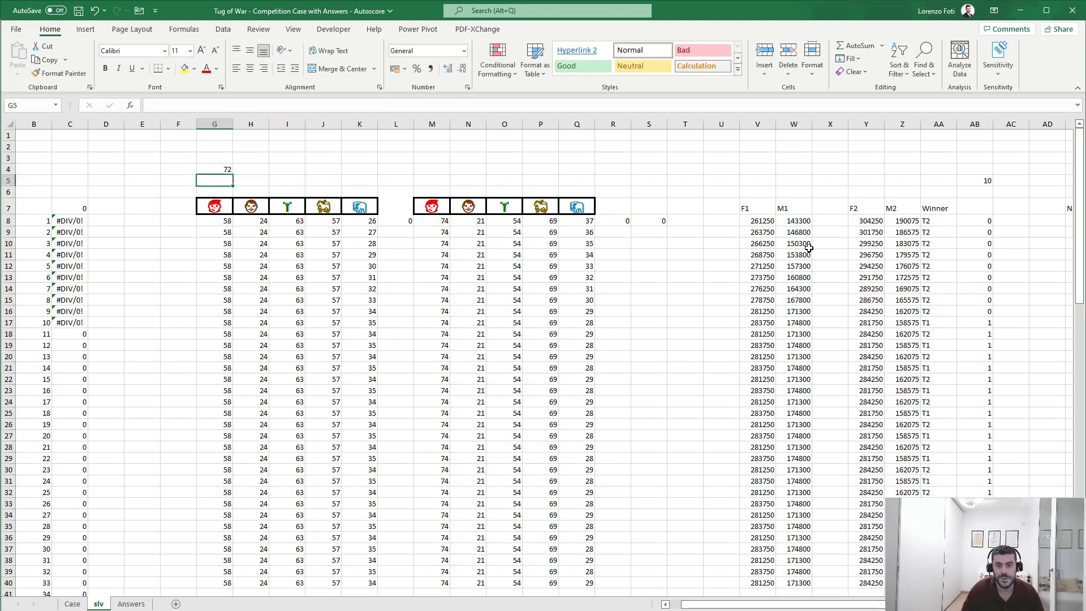
click(72, 604)
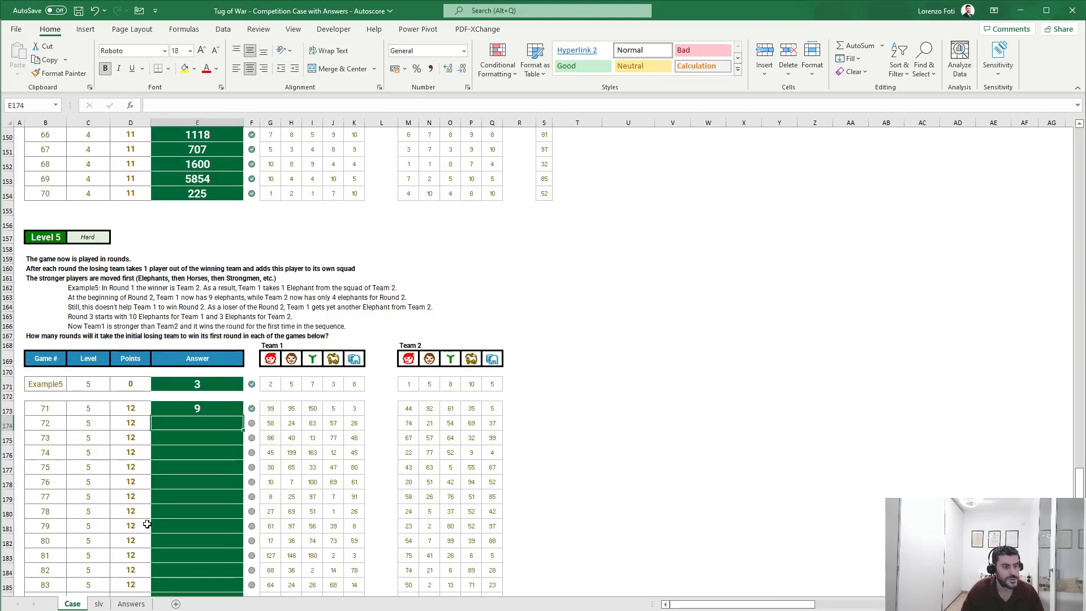
Step: Enter 10 as the answer for game 72 on the Case sheet
text(10)
key(Return)
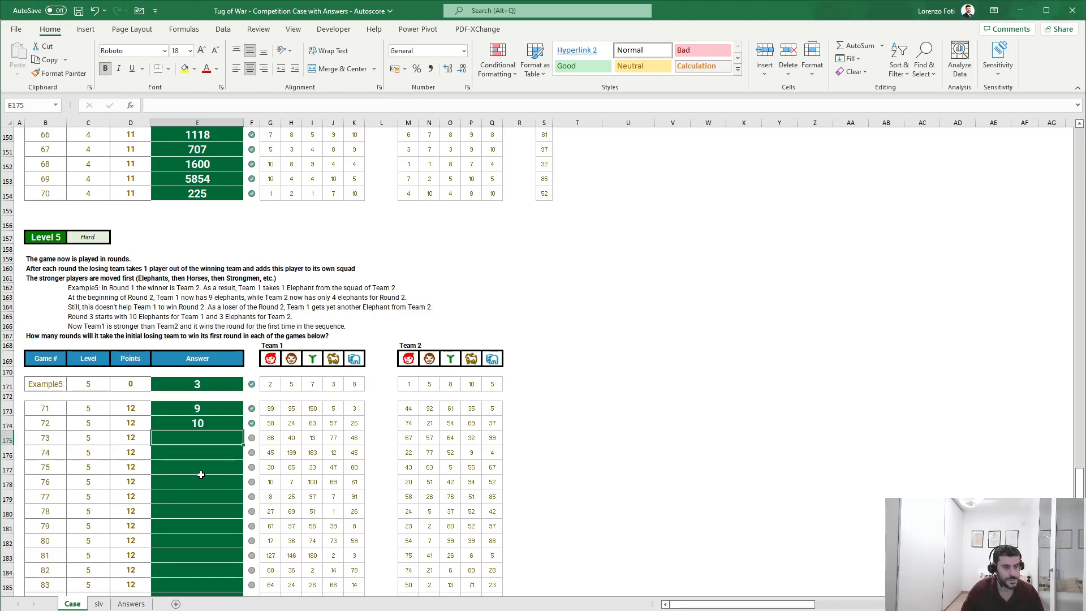
Step: On the slv sheet, copy the row 40 round formulas in columns G to AB down through row 108
click(99, 604)
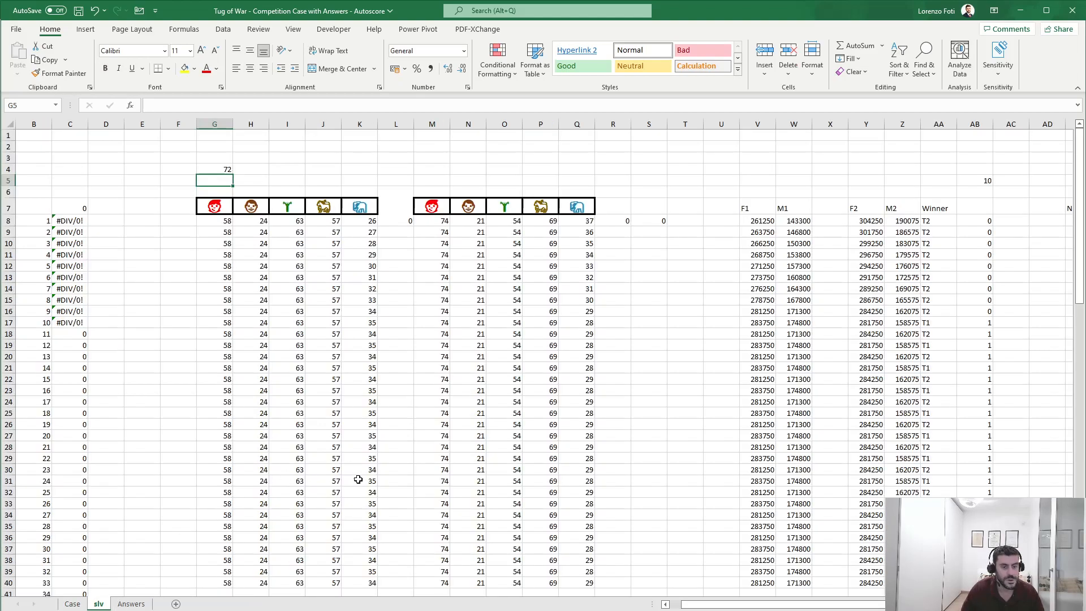
scroll(355, 462, down, 4)
drag(220, 441, 968, 440)
key(ctrl+c)
drag(210, 450, 224, 539)
key(ctrl+v)
click(228, 518)
key(Escape)
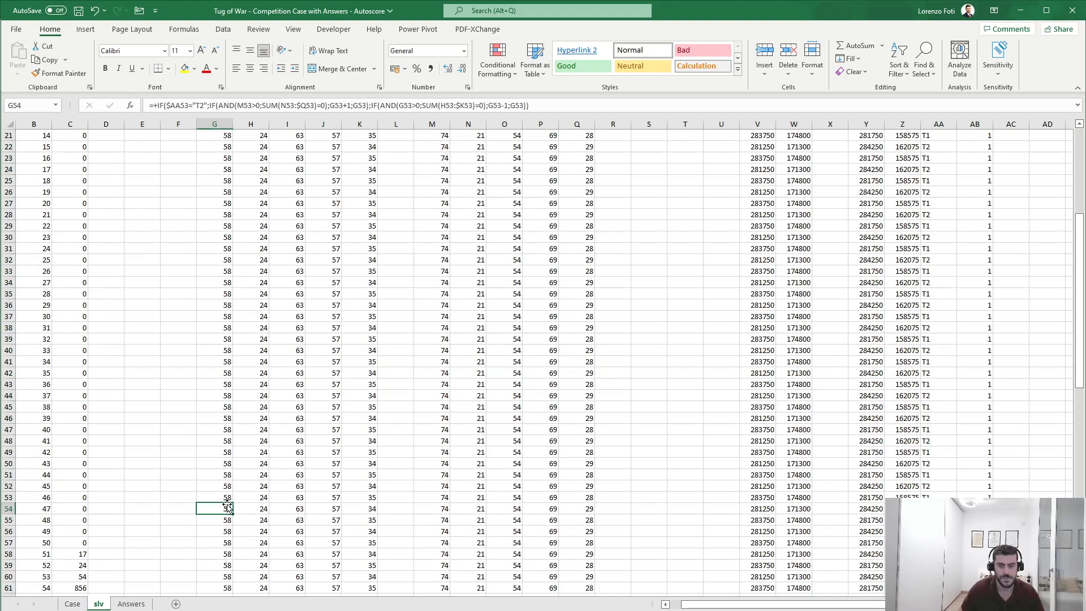
Step: Link the data table's result cell C7 to AB5 and recalculate the workbook
key(ctrl+Up)
key(ctrl+Up)
key(ctrl+Up)
key(Left)
key(Left)
key(Left)
key(Left)
key(Down)
key(Down)
key(Down)
key(Down)
key(Down)
key(Down)
text(+)
key(Up)
key(Right)
key(Up)
key(Up)
key(Right)
key(Right)
key(Right)
key(Right)
key(Right)
key(Right)
key(Right)
key(Down)
key(ctrl+Right)
key(Return)
key(alt+m)
key(F9)
Step: Copy the data table results for games 71 to 100 and paste them as values into the Case sheet's Level 5 answers from E173
scroll(175, 565, down, 20)
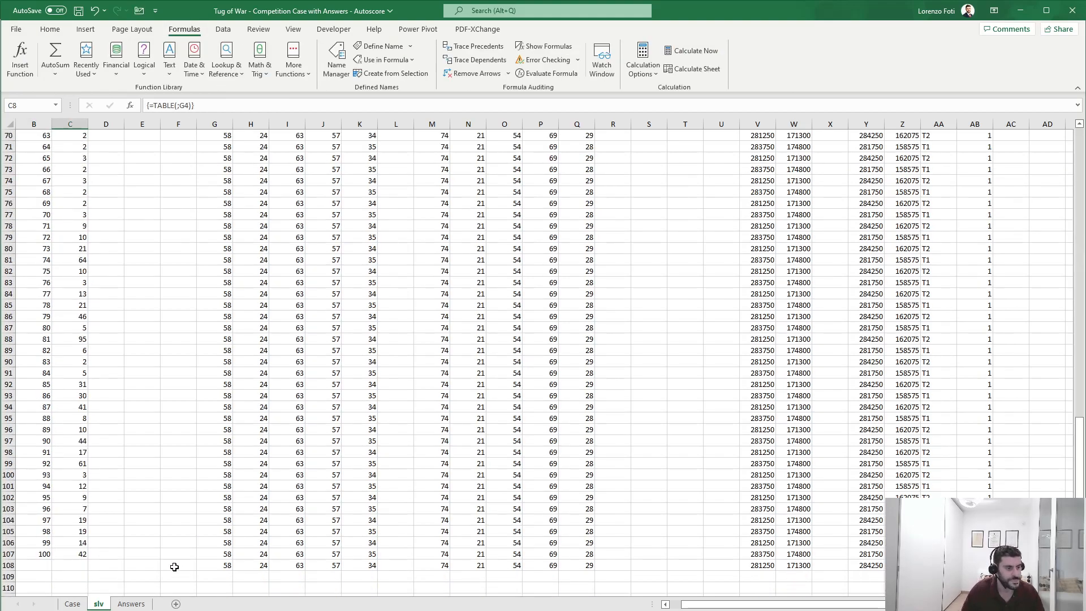
drag(70, 554, 75, 230)
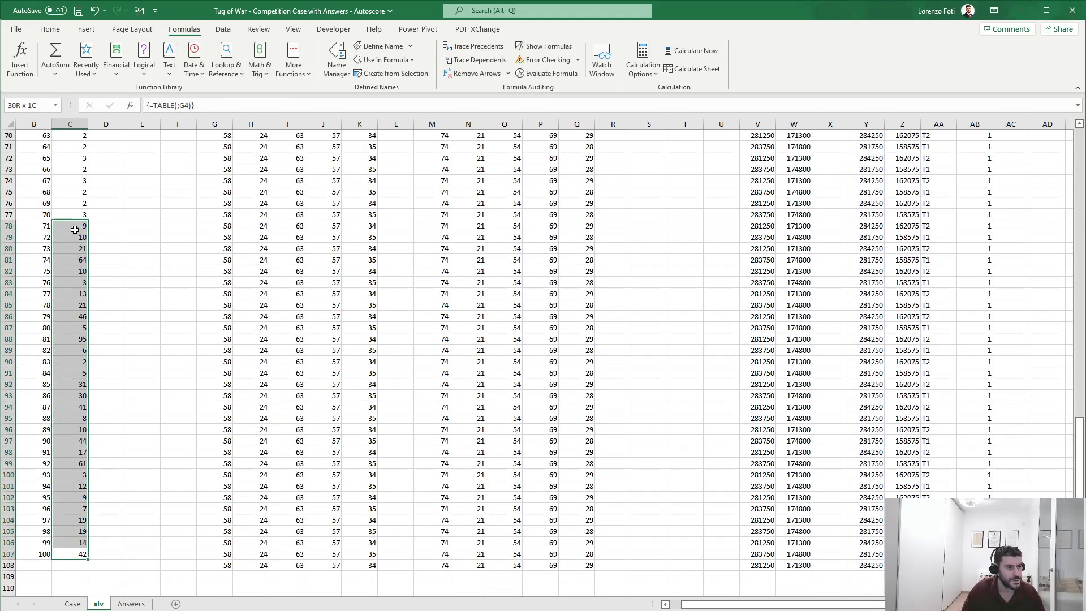
key(ctrl+c)
click(72, 604)
click(199, 410)
key(alt+h)
key(v)
key(v)
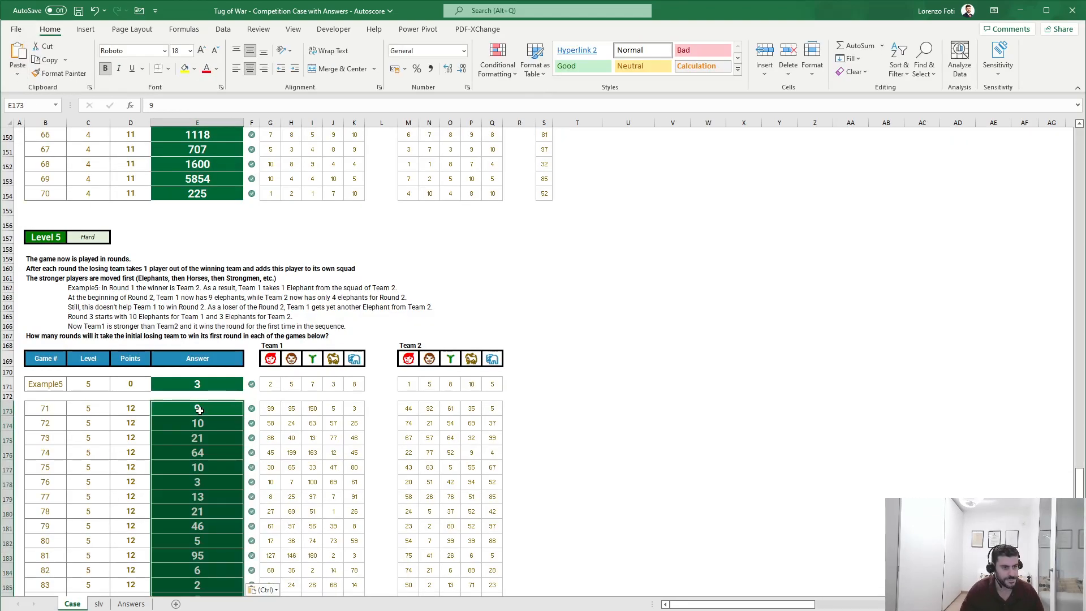
Step: Check the pasted Level 5 answers and set the slv game number in G4 to 87
scroll(199, 409, down, 9)
scroll(204, 435, up, 4)
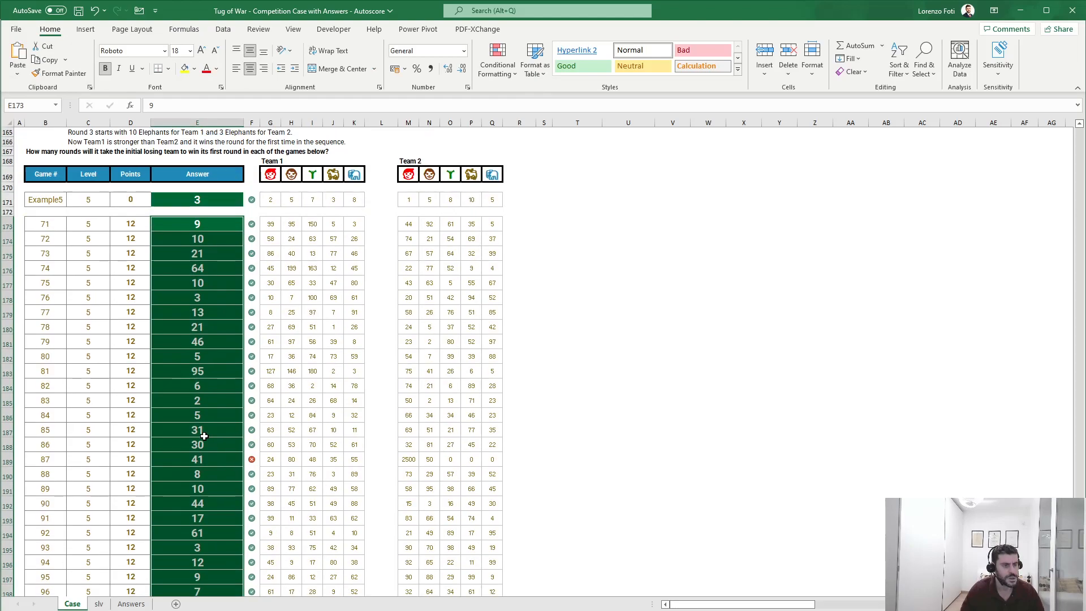
click(206, 459)
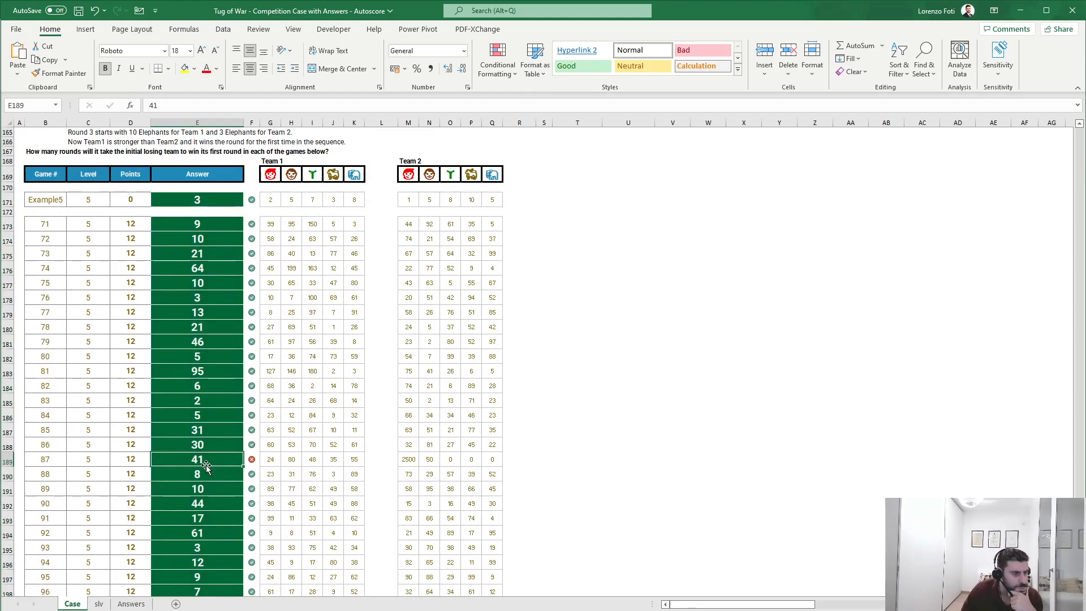
click(98, 604)
scroll(206, 452, up, 20)
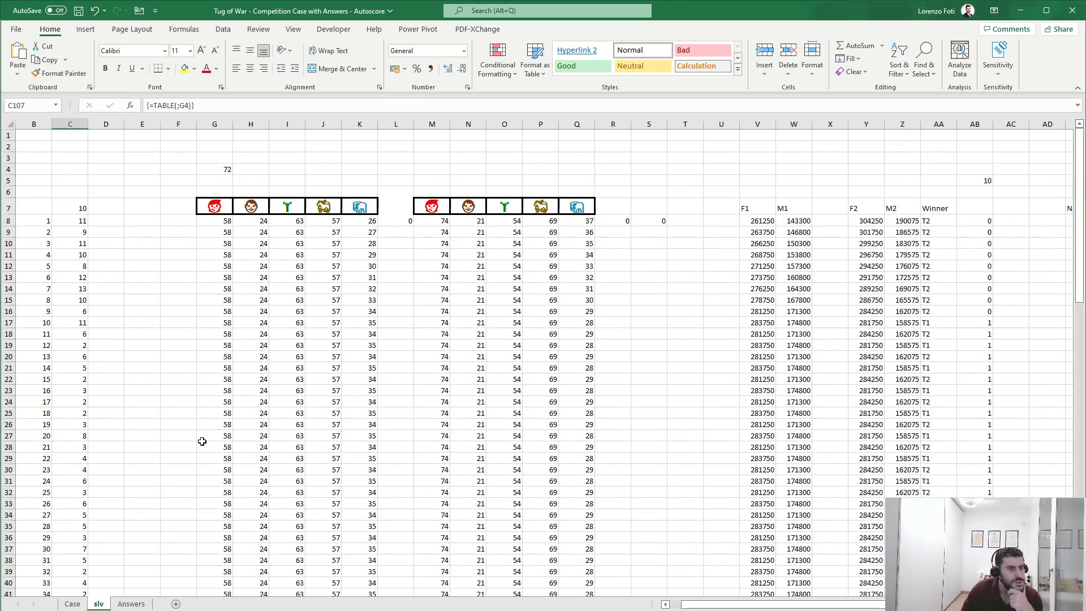
click(222, 168)
key(BackSpace)
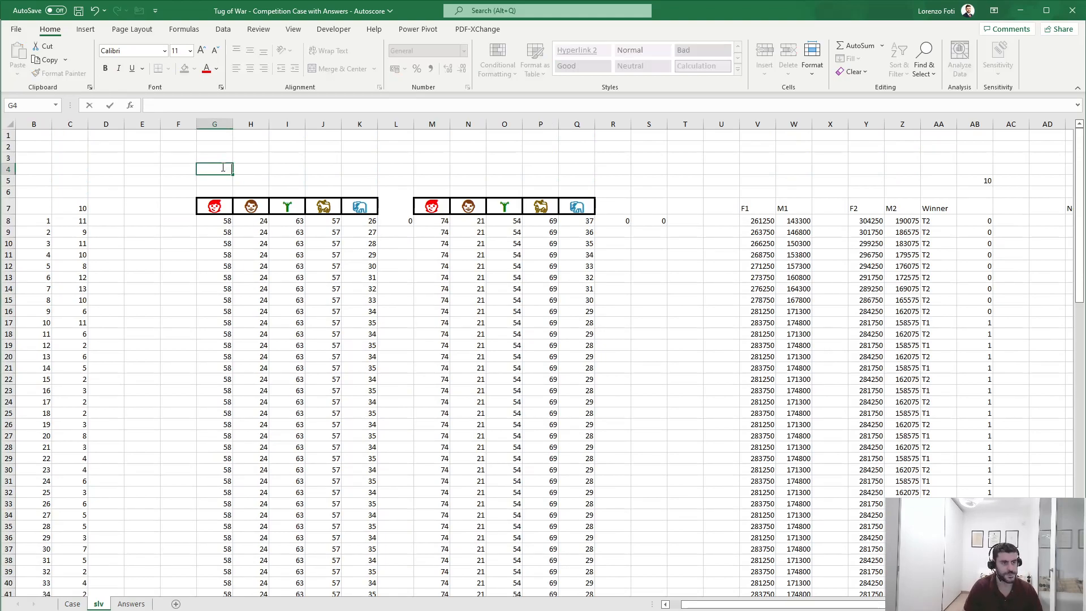
key(Return)
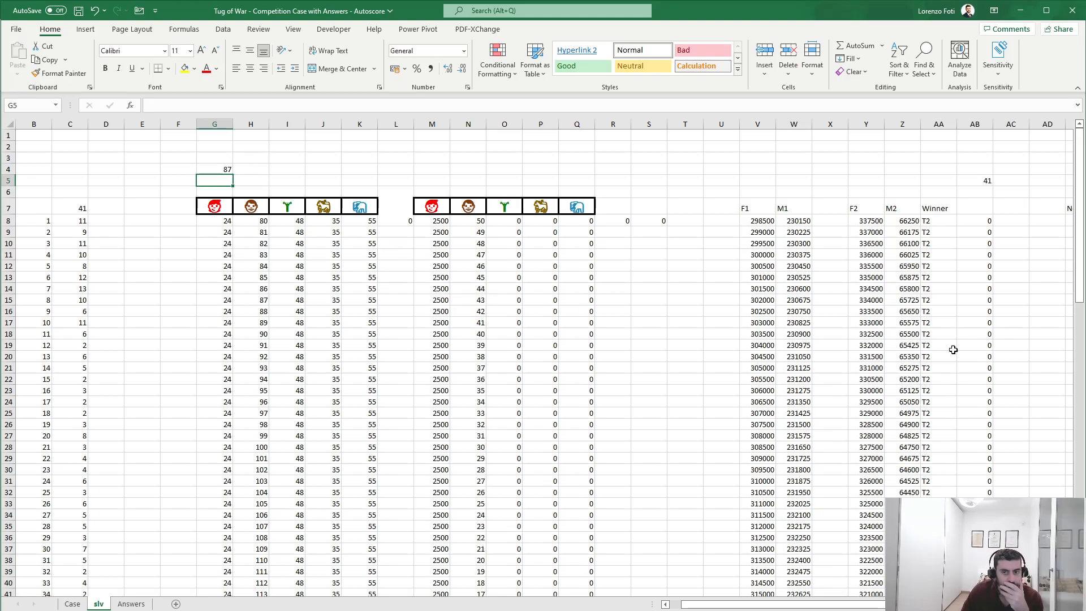
Step: Examine how the player counts of both teams change round by round in game 87
scroll(979, 359, down, 10)
scroll(979, 358, up, 9)
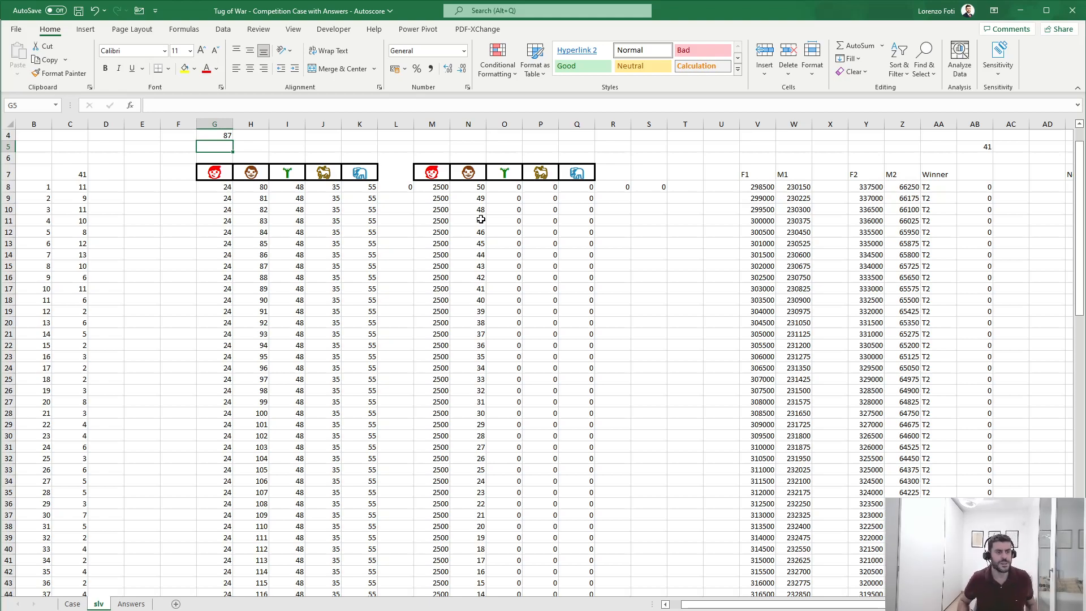
drag(289, 187, 353, 300)
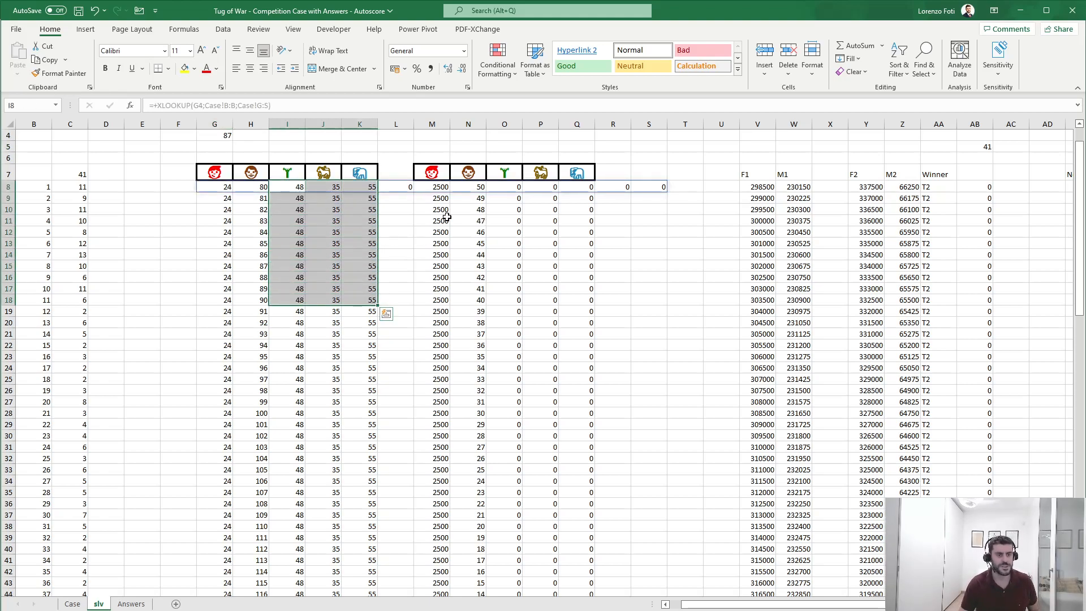
drag(474, 197, 476, 294)
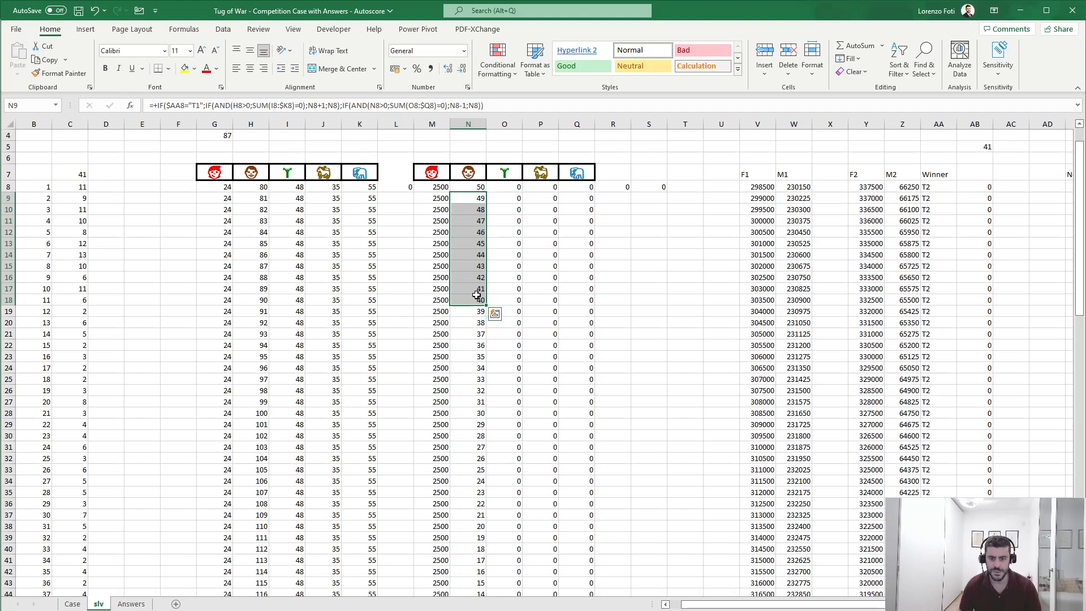
Step: Compare the two teams' forces in rows 47 and 48, around the first change of winner in game 87
scroll(477, 294, down, 7)
click(991, 396)
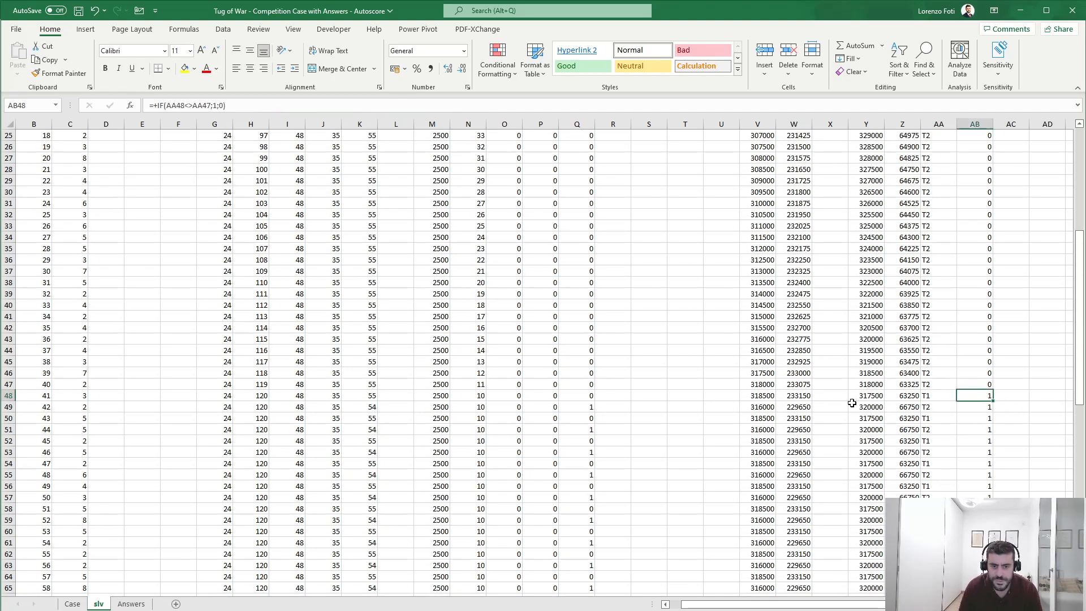
click(753, 397)
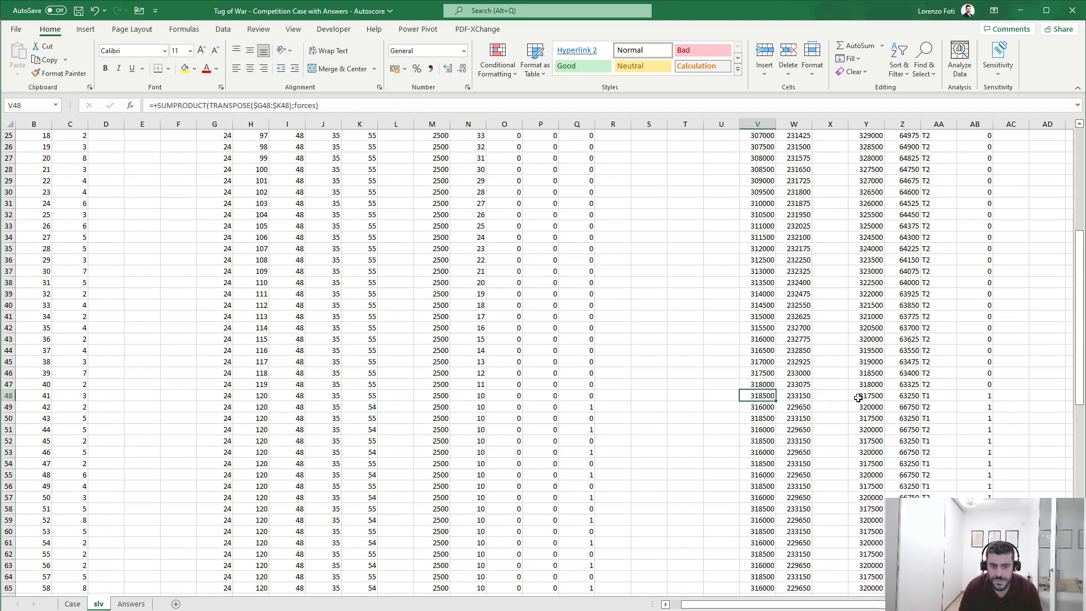
click(758, 387)
drag(757, 385, 870, 388)
click(765, 384)
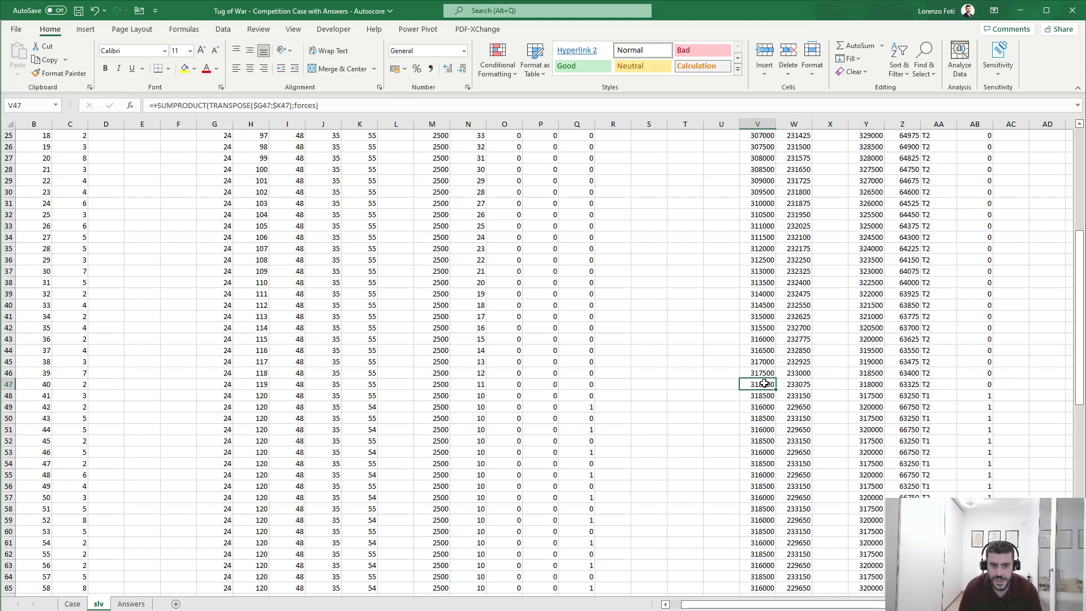
click(869, 383)
click(72, 604)
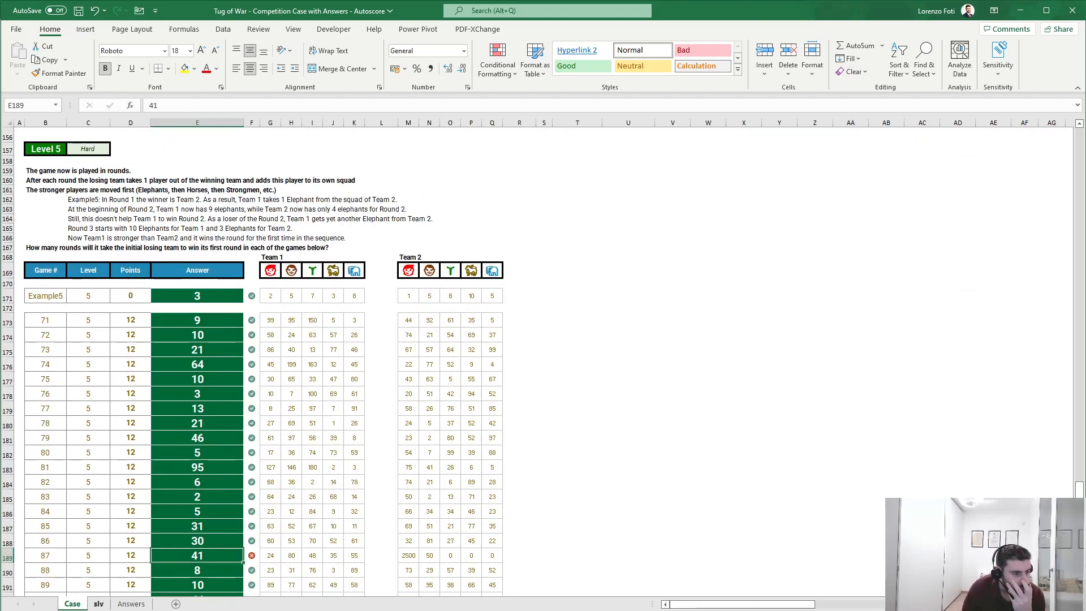
click(97, 604)
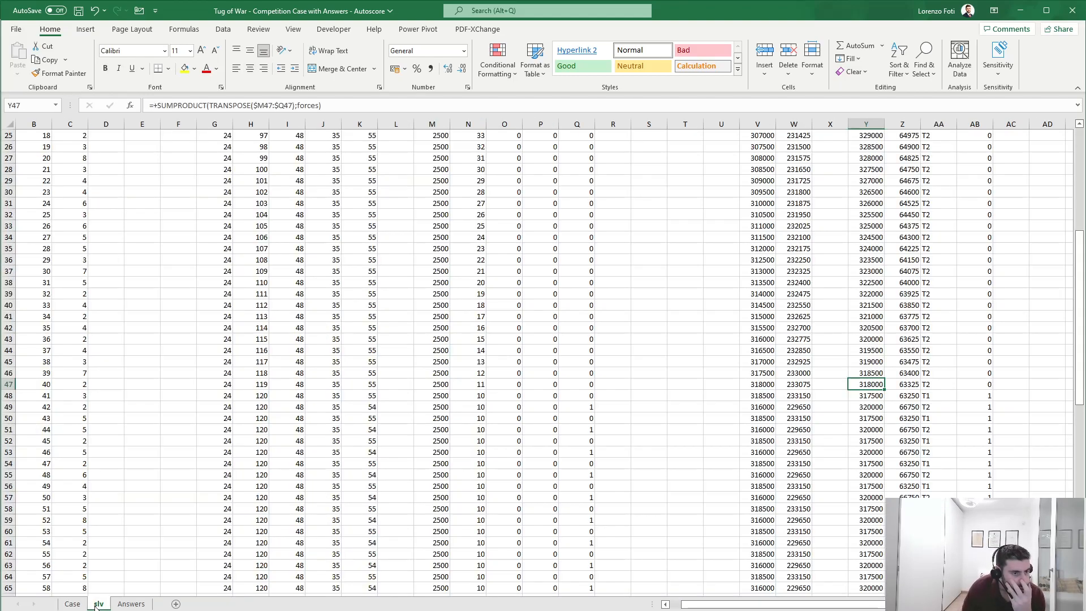
click(758, 386)
scroll(761, 390, up, 8)
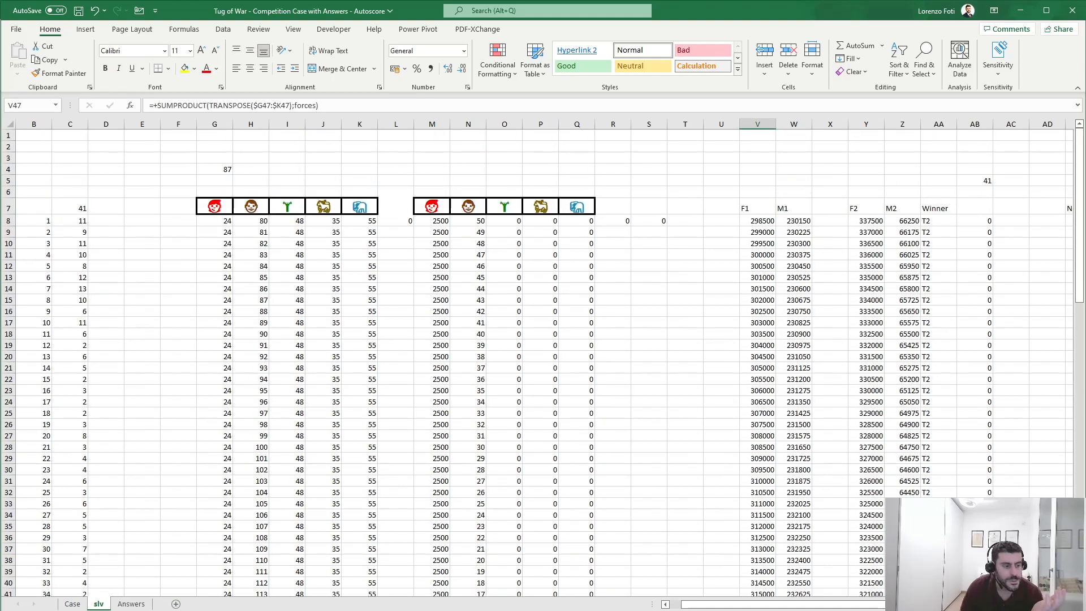
Step: Change the answer for game 87 on the Case sheet to 40
click(72, 604)
scroll(212, 456, down, 5)
click(205, 408)
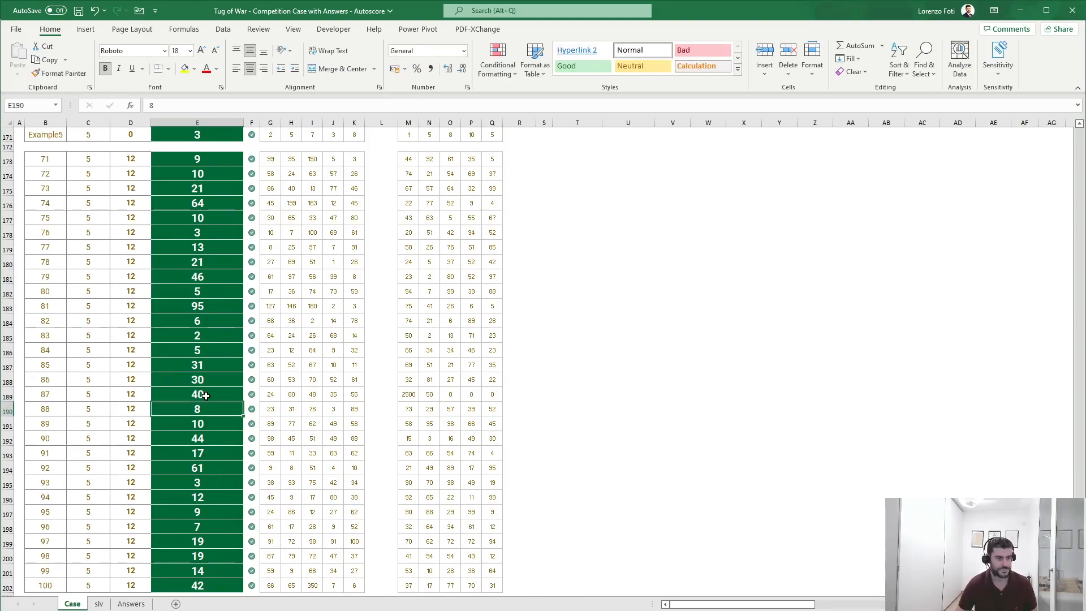
Step: Answer Bonus 1 in E21 with the formula +D12/D8+1, dividing the elephant's force by the kid's force and adding one
scroll(219, 399, up, 7)
scroll(219, 399, up, 20)
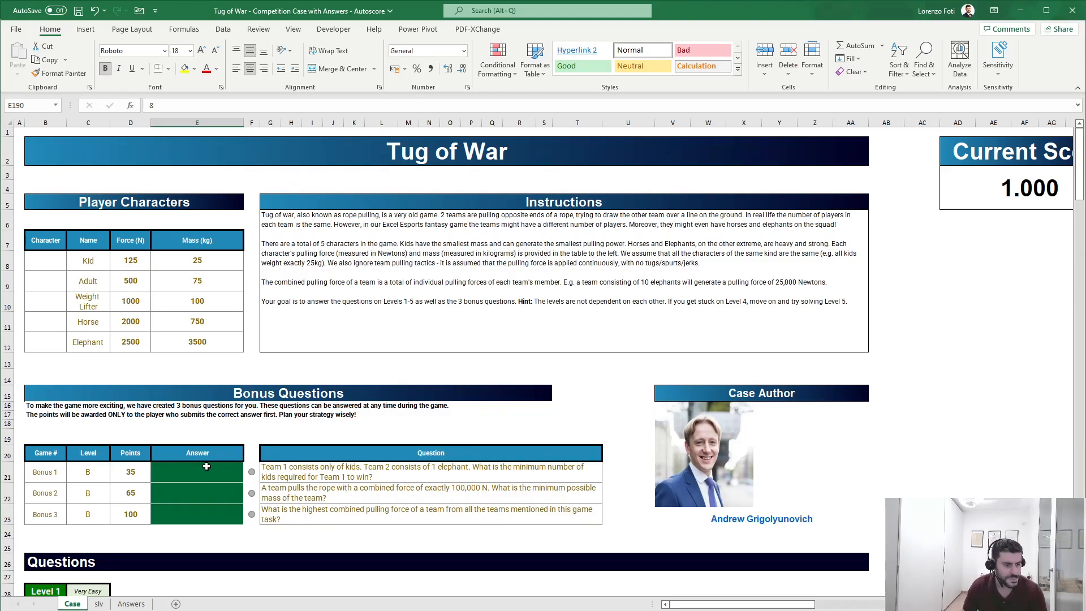
scroll(207, 466, down, 2)
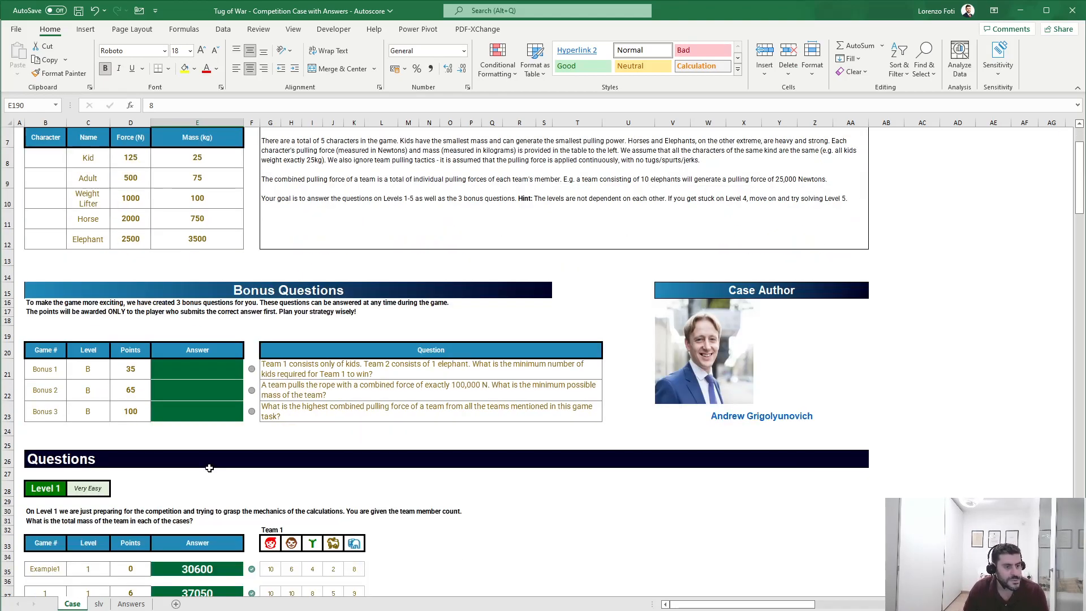
click(99, 604)
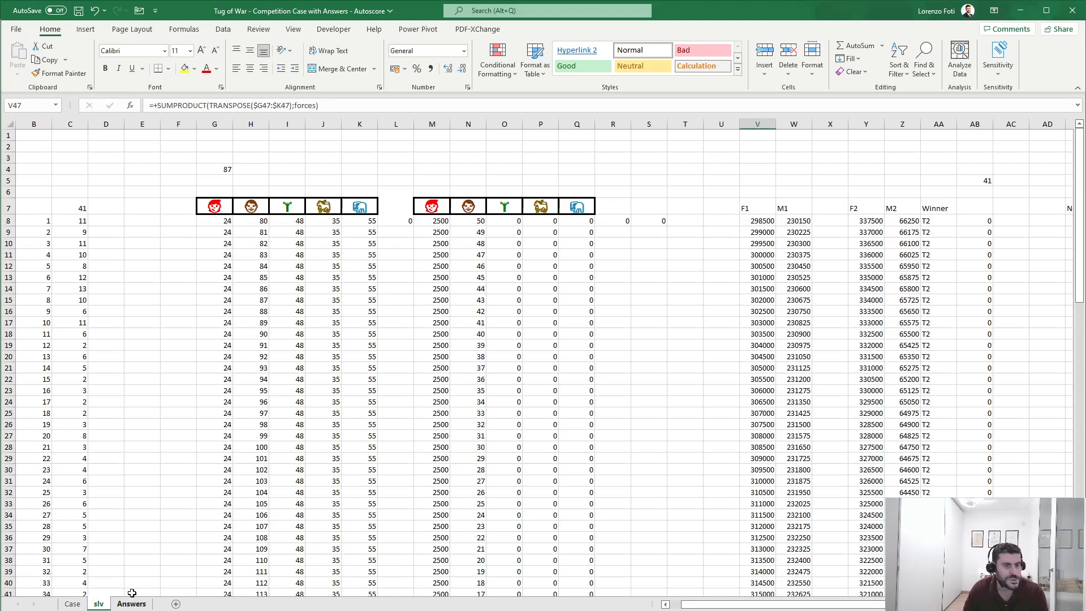
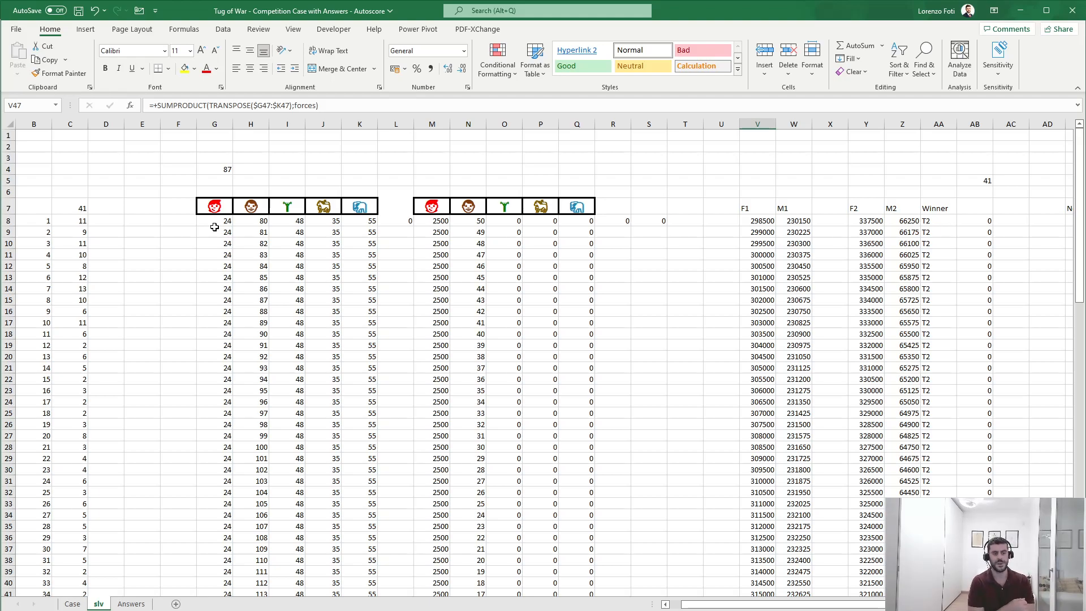
click(73, 603)
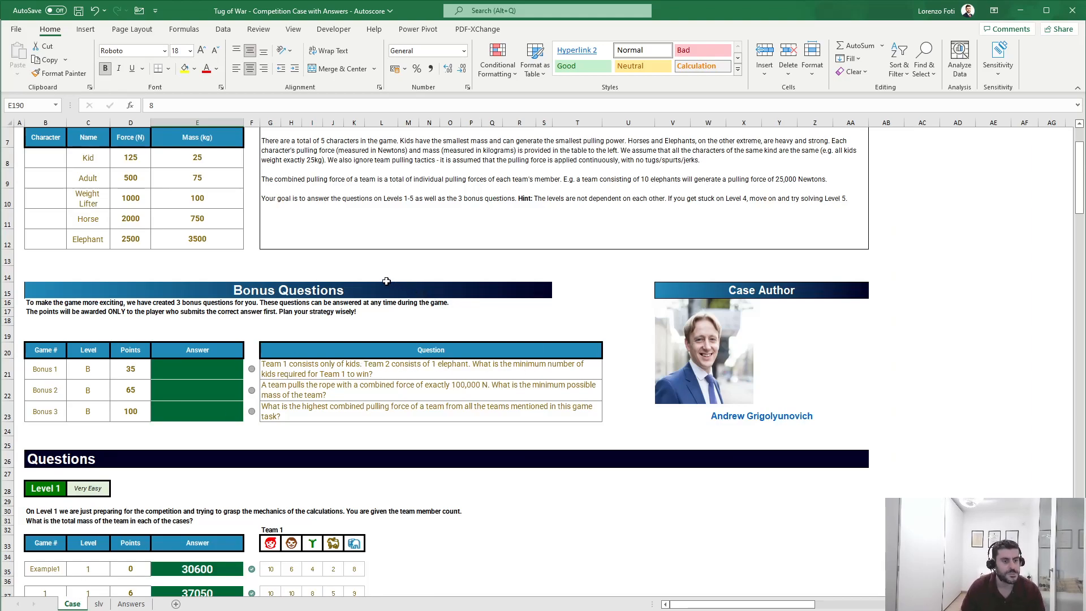
click(208, 367)
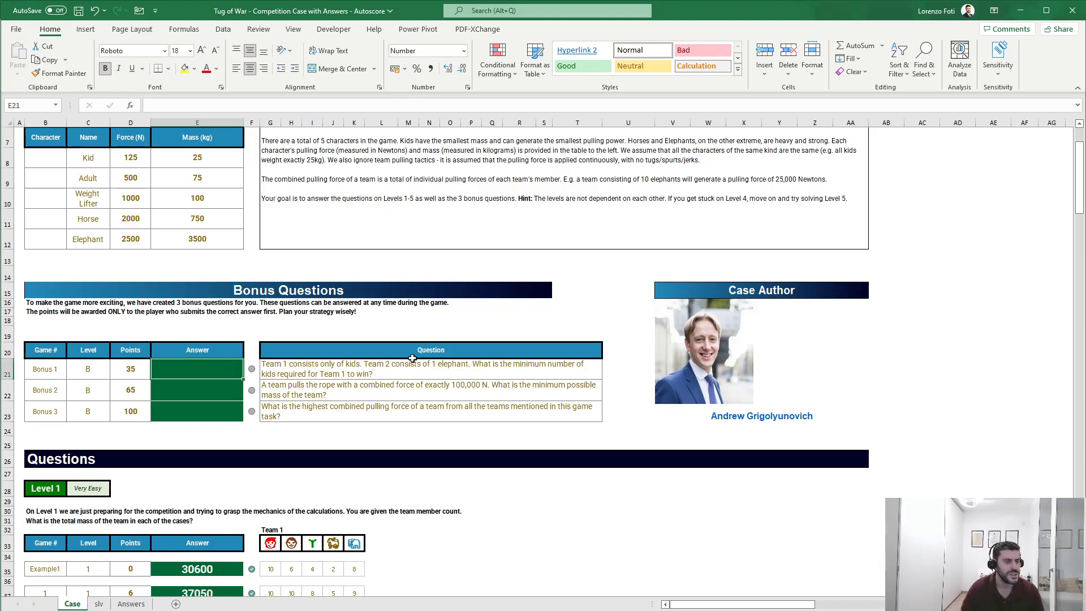
text(+)
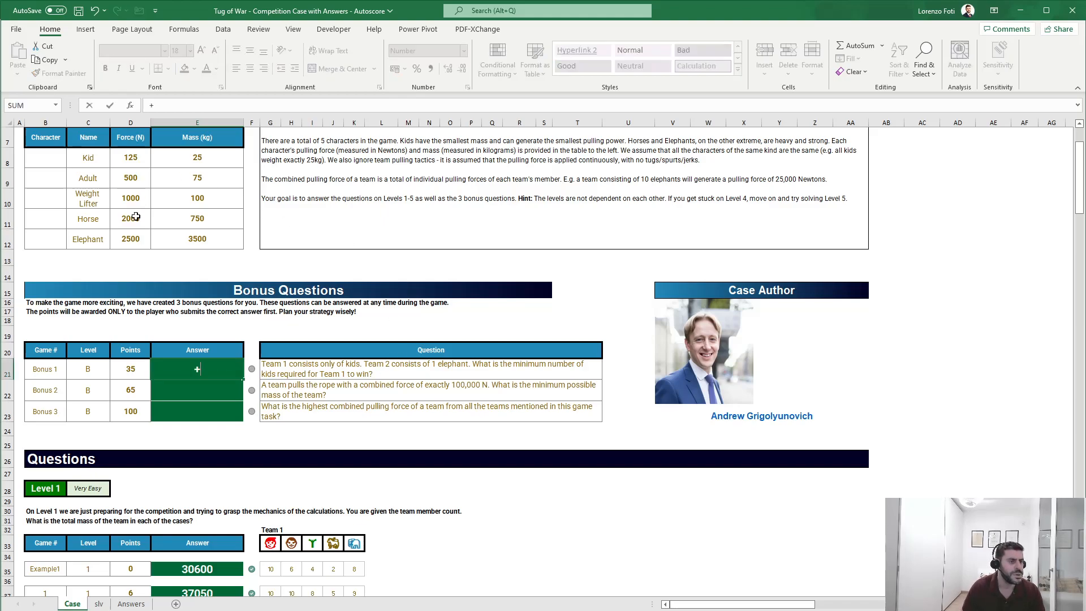
click(132, 236)
text(/)
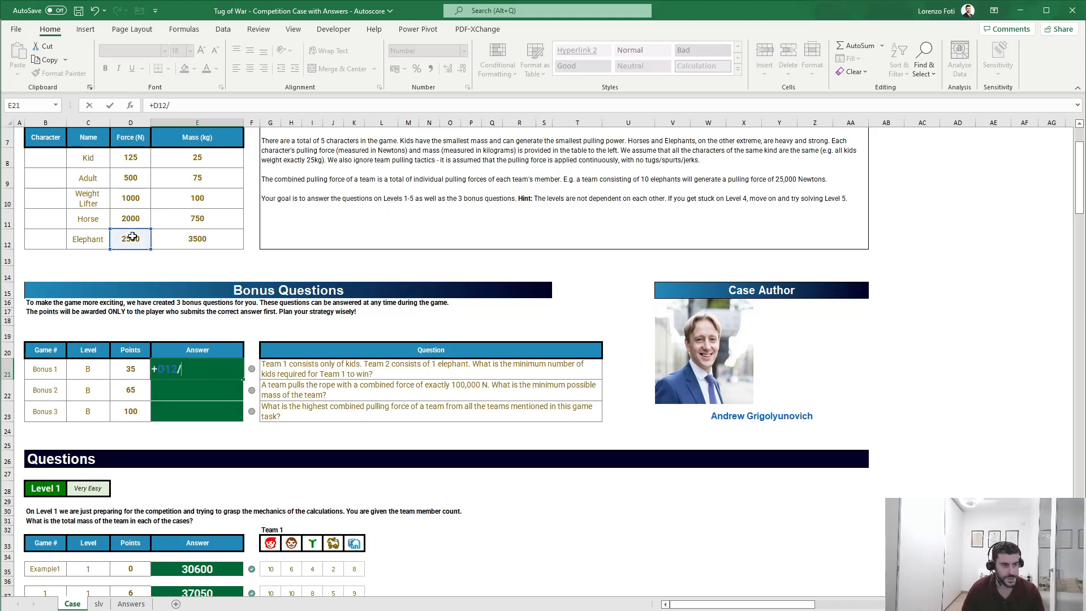
click(129, 157)
text(+1)
key(Return)
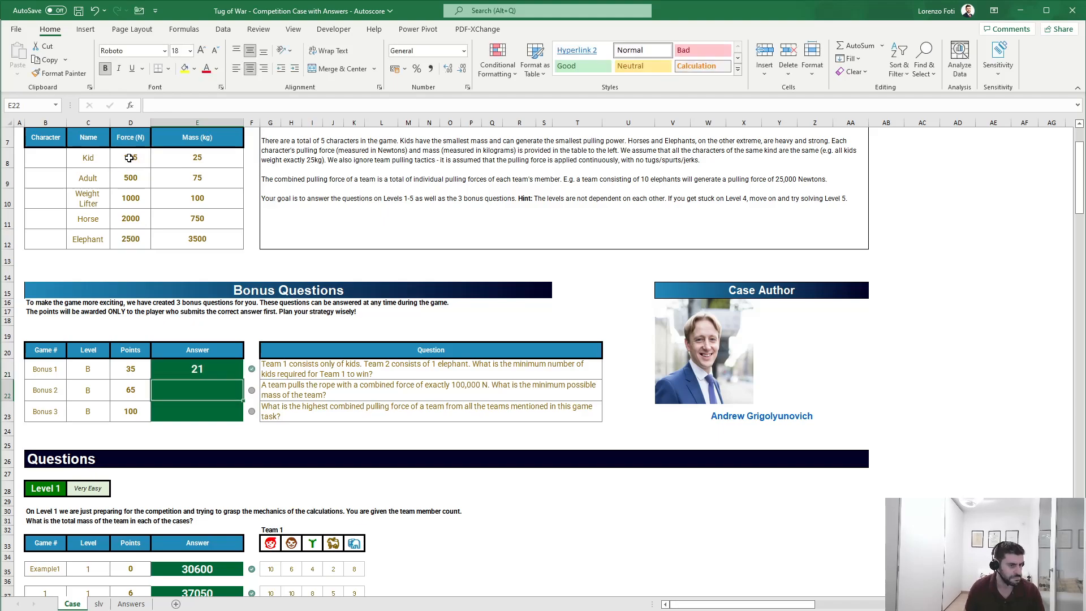
click(138, 235)
click(134, 158)
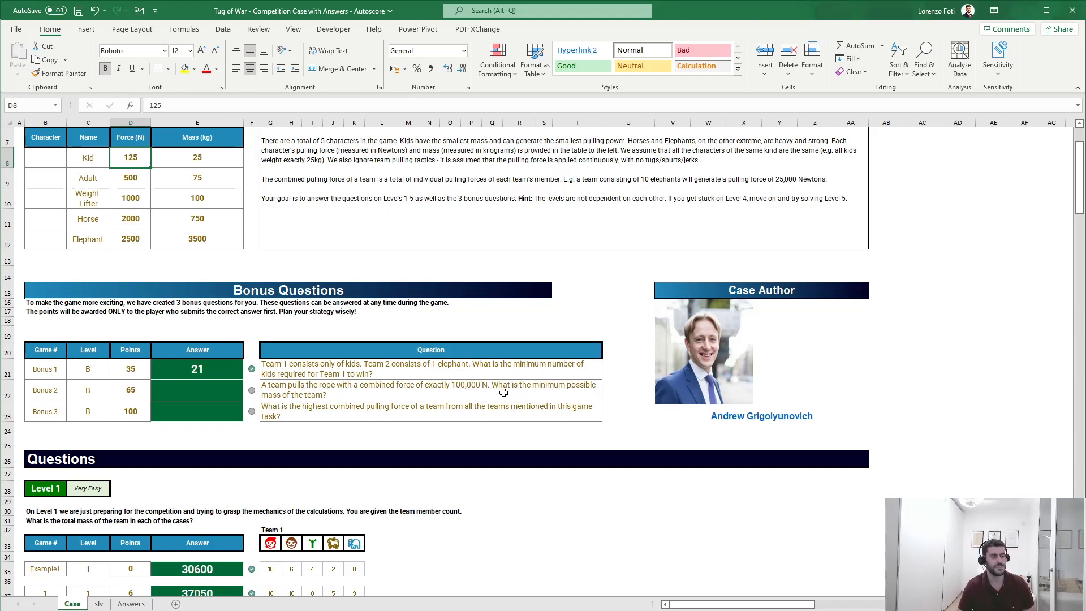
Step: Calculate each character's force-to-mass ratio beside the instructions, entering +D8/E8 in AC8 and filling it down through AC12
scroll(504, 392, up, 1)
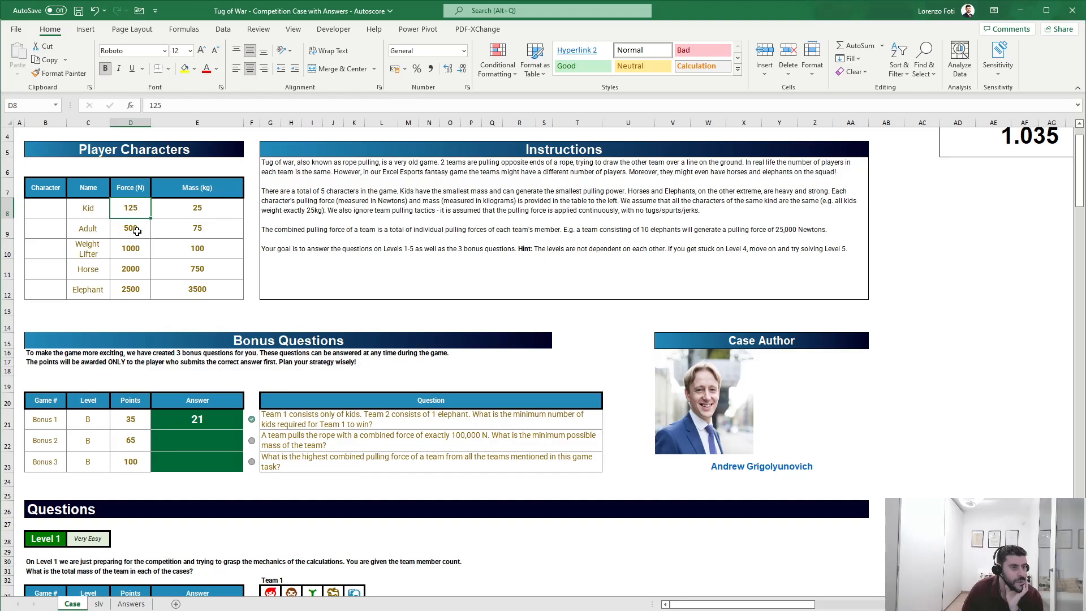
click(908, 203)
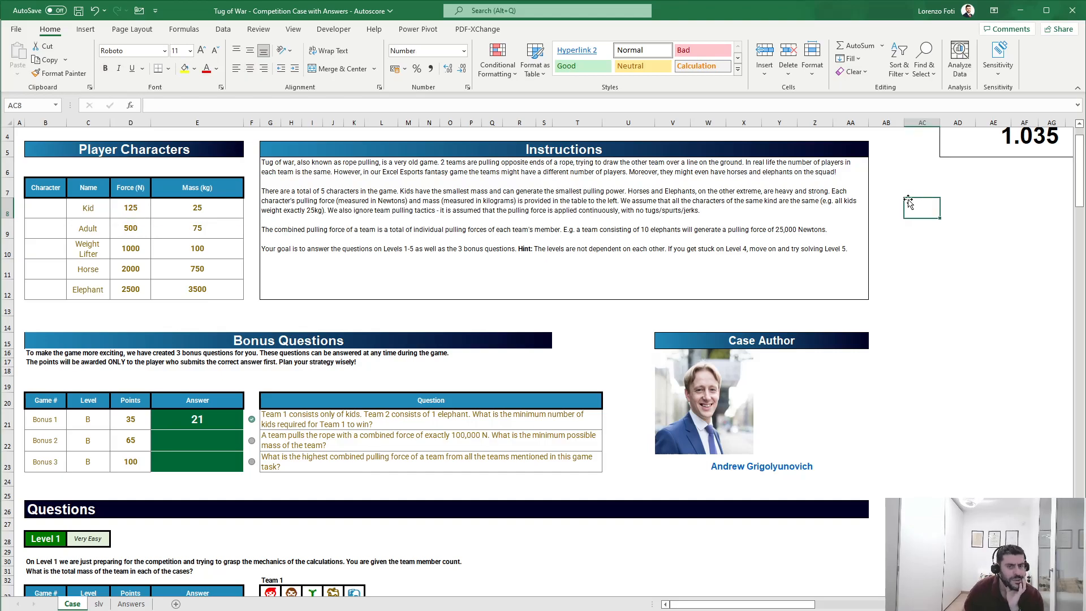
text(+)
key(Left)
key(ctrl+Left)
key(ctrl+Left)
key(Right)
key(Right)
key(Right)
text(/)
key(ctrl+Left)
key(ctrl+Left)
key(Right)
key(Right)
key(Right)
key(Return)
key(ctrl+d)
key(Down)
key(ctrl+d)
key(Down)
key(ctrl+d)
key(Down)
key(ctrl+d)
Step: Compare the characters' force-to-mass ratios in AC8:AC12 to find the most efficient player for Bonus 2
key(Up)
key(Up)
key(Up)
key(Up)
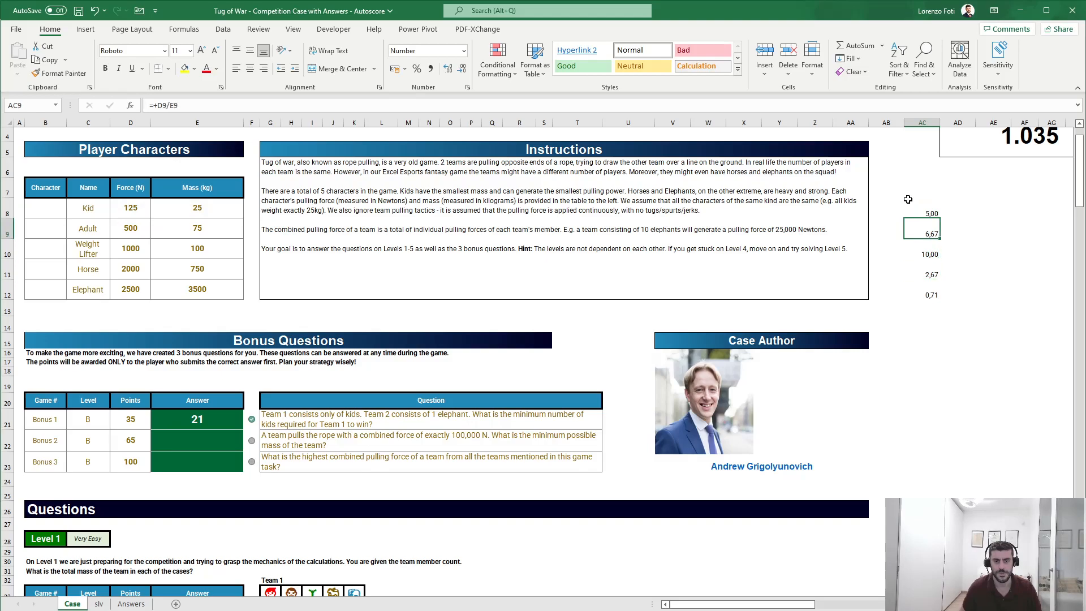
key(Down)
key(Down)
key(Down)
key(Down)
key(Up)
key(Up)
key(shift+space)
key(Left)
key(Right)
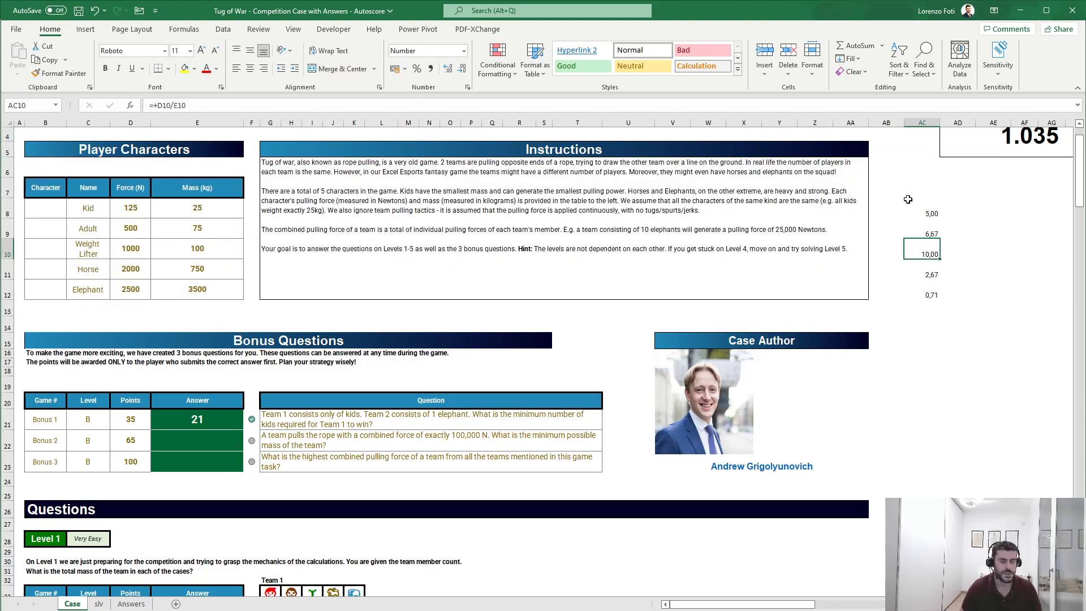
Step: Answer Bonus 2 in E22 with the formula +10000/D10*E10, based on the weight lifter's force and mass
click(201, 440)
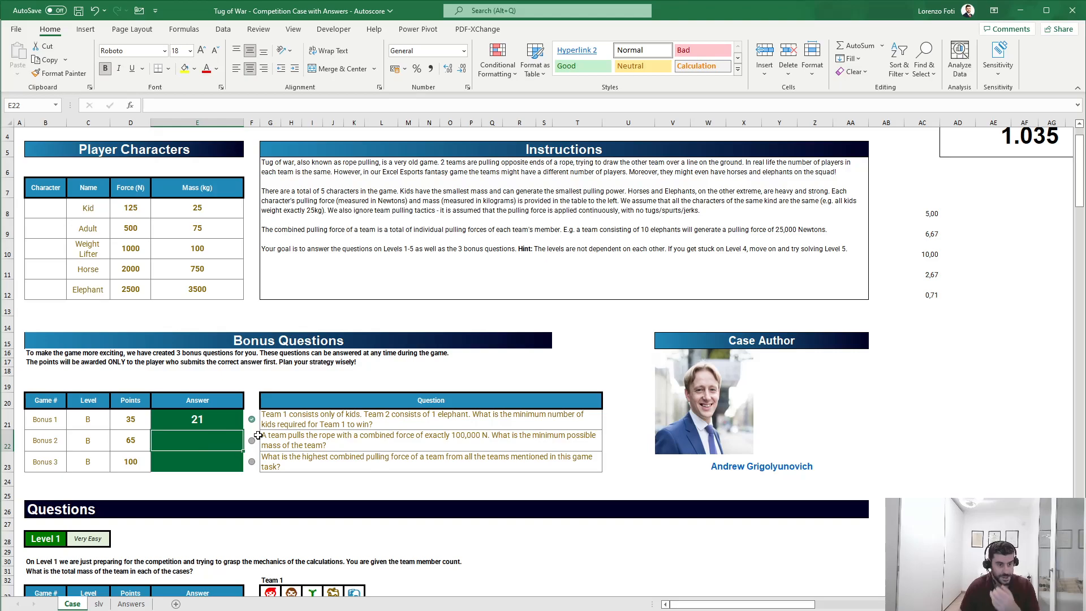
text(+)
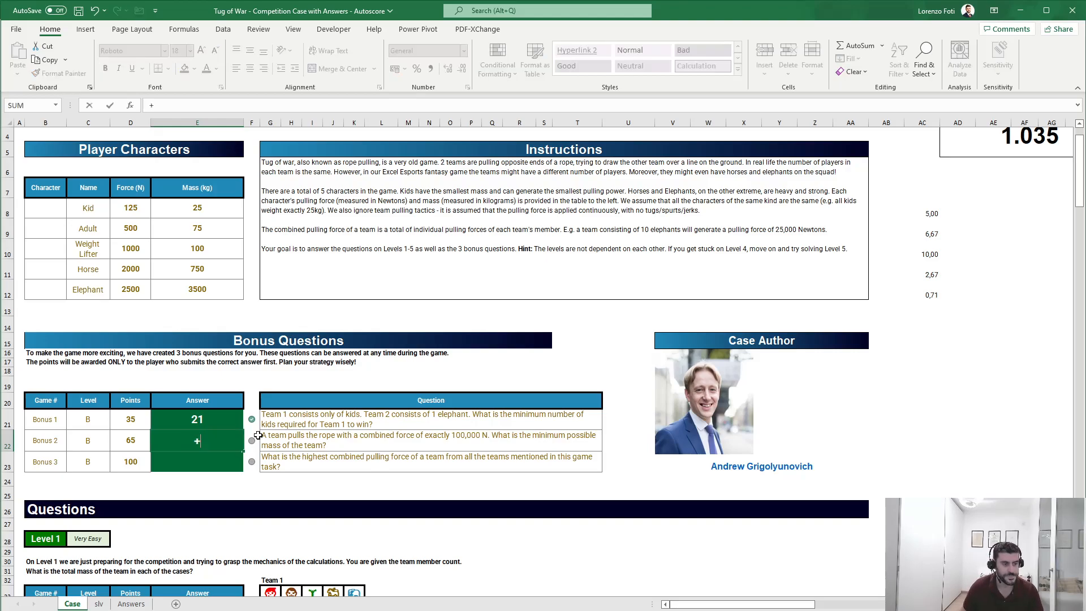
text(10000/)
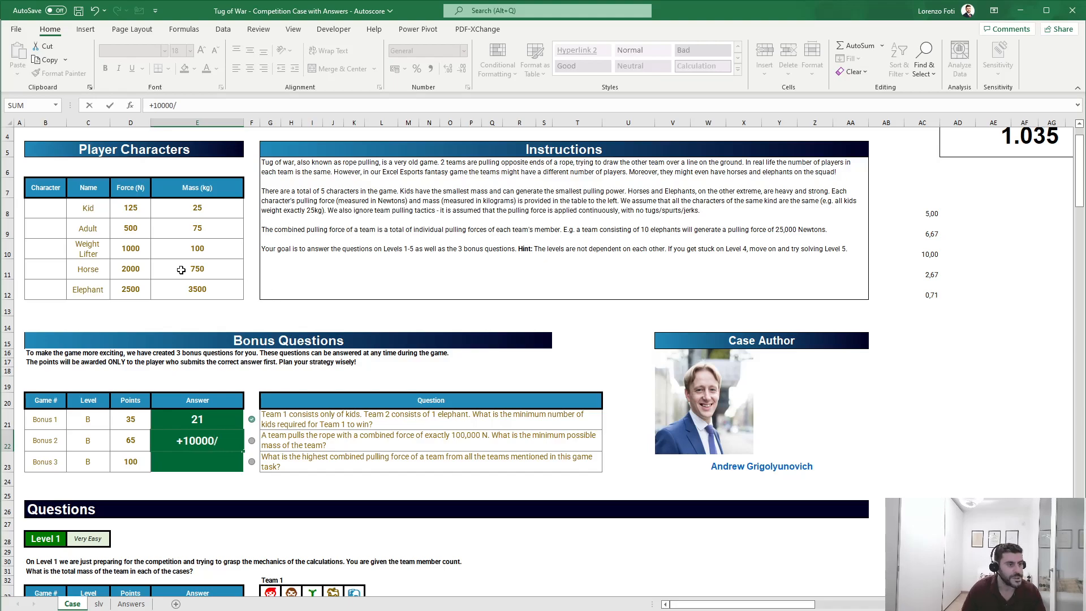
click(136, 248)
text(*)
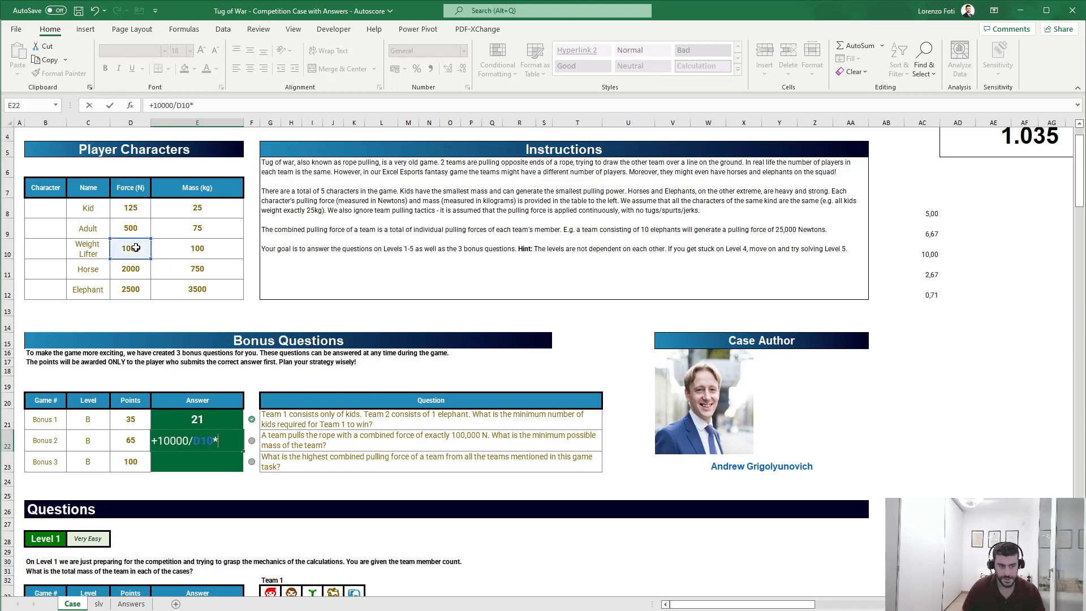
click(218, 245)
key(Return)
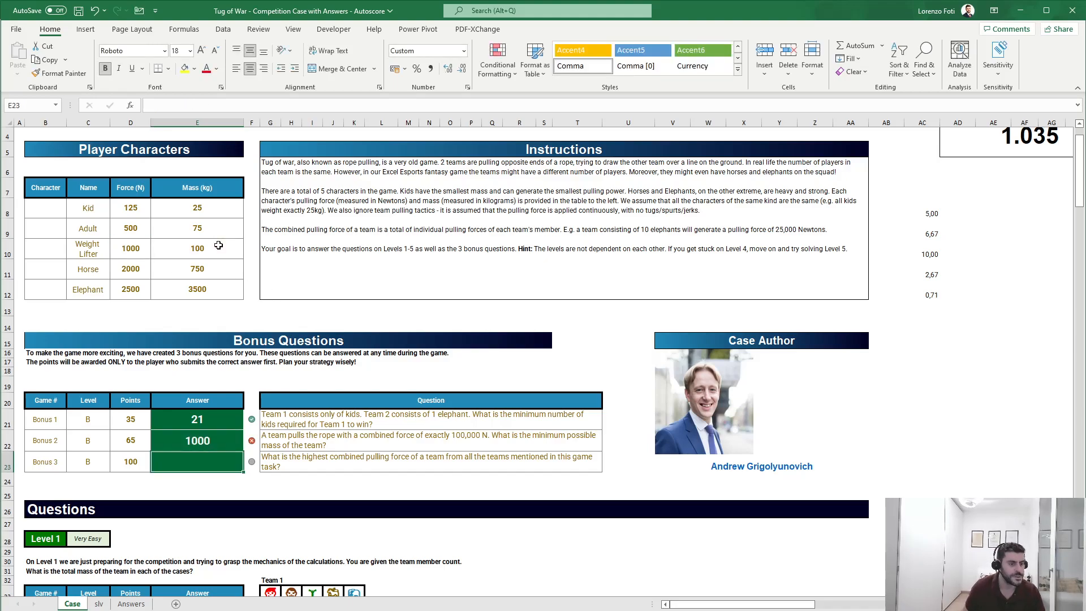
key(Up)
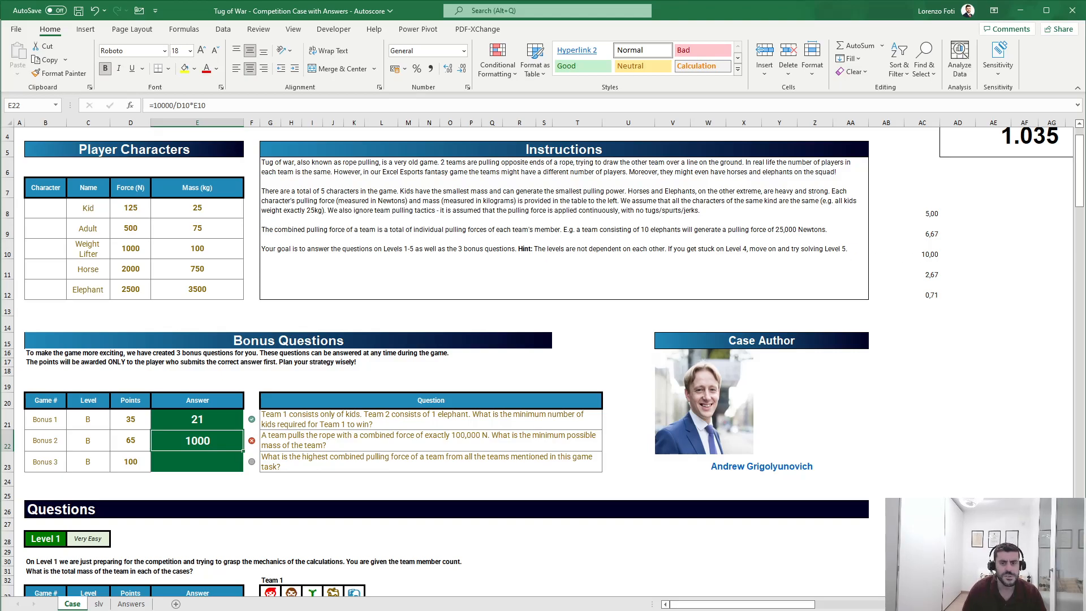
click(985, 250)
text(+)
key(Left)
key(Left)
key(Left)
key(Left)
key(Left)
key(Left)
key(Left)
key(Left)
key(Left)
key(Left)
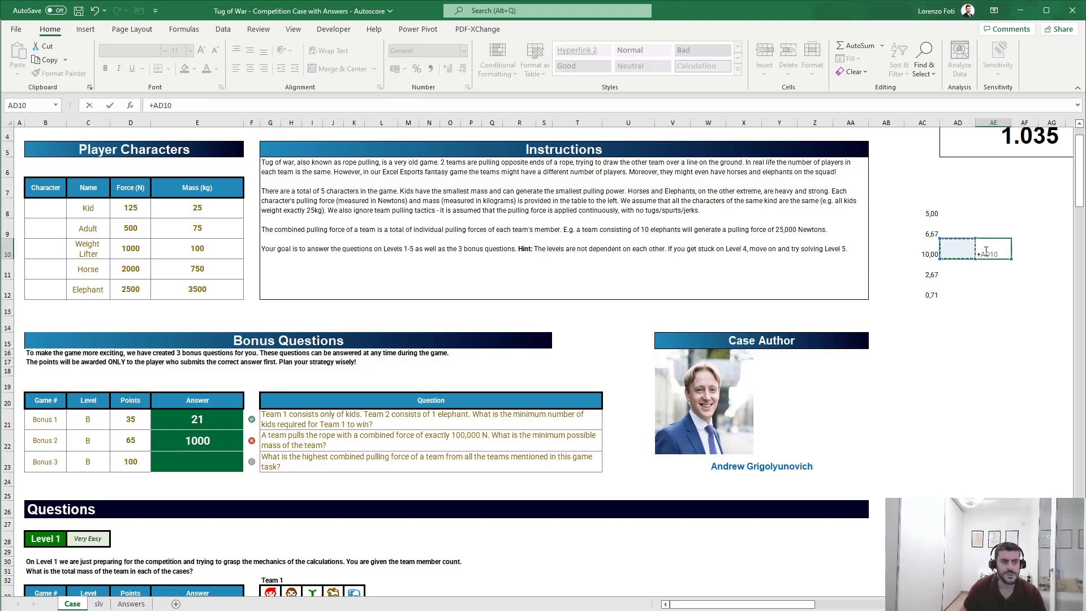
key(Right)
key(BackSpace)
key(BackSpace)
key(BackSpace)
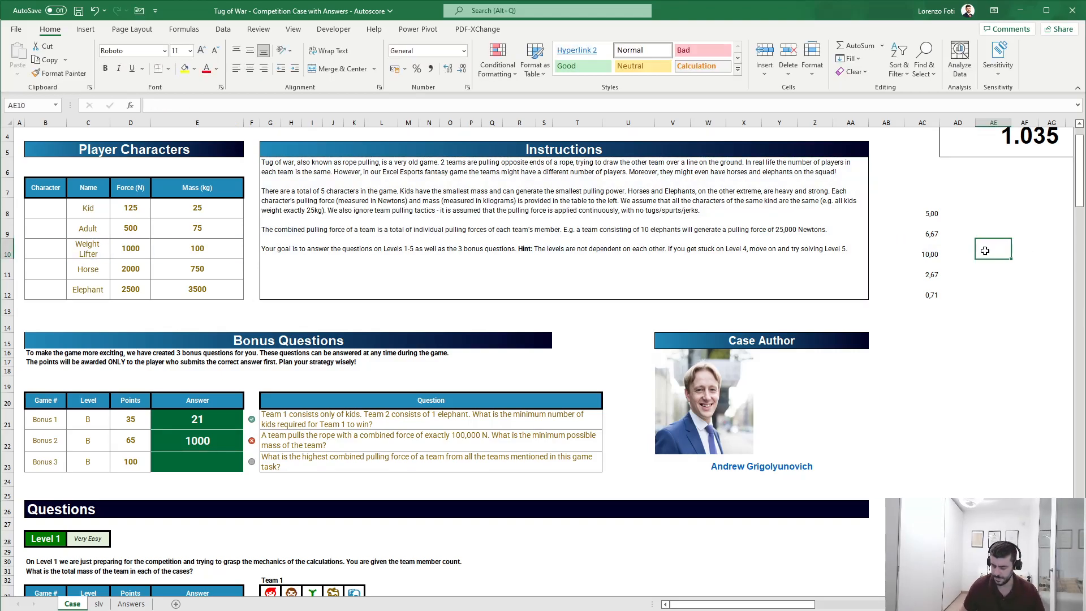
text(10)
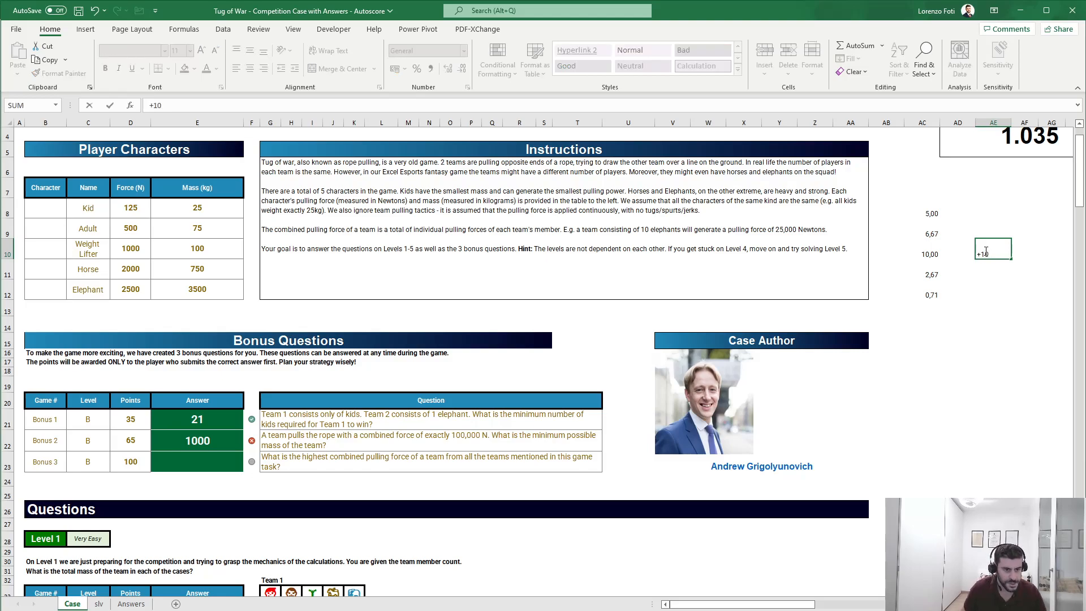
key(Escape)
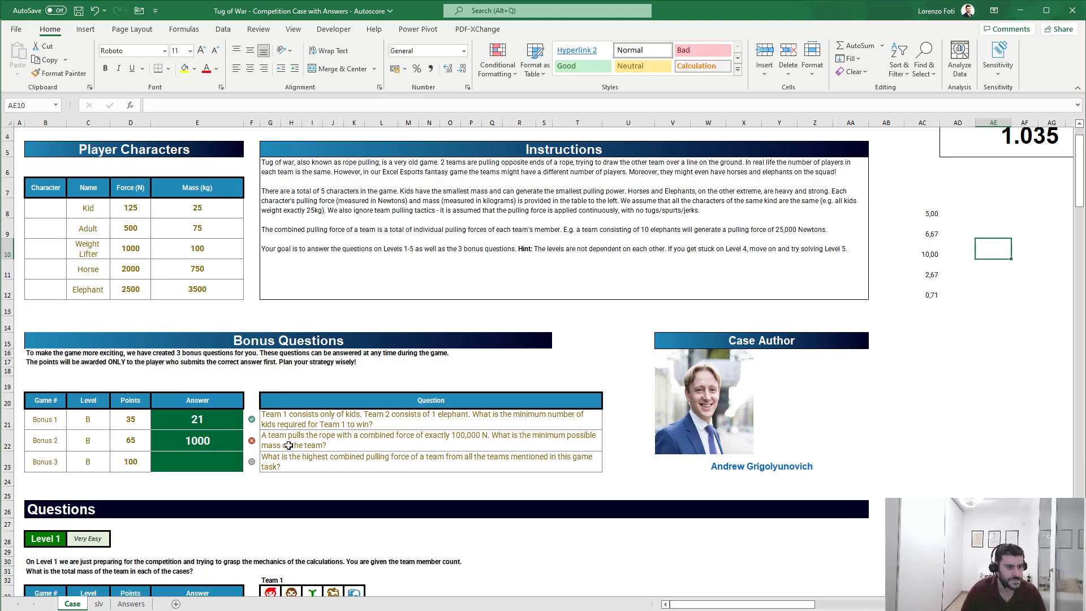
Step: Correct the force in the Bonus 2 answer formula in E22 to 100000
click(174, 439)
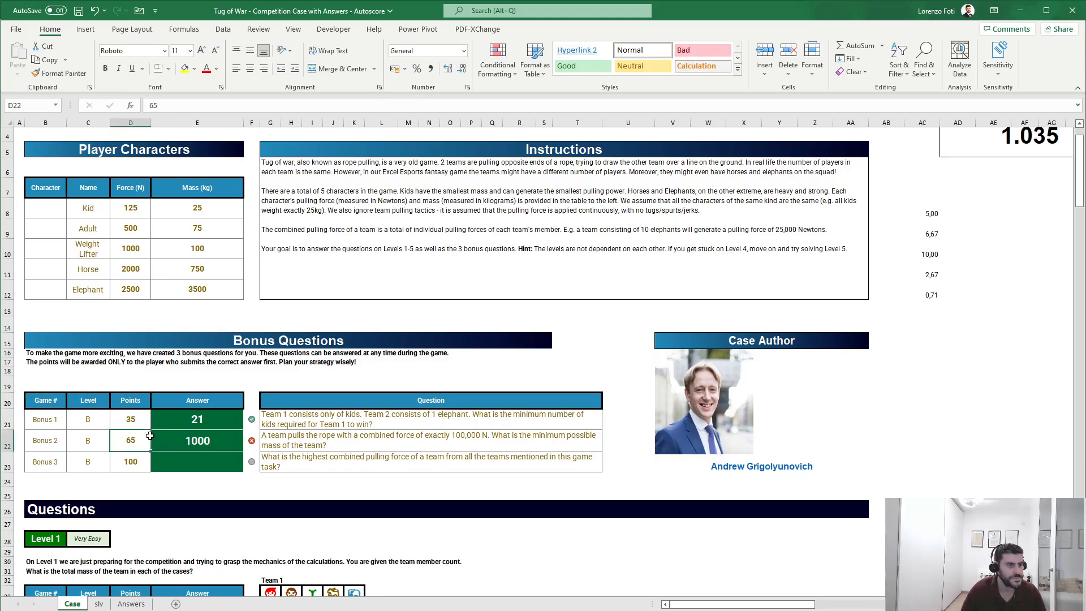
click(167, 106)
text(0)
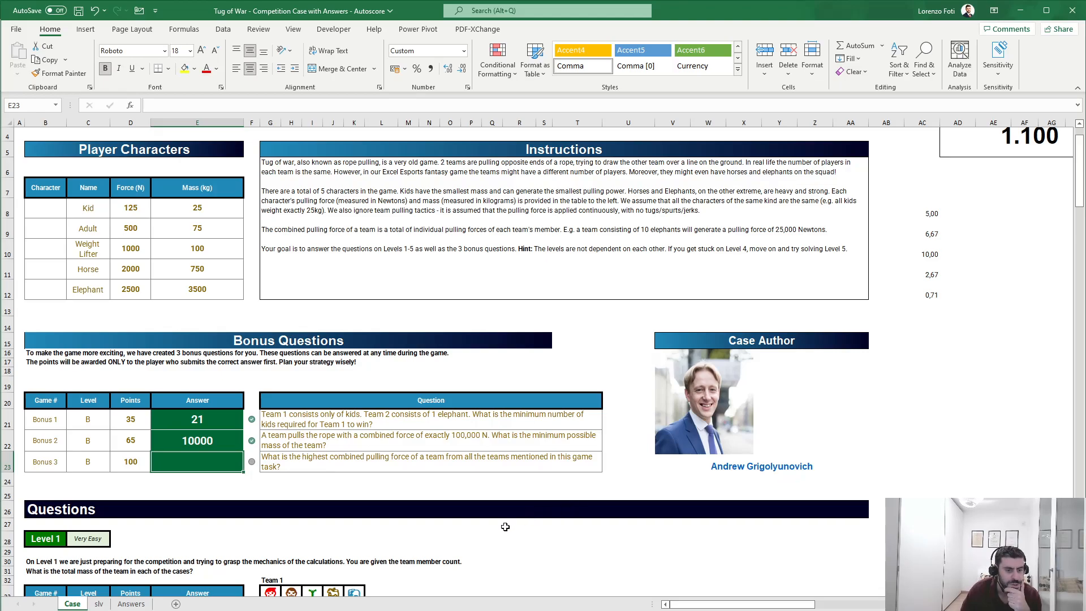
Step: Set the game selector in G4 on the slv sheet to Example1
scroll(108, 557, down, 8)
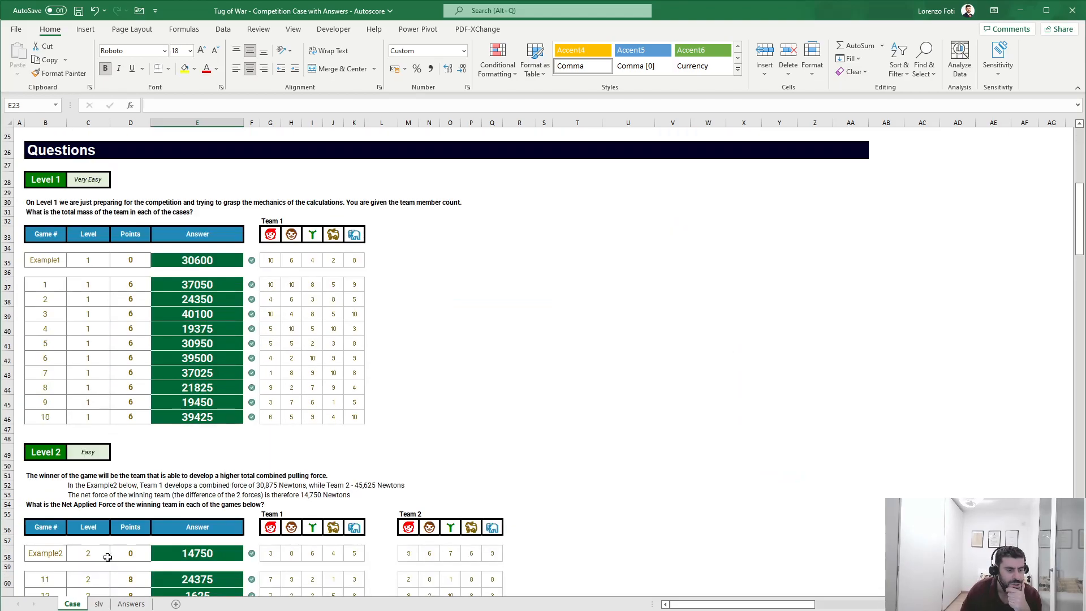
click(98, 603)
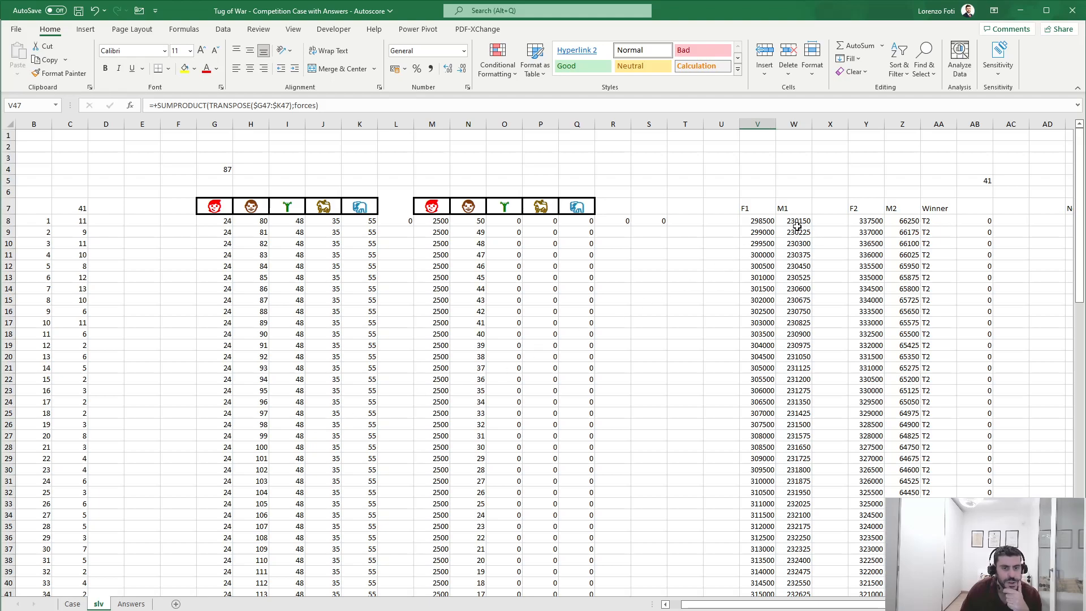
click(72, 604)
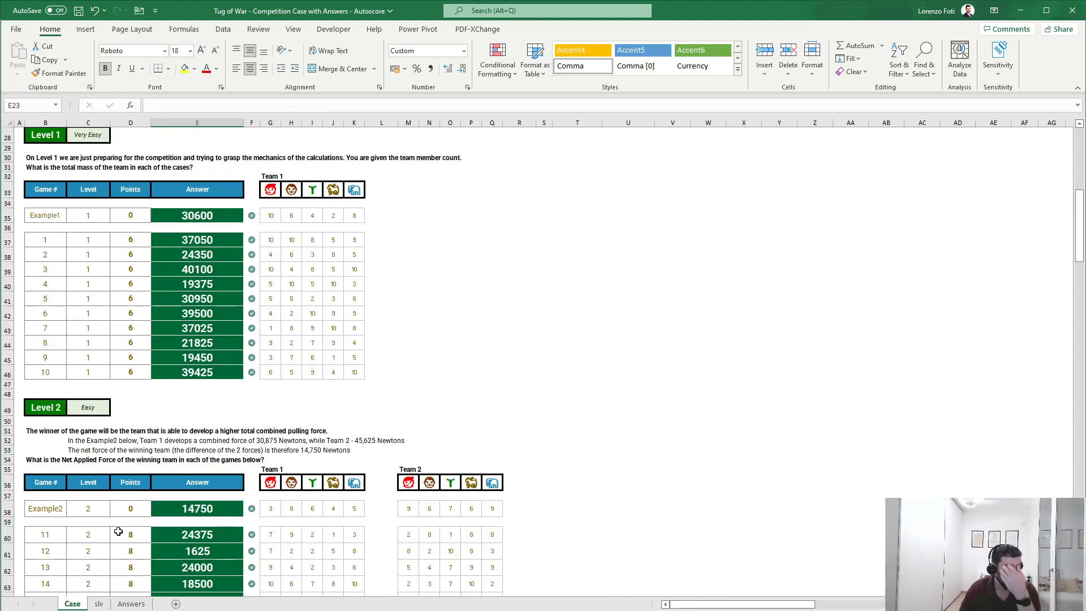
scroll(117, 534, up, 6)
scroll(154, 491, up, 3)
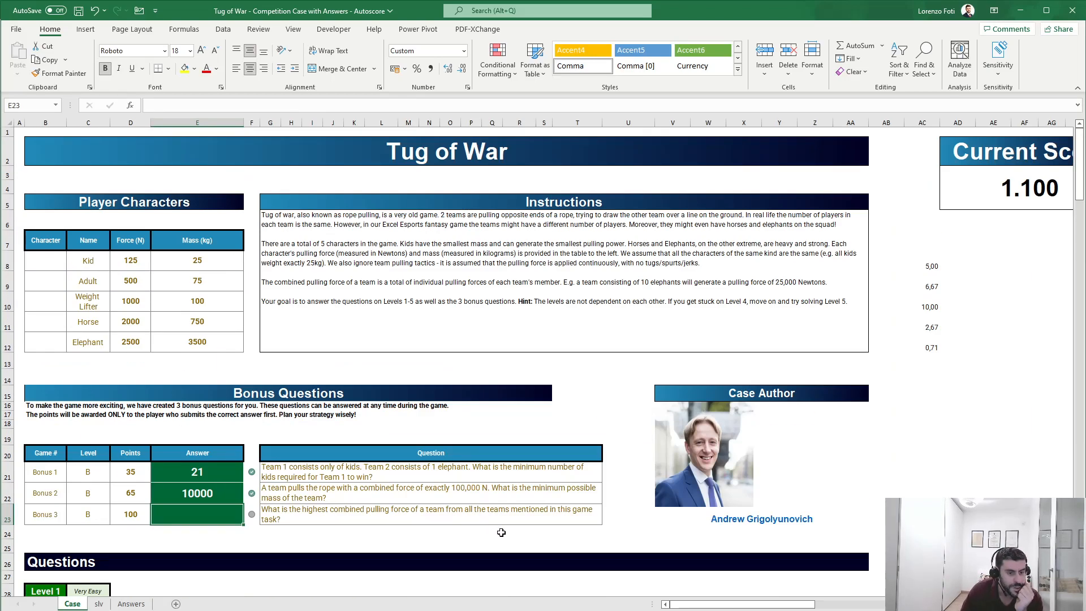
click(97, 603)
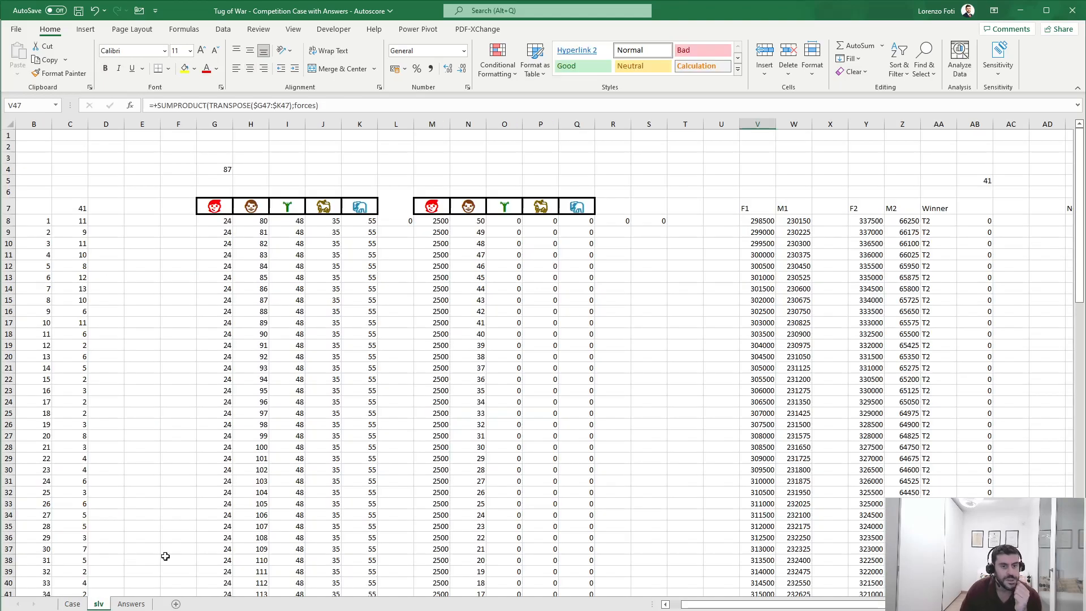
click(225, 169)
text(Example 1)
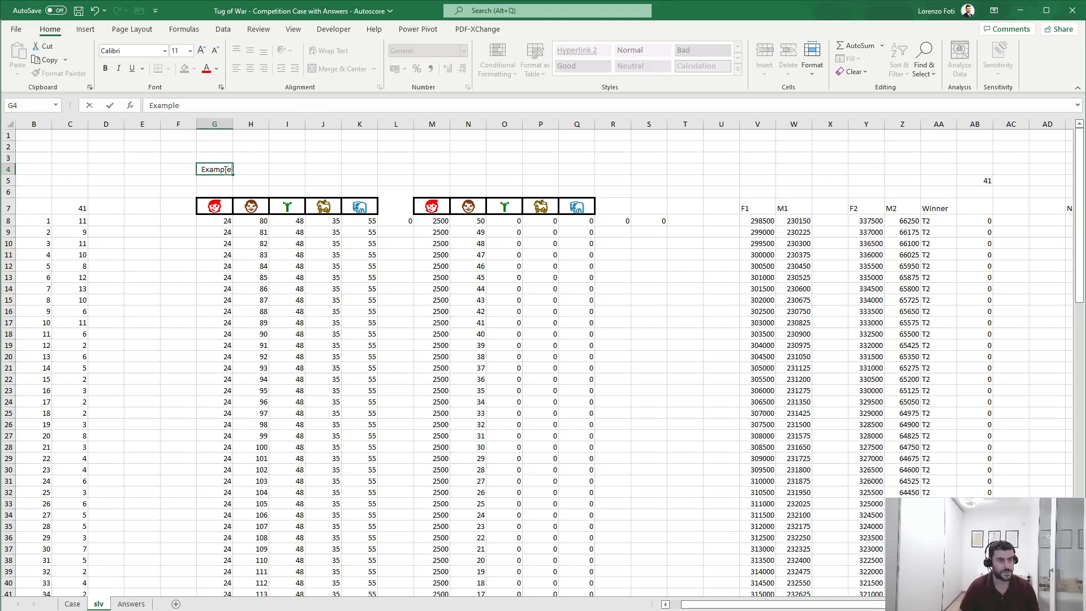
key(Return)
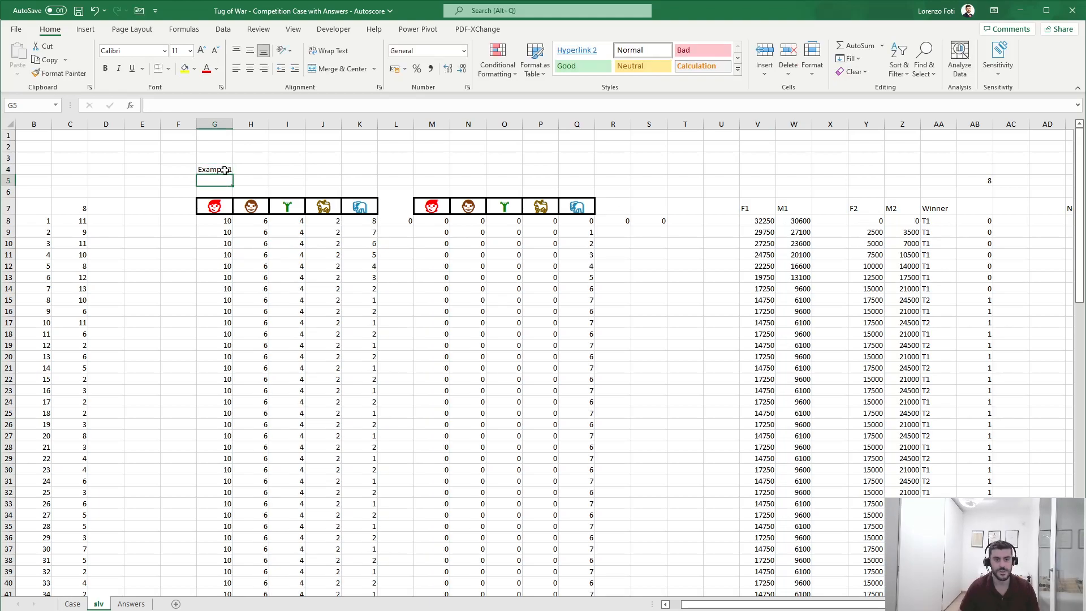
click(764, 223)
click(873, 225)
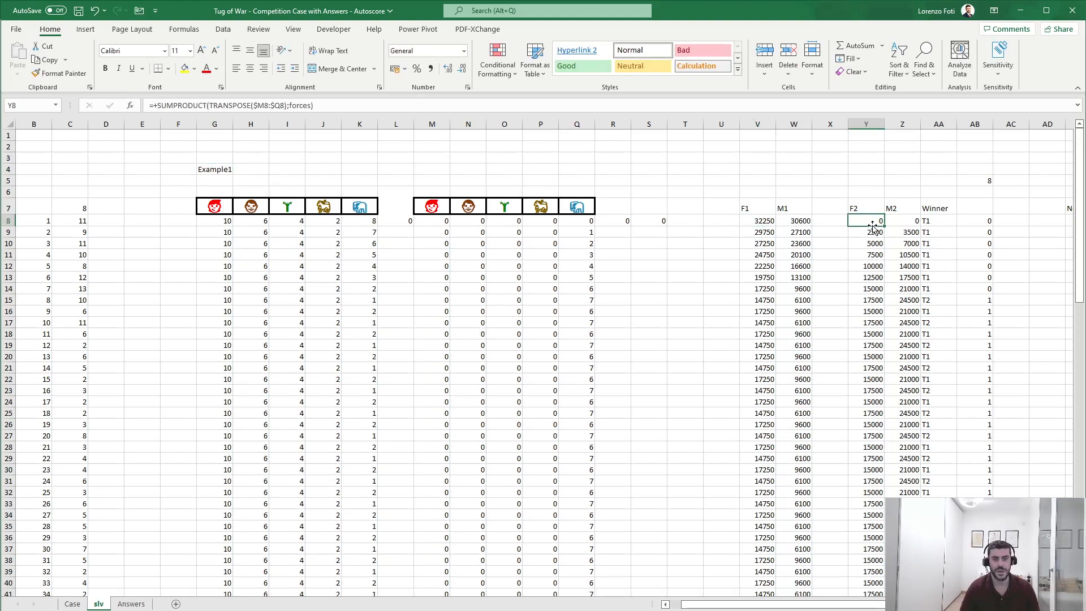
click(763, 171)
text(+)
key(Escape)
Step: Enter +MAX(V8;Y8) in D7 on the slv sheet to return the stronger team's initial force
key(Left)
key(Left)
key(Left)
key(Left)
key(Left)
key(Left)
key(Left)
key(Left)
key(Left)
key(Left)
key(Left)
key(Left)
key(Left)
key(Left)
key(Left)
key(Left)
key(Left)
key(Left)
key(Down)
key(Down)
key(Down)
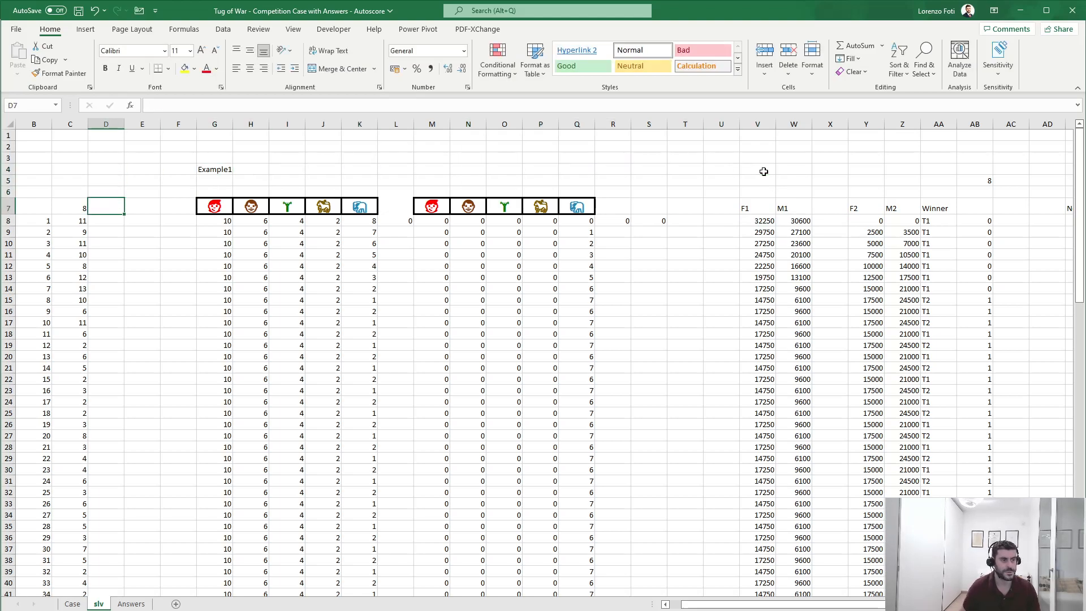
text(+max()
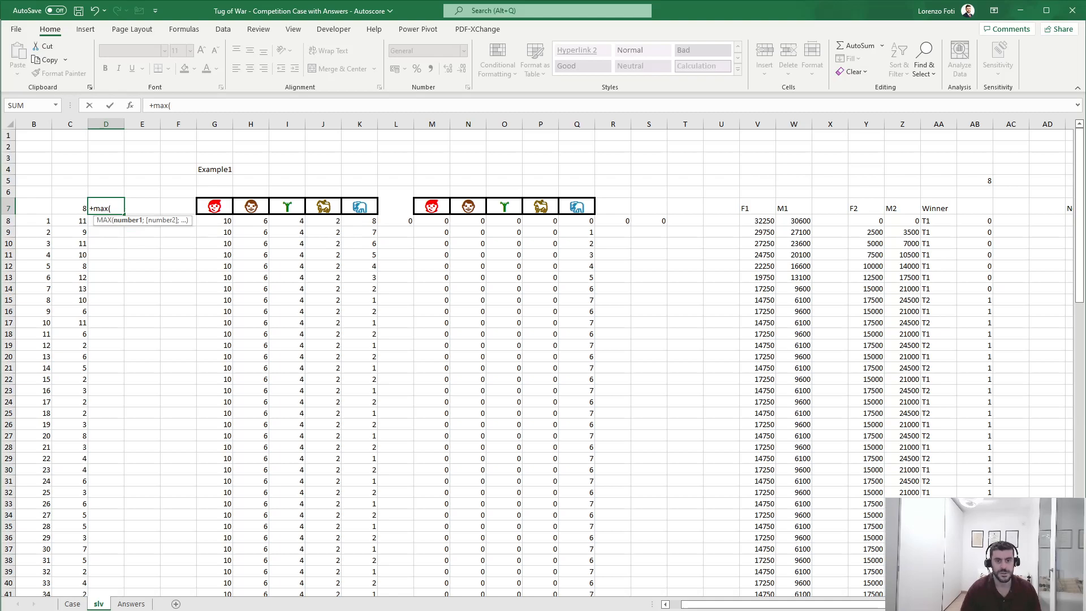
click(756, 223)
text(;)
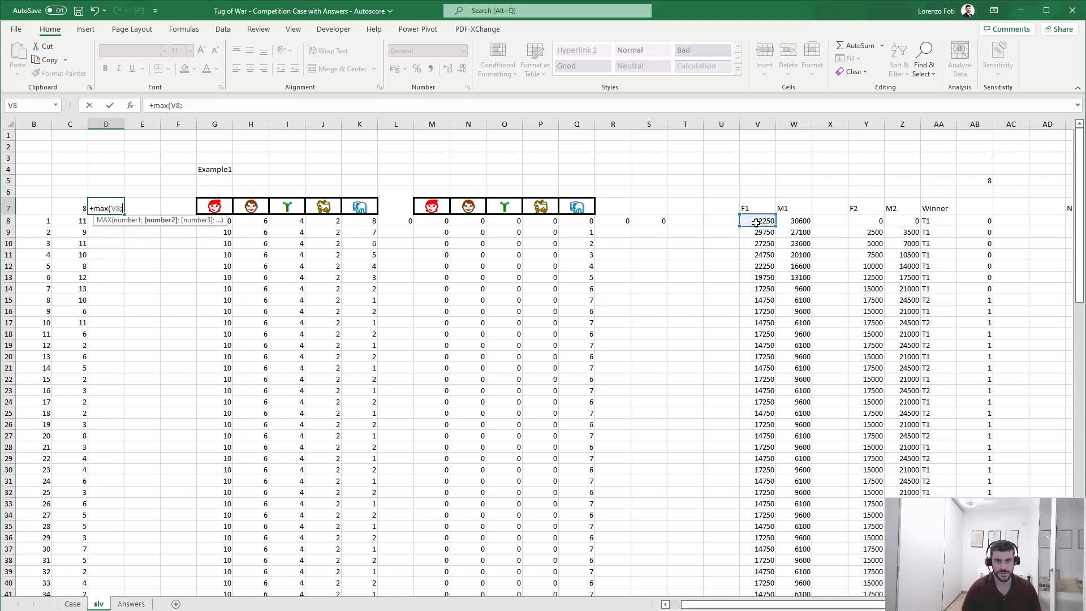
click(878, 222)
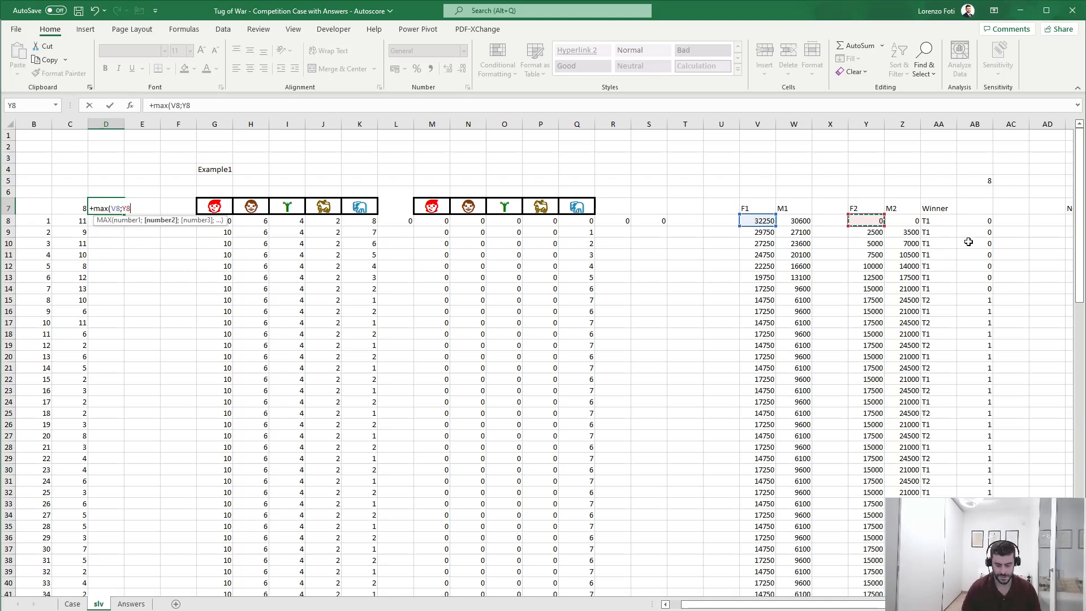
text())
key(Return)
Step: Clear the existing data table results in column C from C8 down
key(Left)
key(ctrl+shift+Down)
key(Delete)
key(Left)
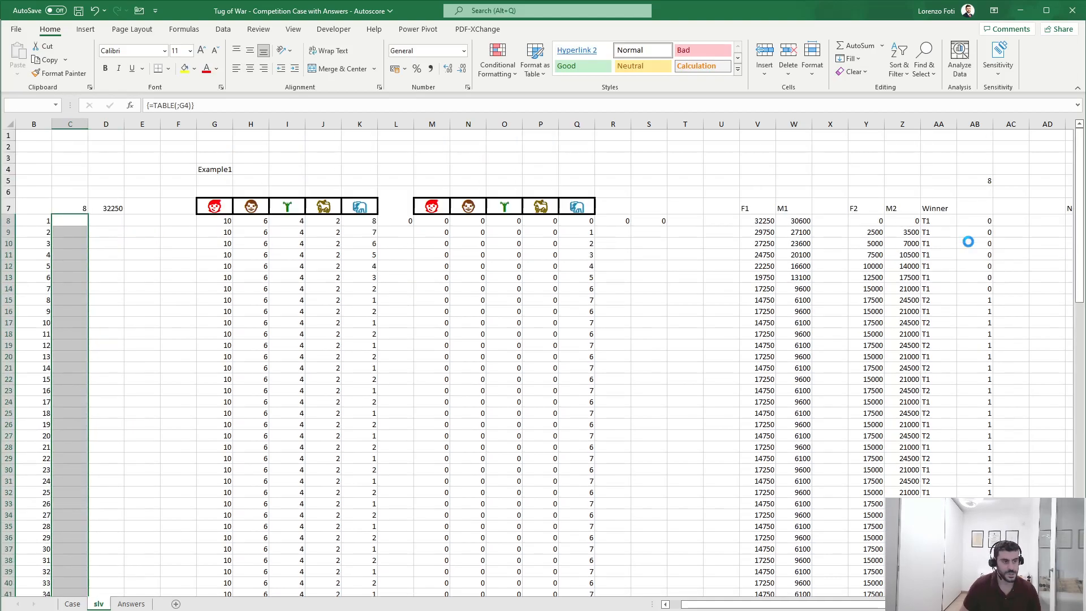
Step: Create a data table over B7:D107 for all 100 games, using G4 as the column input cell
key(Up)
key(shift+Right)
key(shift+Right)
key(ctrl+shift+Down)
key(alt)
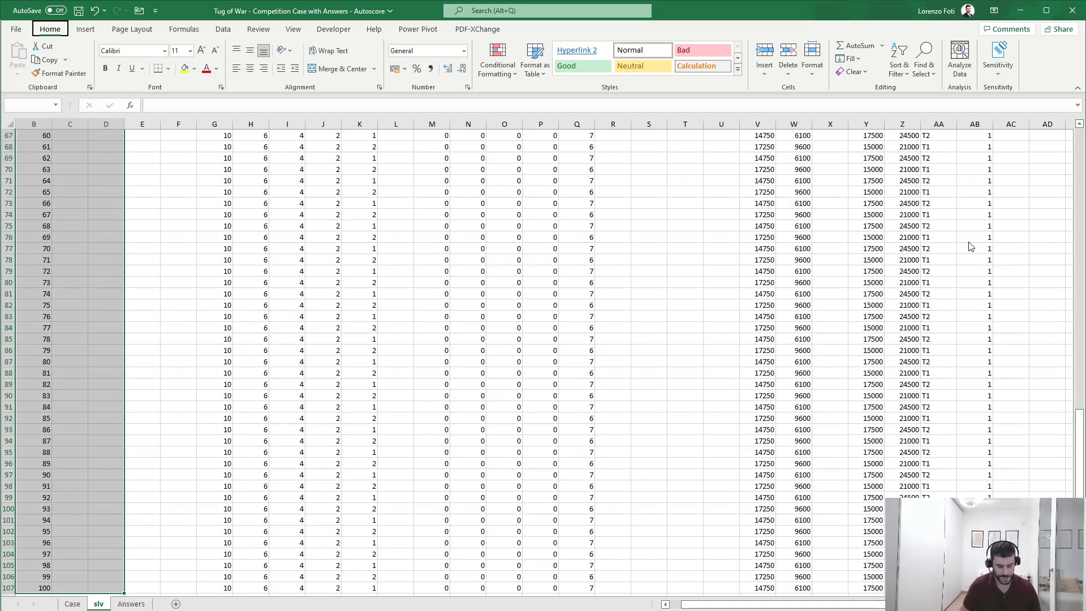
key(a)
key(w)
key(t)
key(Tab)
click(223, 169)
key(Return)
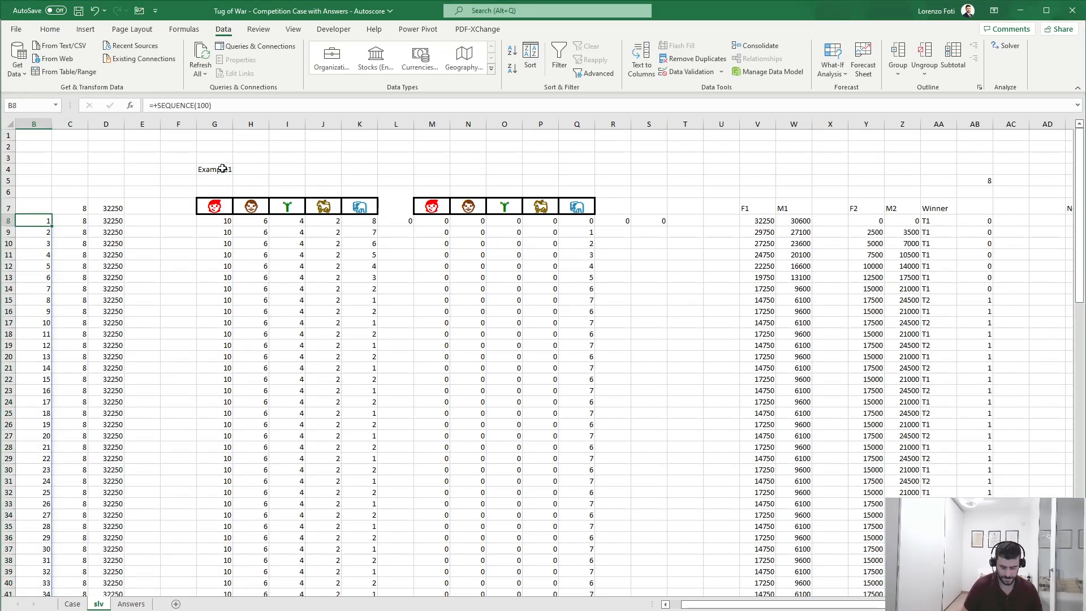
Step: Switch the workbook's calculation mode to automatic so the data table recalculates
key(alt)
key(m)
key(x)
key(a)
Step: Calculate the highest team force in D5 with MAX over the column D data table results from D8 down
click(111, 179)
text(+max()
key(Down)
key(Down)
key(Down)
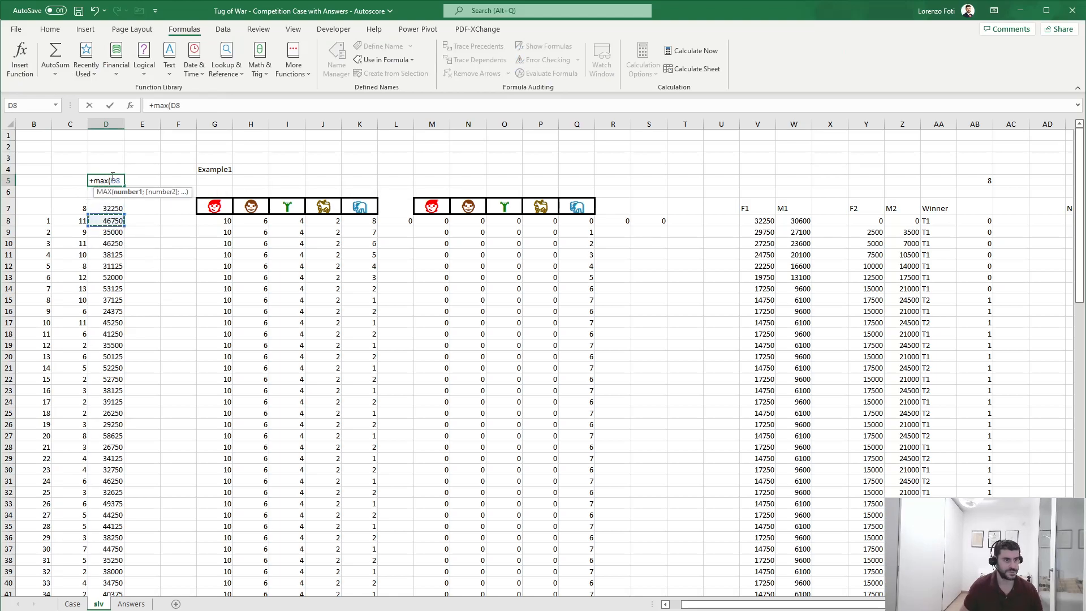
key(ctrl+shift+Down)
key(ctrl+Return)
Step: Copy the maximum force from D5 and paste it as a value into the Bonus 3 answer, E23 on the Case sheet
scroll(112, 176, up, 1)
key(ctrl+c)
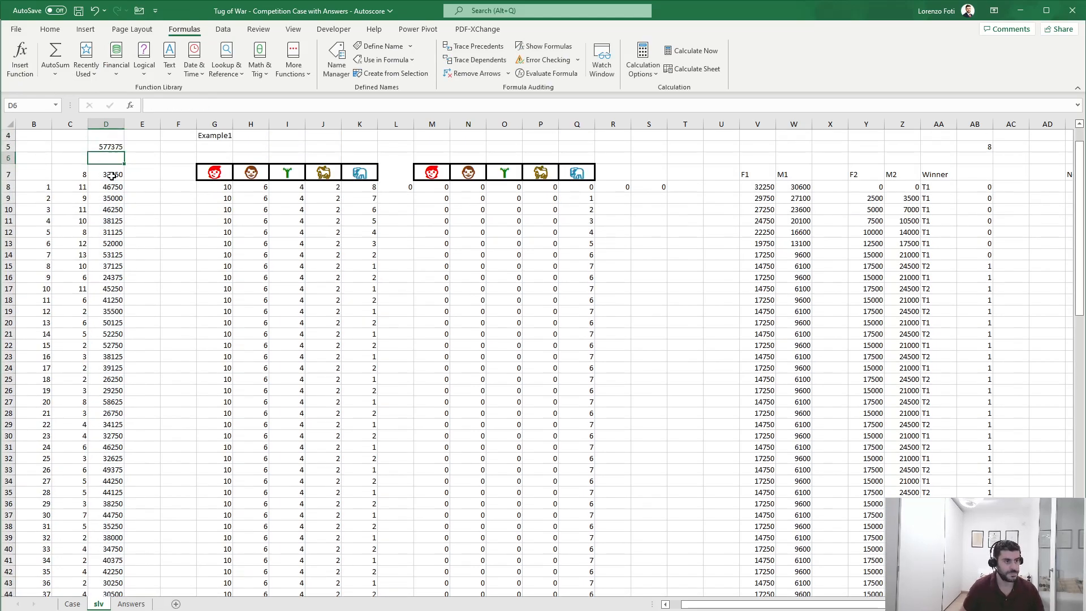
key(ctrl+Page_Up)
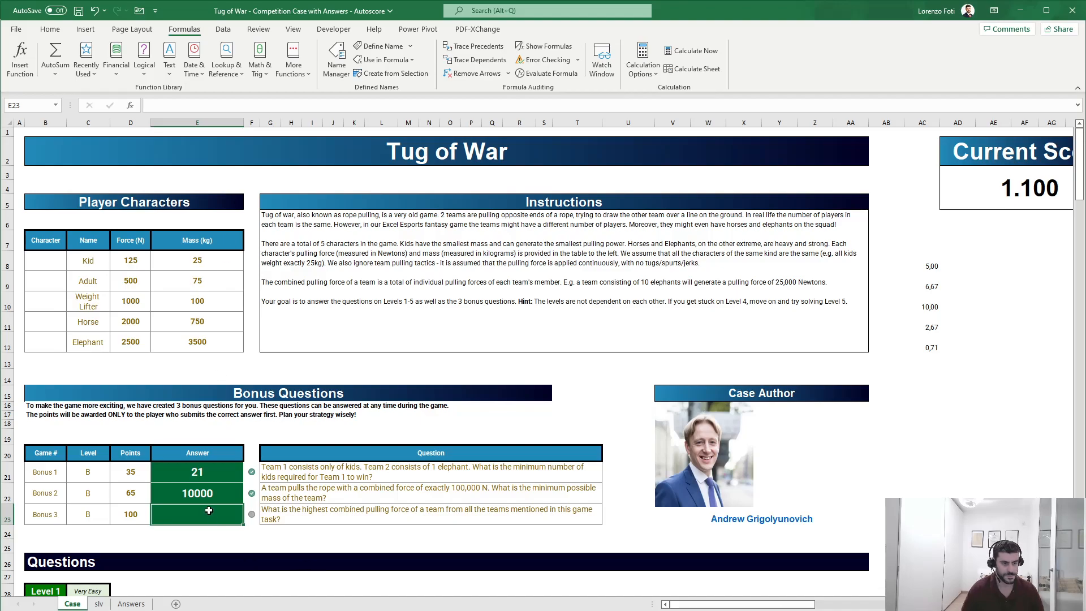
key(alt+h)
key(v)
key(v)
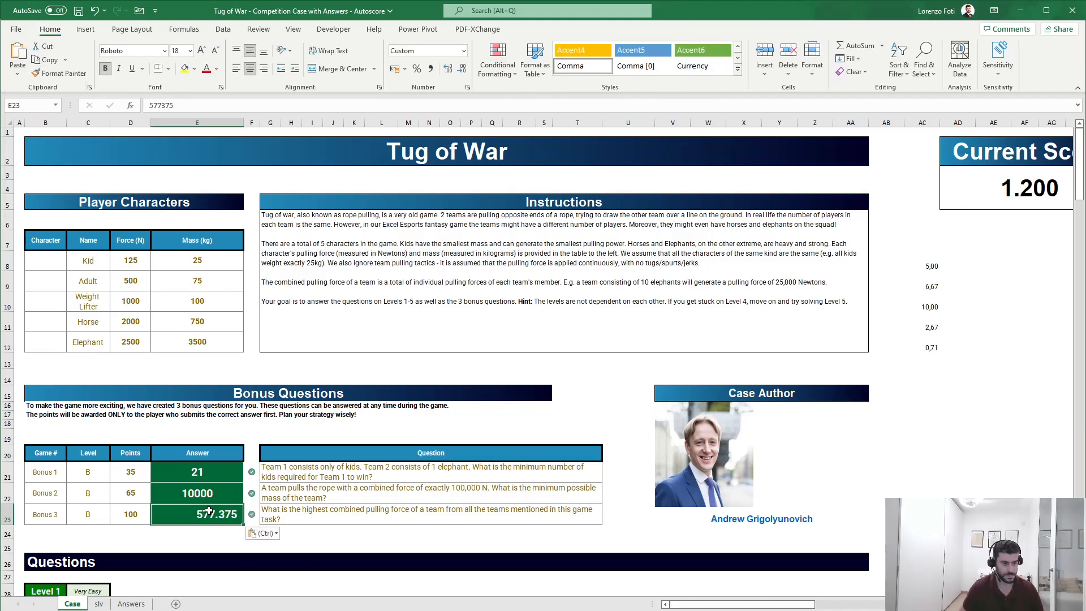
key(Return)
key(Escape)
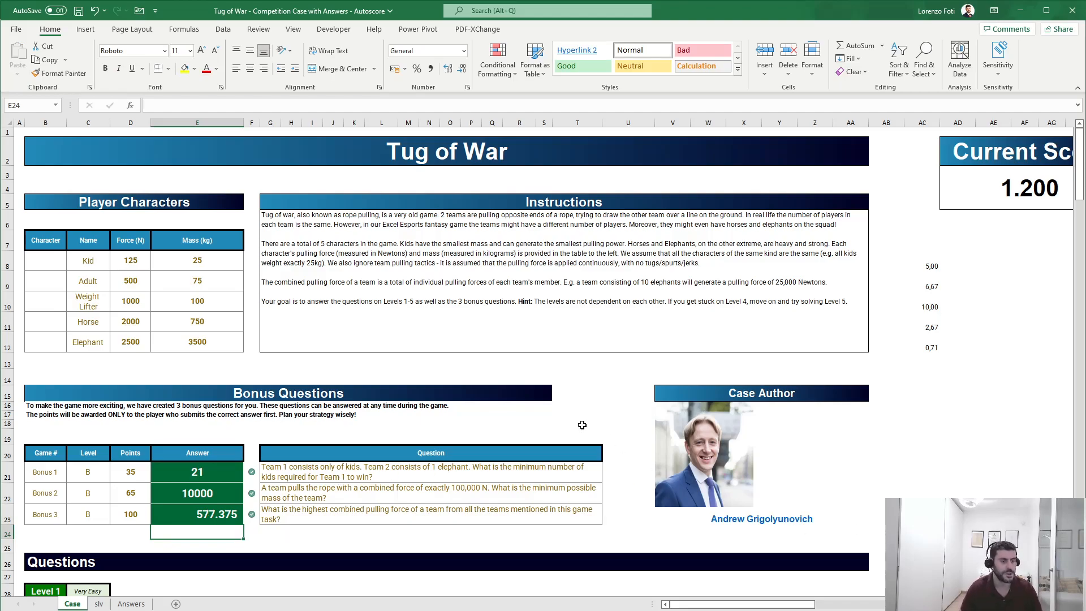
Step: Review the answers and their check marks for Levels 1–5 and the bonus questions on the Case sheet
scroll(580, 423, down, 20)
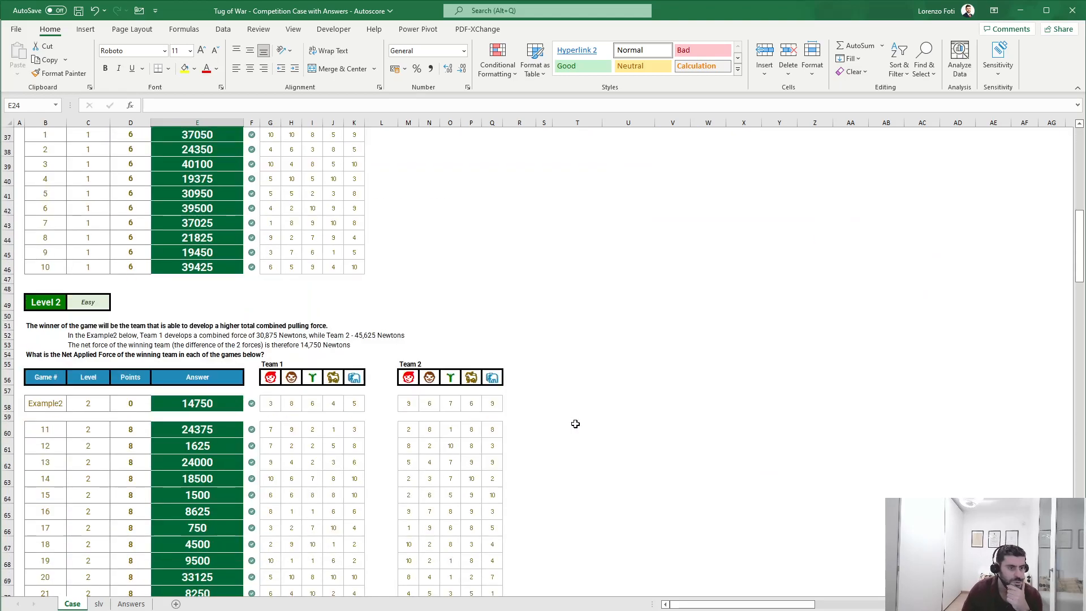
scroll(566, 433, down, 20)
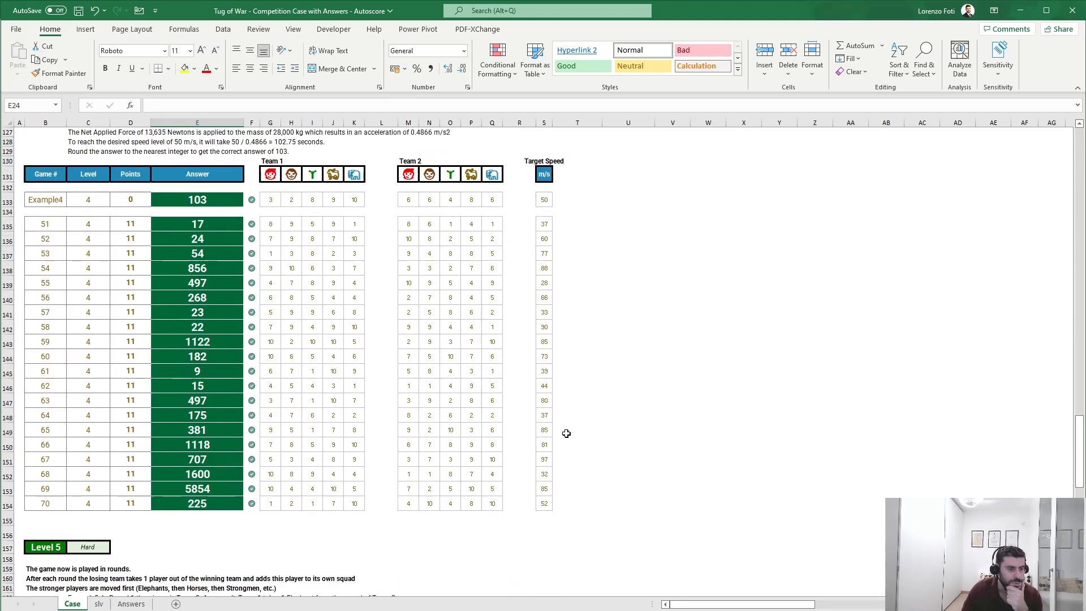
scroll(566, 433, up, 6)
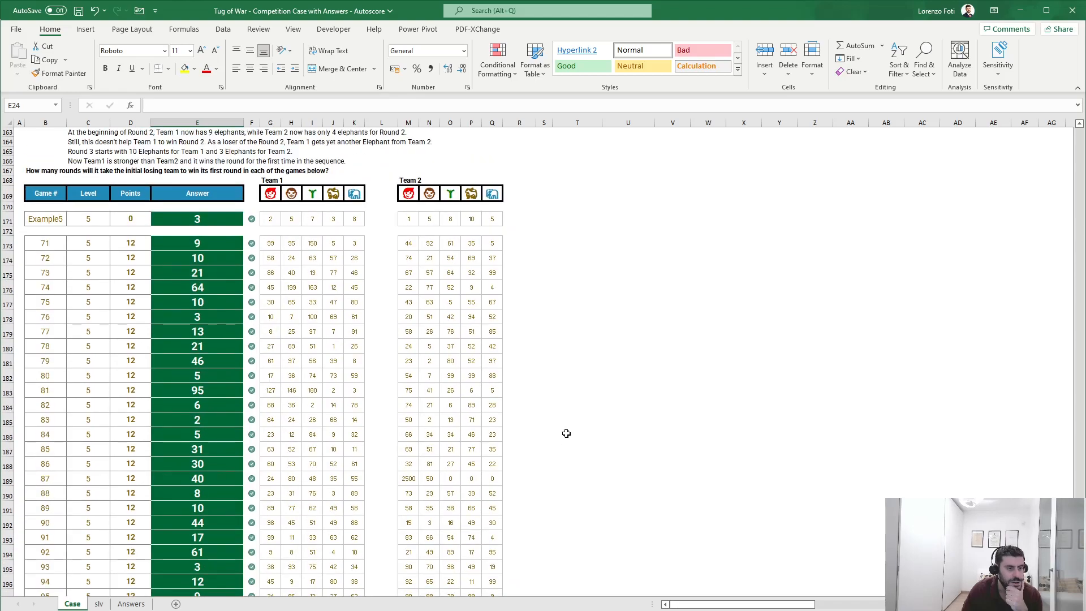
scroll(566, 433, down, 5)
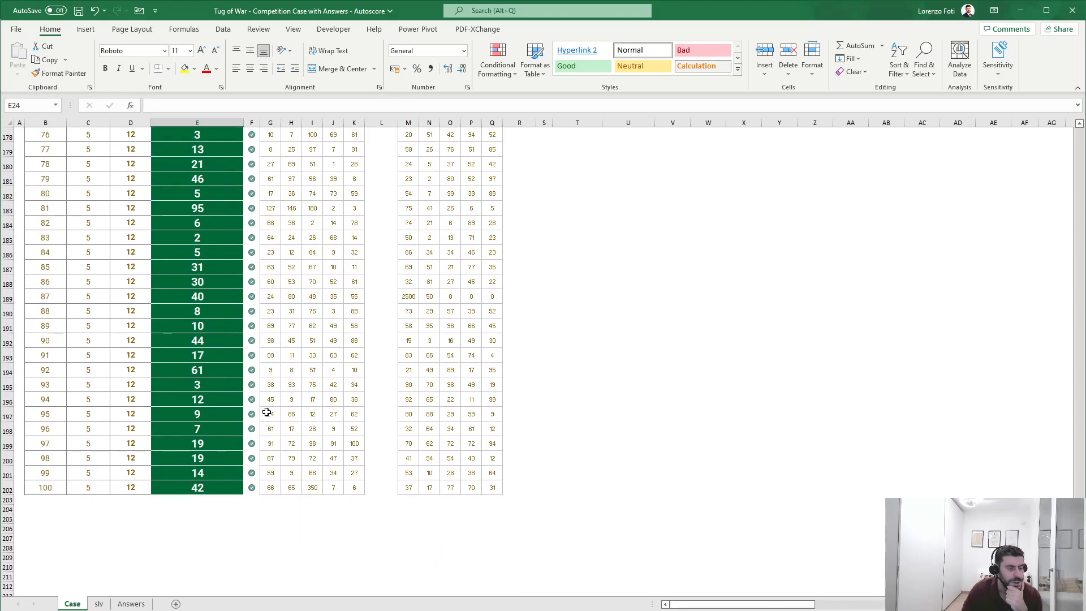
scroll(354, 411, up, 3)
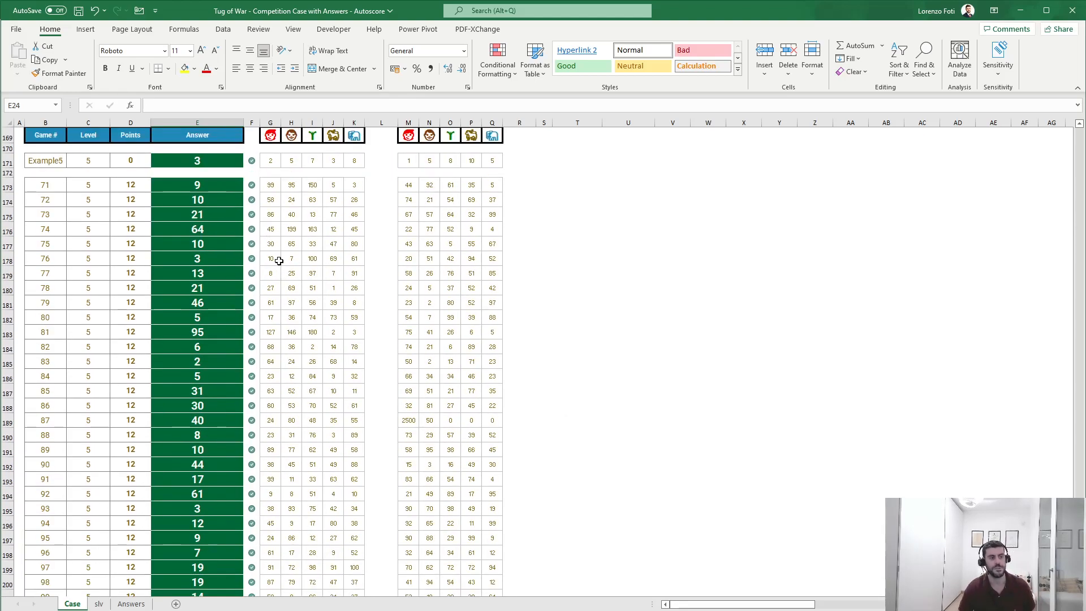
scroll(278, 258, up, 17)
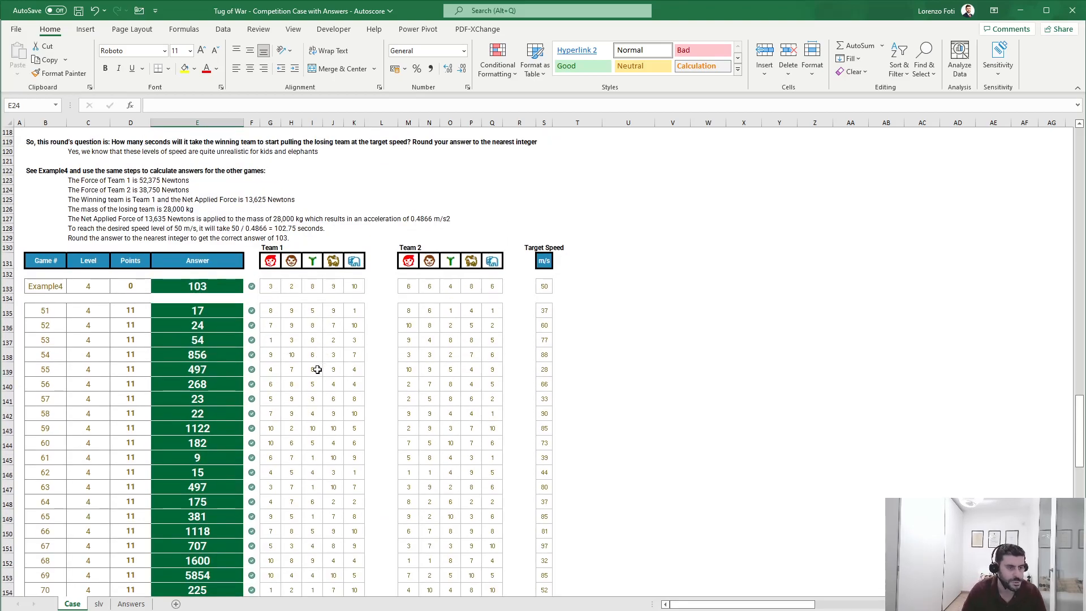
scroll(317, 369, up, 20)
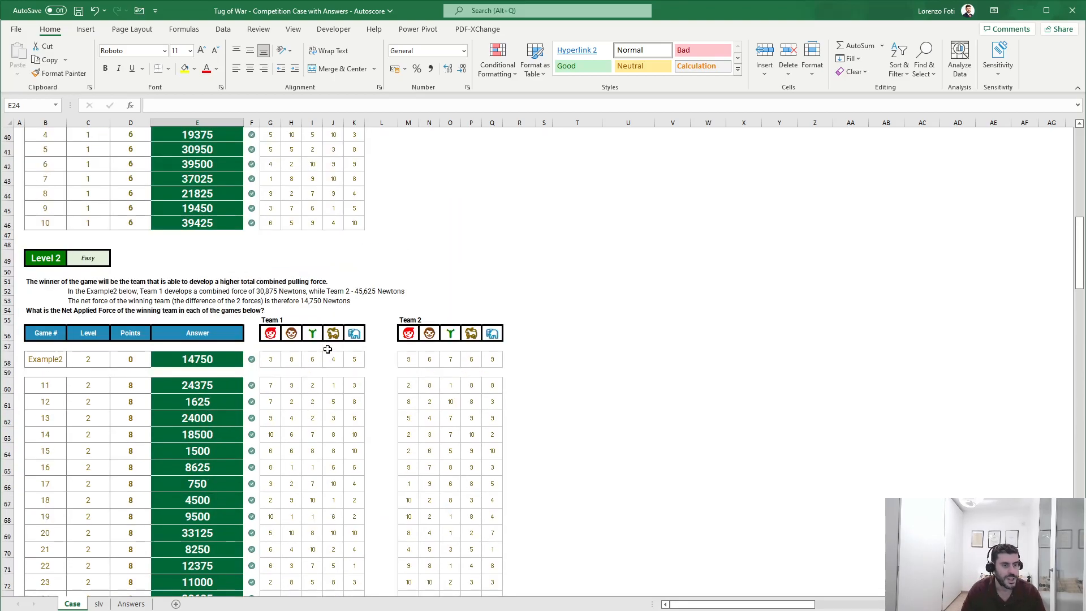
scroll(328, 348, up, 11)
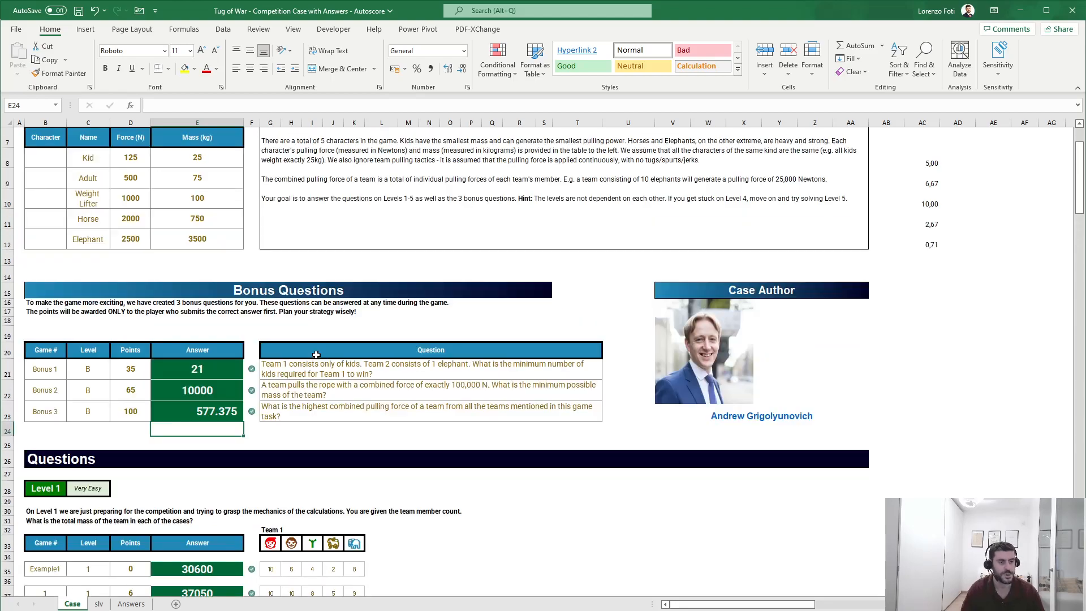